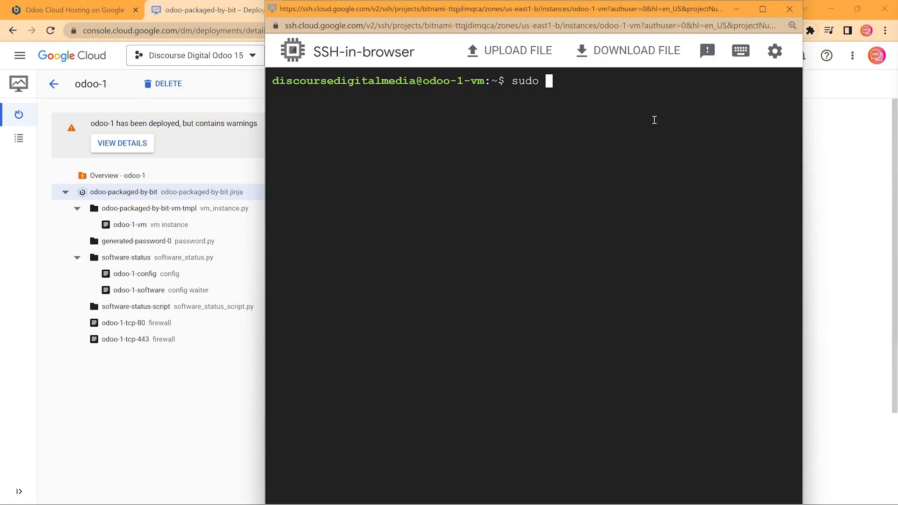
Run sudo /opt/bitnami/bncert-tool and enter the domain designdemo.discoursedigital.com
type("/opt/bitnami/")
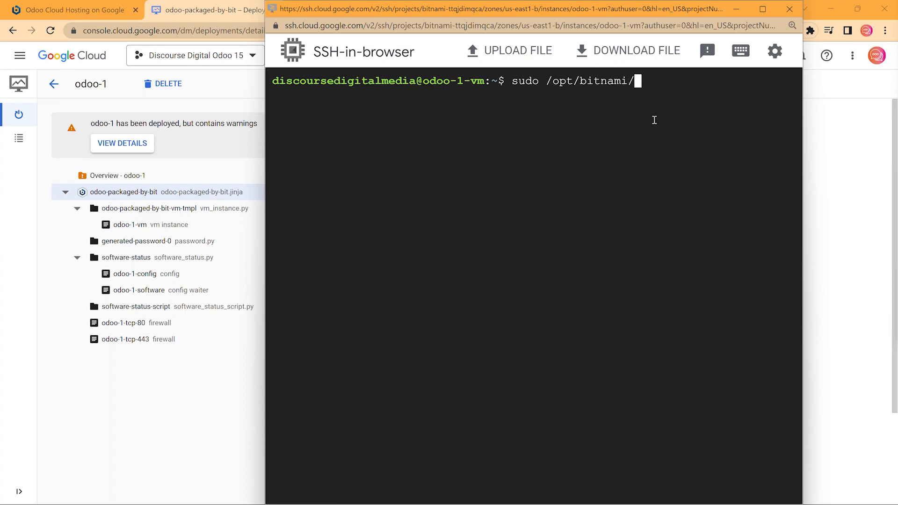
type("bncert-tool")
key("Return")
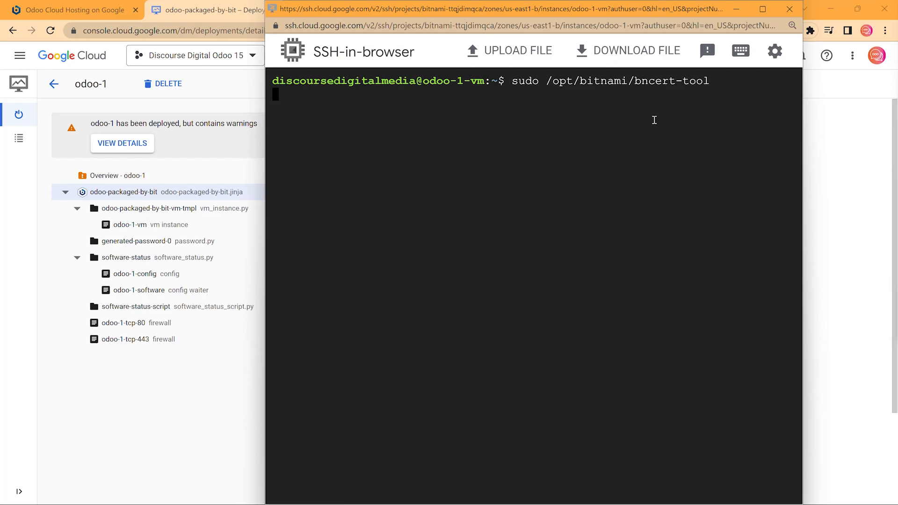
type("designdemo.dis")
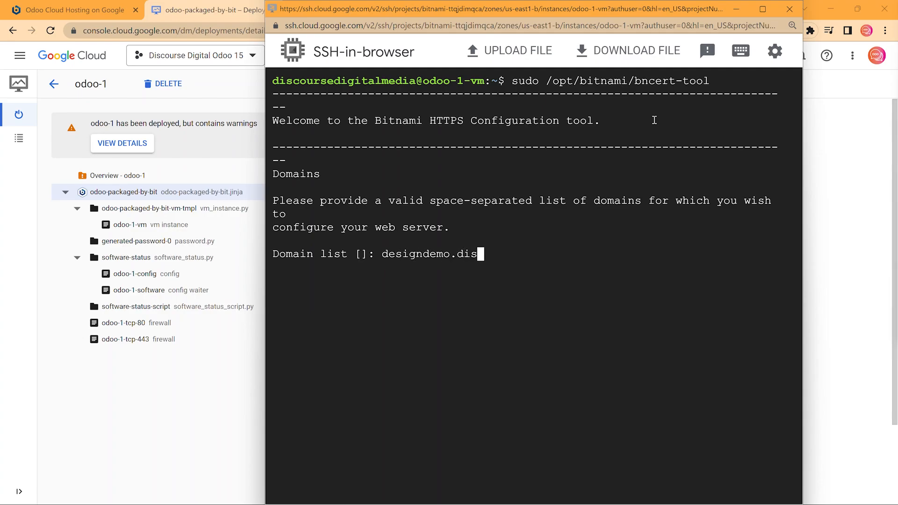
type("coursedigital.com")
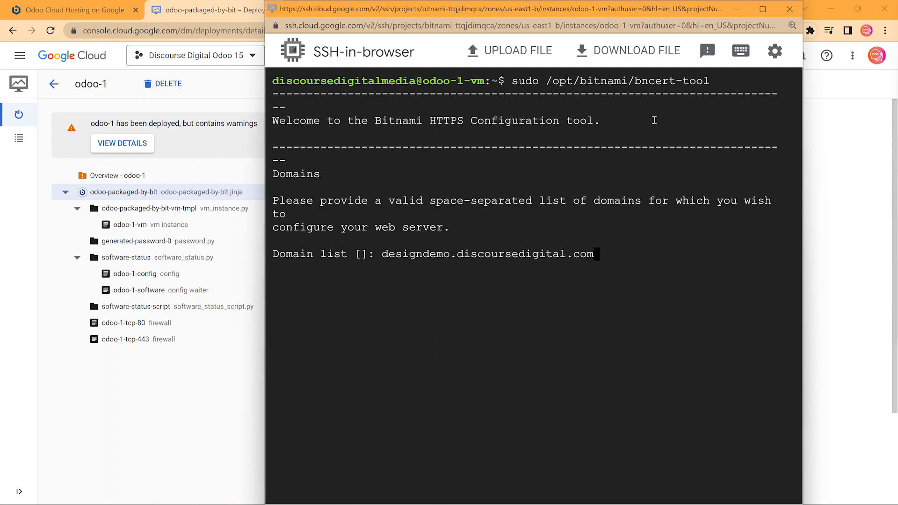
key("Return")
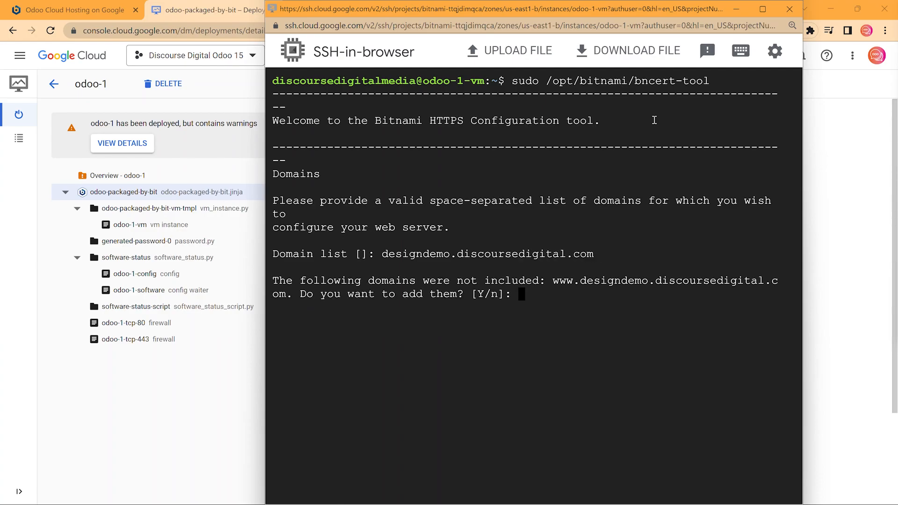
Answer n to the www, redirection-warning and HTTPS-redirect prompts, then y to agree to the changes
type("n")
key("Return")
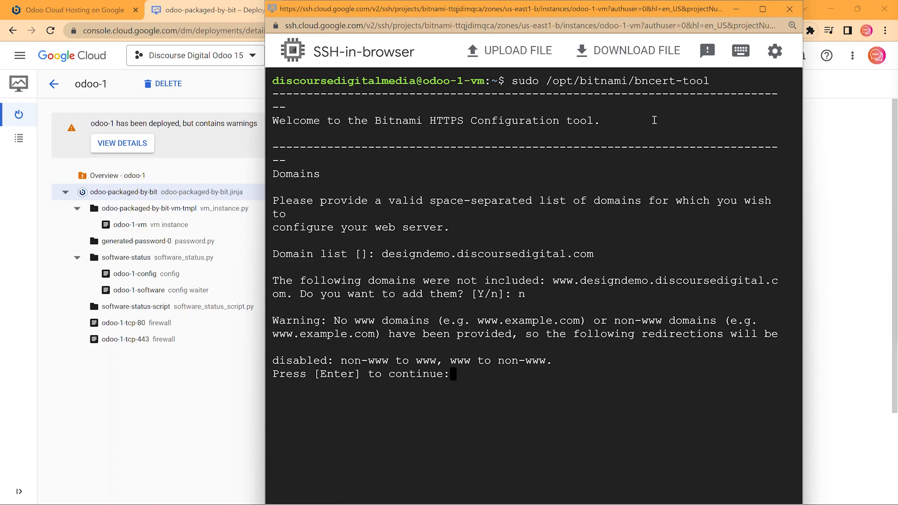
type("n")
key("Return")
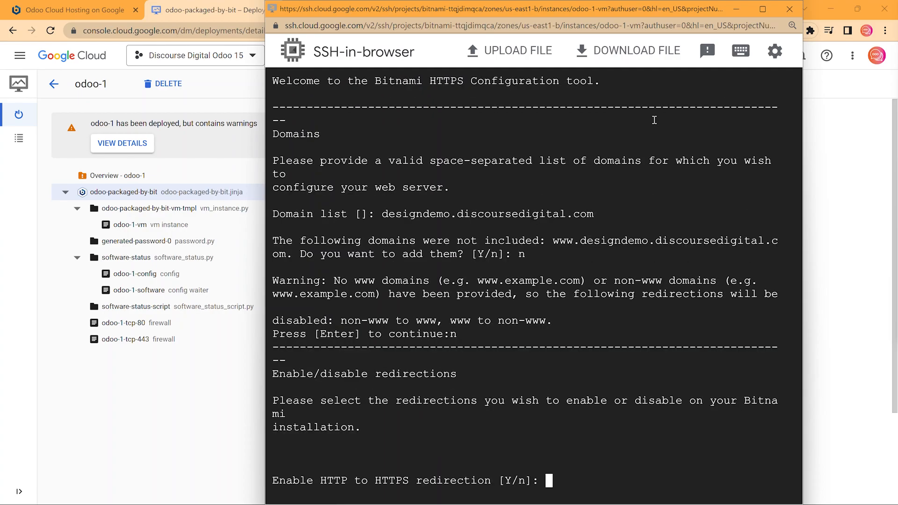
type("n")
key("Return")
type("y")
key("Return")
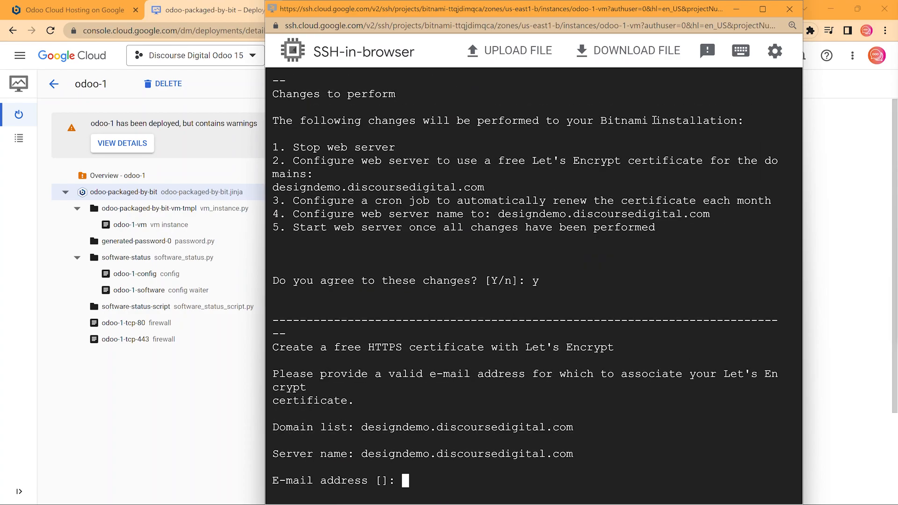
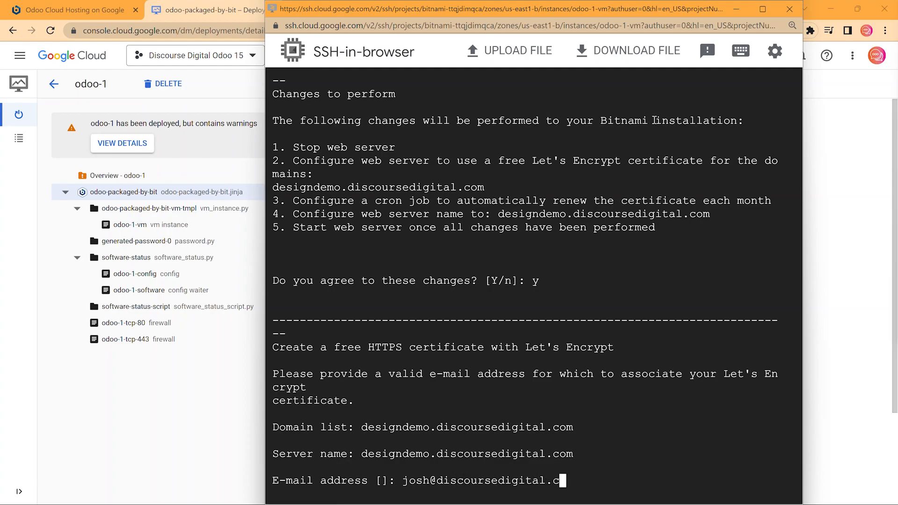
Enter the contact e-mail for the Let's Encrypt certificate, acknowledge success, and exit the SSH session
key("Return")
key("Return")
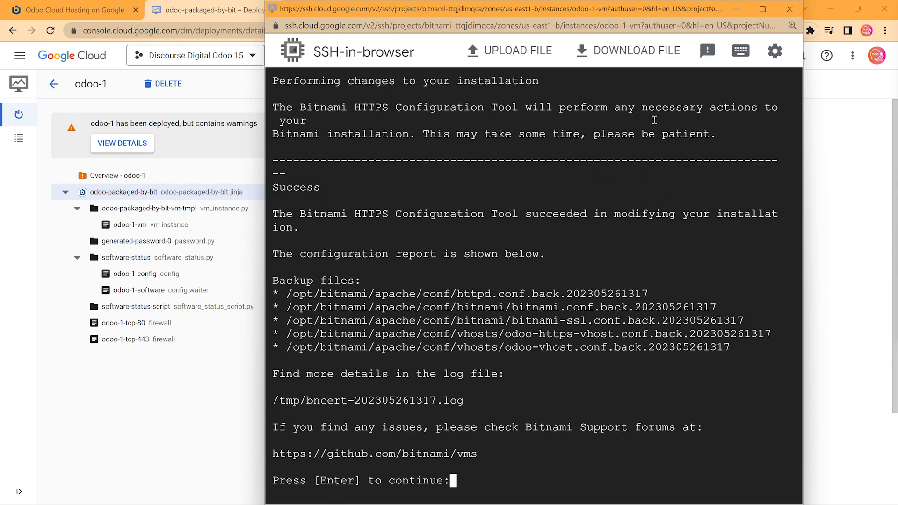
key("Return")
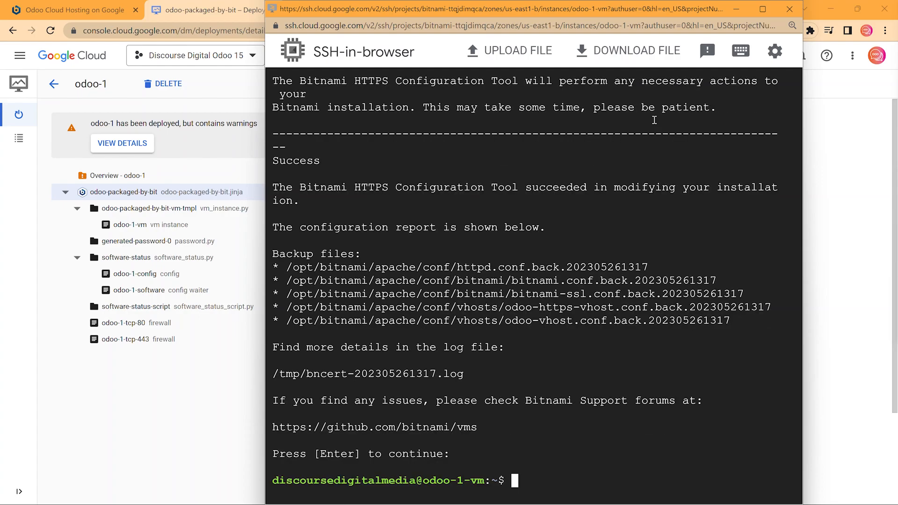
type("exit")
key("Return")
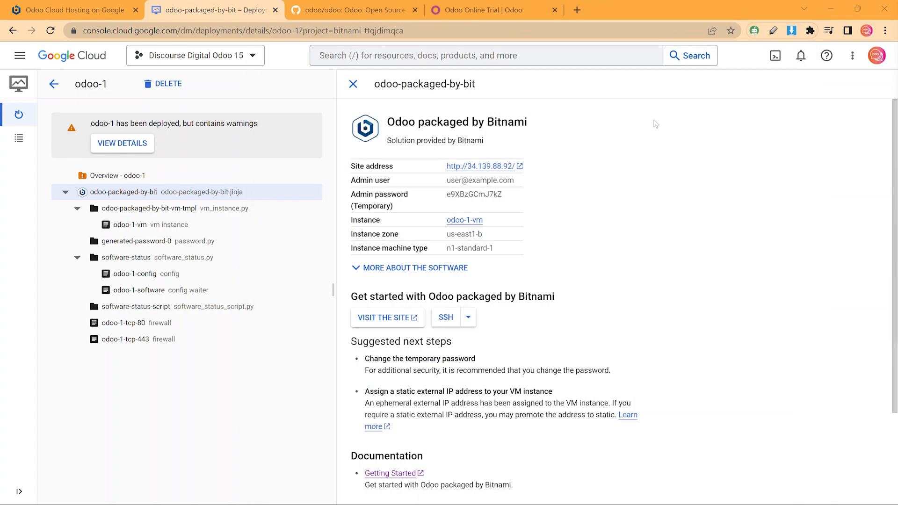
Load designdemo.discoursedigital.com in a new tab over https and confirm the connection is secure
left_click(519, 167)
left_click(581, 6)
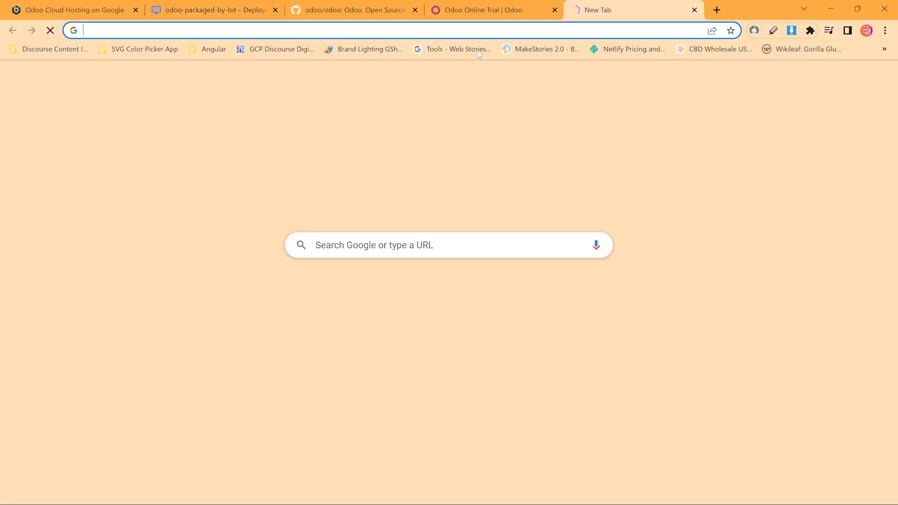
type("design")
key("Return")
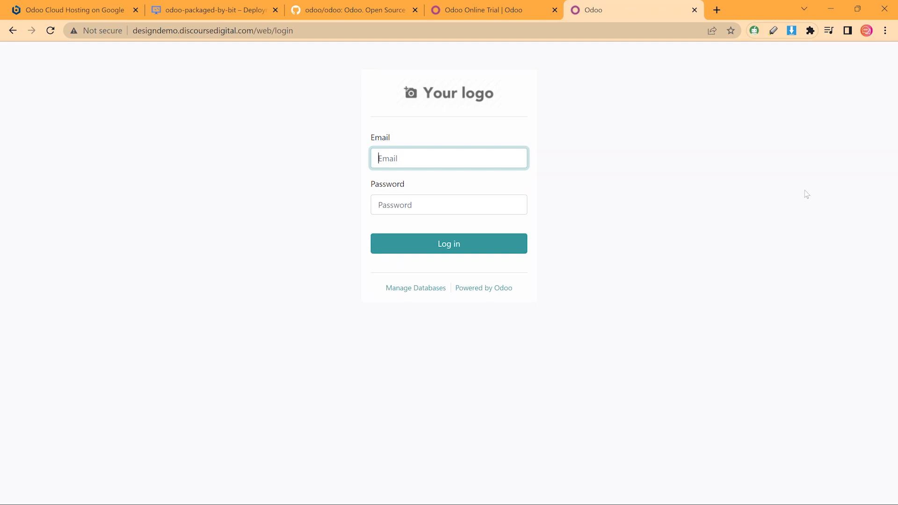
left_click(100, 31)
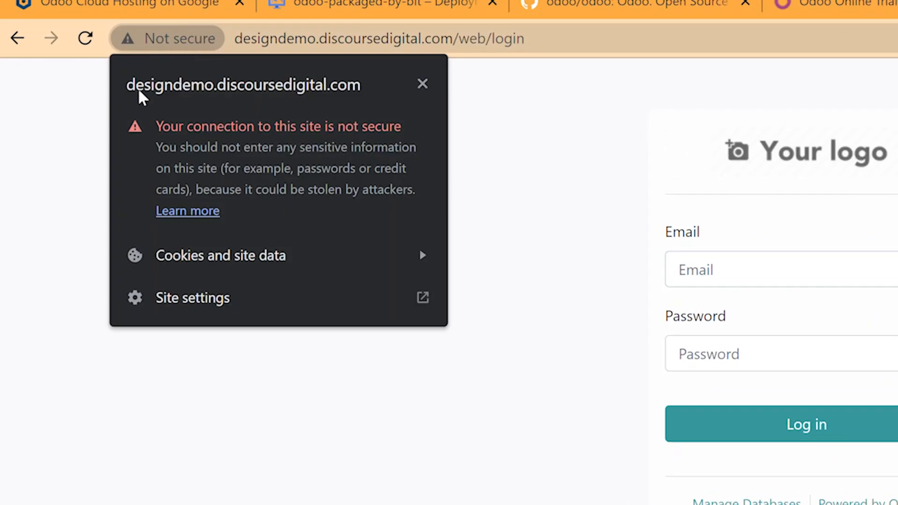
left_click(230, 42)
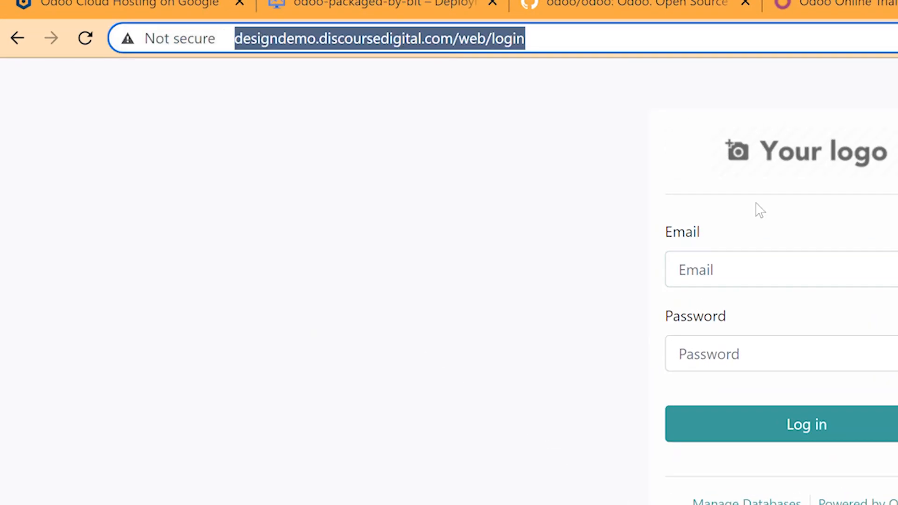
key("Home")
type("https:")
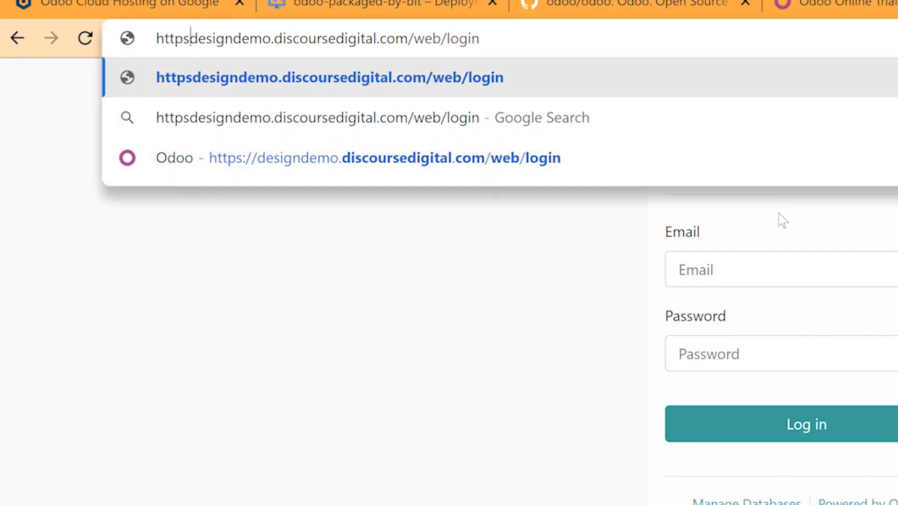
type("//")
key("Return")
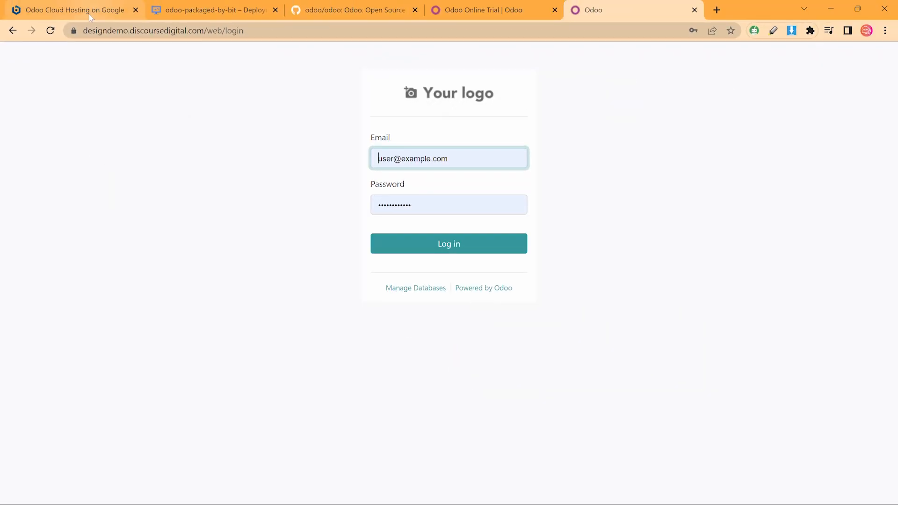
left_click(74, 30)
left_click(116, 286)
Copy the admin user from the deployment details into the login Email field, then copy the admin password
left_click(210, 10)
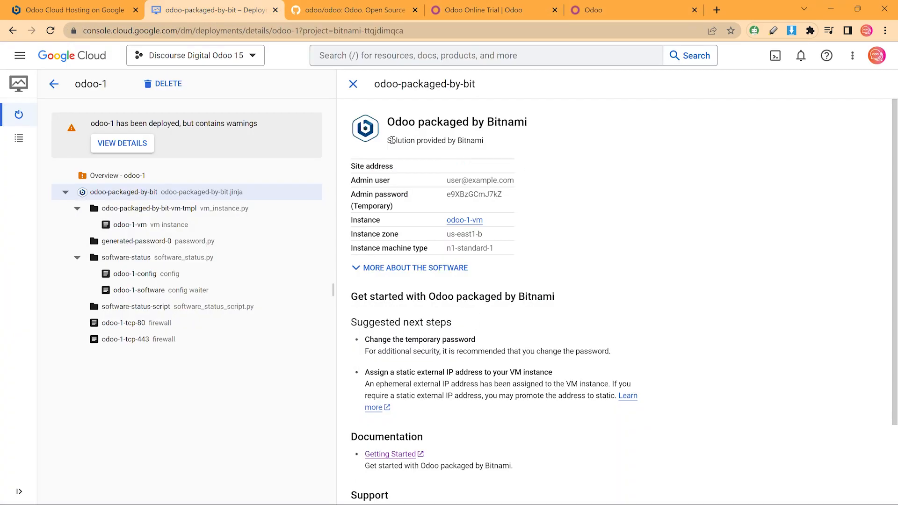
mouse_move(447, 180)
left_mouse_down()
mouse_move(463, 180)
mouse_move(523, 255)
mouse_move(514, 181)
left_mouse_up()
key("ctrl+c")
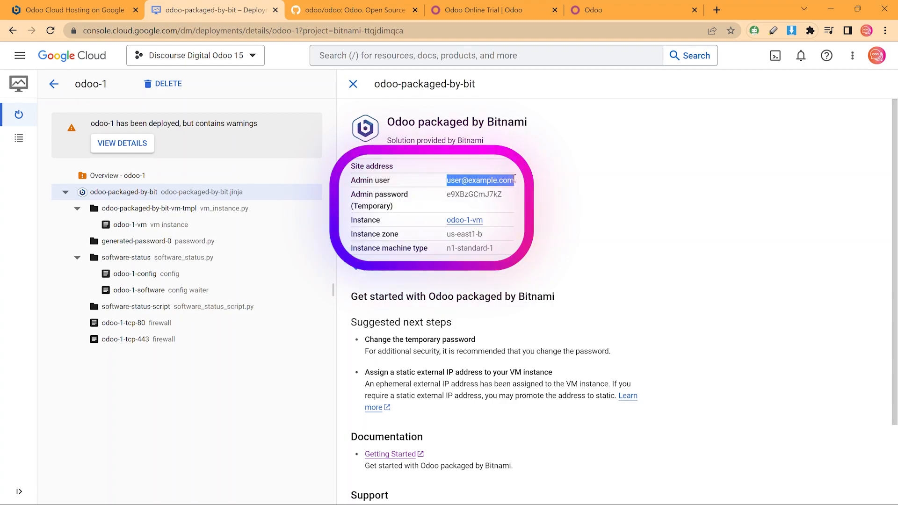
left_click(583, 9)
left_click_drag(464, 163, 273, 165)
key("ctrl+v")
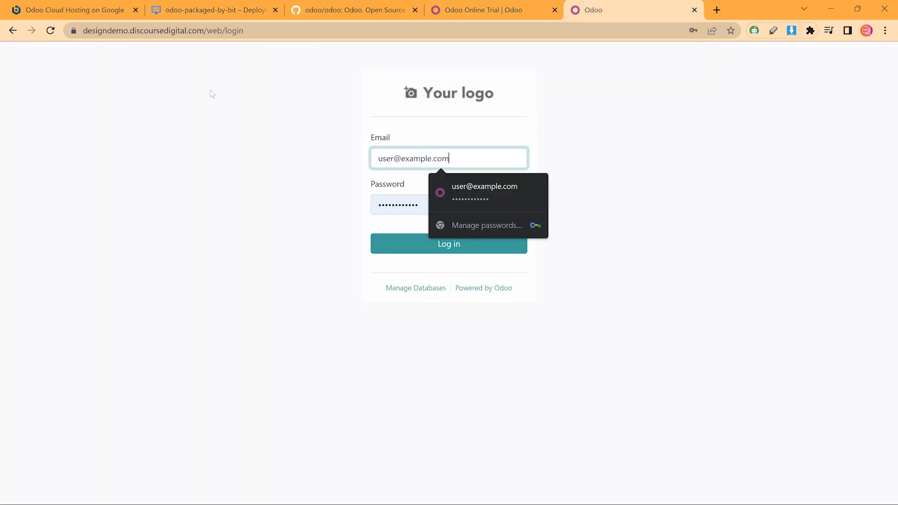
left_click(175, 6)
double_click(484, 195)
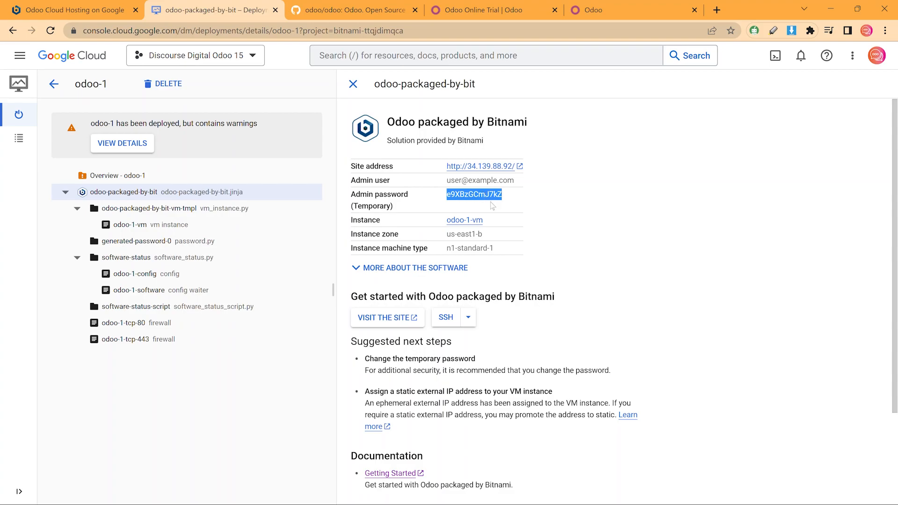
right_click(486, 192)
left_click(505, 201)
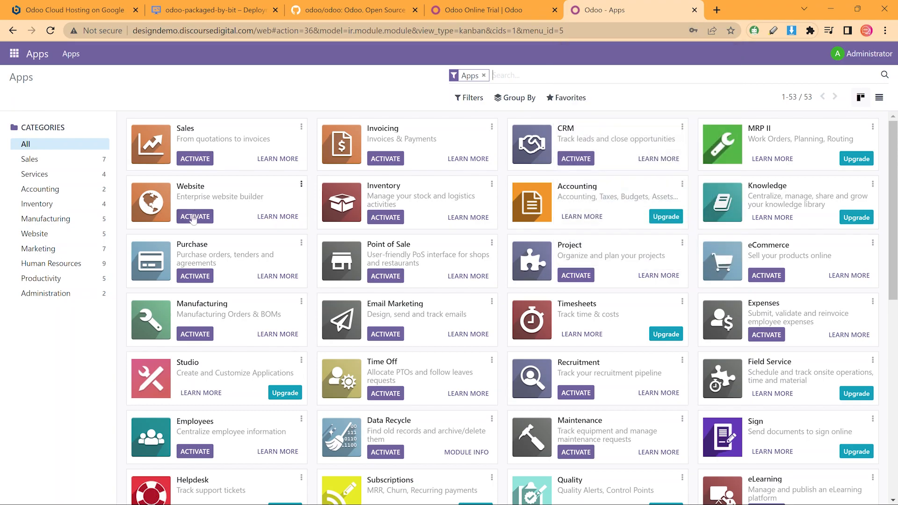
Install the Sales app from the Apps catalogue
scroll(537, 205, "down", 5)
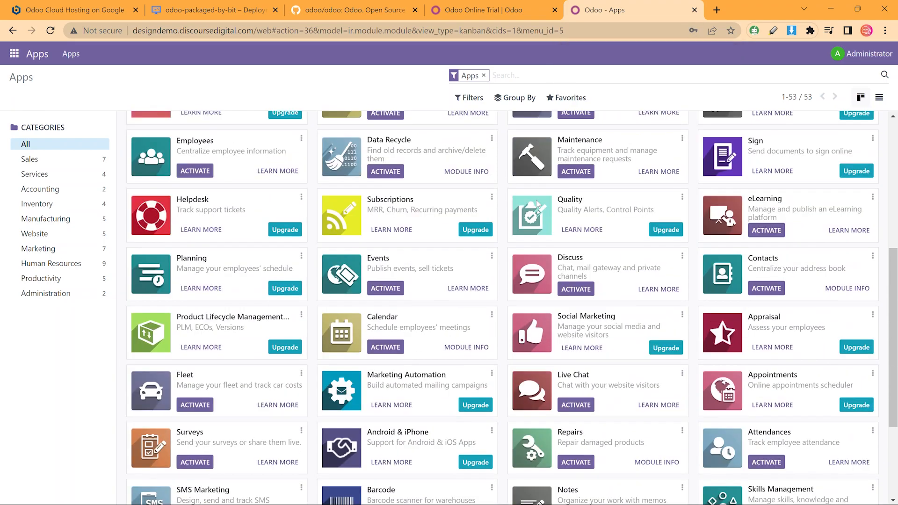
scroll(537, 204, "down", 3)
scroll(521, 186, "up", 10)
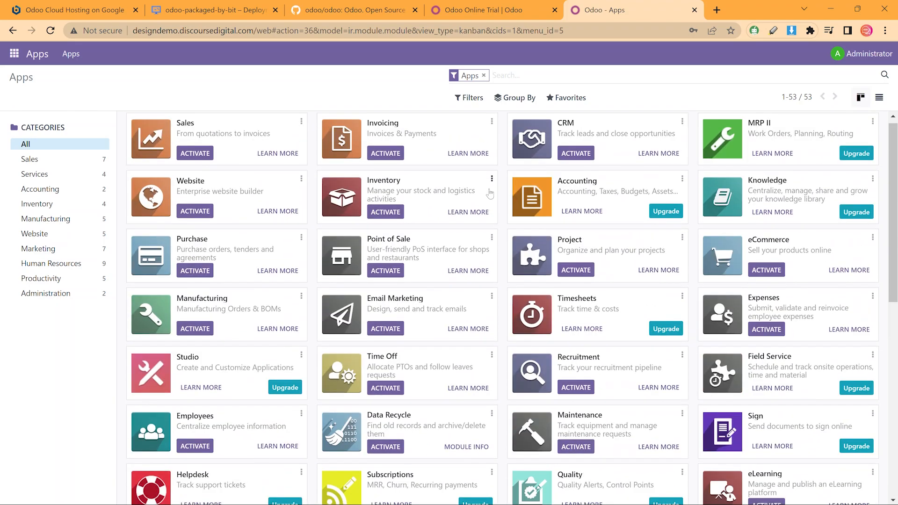
left_click(195, 159)
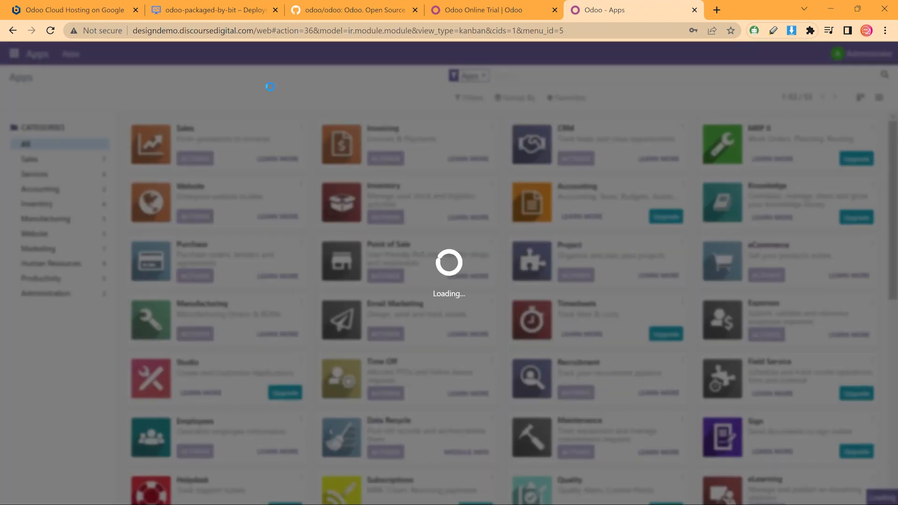
Activate developer mode from the Developer Tools section of the general Settings
left_click(14, 53)
left_click(26, 150)
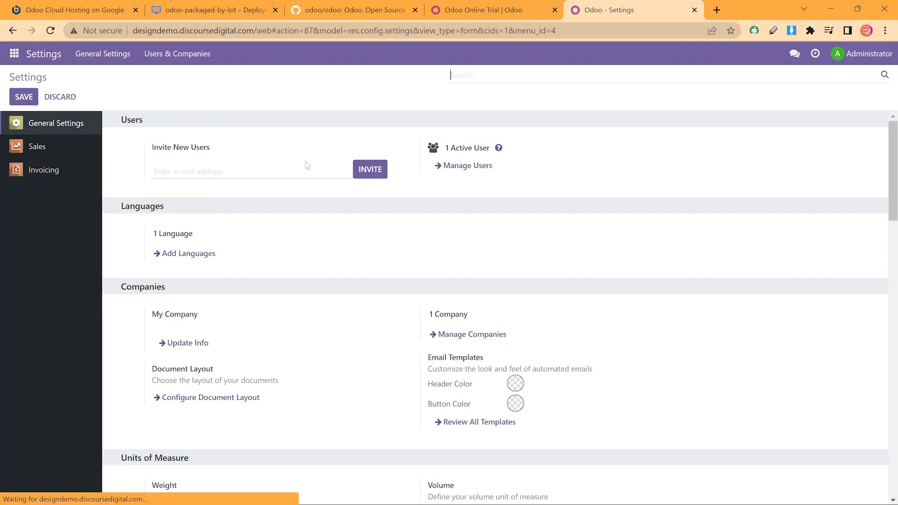
scroll(317, 176, "down", 8)
scroll(317, 176, "down", 15)
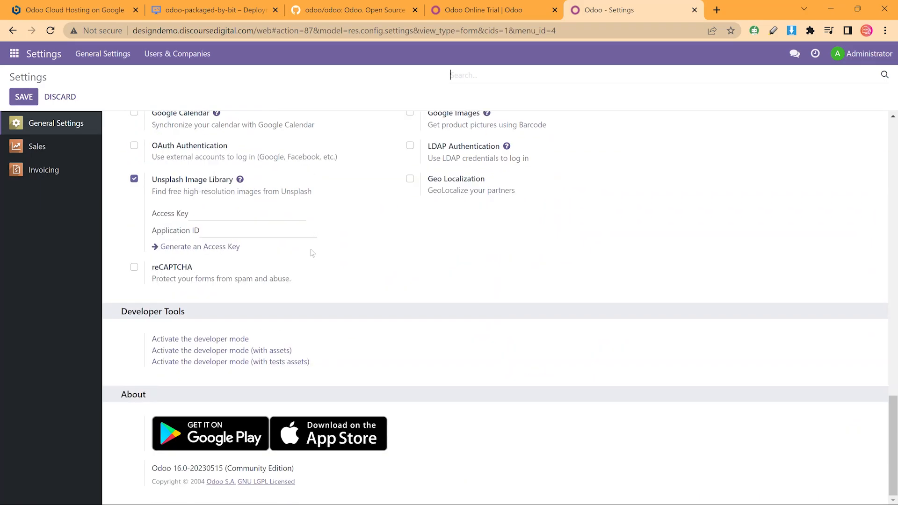
left_click(197, 340)
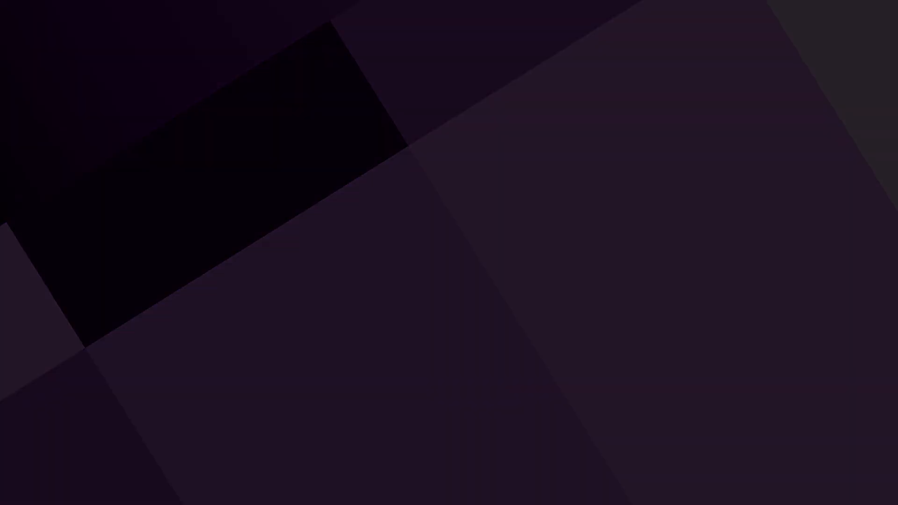
left_click(2, 62)
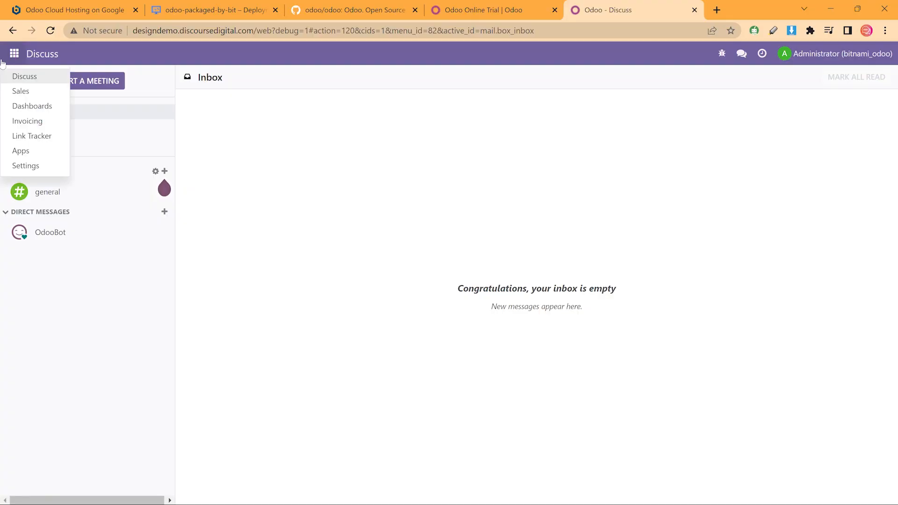
Open Settings > Technical > System Parameters and filter the keys on 'we'
left_click(26, 165)
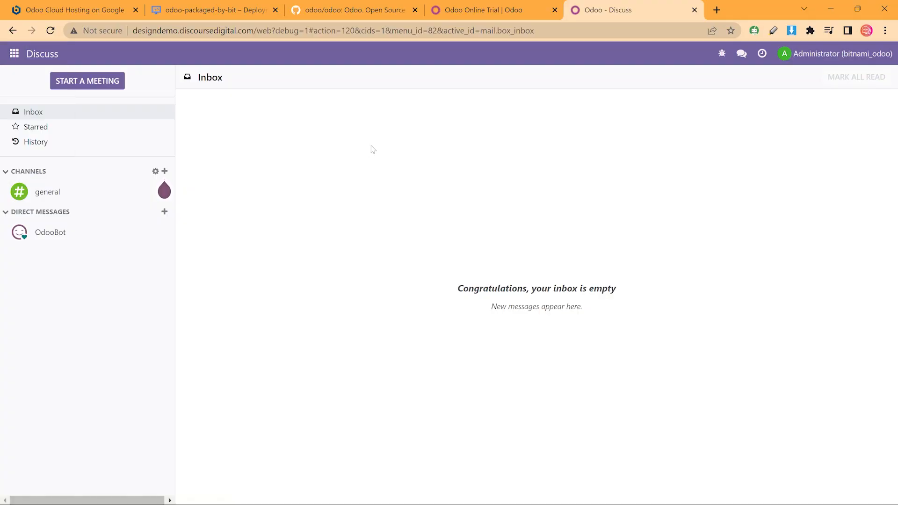
scroll(372, 149, "down", 7)
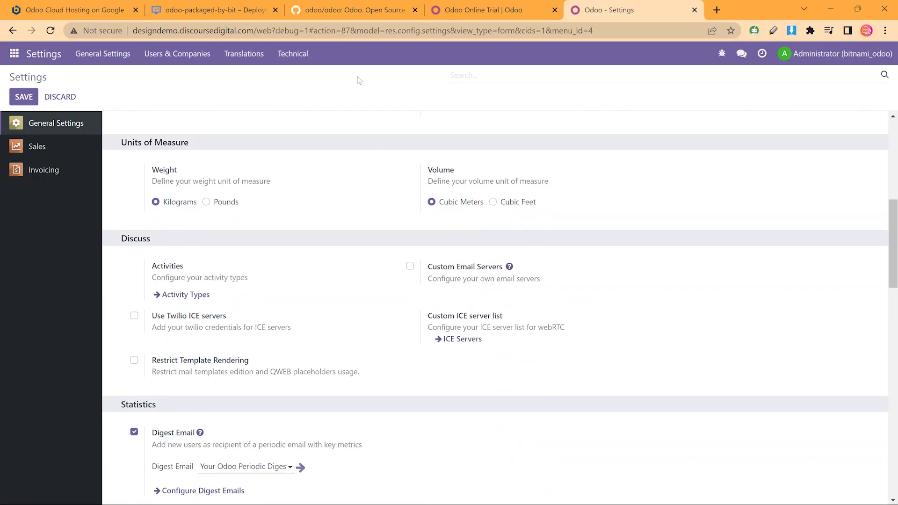
scroll(360, 80, "up", 5)
left_click(293, 54)
scroll(359, 192, "down", 10)
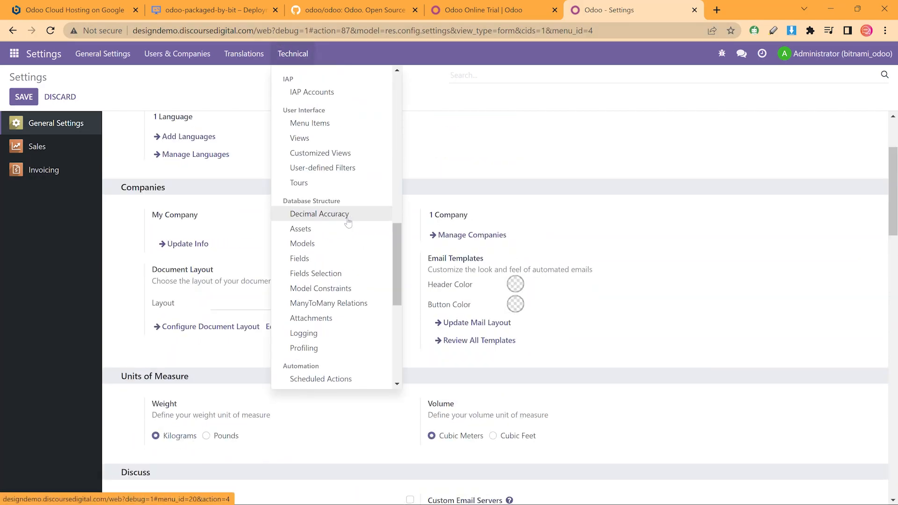
scroll(348, 222, "down", 6)
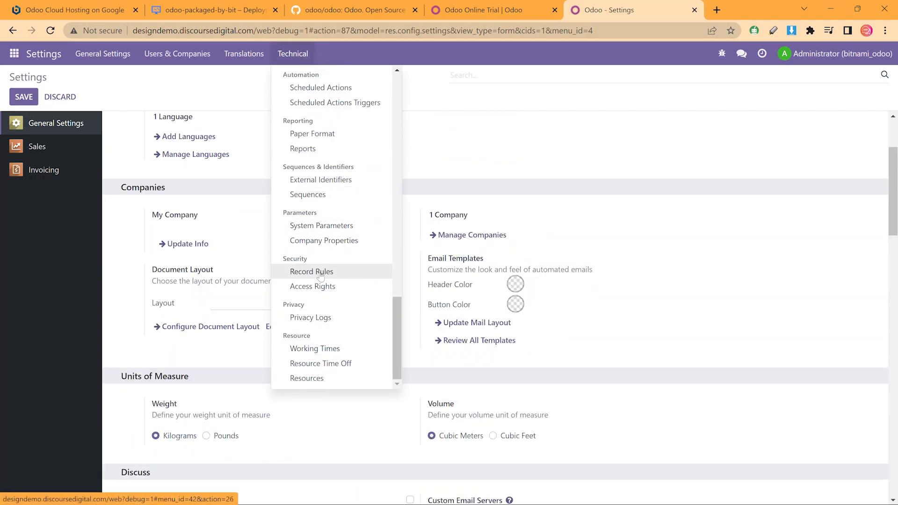
left_click(323, 226)
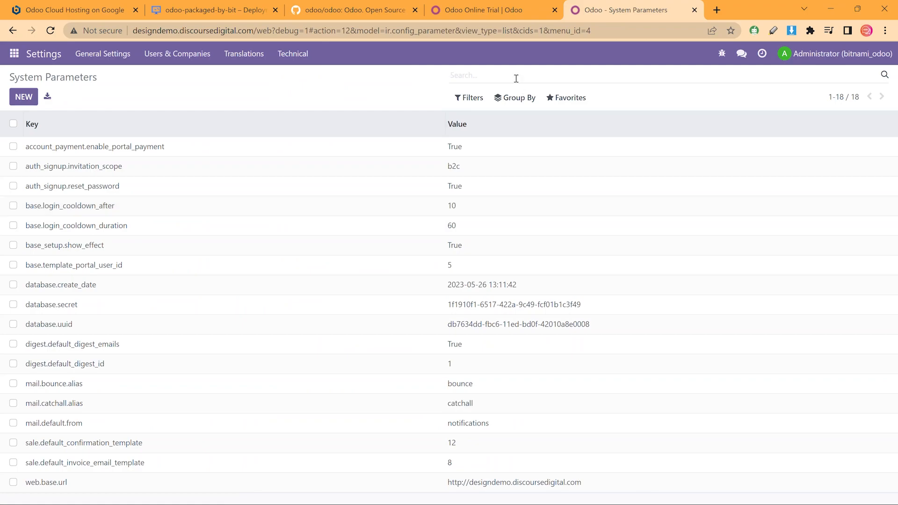
type("web")
key("Return")
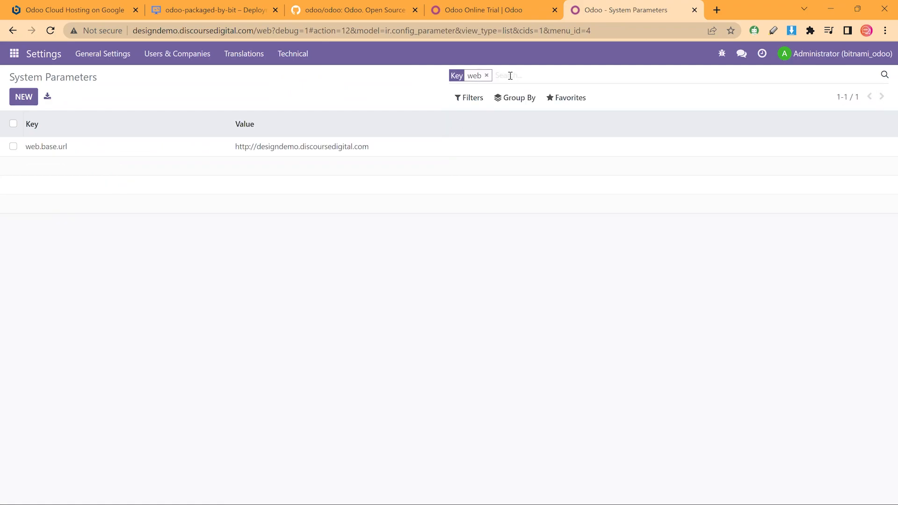
Copy the web.base.url key and delete that parameter
left_click(79, 147)
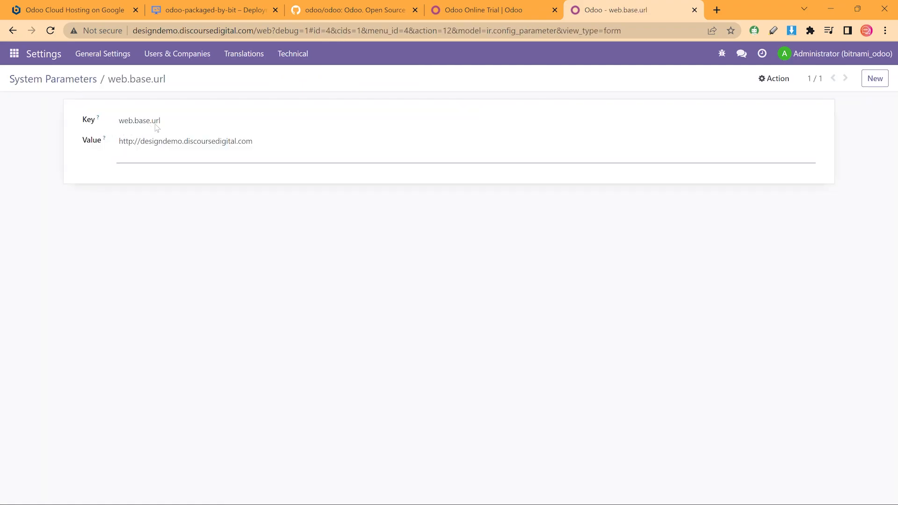
left_click_drag(174, 120, 81, 131)
key("ctrl+c")
left_click(86, 134)
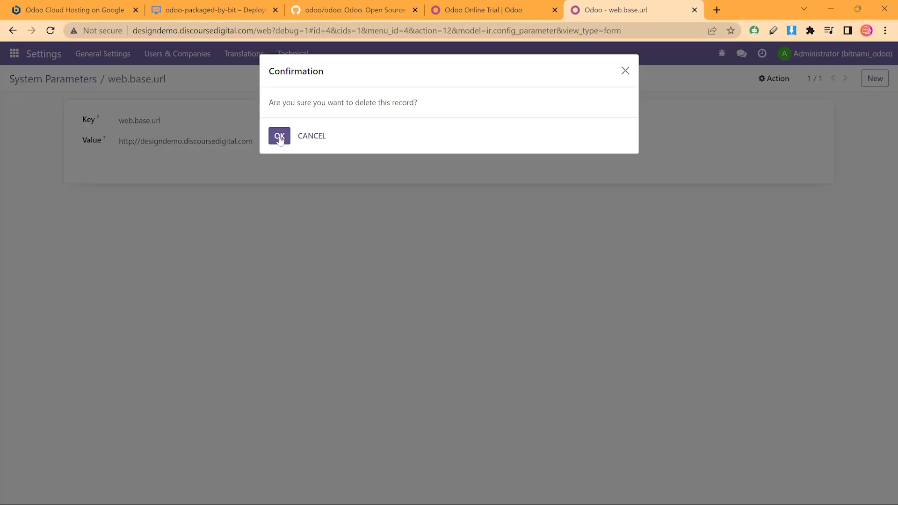
left_click(280, 137)
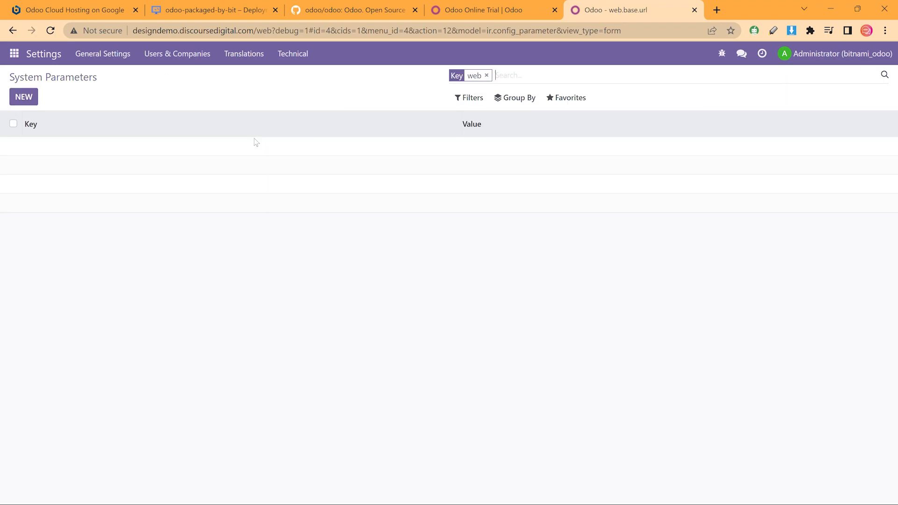
left_click(25, 99)
key("ctrl+v")
left_click(147, 136)
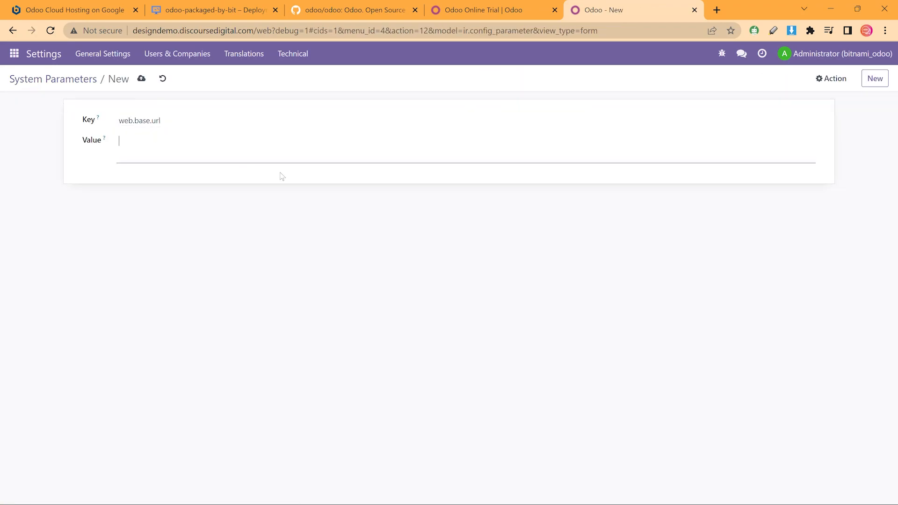
type("https")
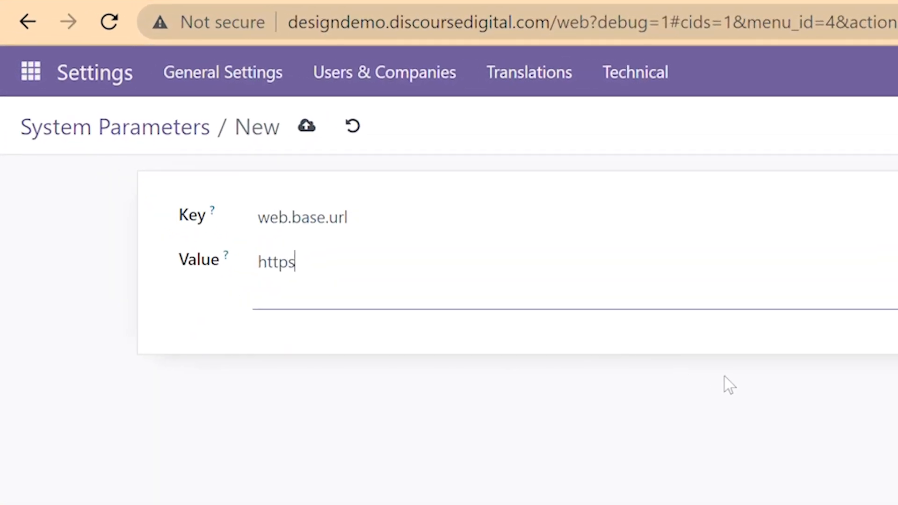
type("://designd")
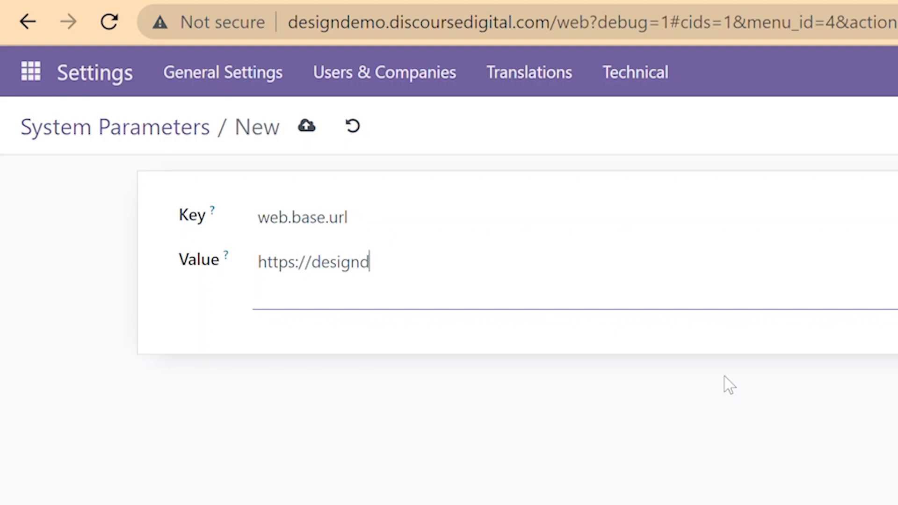
type("emo.discoursedigital.com")
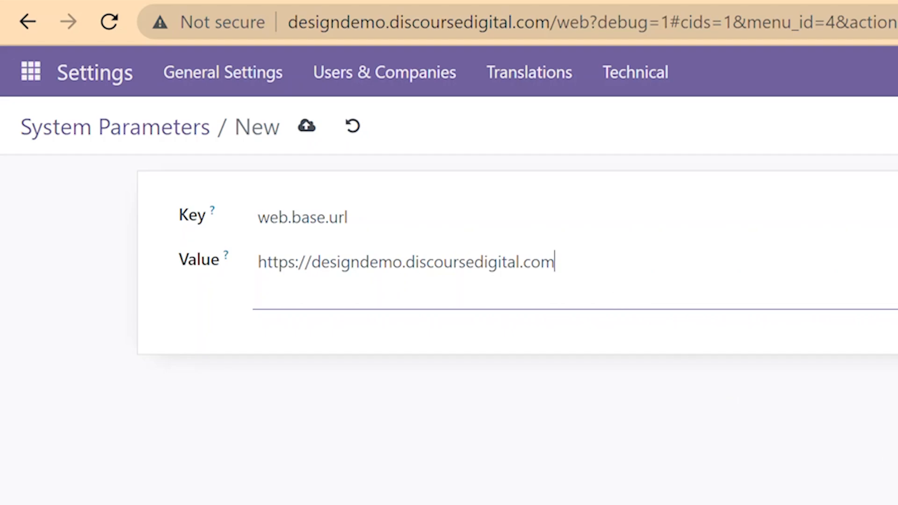
left_click(306, 125)
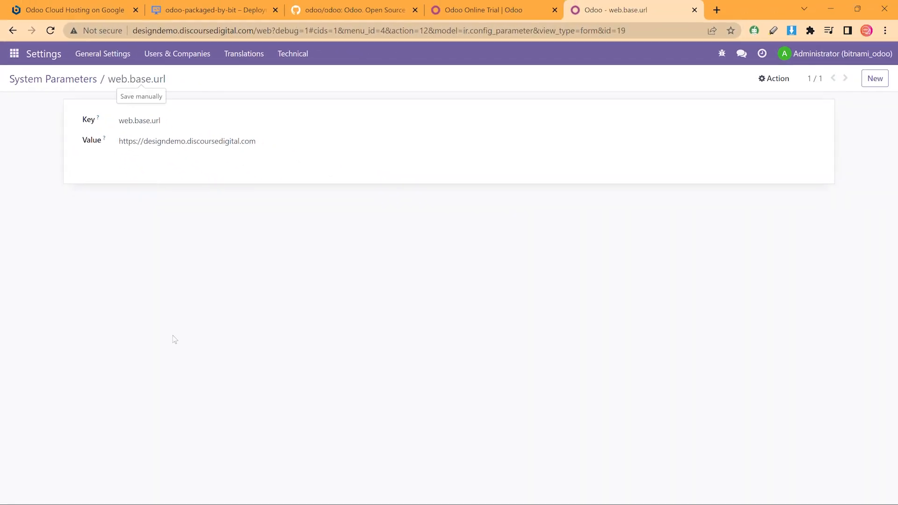
Add a web.base.url.freeze parameter set to True, save it, and reload the page
left_click(874, 78)
key("ctrl+v")
type(".true")
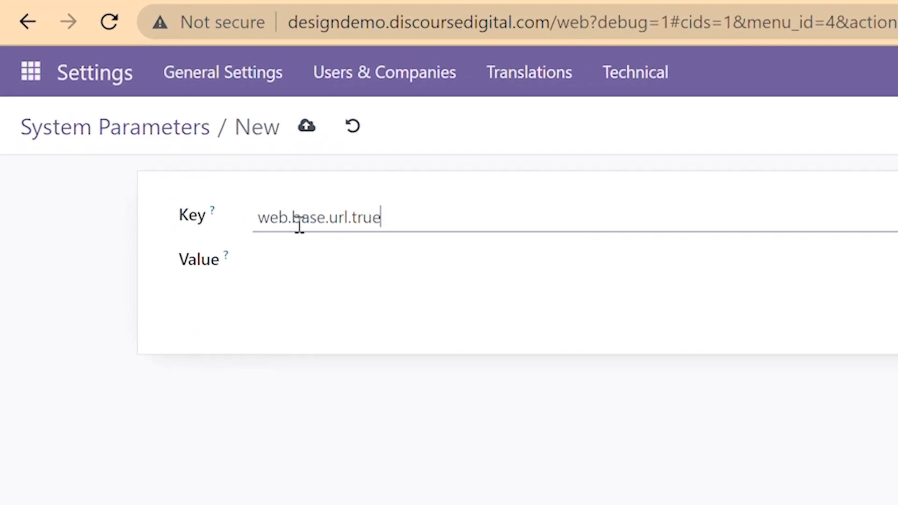
left_click(297, 251)
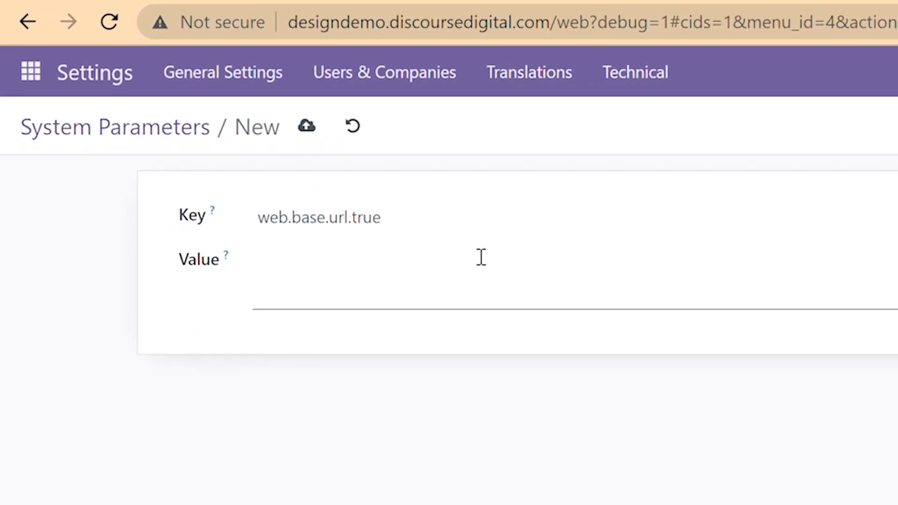
double_click(370, 210)
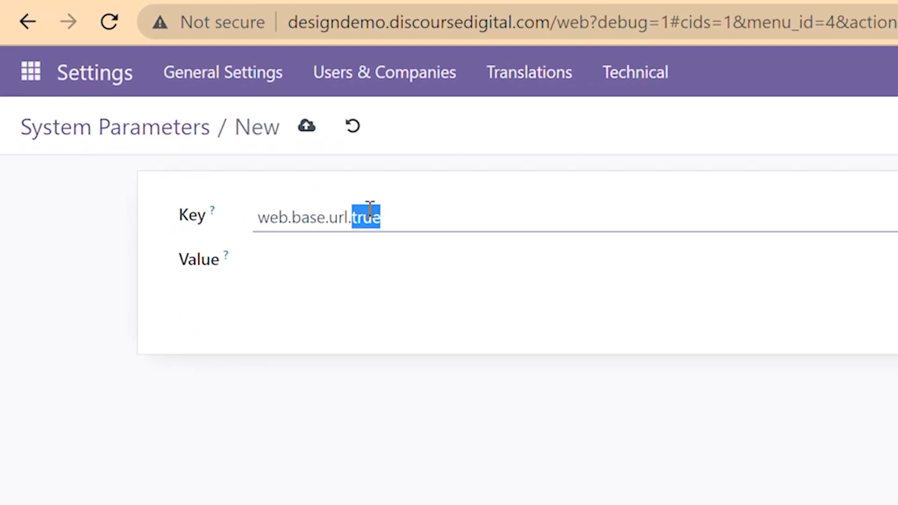
type("freeze")
key("Tab")
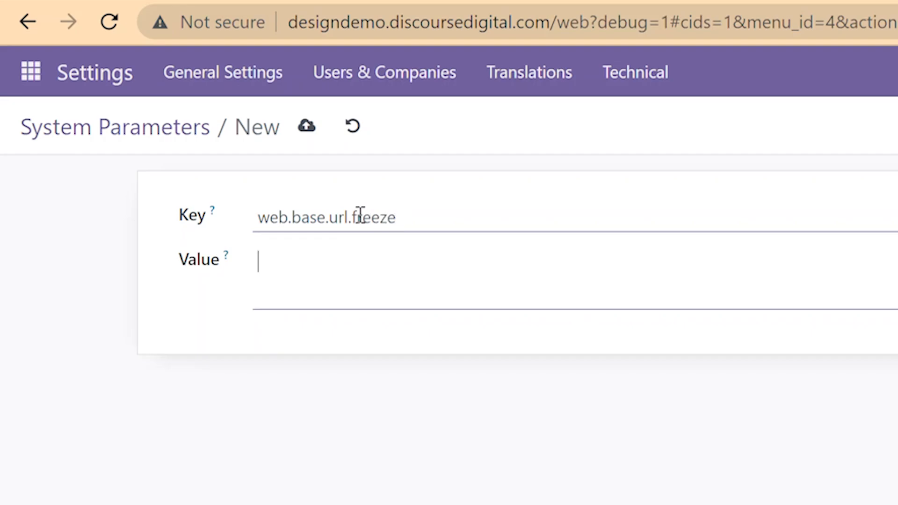
type("True")
left_click(308, 127)
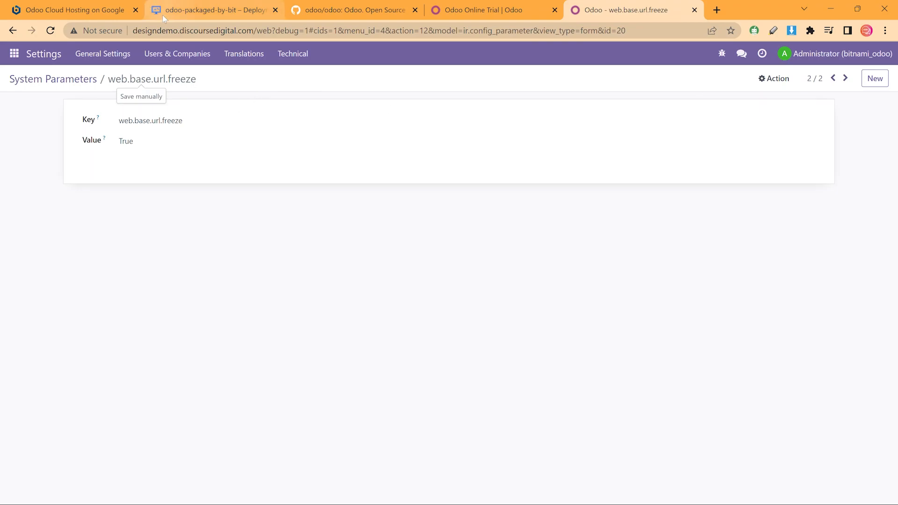
left_click(218, 30)
key("Return")
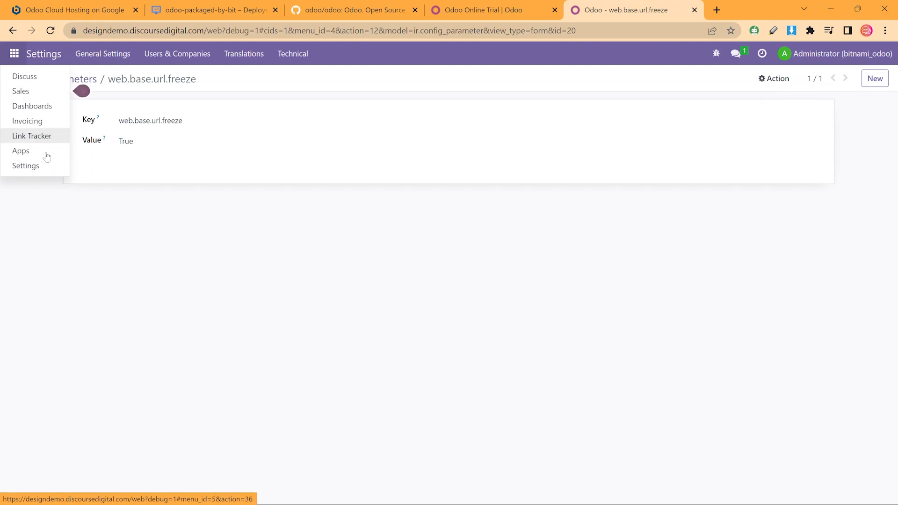
Install the Website app from the Apps list and expand the resulting error details
left_click(47, 156)
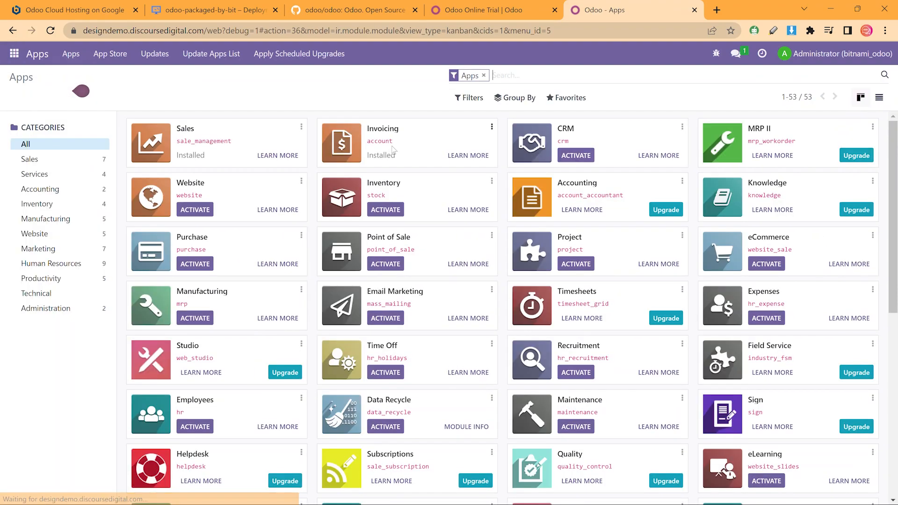
left_click(191, 211)
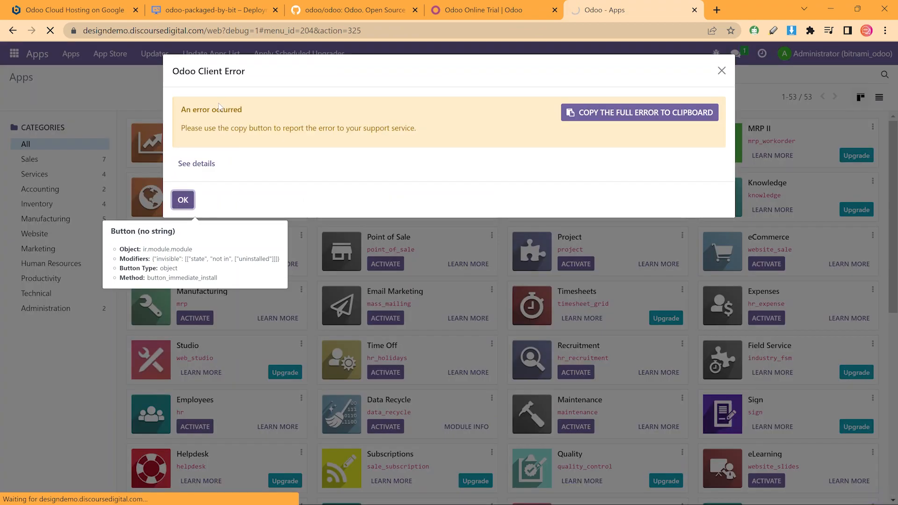
left_click(198, 164)
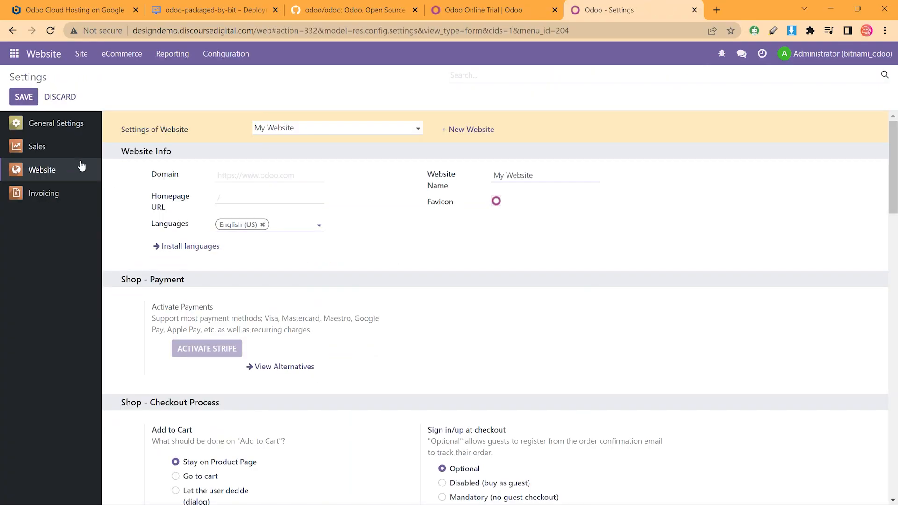
left_click(261, 178)
type("https://design")
type("demo.")
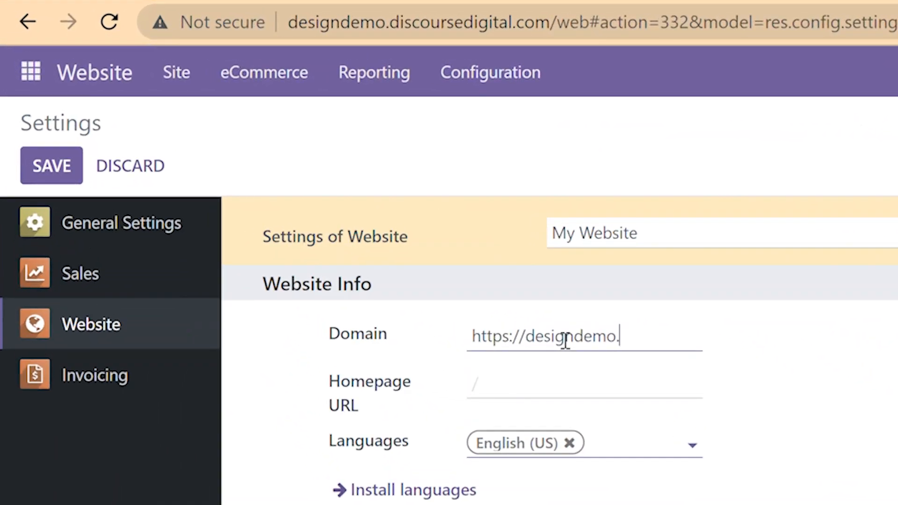
type("discoursedigital.")
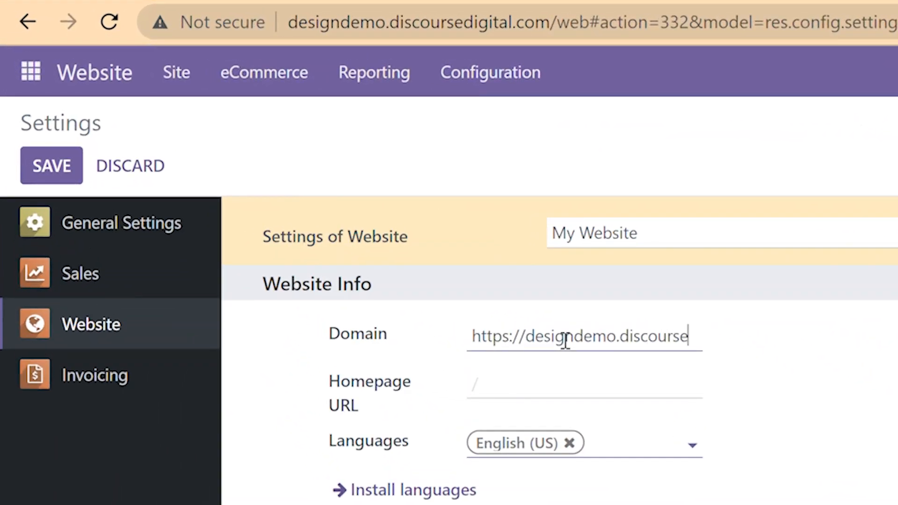
type("com")
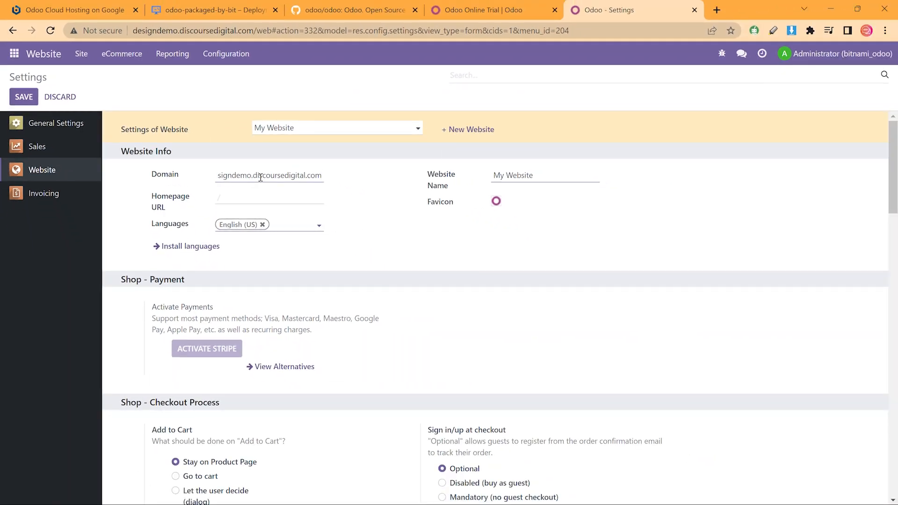
left_click(288, 195)
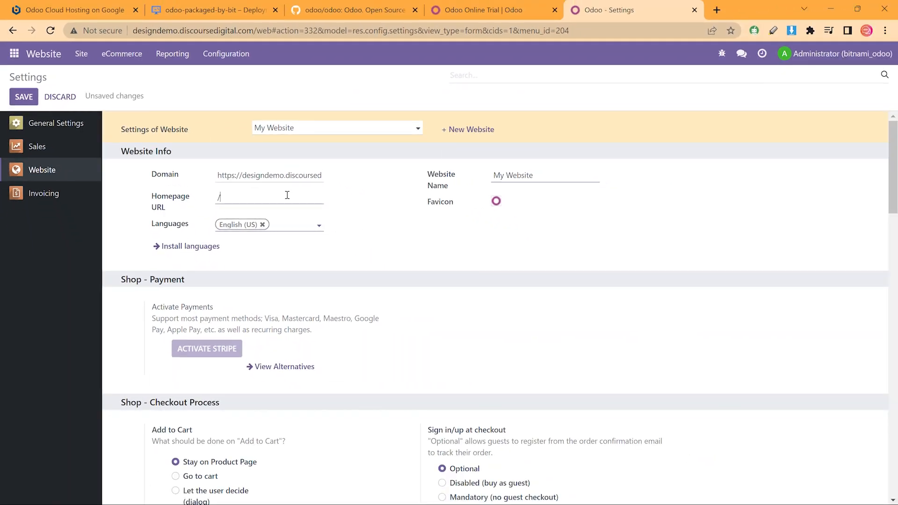
Rename the website to My Design Demo, fixing a typo, and save the settings
left_click_drag(541, 180, 484, 176)
type("M")
right_click(516, 176)
left_click(534, 186)
left_click(25, 99)
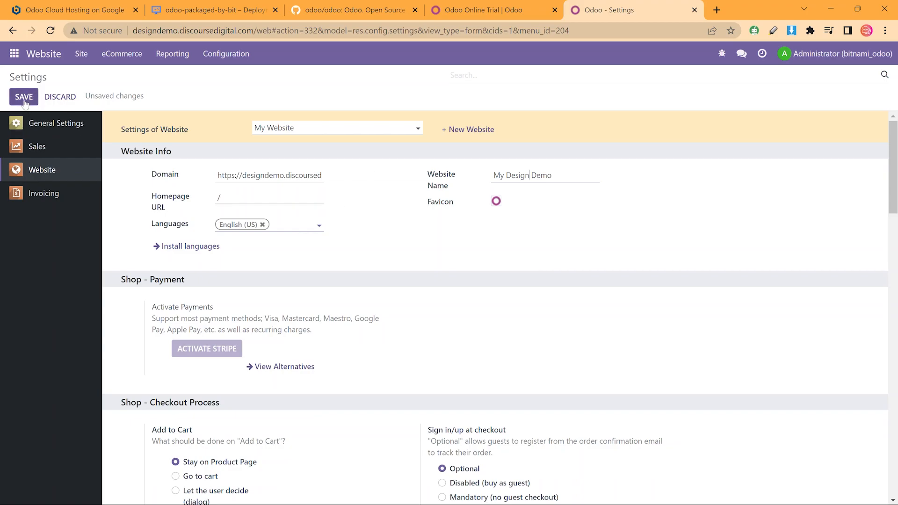
scroll(407, 233, "down", 4)
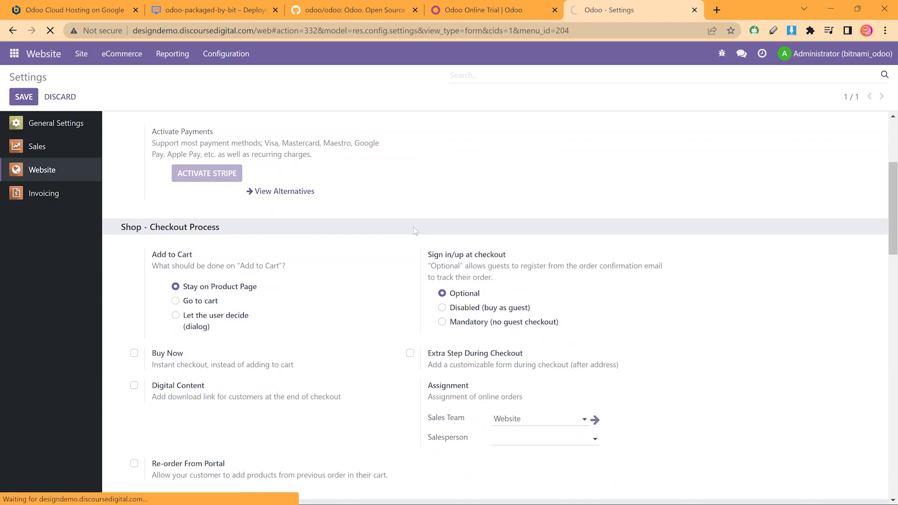
scroll(413, 228, "down", 7)
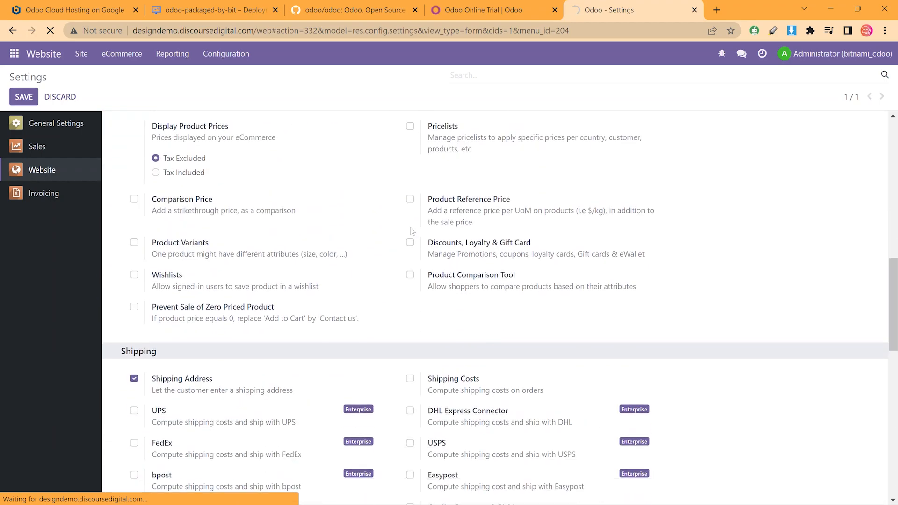
scroll(411, 230, "down", 4)
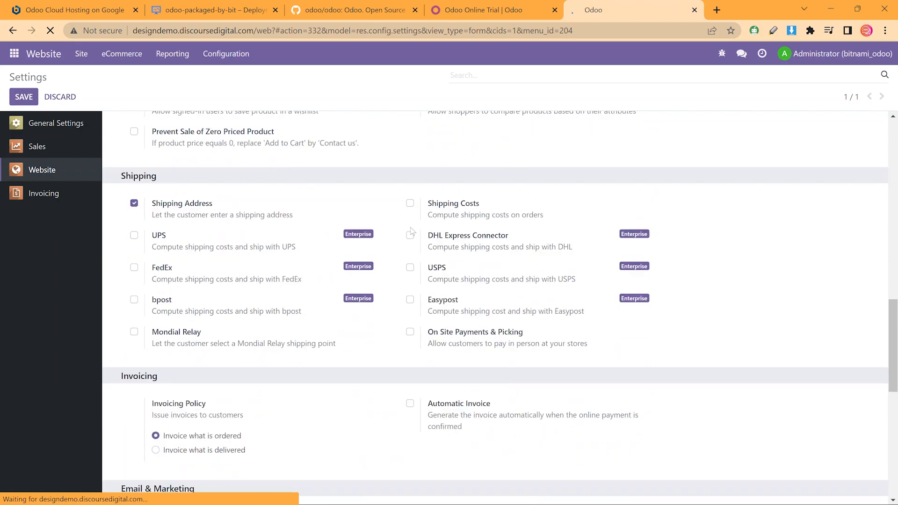
scroll(412, 230, "down", 4)
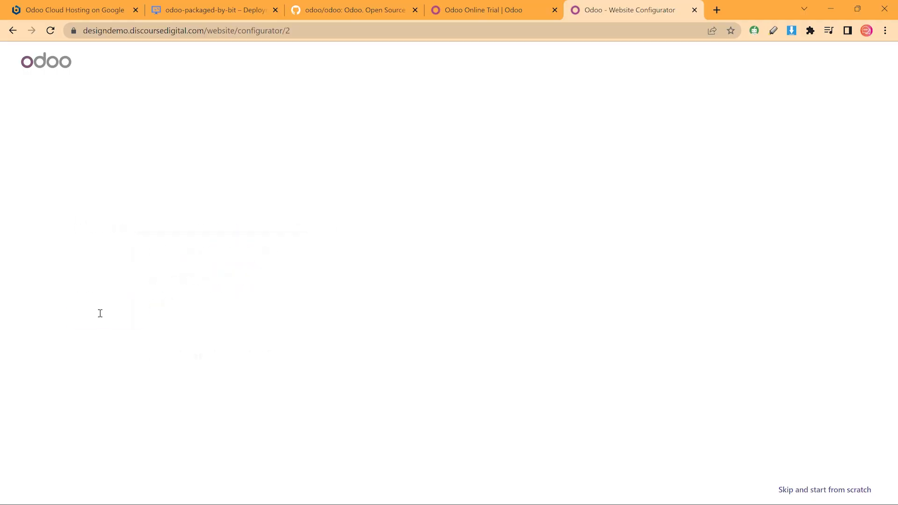
Describe the site as an interior designer business website aiming to get leads, with a pre-made palette
left_click(100, 316)
left_click(184, 251)
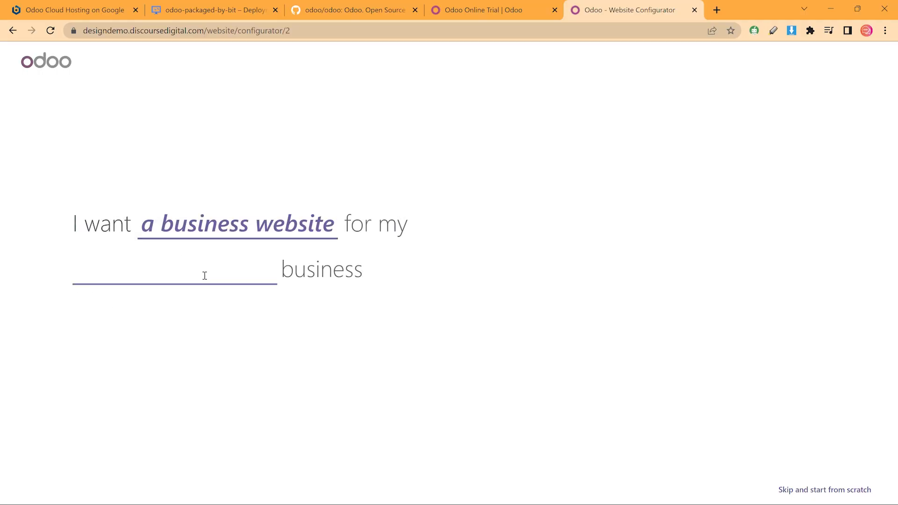
type("interior d")
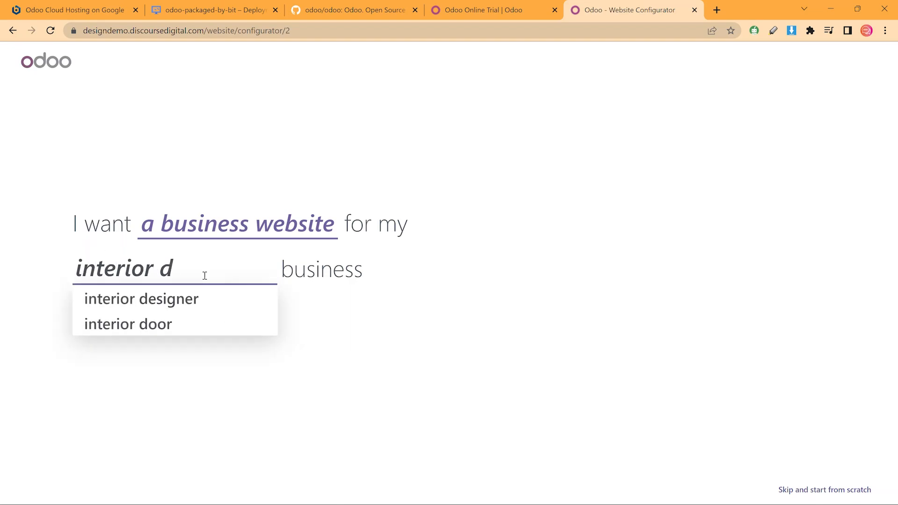
left_click(196, 299)
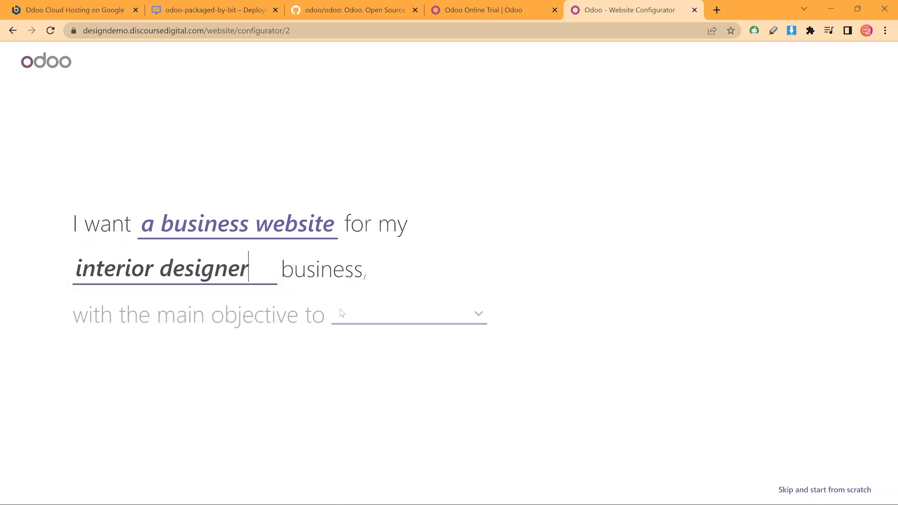
left_click(351, 315)
left_click(387, 343)
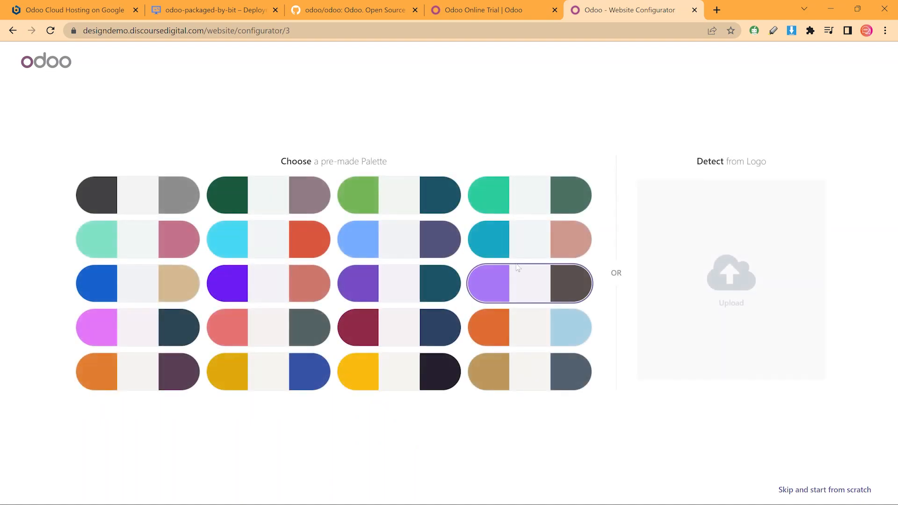
left_click(532, 201)
Add About Us, Services, Pricing, Privacy Policy, News, Live Chat and Shop, build, and choose the dark green theme
left_click(173, 249)
left_click(383, 228)
left_click(529, 232)
left_click(689, 226)
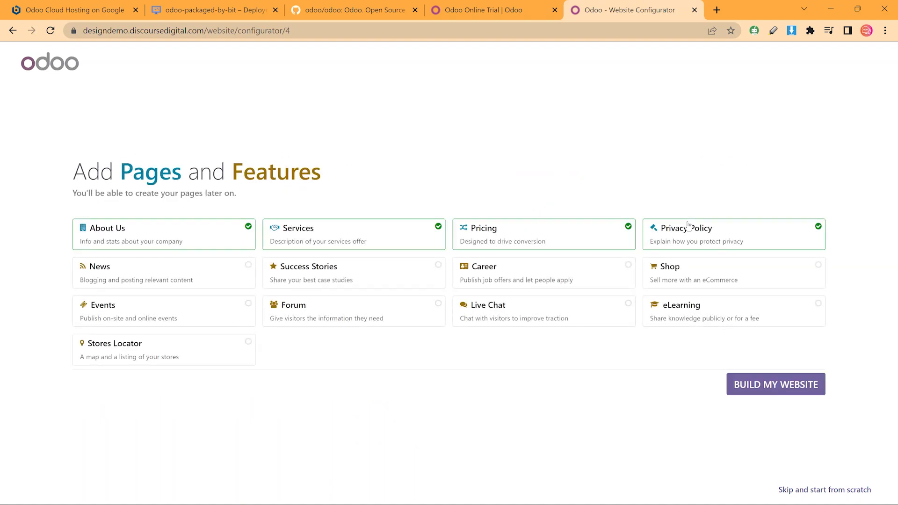
left_click(217, 266)
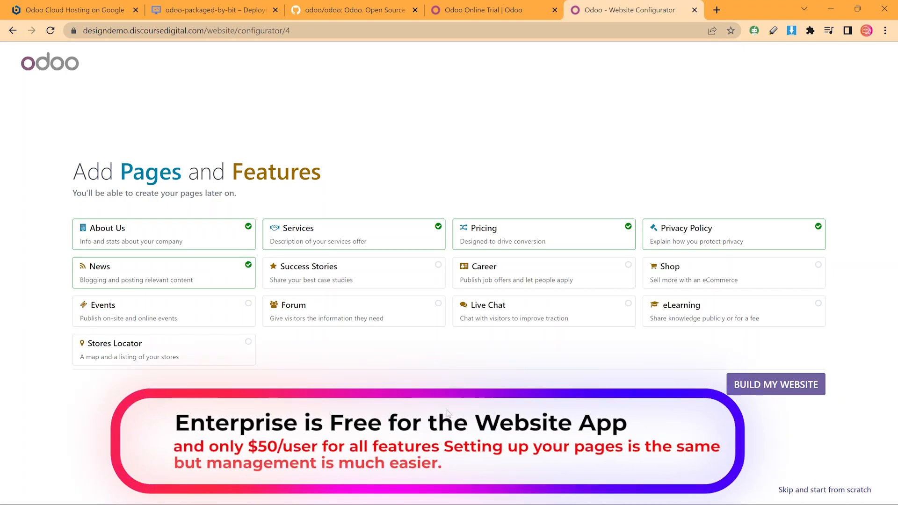
left_click(542, 311)
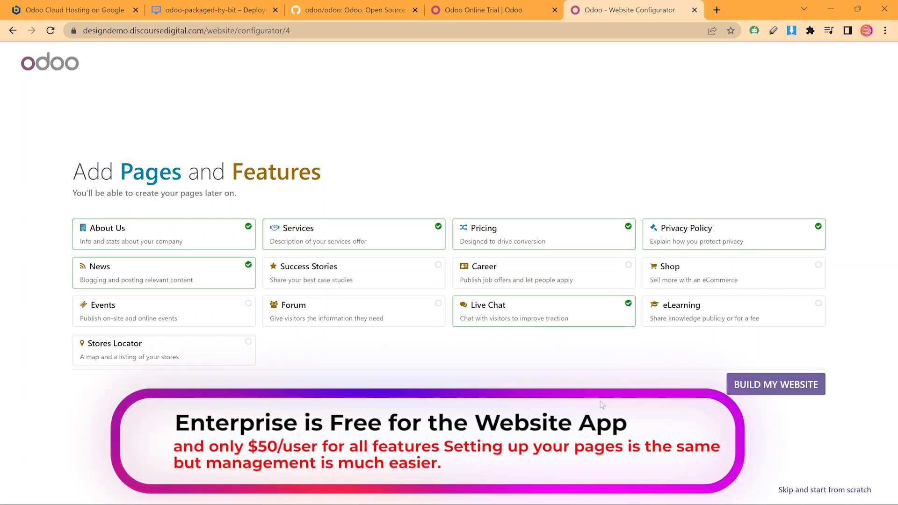
left_click(674, 271)
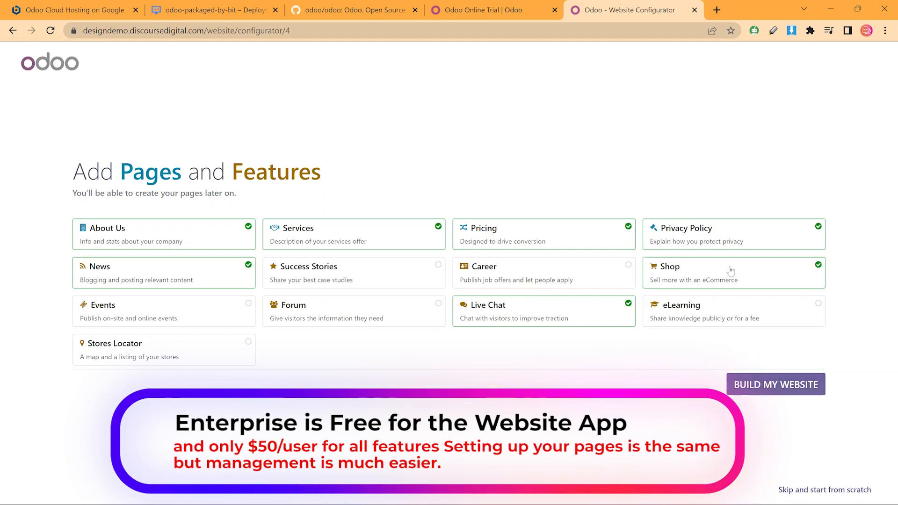
left_click(772, 385)
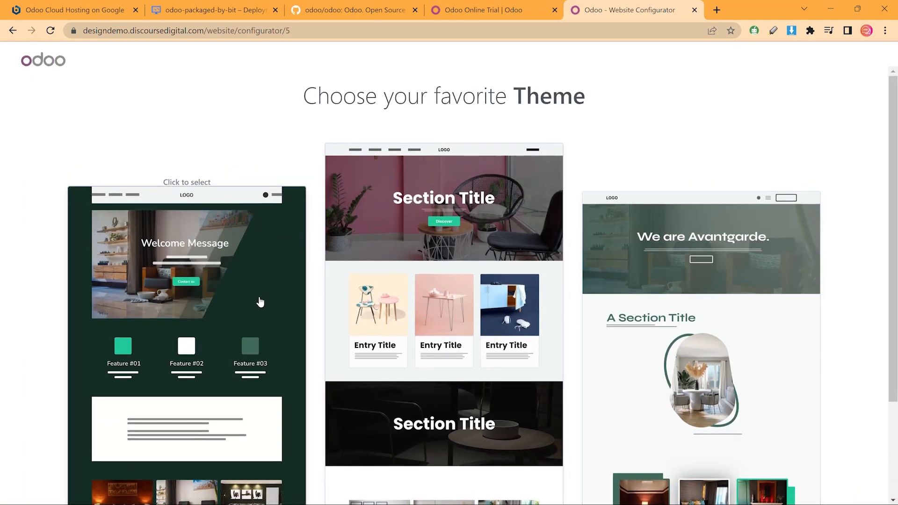
left_click(260, 300)
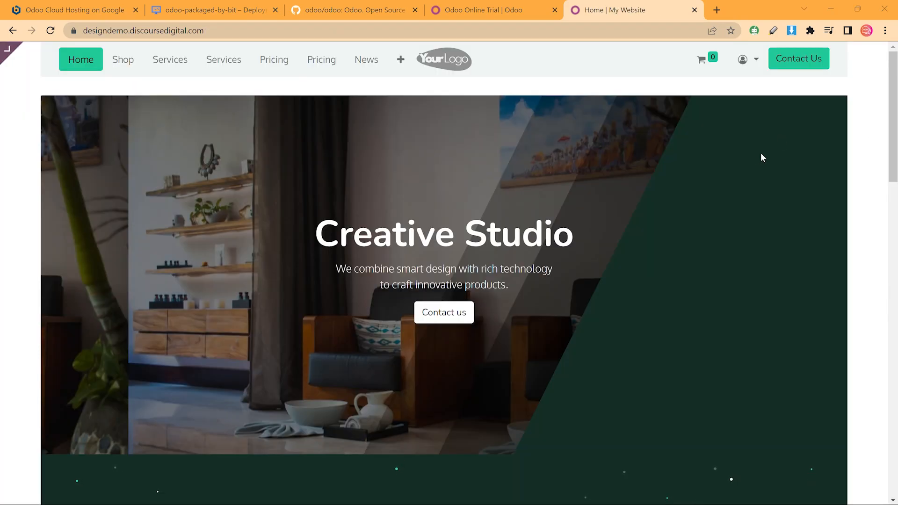
In edit mode, switch the Theme's Page Layout from Postcard to Full and save
mouse_move(6, 52)
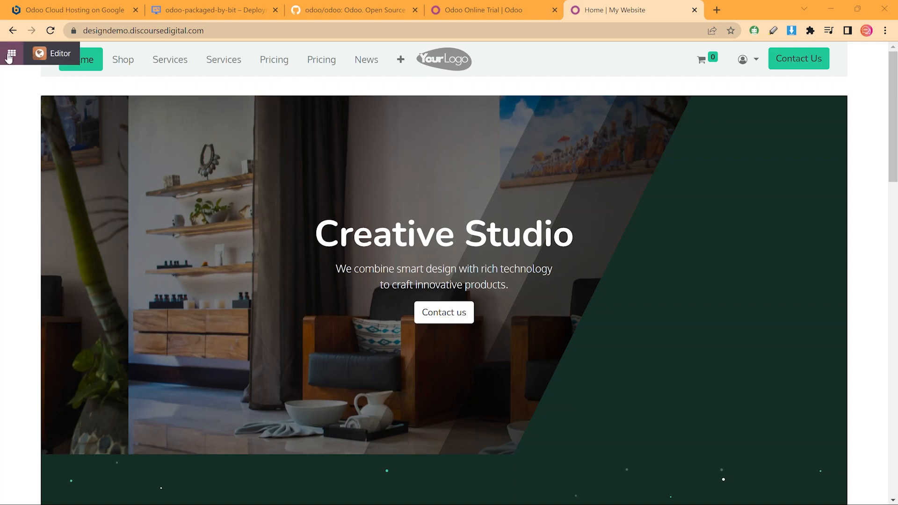
left_click(48, 56)
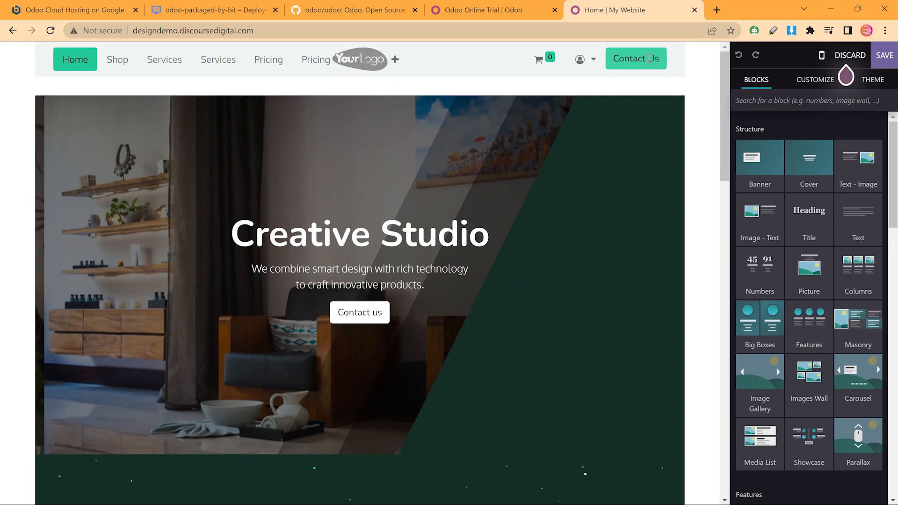
left_click(873, 81)
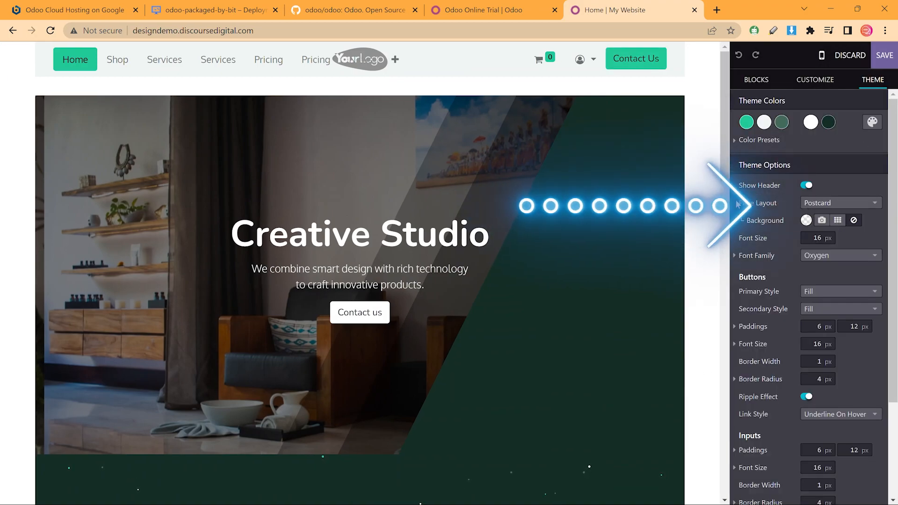
left_click(835, 204)
left_click(824, 224)
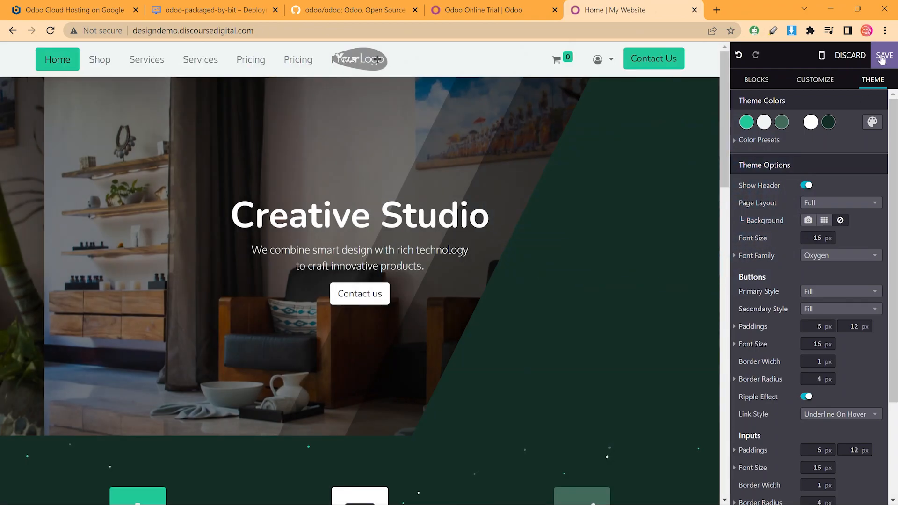
left_click(882, 57)
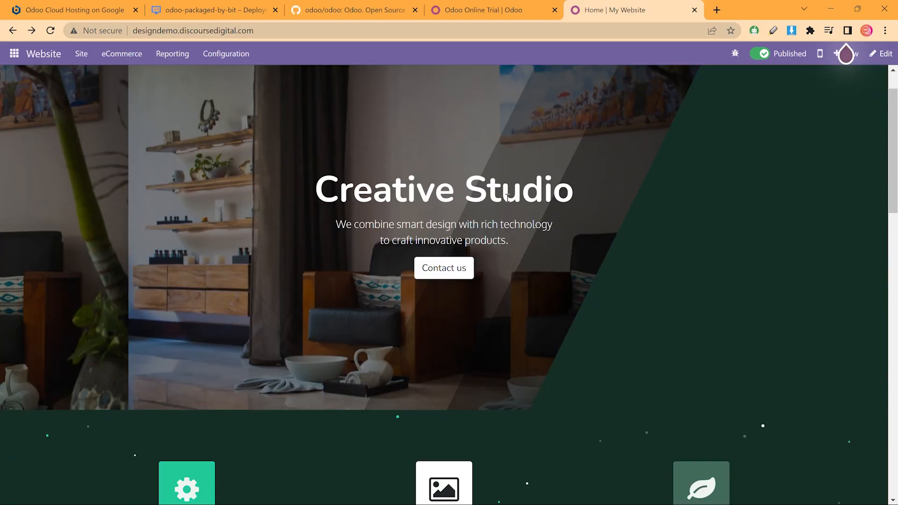
Visit the Shop, Services and Pricing pages from the header navbar
scroll(510, 201, "down", 5)
scroll(526, 197, "down", 10)
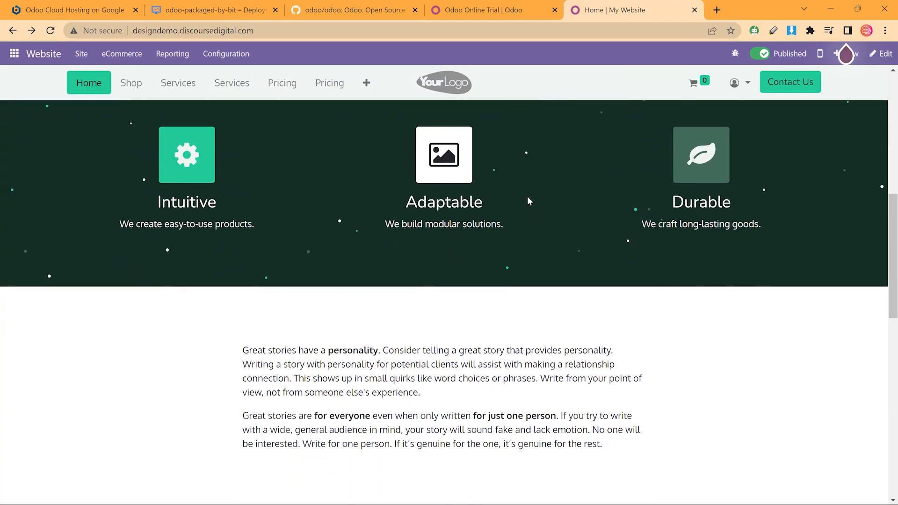
scroll(527, 198, "down", 8)
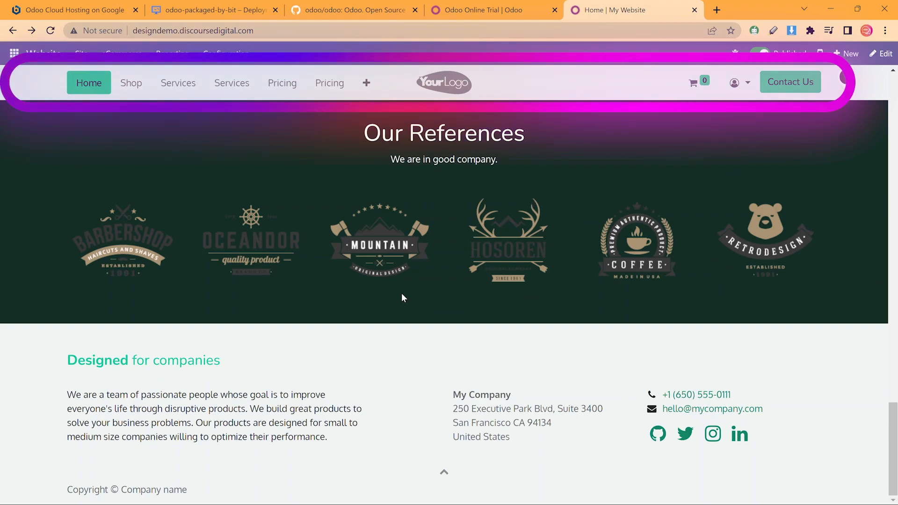
left_click(143, 96)
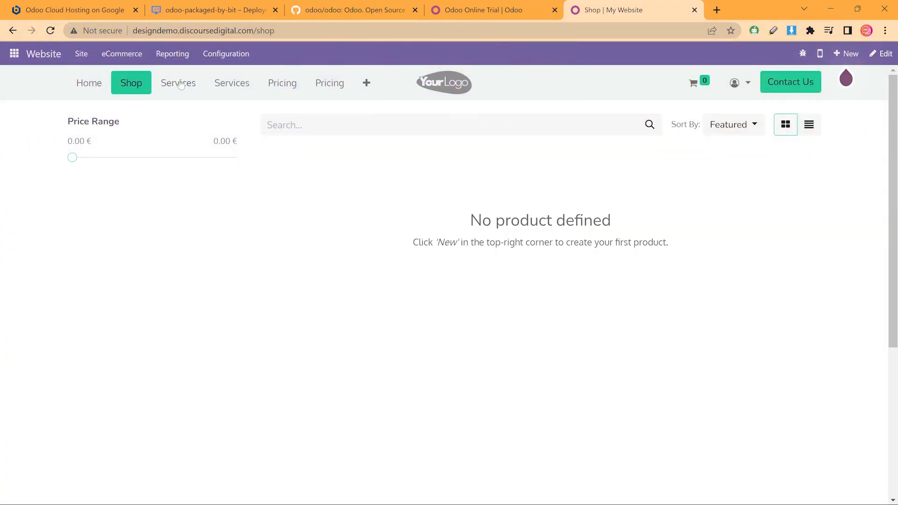
left_click(180, 84)
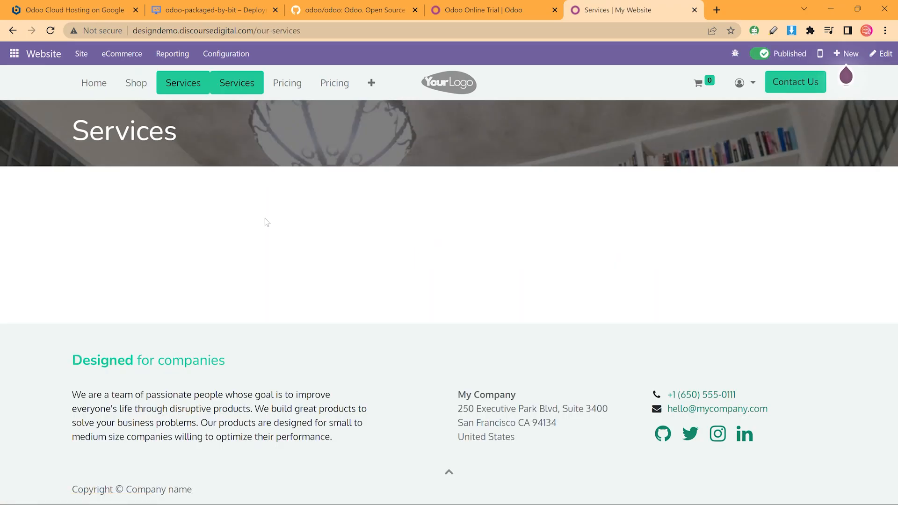
left_click(280, 85)
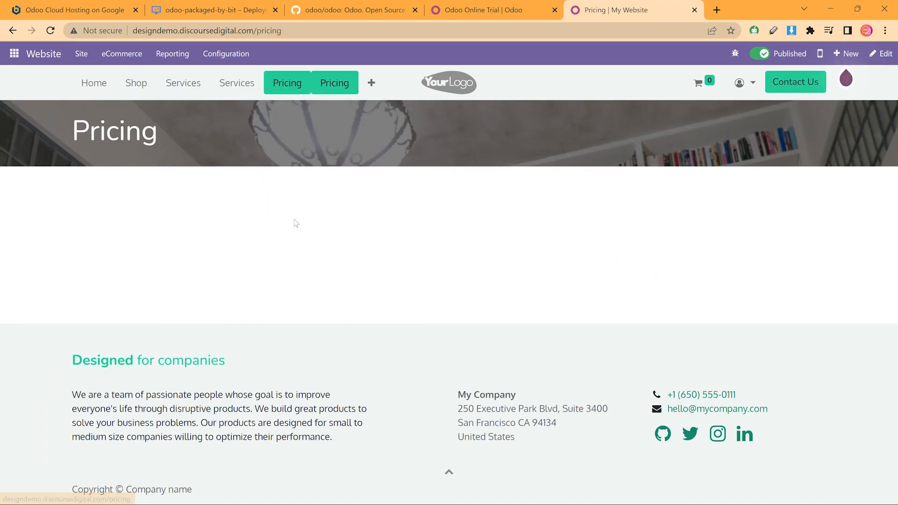
Open About Us from the header's + overflow, then bring up the Site menu
left_click(370, 83)
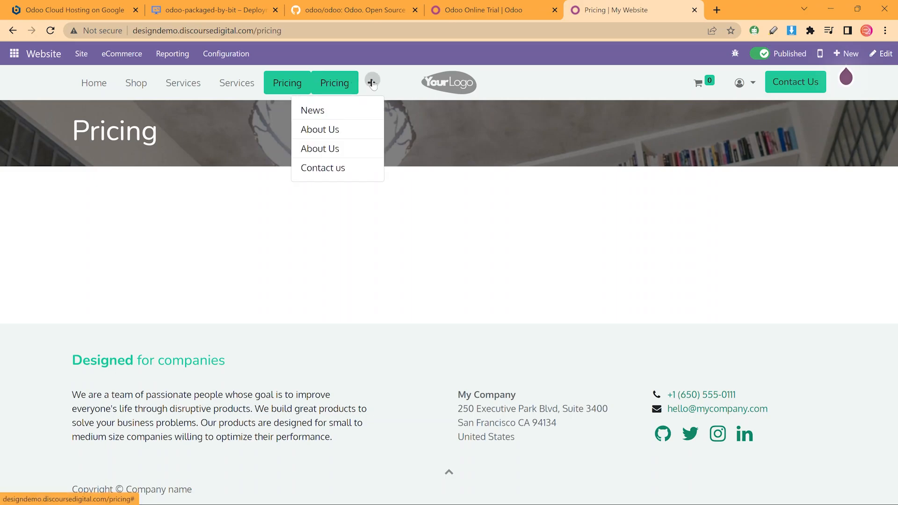
left_click(357, 149)
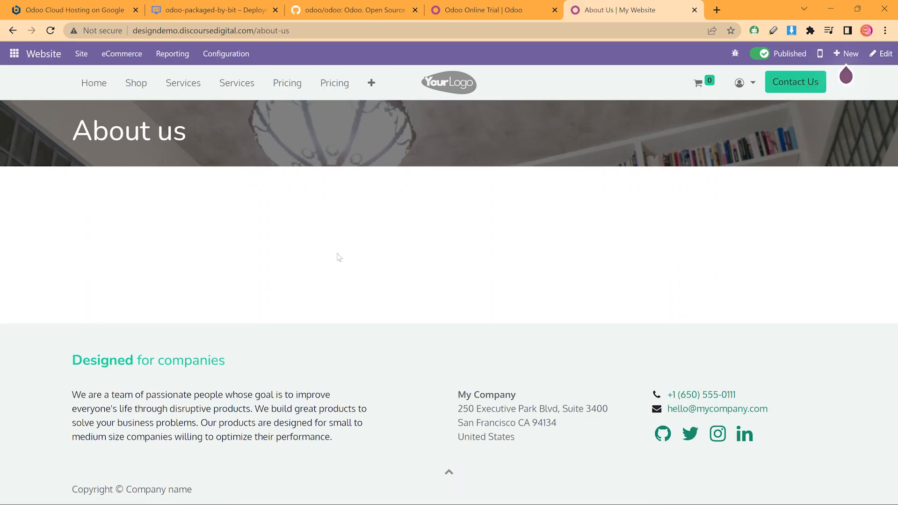
left_click(233, 55)
Delete the duplicate About Us, Pricing and Services entries in Edit Menu and save
mouse_move(91, 60)
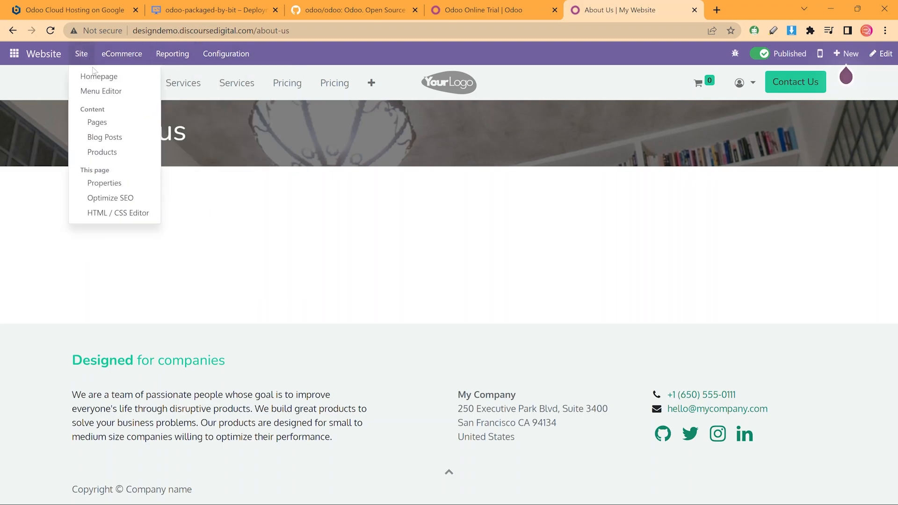
left_click(100, 91)
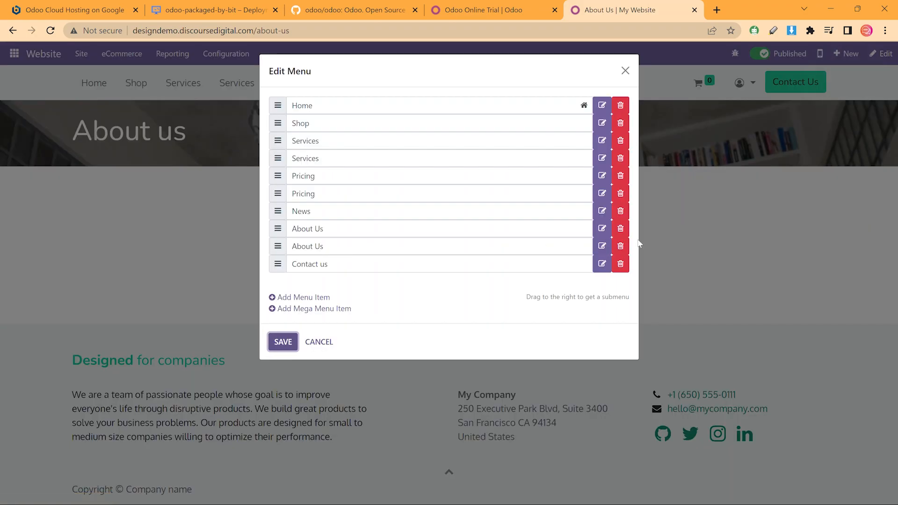
left_click(621, 246)
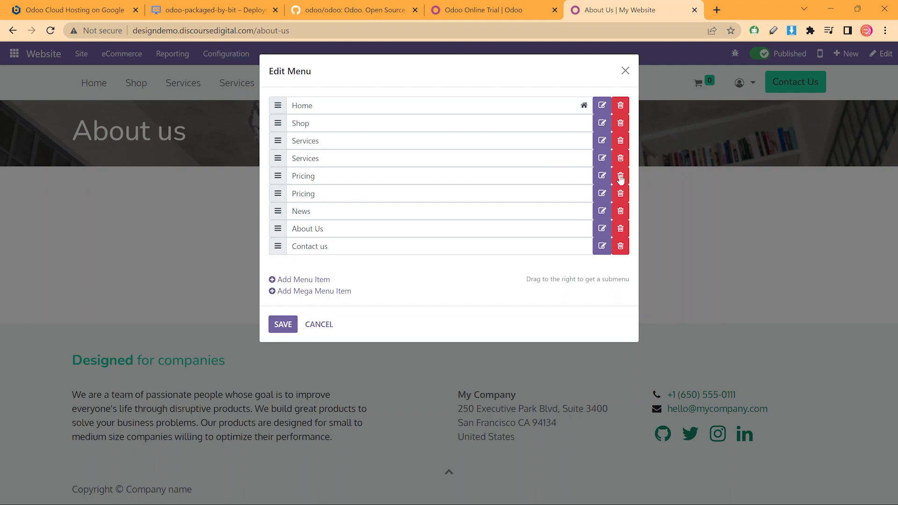
left_click(620, 194)
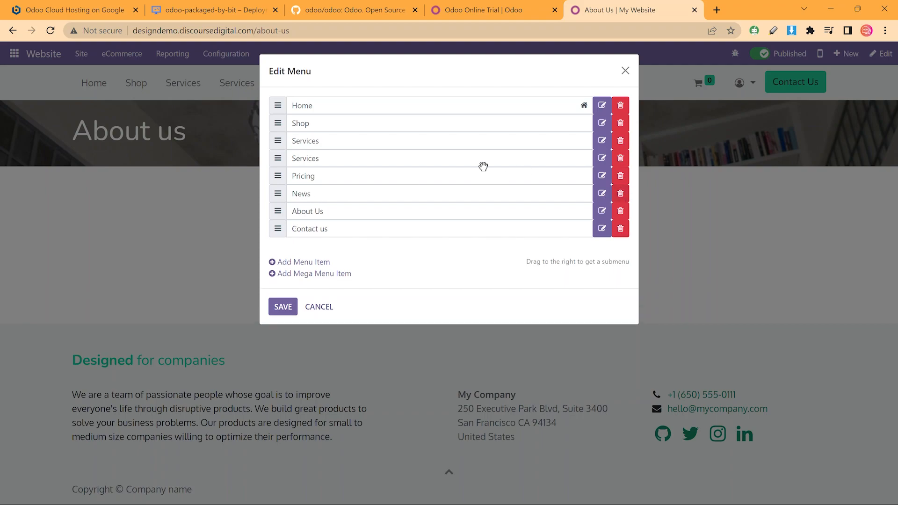
left_click(620, 158)
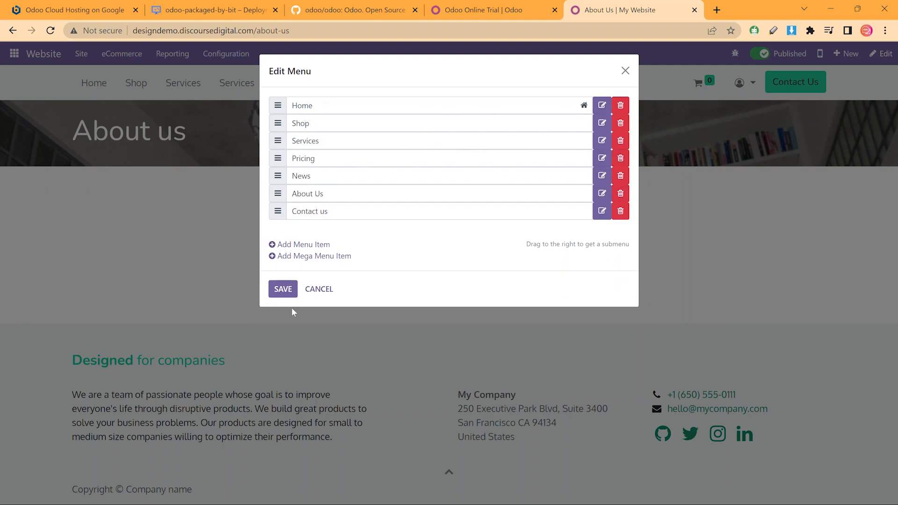
left_click(291, 286)
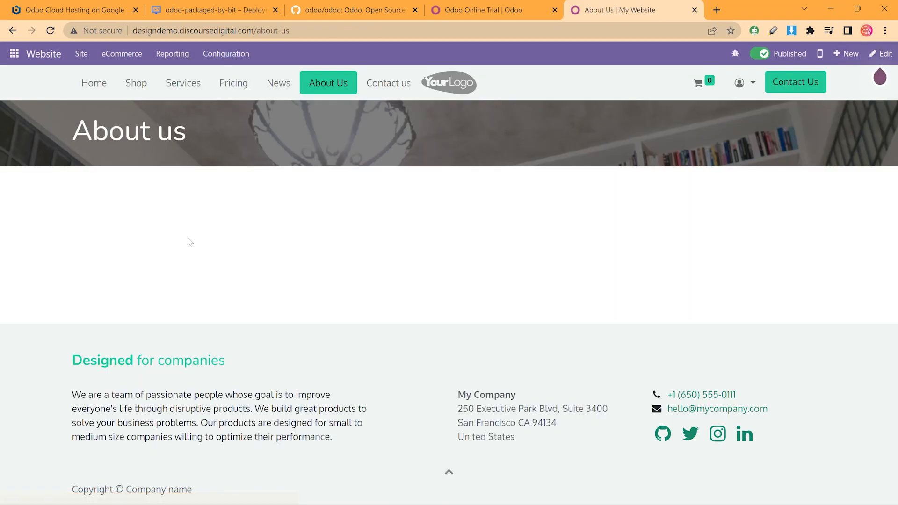
Check the News and Pricing pages, then enter edit mode on the page
left_click(284, 88)
left_click(236, 88)
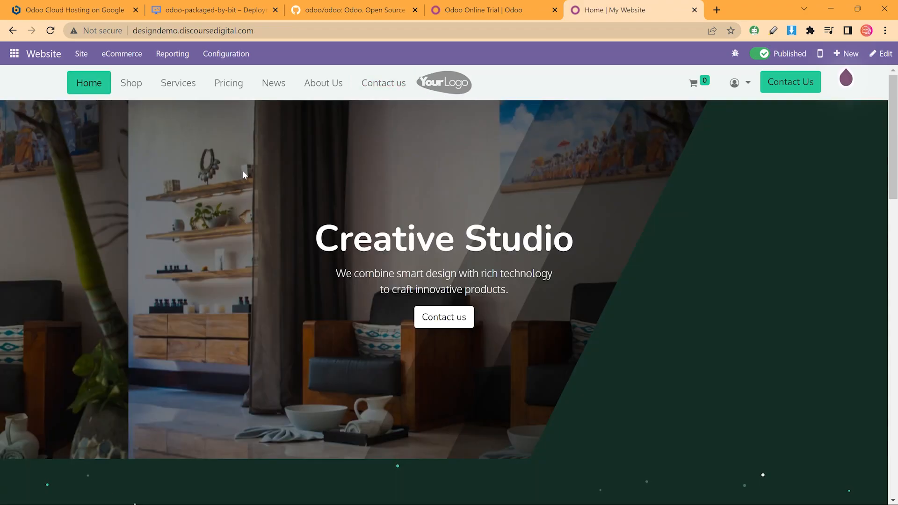
left_click(884, 54)
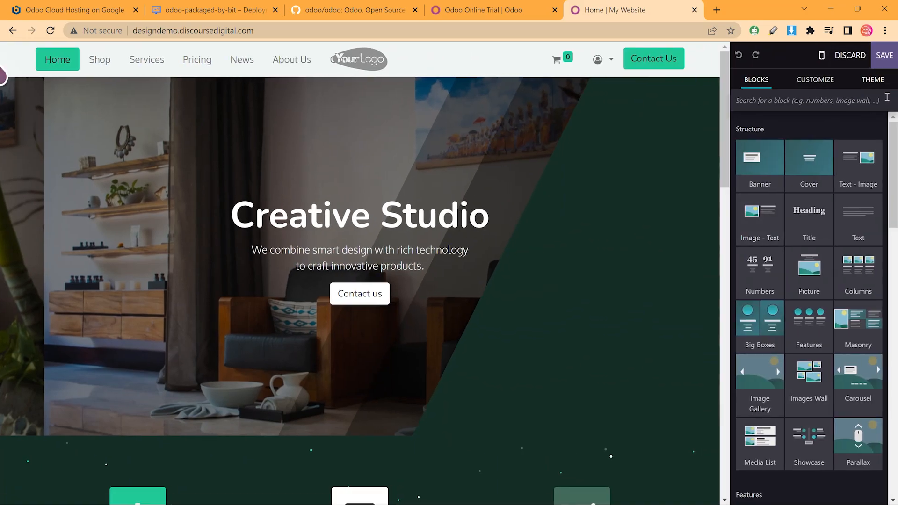
Switch the header template to the centred-logo layout with social links and phone on top
left_click(881, 78)
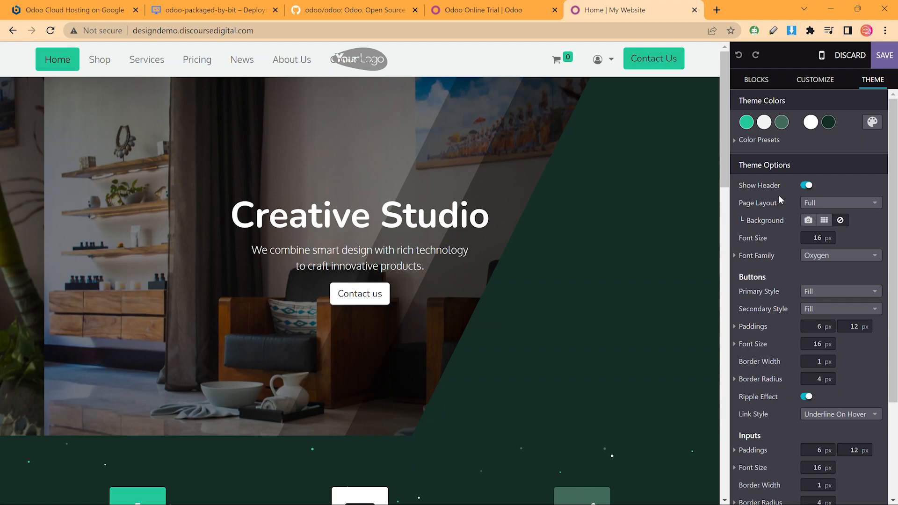
left_click(687, 64)
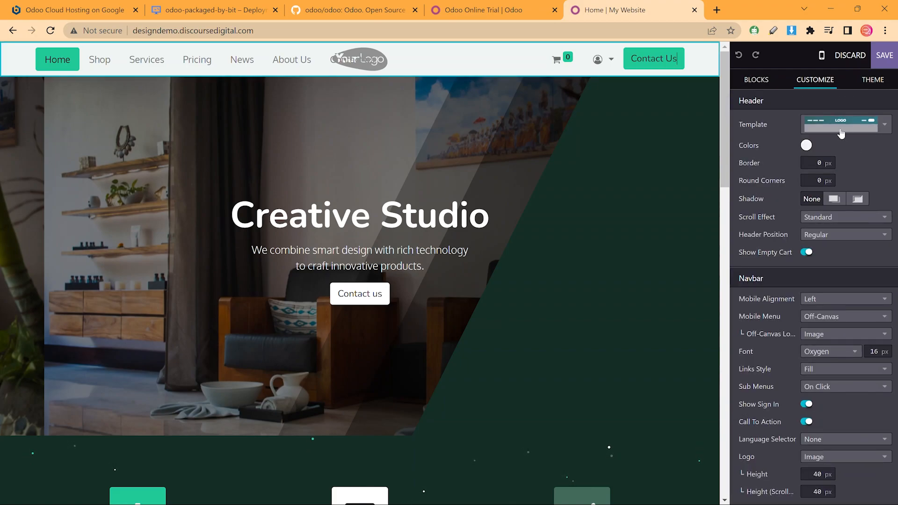
left_click(841, 134)
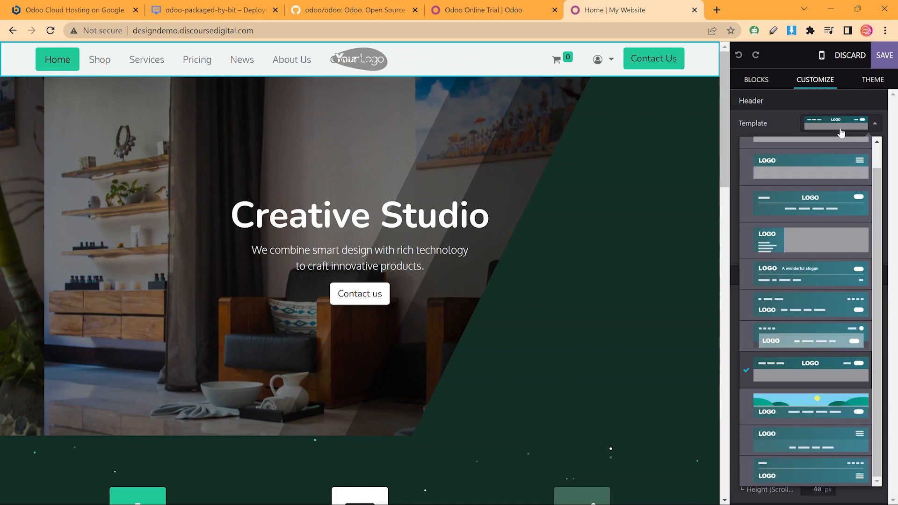
left_click(801, 192)
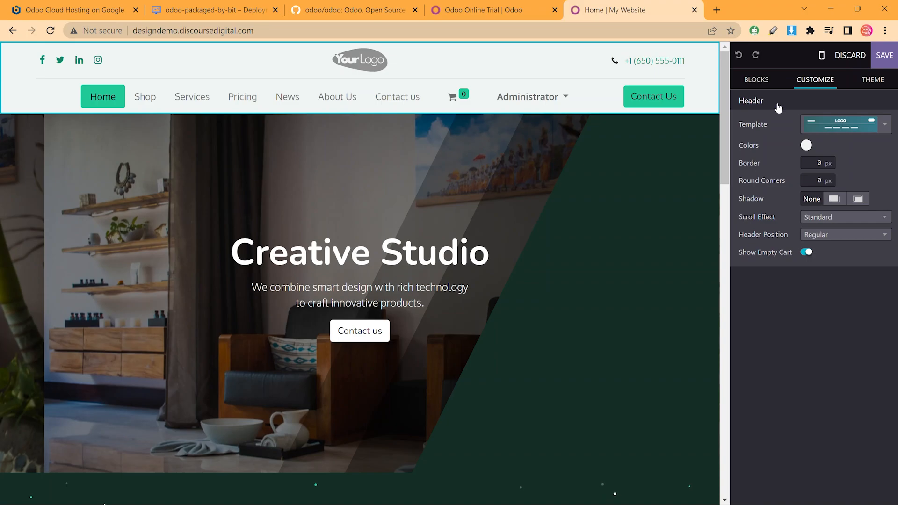
Apply the Slogan header template, check it in mobile preview and save
left_click(880, 54)
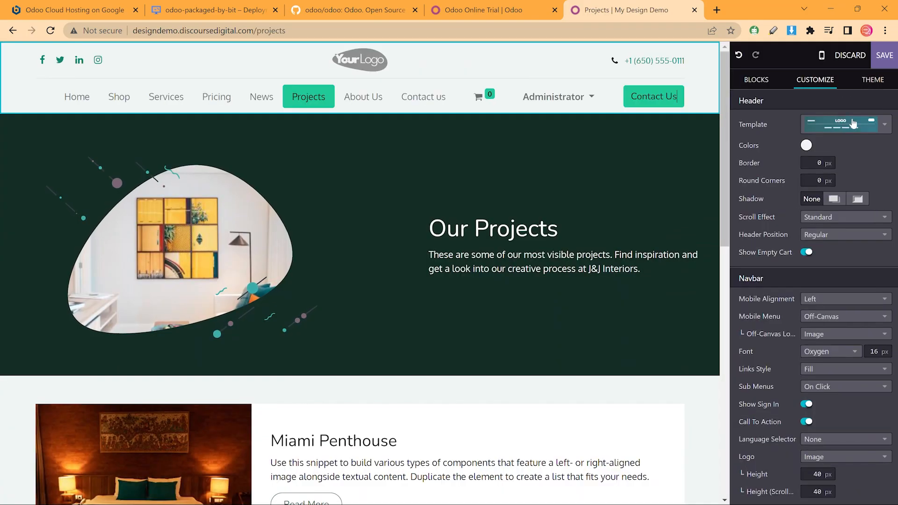
left_click(840, 121)
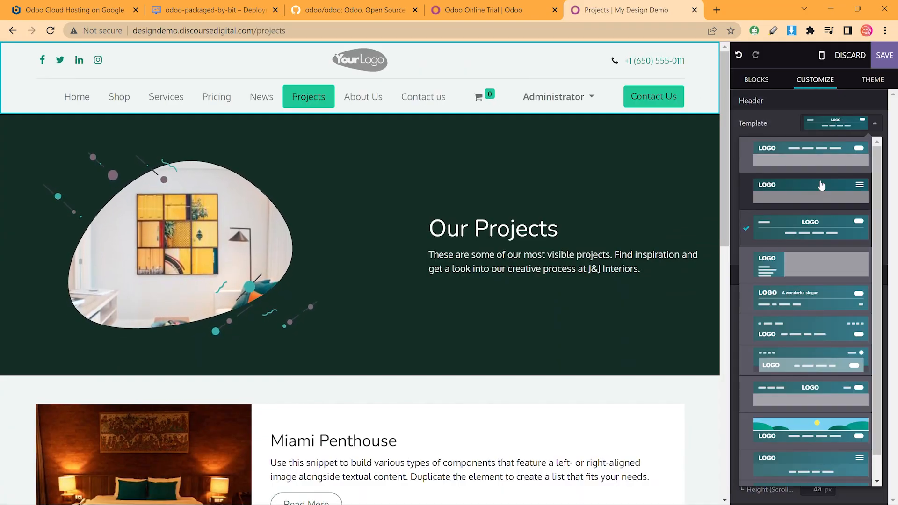
left_click(837, 294)
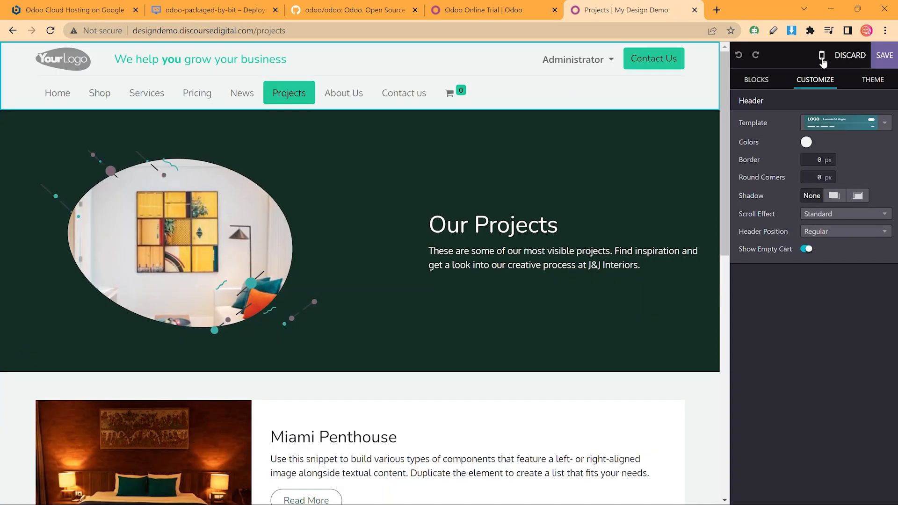
left_click(822, 57)
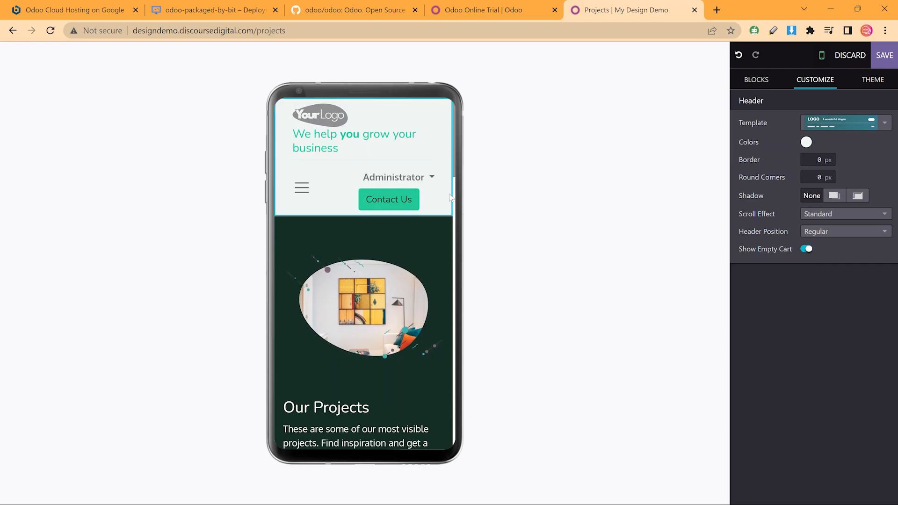
left_click(872, 84)
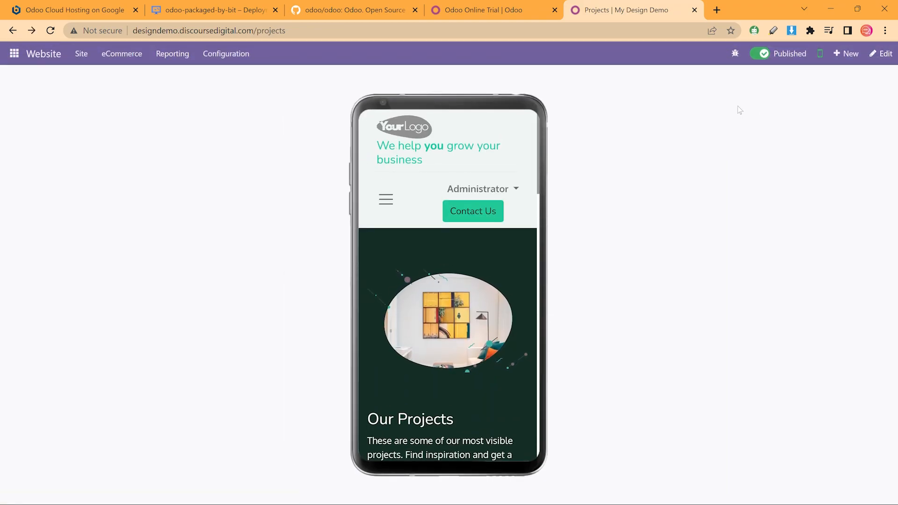
left_click(820, 53)
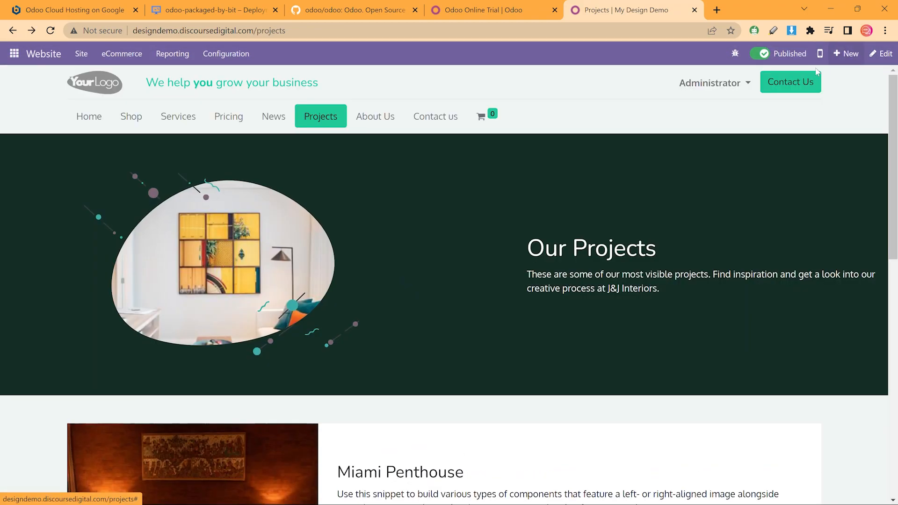
In edit mode, open the header logo's image picker to upload a new image
left_click(881, 53)
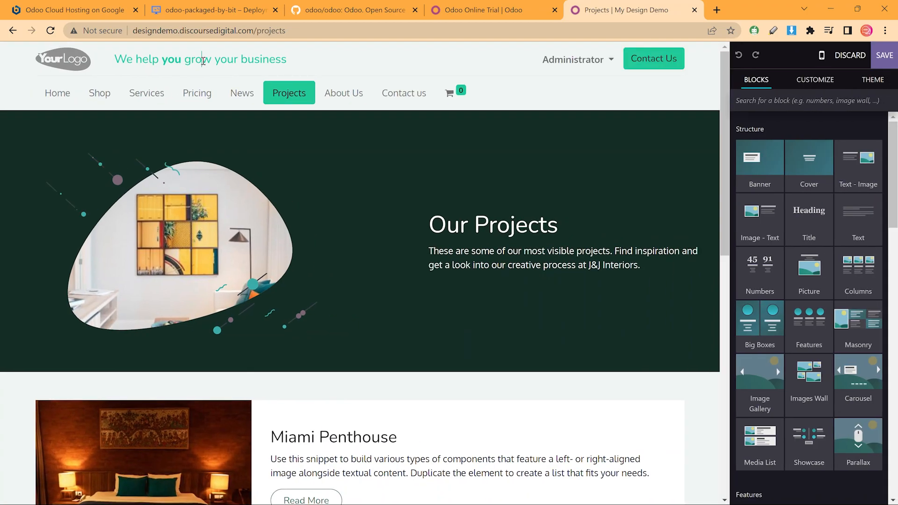
left_click(202, 59)
double_click(75, 56)
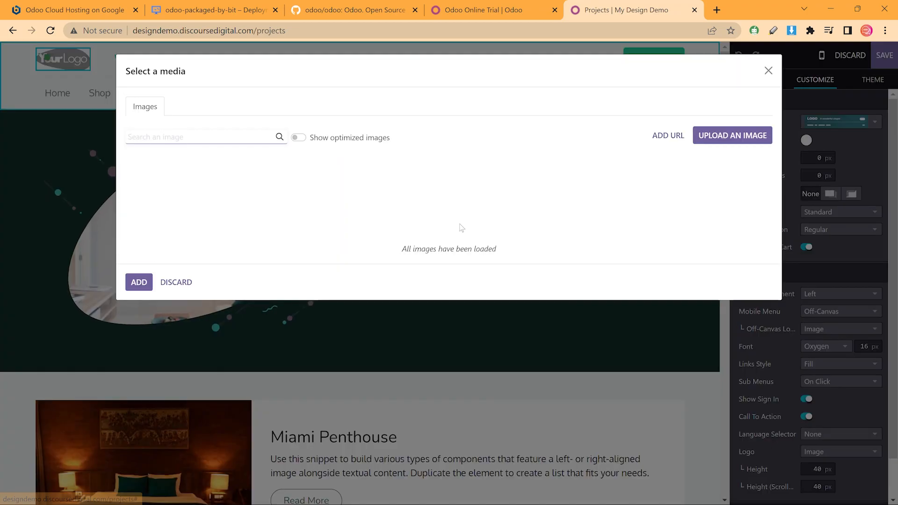
left_click(719, 147)
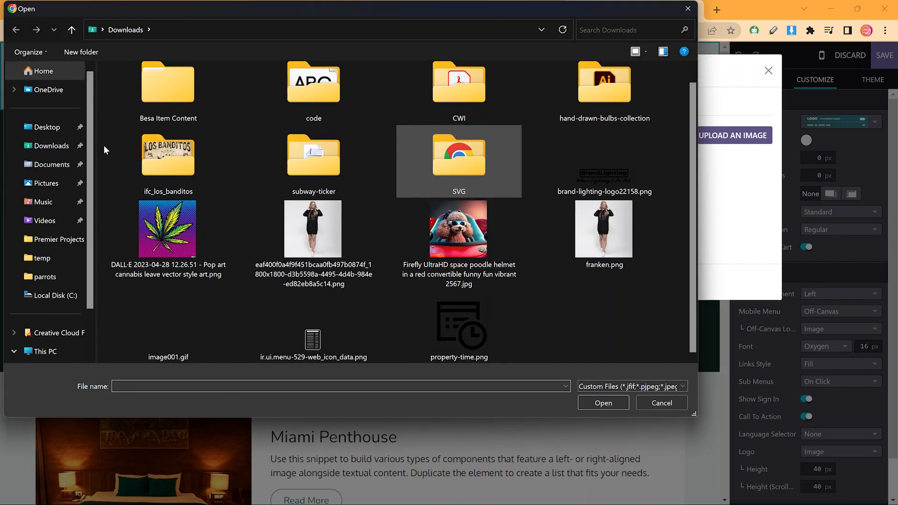
Upload logo_256.png from the Documents folder as the new header logo
left_click(47, 127)
scroll(392, 228, "down", 5)
scroll(394, 229, "up", 3)
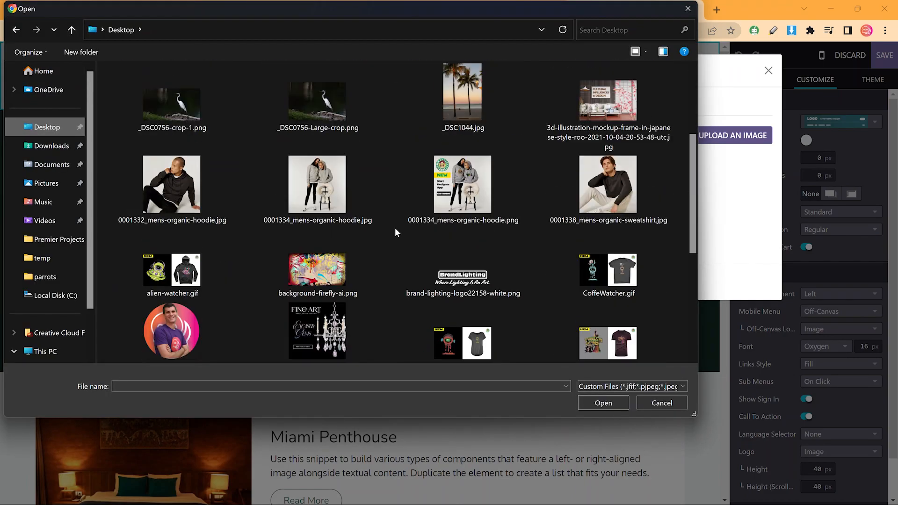
scroll(395, 228, "down", 4)
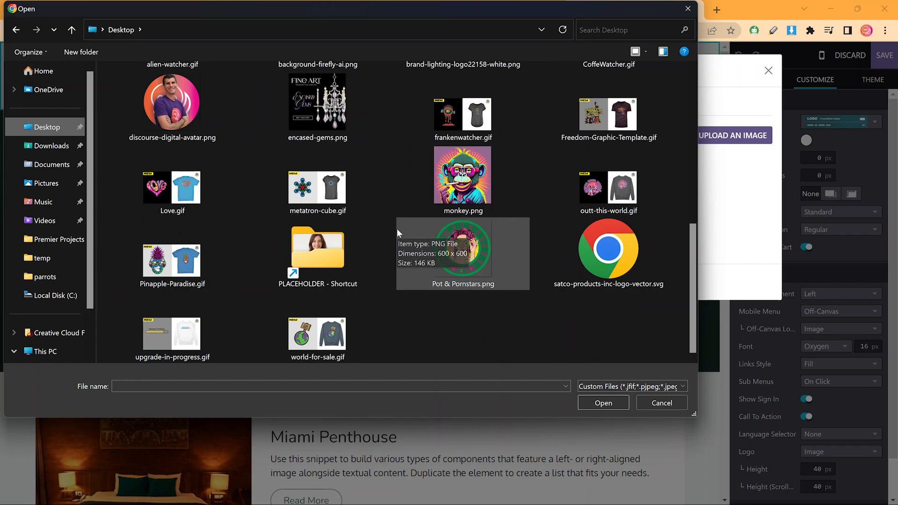
left_click(47, 145)
scroll(466, 243, "down", 1)
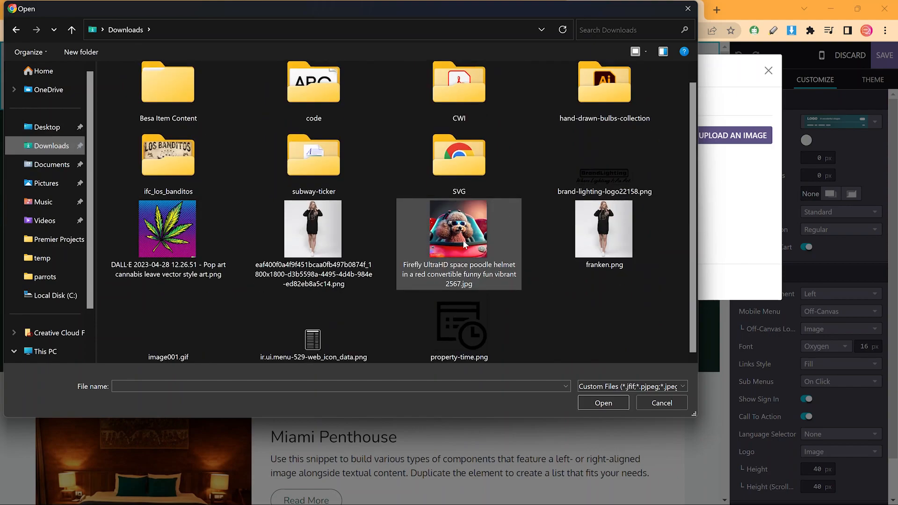
left_click(47, 164)
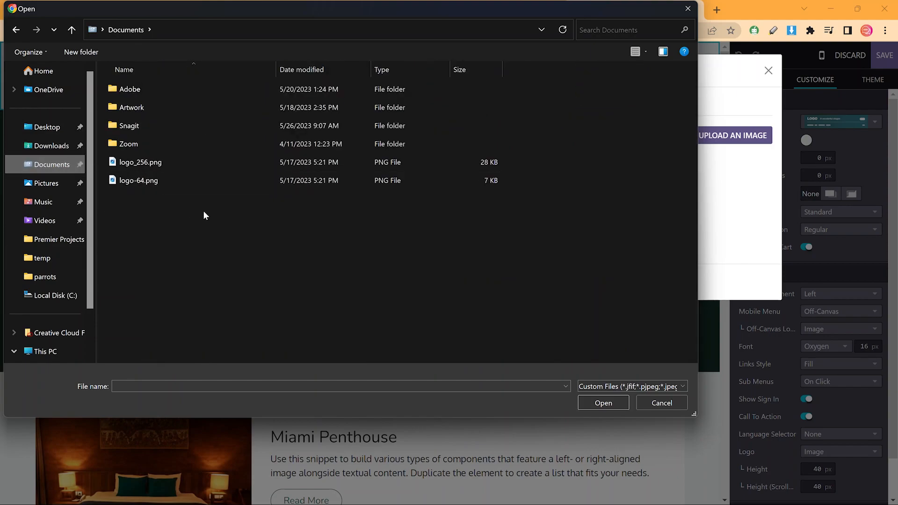
double_click(197, 160)
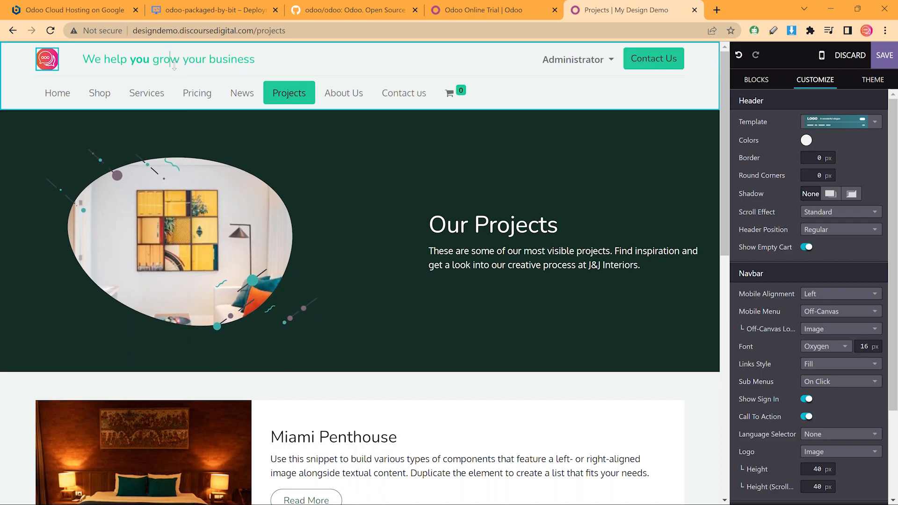
left_click(175, 66)
Change the tagline to 'Design Excellence for over 20 years.' with Excellence in bold
triple_click(239, 55)
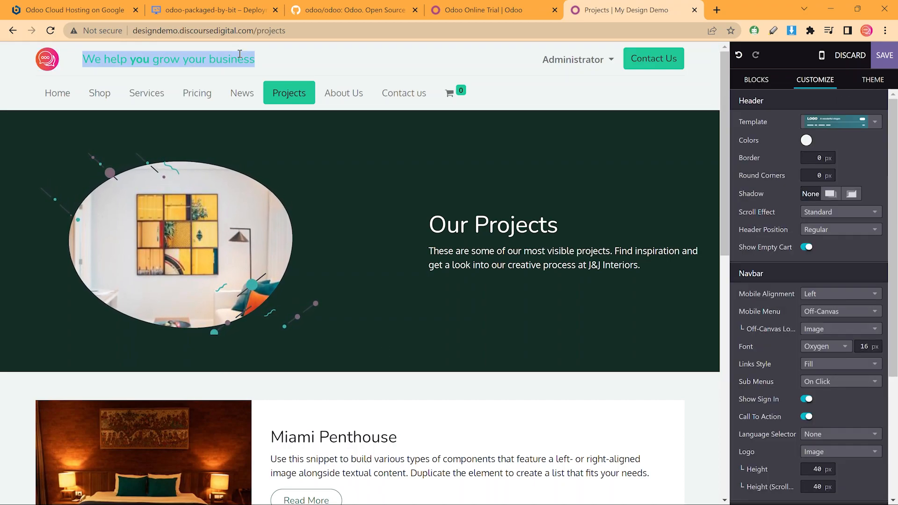
type("Design Excellence for over 20 years.")
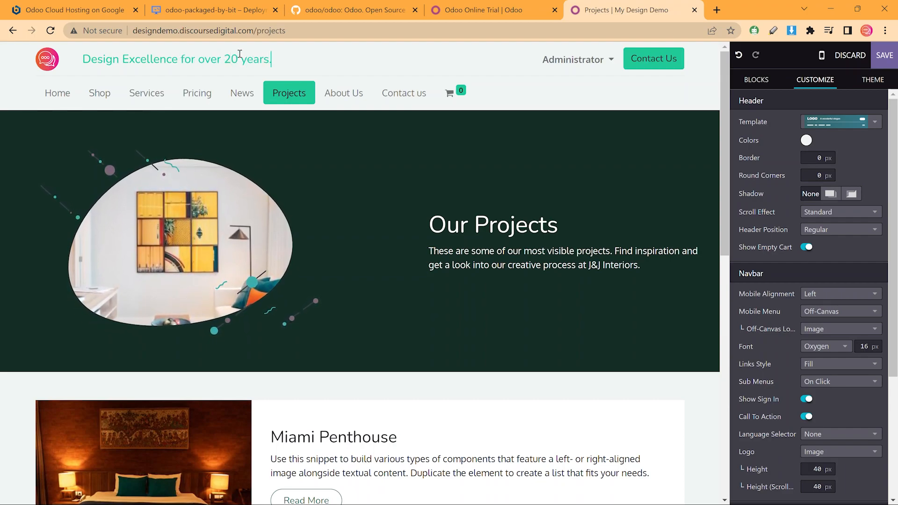
double_click(149, 58)
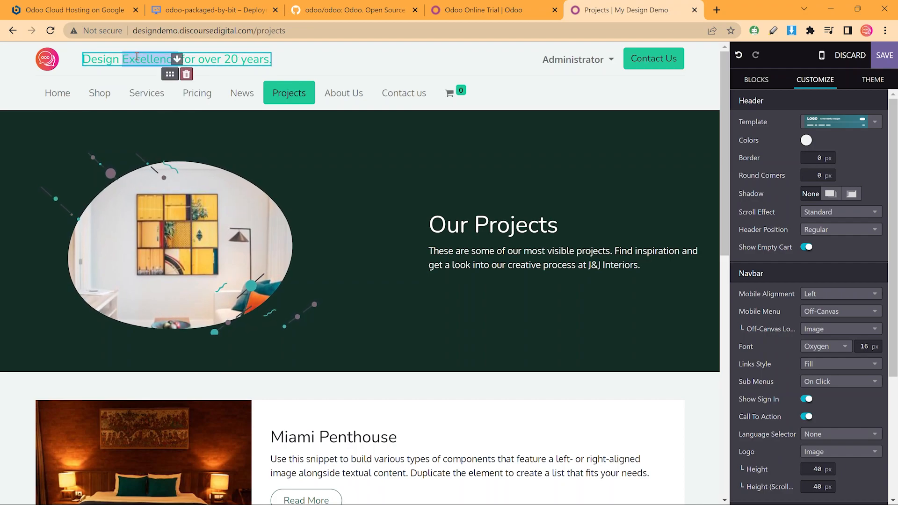
scroll(795, 383, "down", 4)
left_click(797, 459)
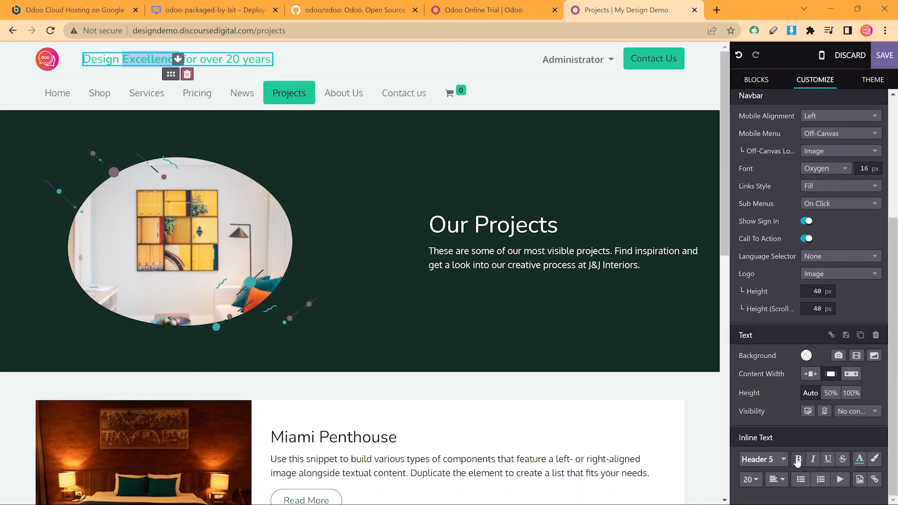
left_click(225, 59)
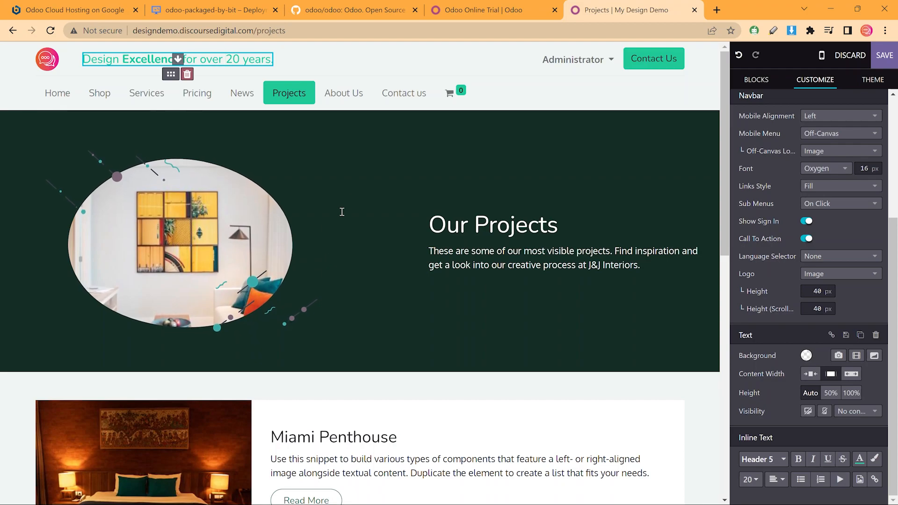
Review the Our Projects banner and header, then save the Projects page
left_click(351, 200)
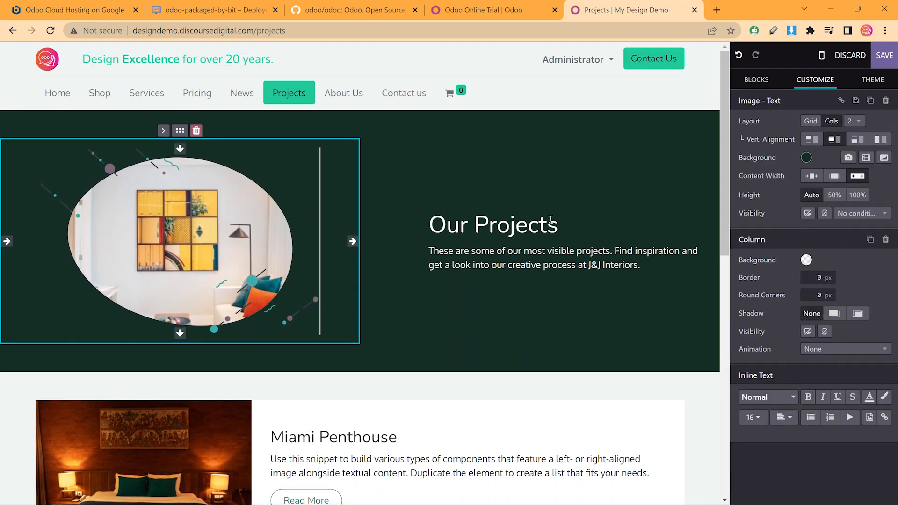
left_click(139, 55)
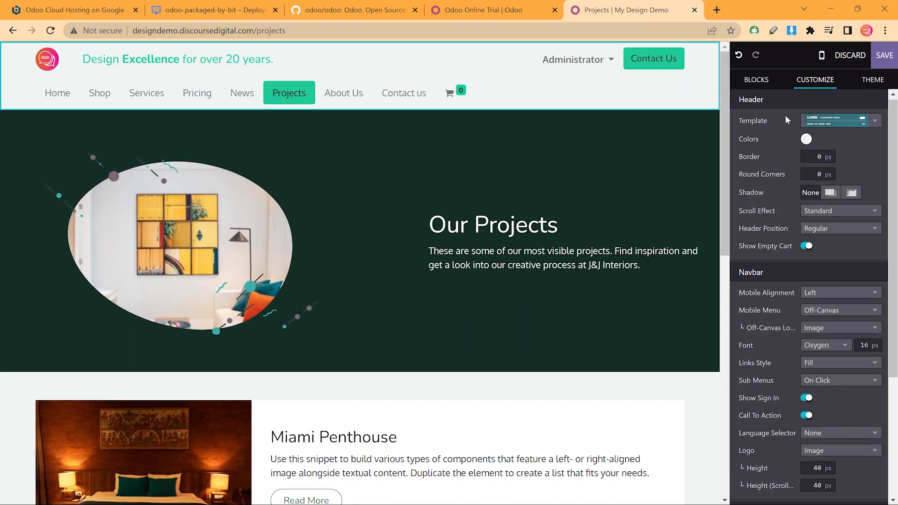
scroll(776, 261, "down", 4)
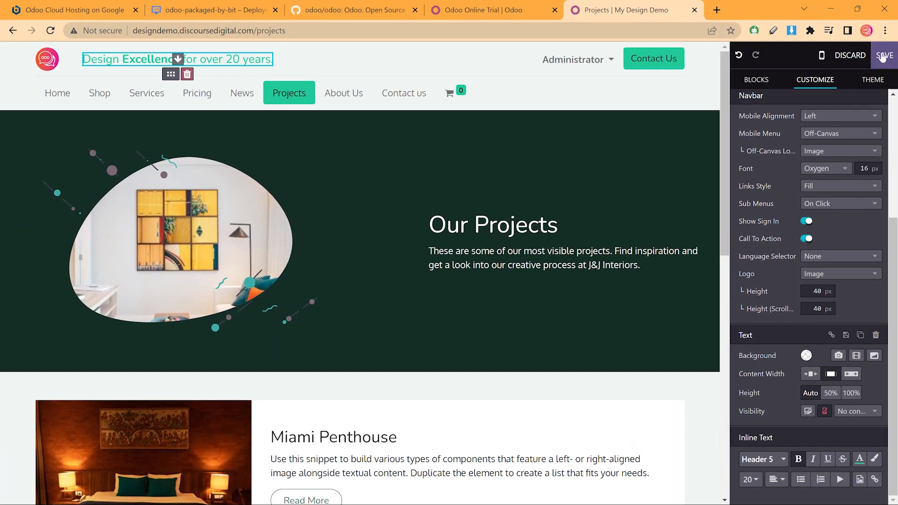
left_click(744, 82)
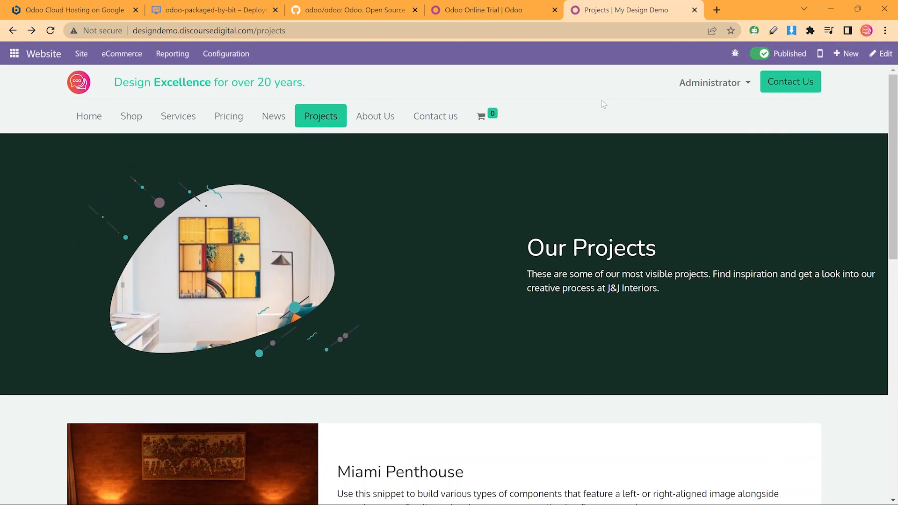
Check the Projects page in mobile preview, opening and closing the hamburger menu
left_click(818, 60)
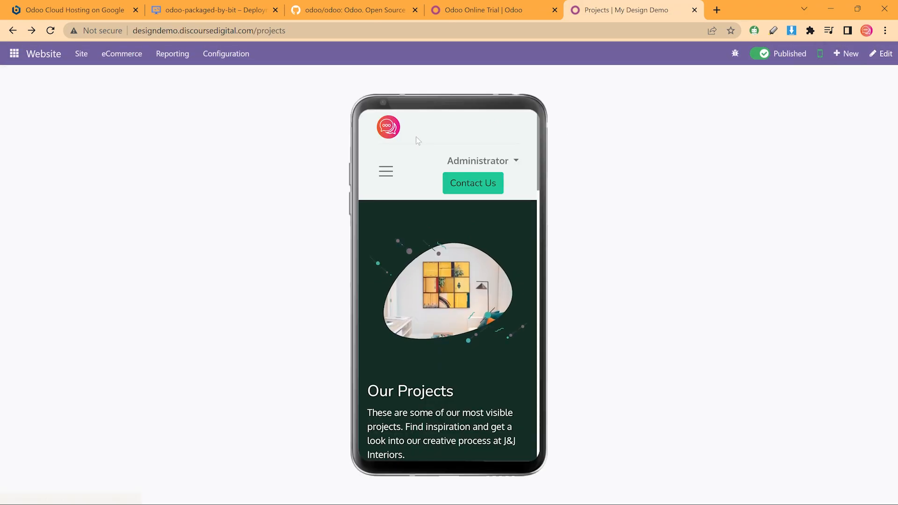
left_click(385, 171)
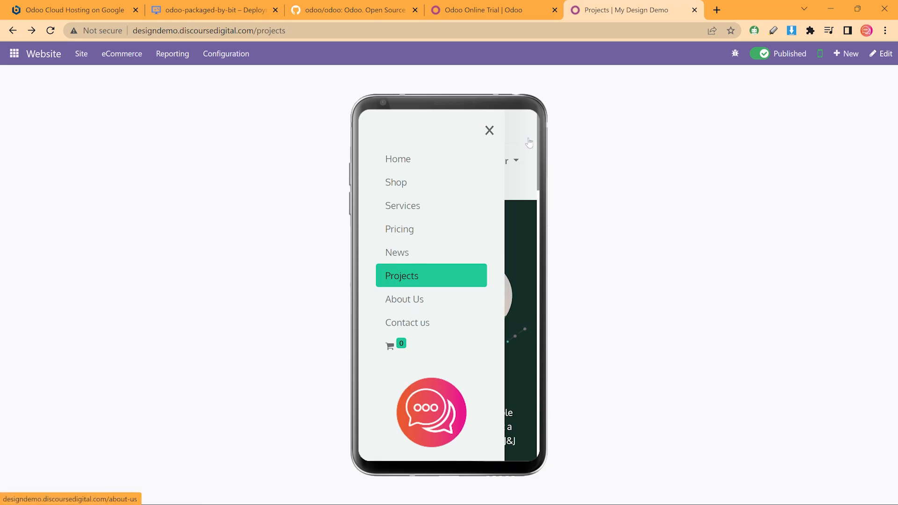
left_click(488, 129)
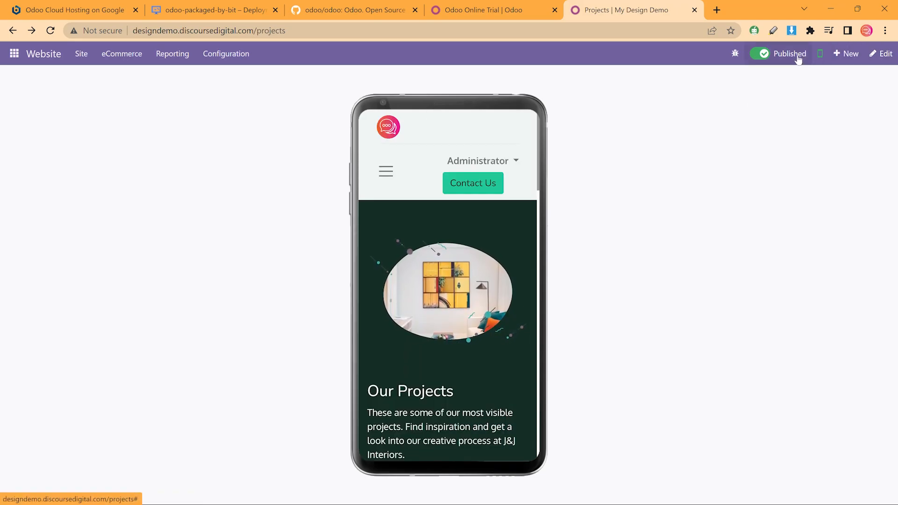
left_click(819, 53)
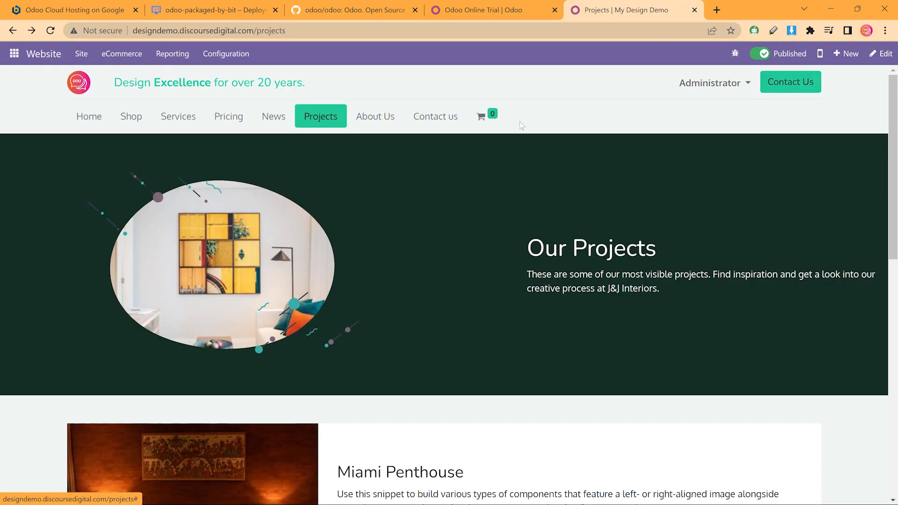
Scroll through the Home page, then open the Settings app from the apps menu
left_click(89, 117)
scroll(605, 173, "down", 1)
scroll(605, 174, "down", 3)
scroll(639, 187, "down", 3)
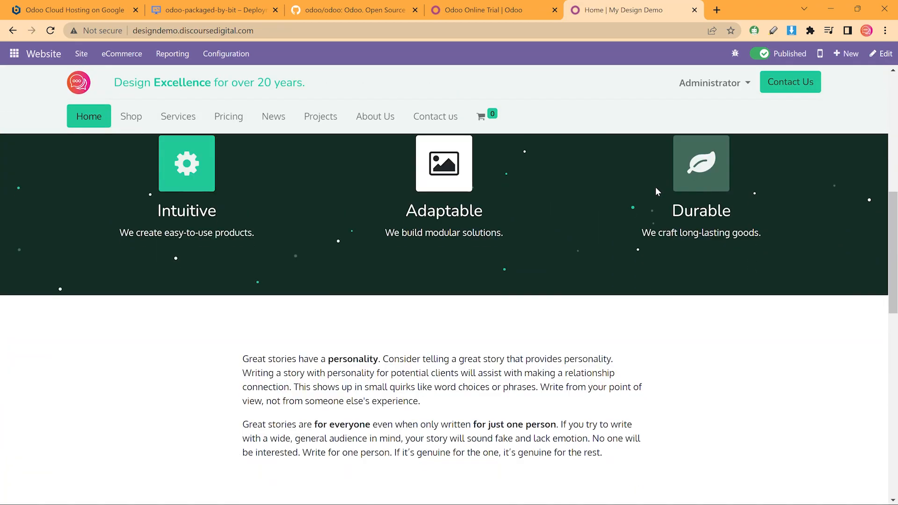
scroll(656, 188, "down", 3)
scroll(654, 189, "down", 7)
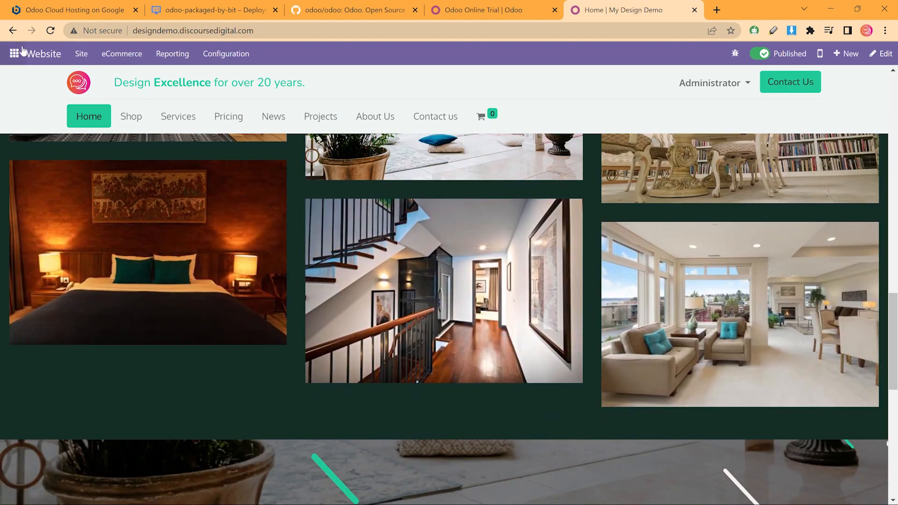
left_click(23, 51)
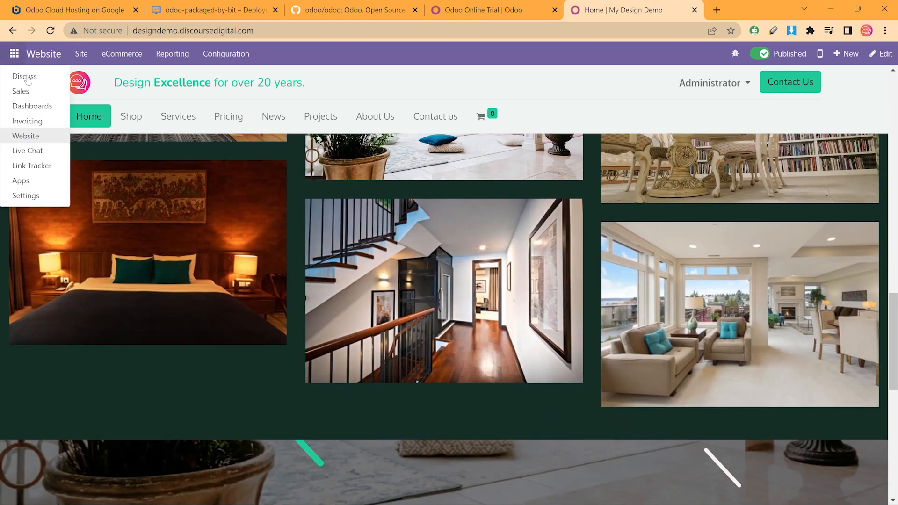
left_click(26, 193)
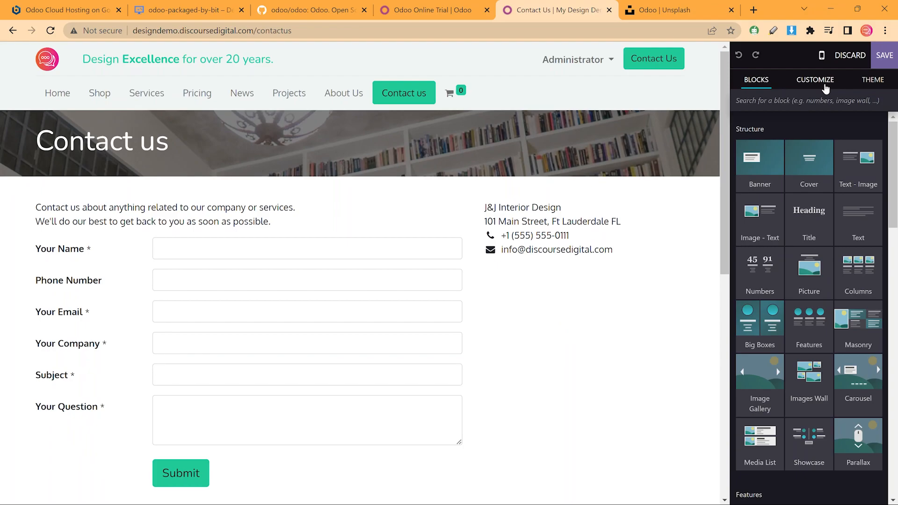
Apply the gold-and-blue colour palette from the Theme tab's colour presets
left_click(825, 89)
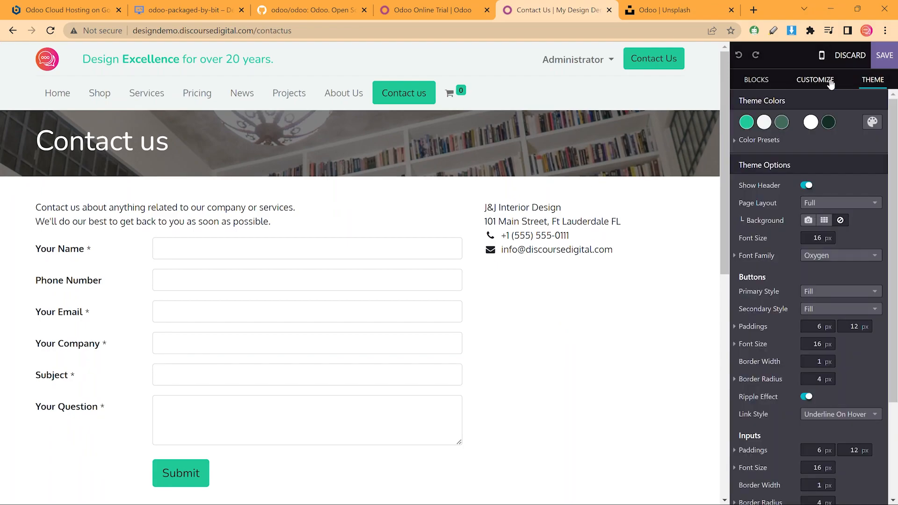
left_click(733, 143)
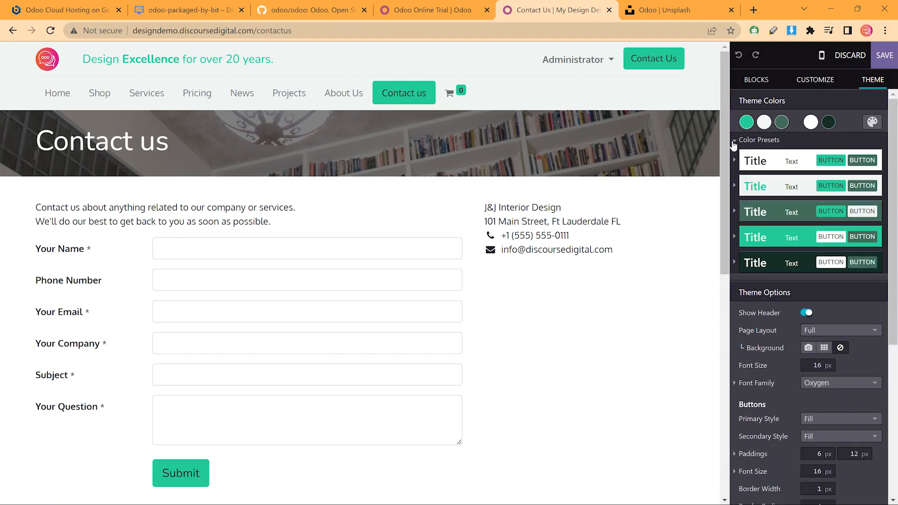
left_click(873, 122)
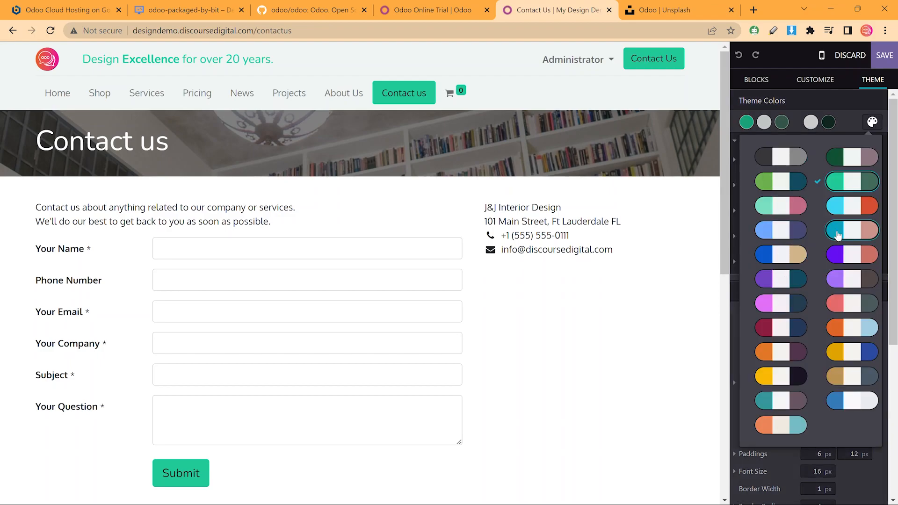
left_click(858, 353)
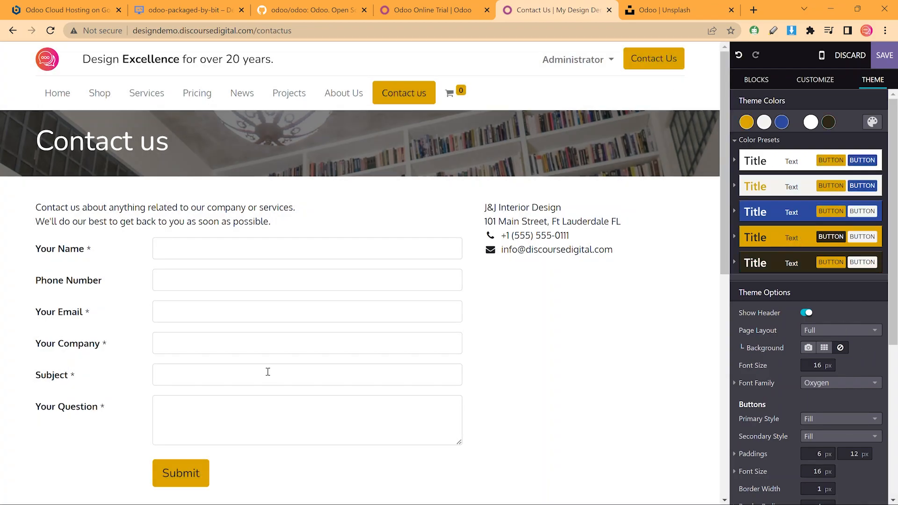
left_click(772, 212)
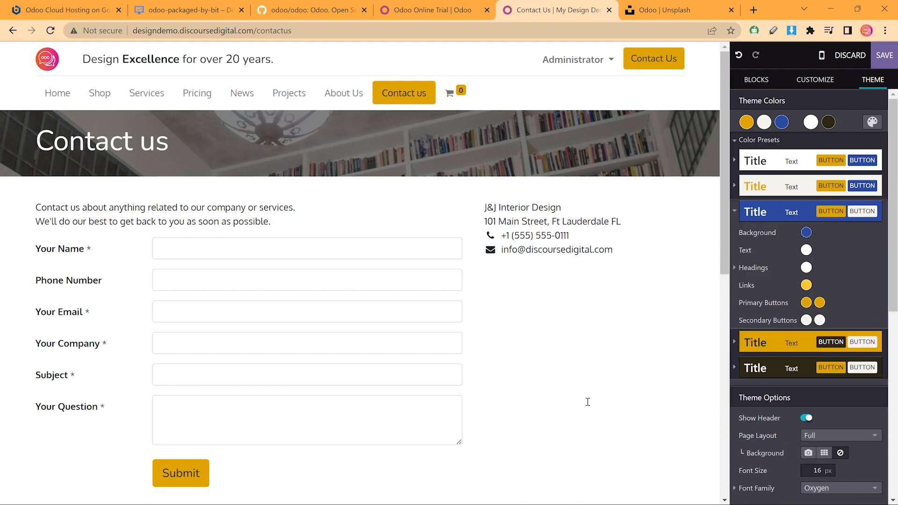
Give the header the gold colour preset after briefly trying the blue one
left_click(551, 101)
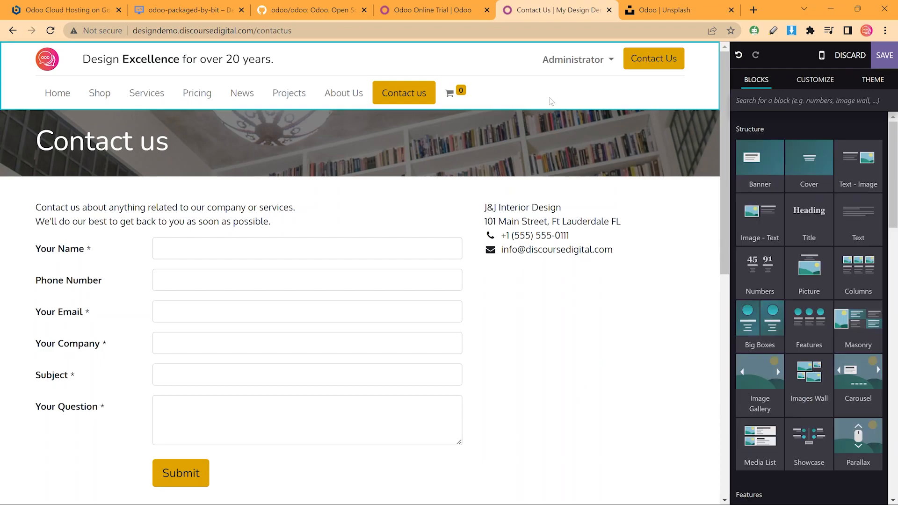
left_click(806, 142)
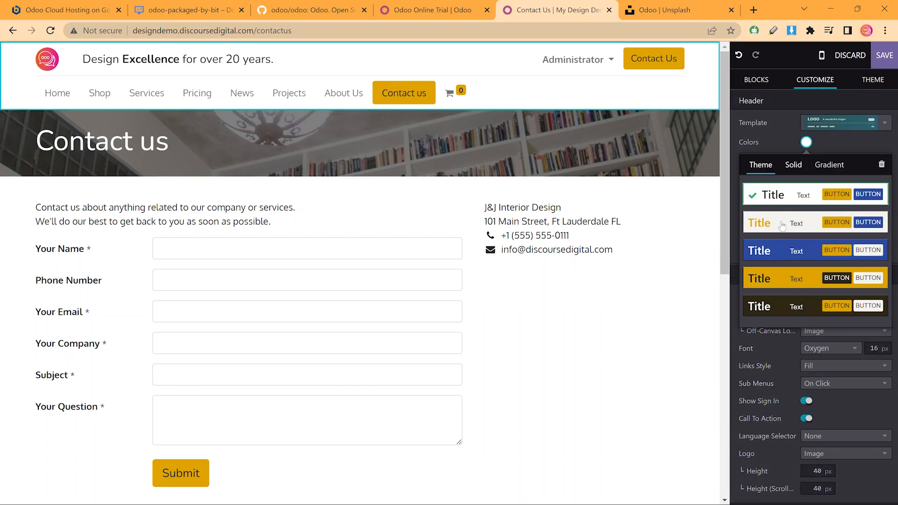
left_click(777, 251)
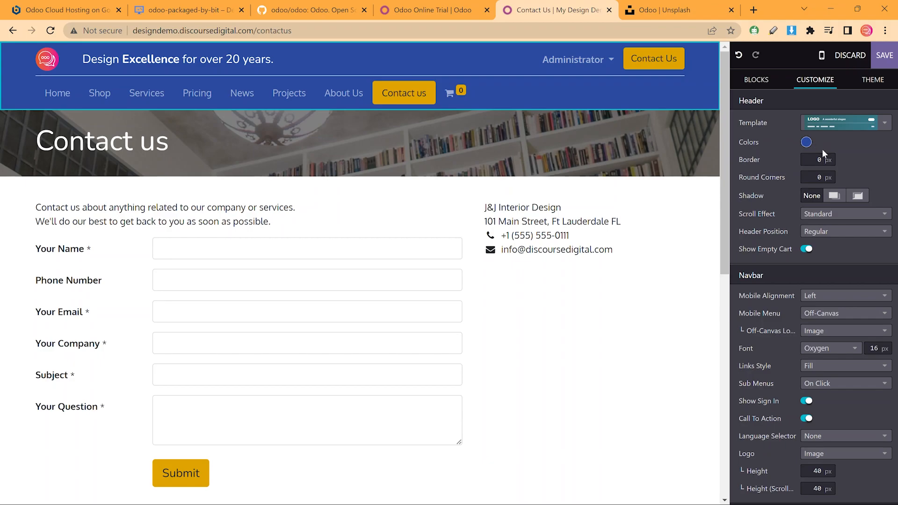
left_click(805, 142)
left_click(785, 274)
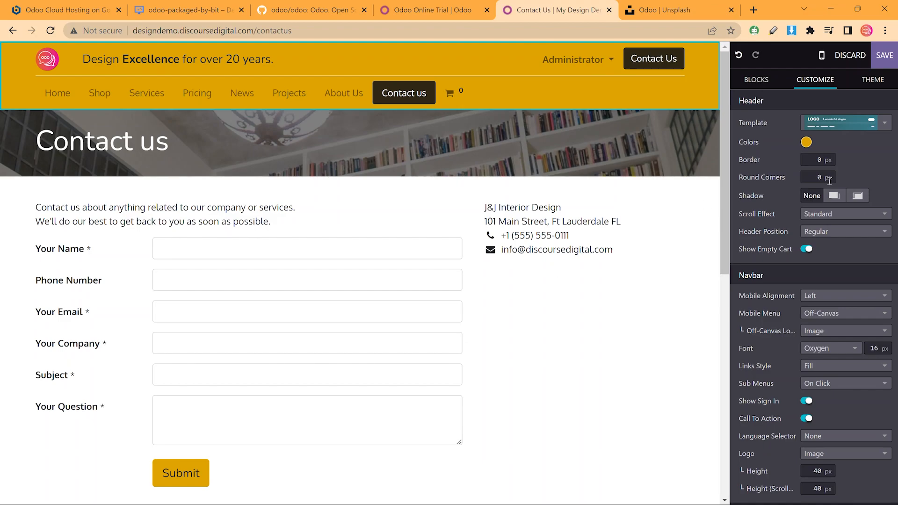
left_click(806, 142)
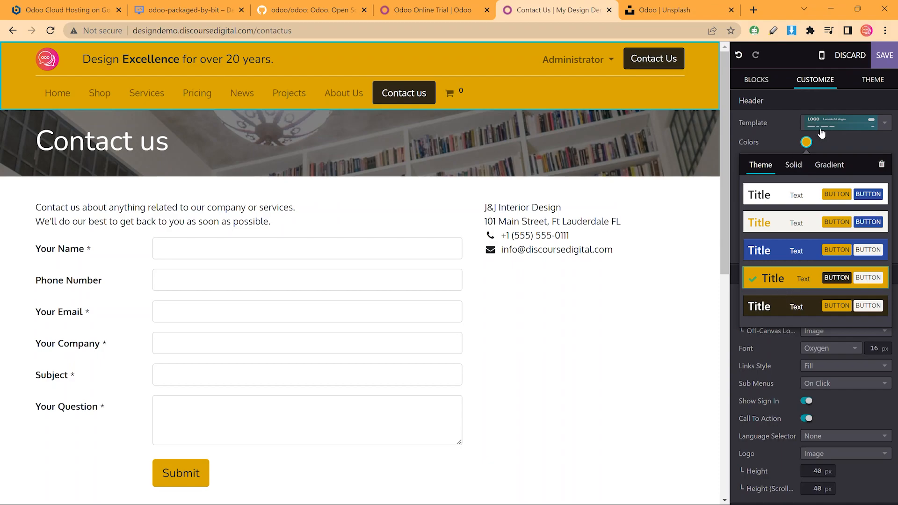
left_click(831, 148)
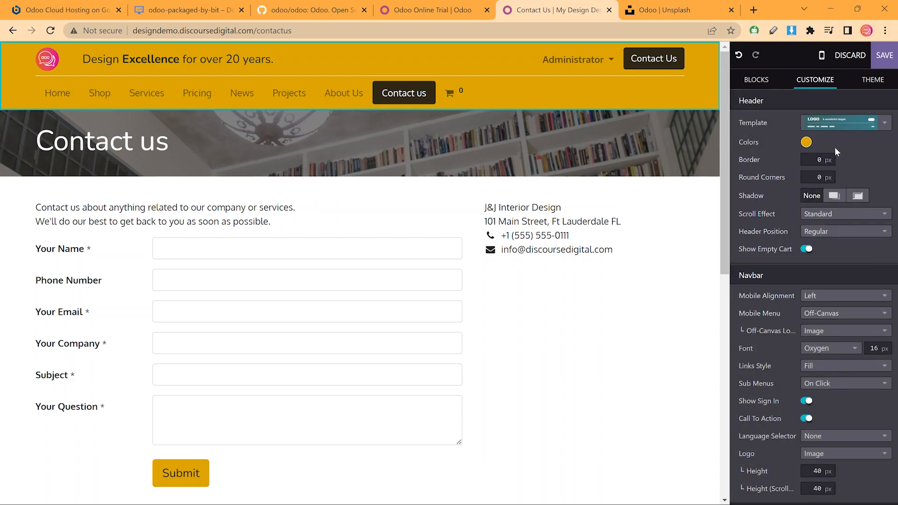
Switch the theme palette to the mint-and-pink scheme and confirm the change
left_click(877, 88)
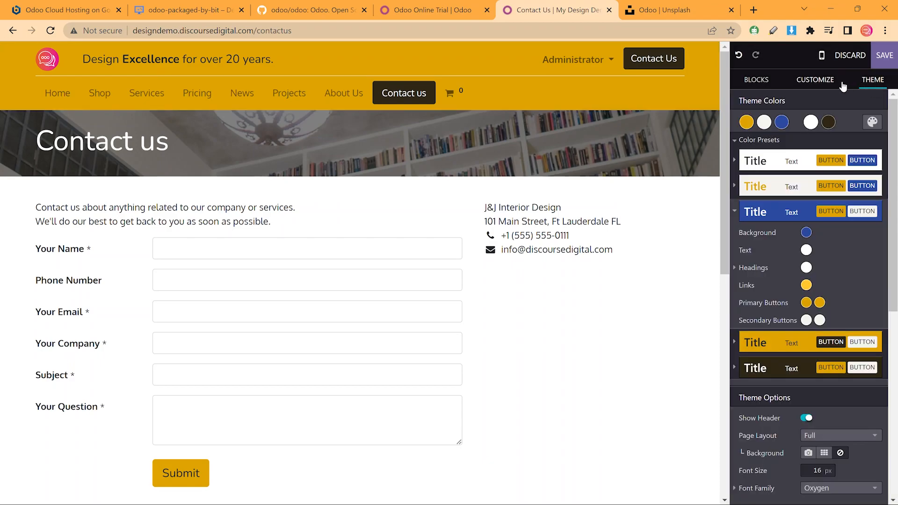
left_click(872, 123)
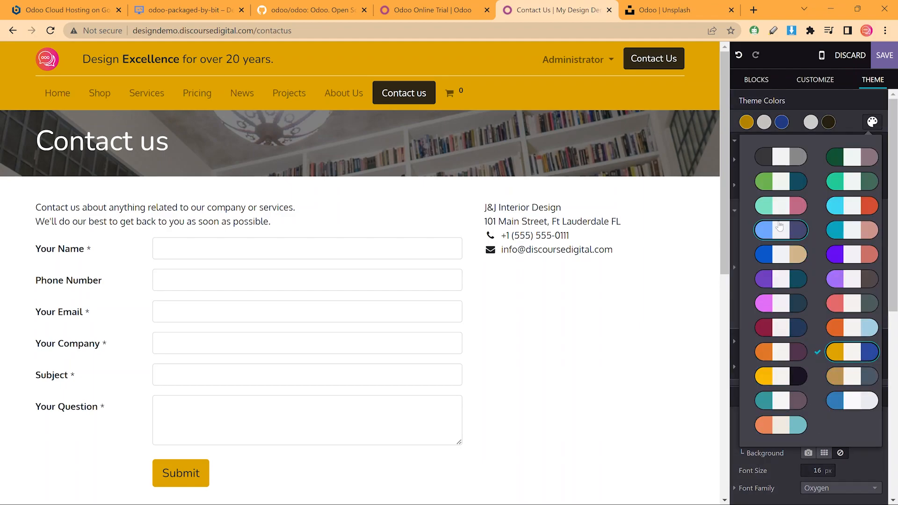
left_click(782, 207)
left_click(279, 136)
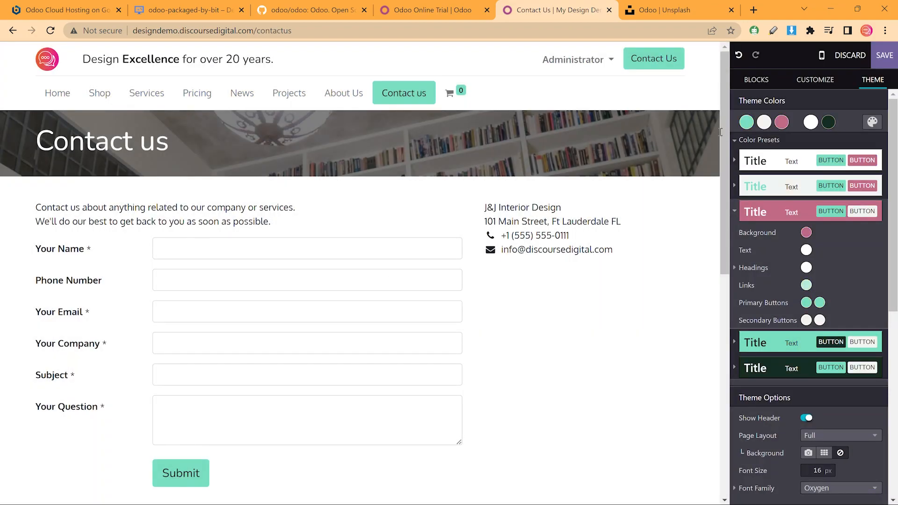
left_click(766, 209)
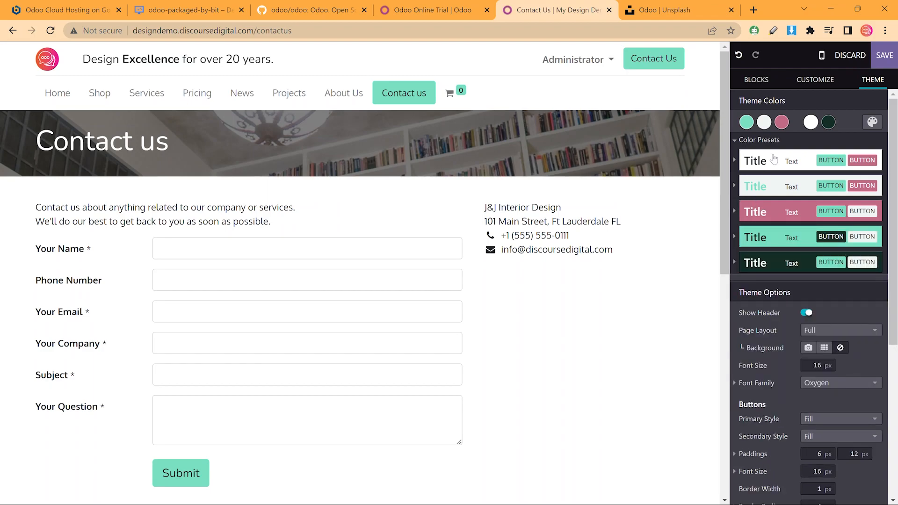
left_click(598, 79)
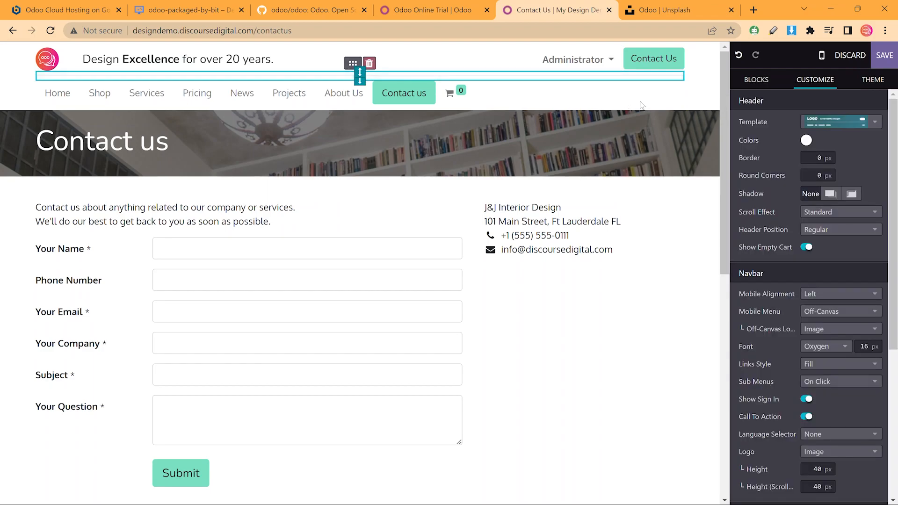
Try the pink and teal header colour presets, then settle on the plain white preset
left_click(807, 143)
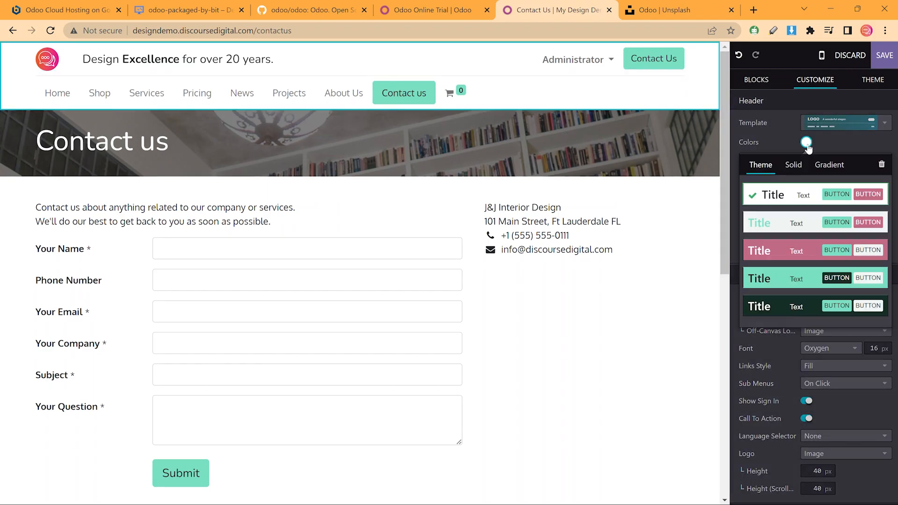
left_click(799, 254)
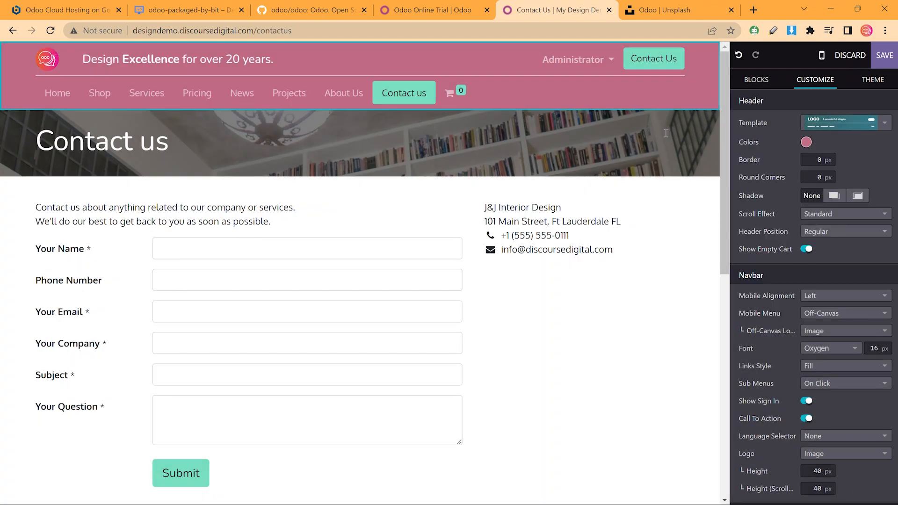
left_click(805, 142)
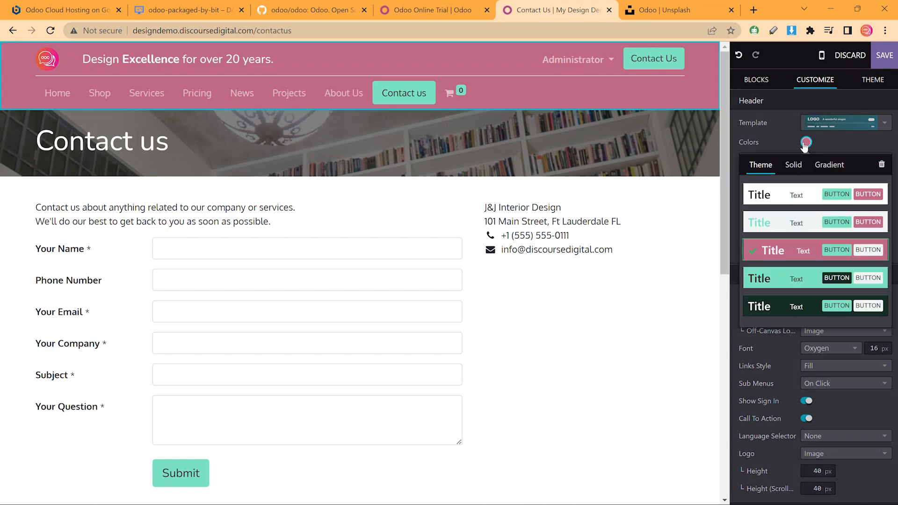
left_click(789, 280)
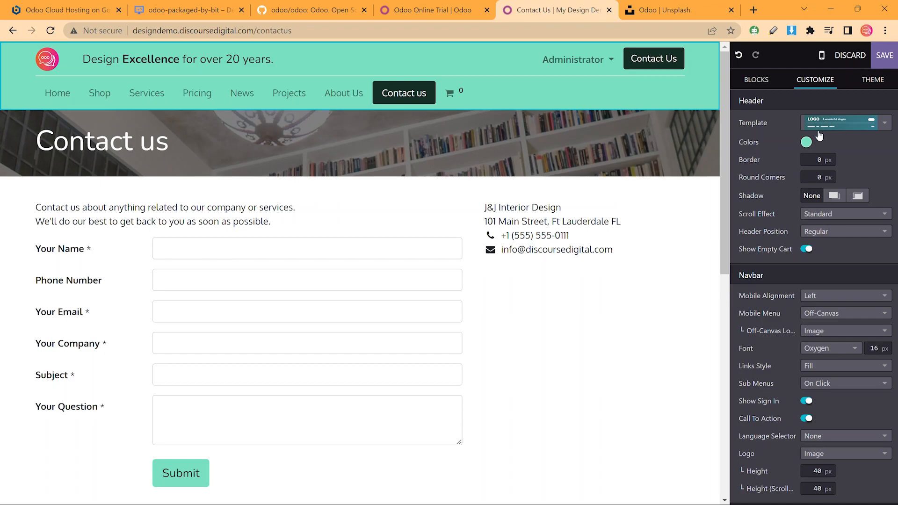
left_click(807, 143)
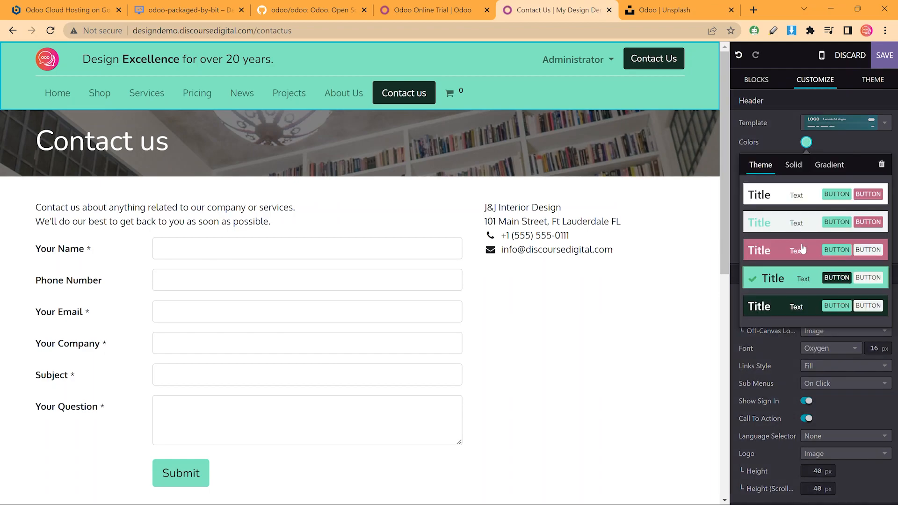
left_click(780, 205)
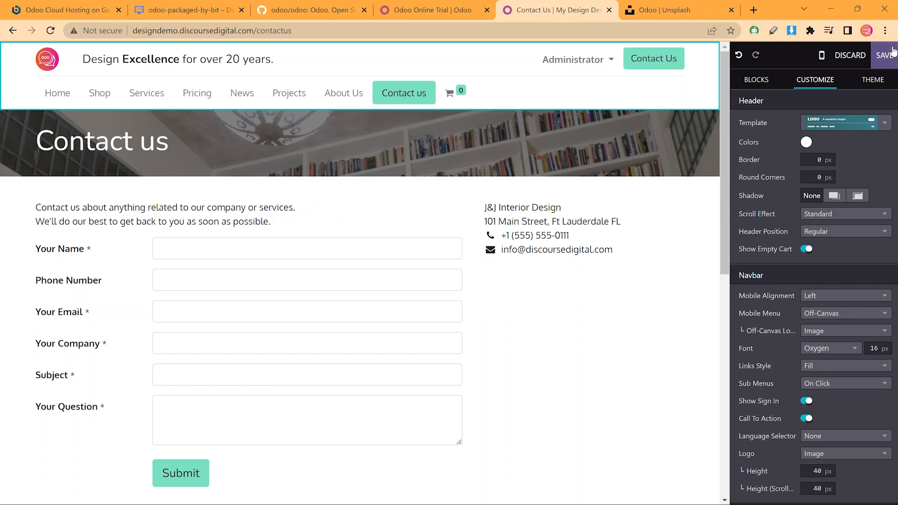
Save the header changes, then browse via Contact us to the About Us page
left_click(892, 52)
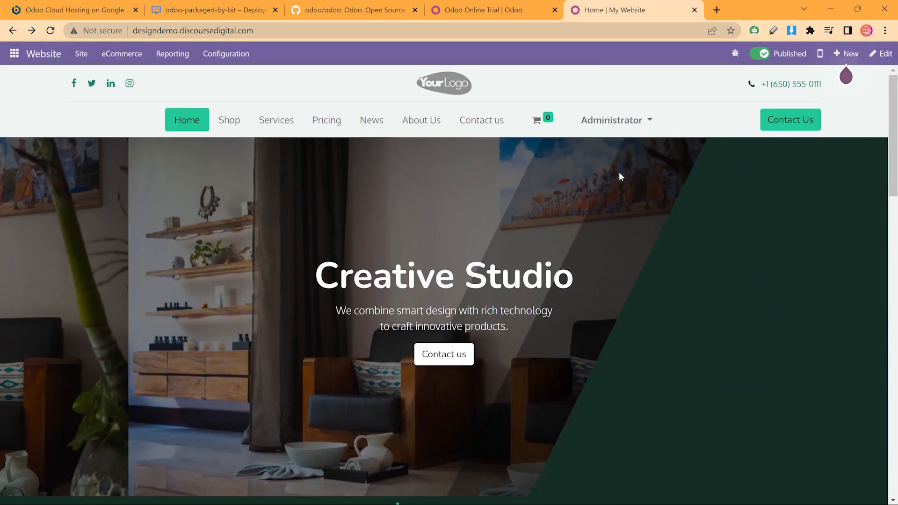
scroll(617, 180, "down", 8)
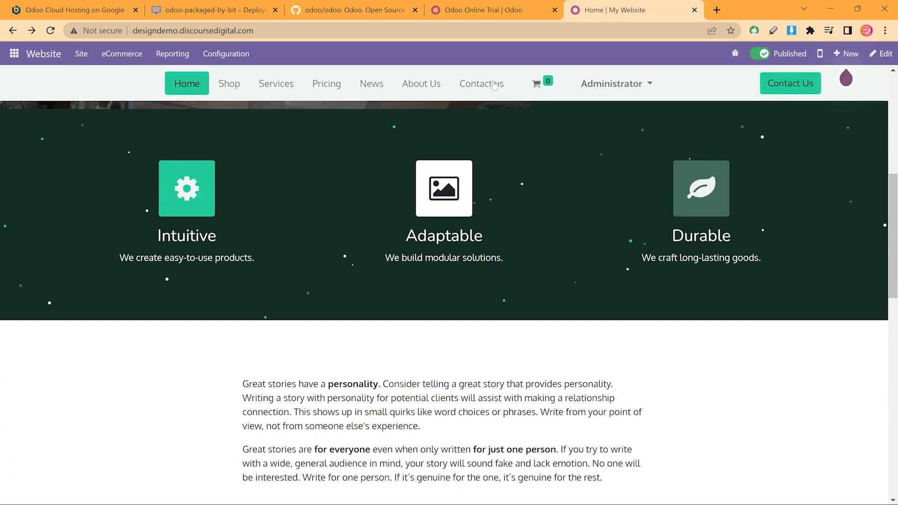
left_click(495, 85)
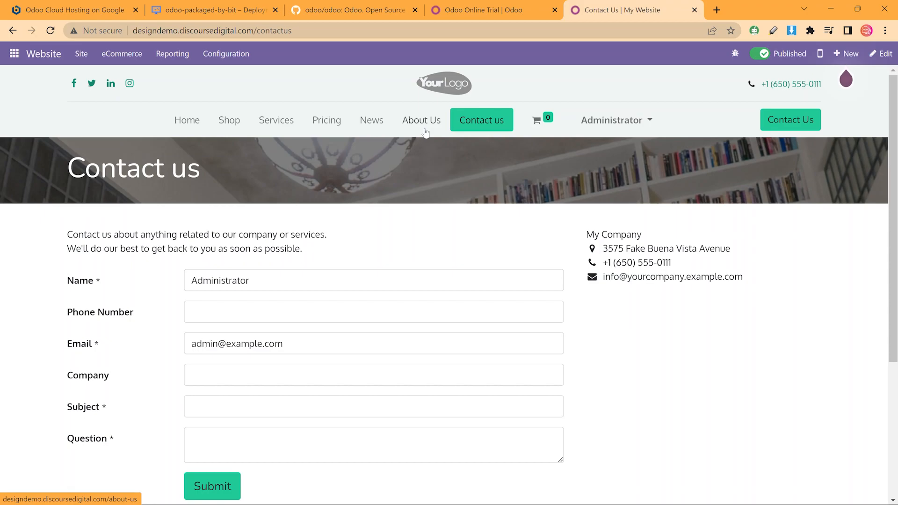
left_click(426, 133)
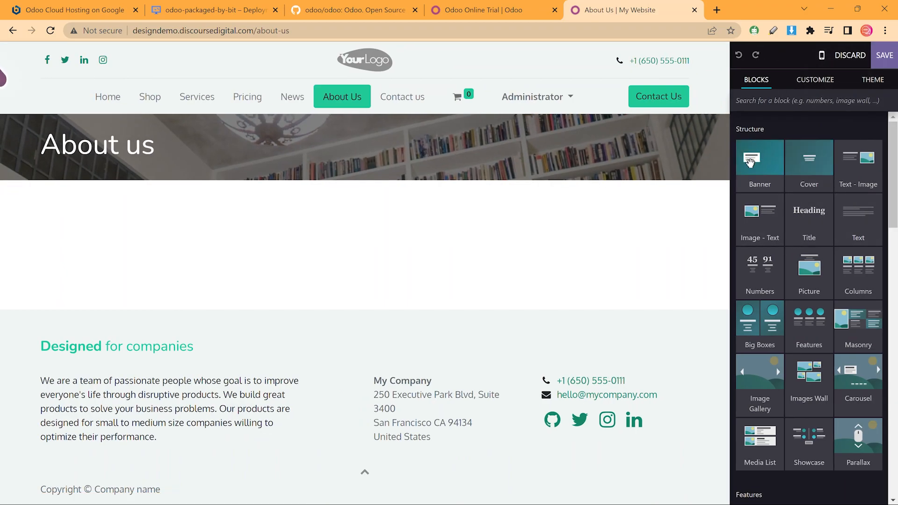
Replace the About us banner's bookshelf photo with the green-to-teal gradient background
left_click(633, 174)
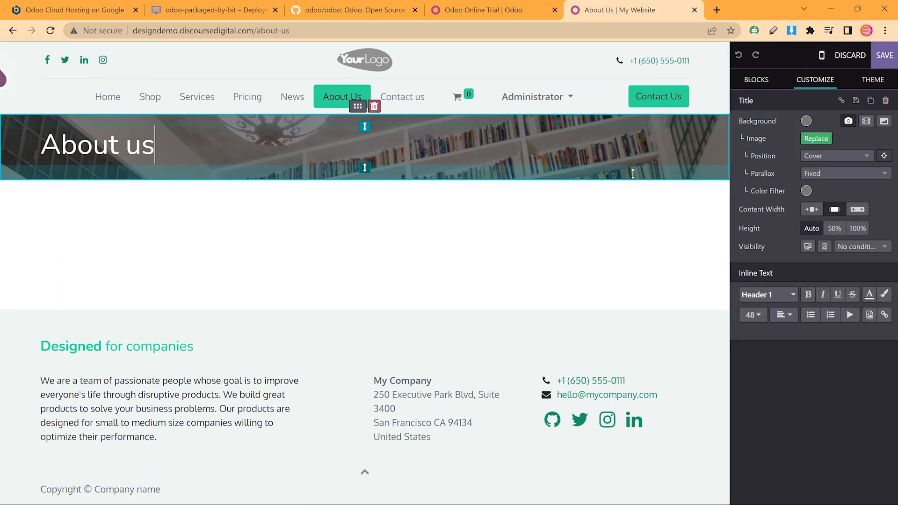
left_click(848, 122)
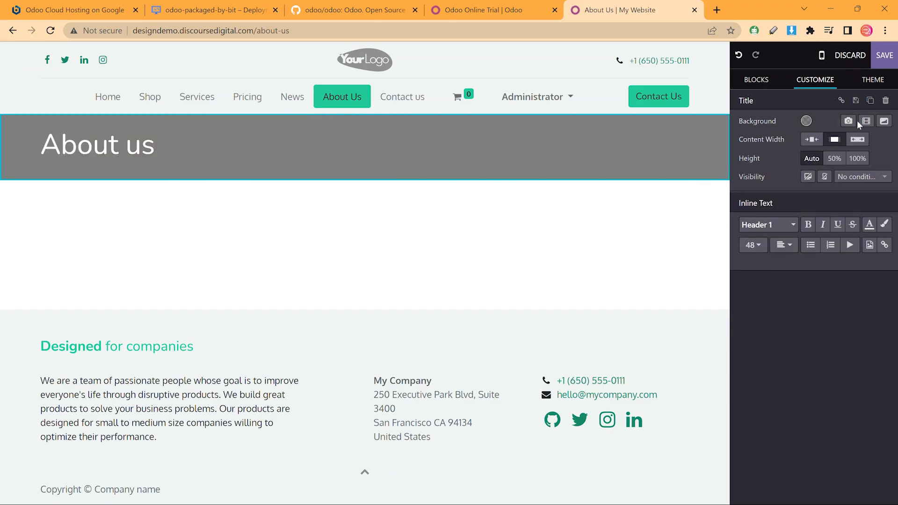
left_click(884, 121)
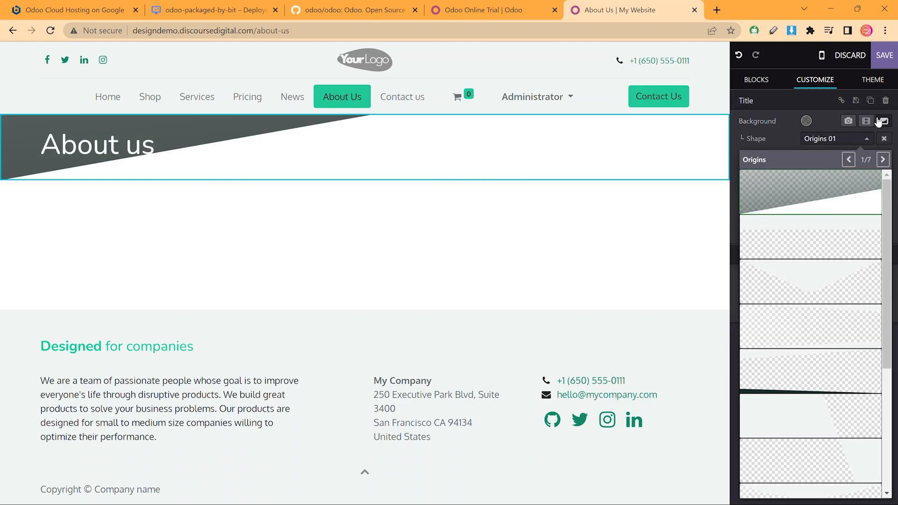
left_click(806, 121)
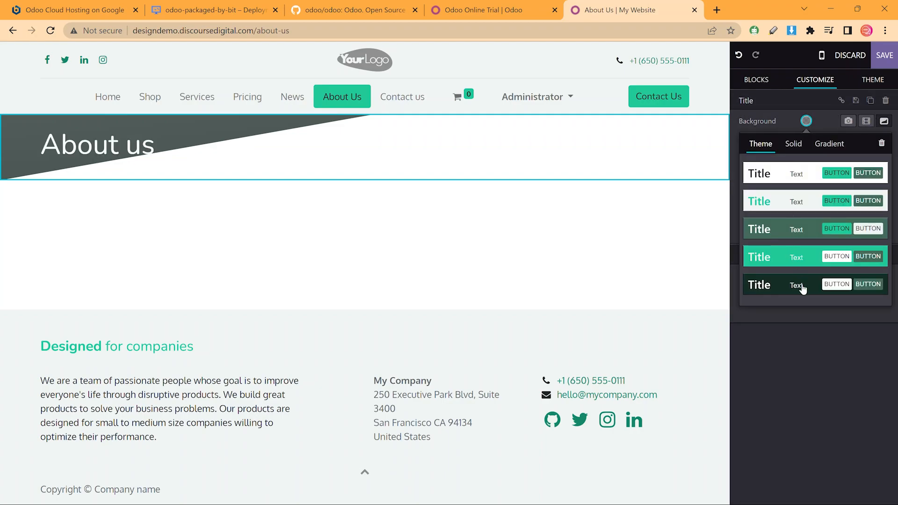
left_click(794, 252)
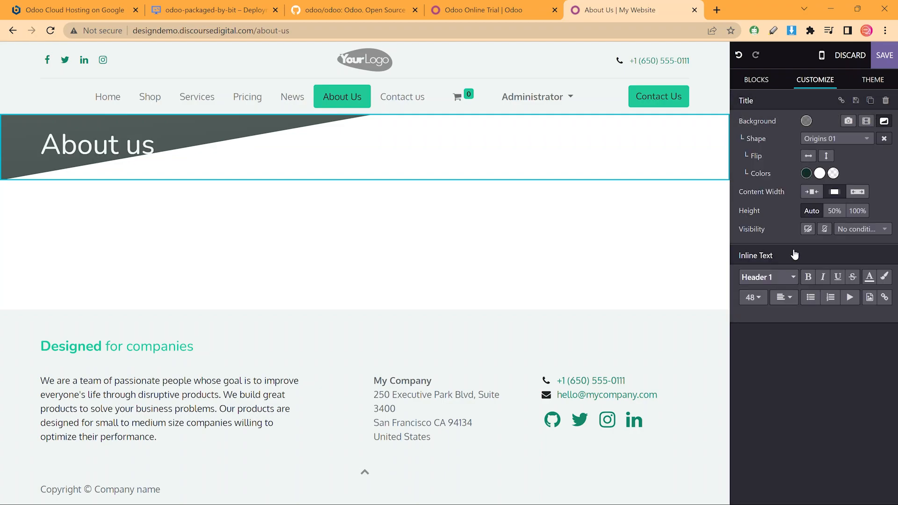
left_click(883, 121)
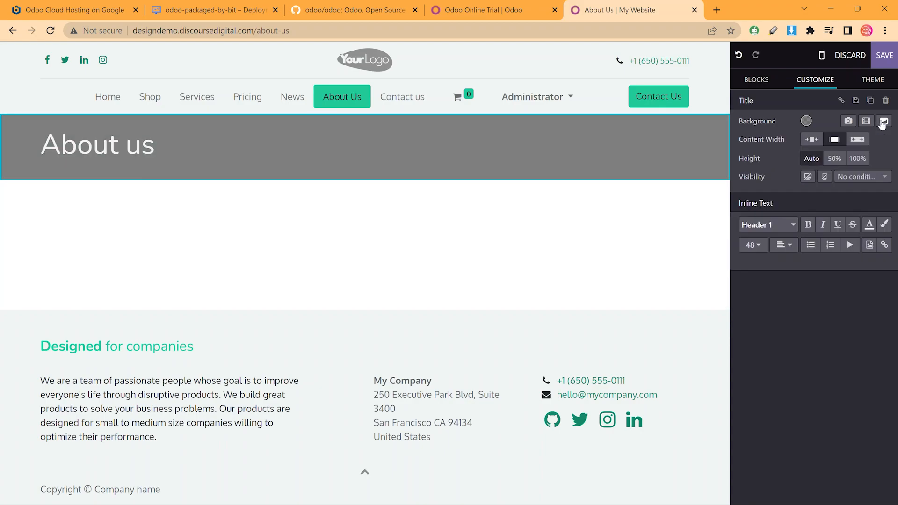
left_click(806, 121)
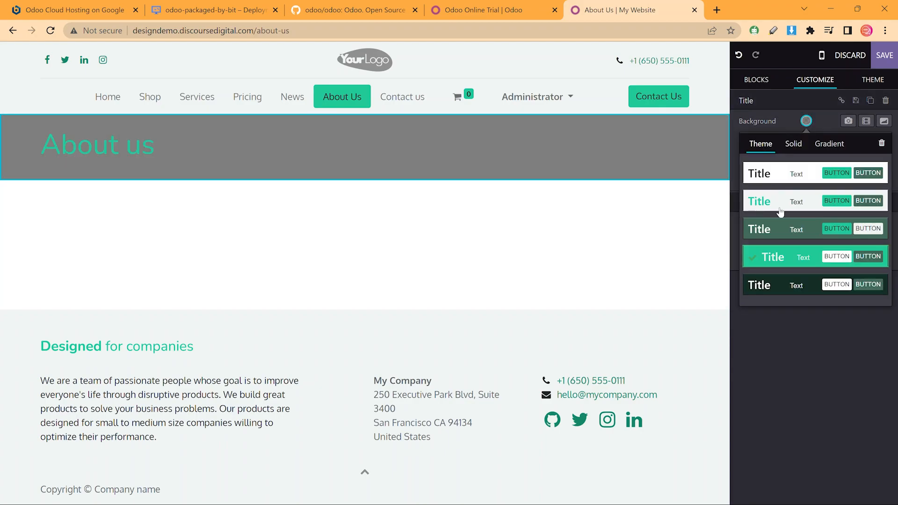
left_click(830, 144)
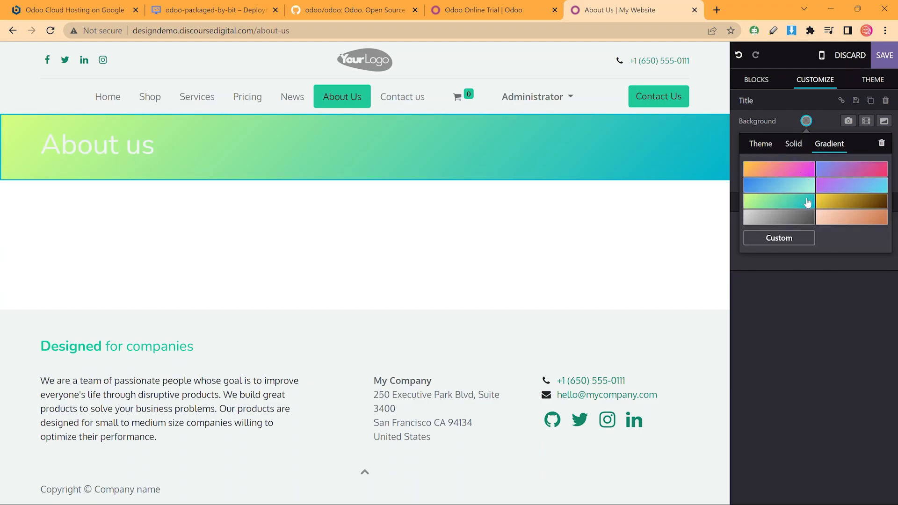
left_click(808, 202)
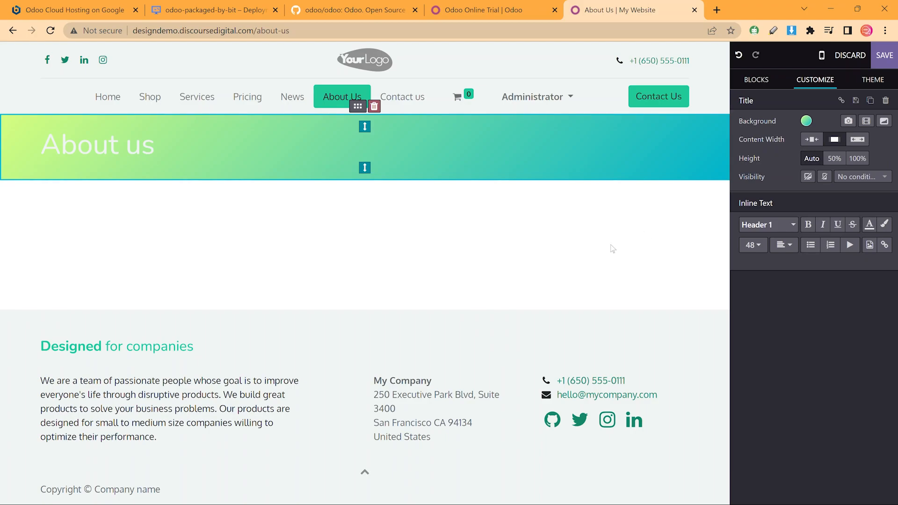
Make the About us title text black
triple_click(84, 136)
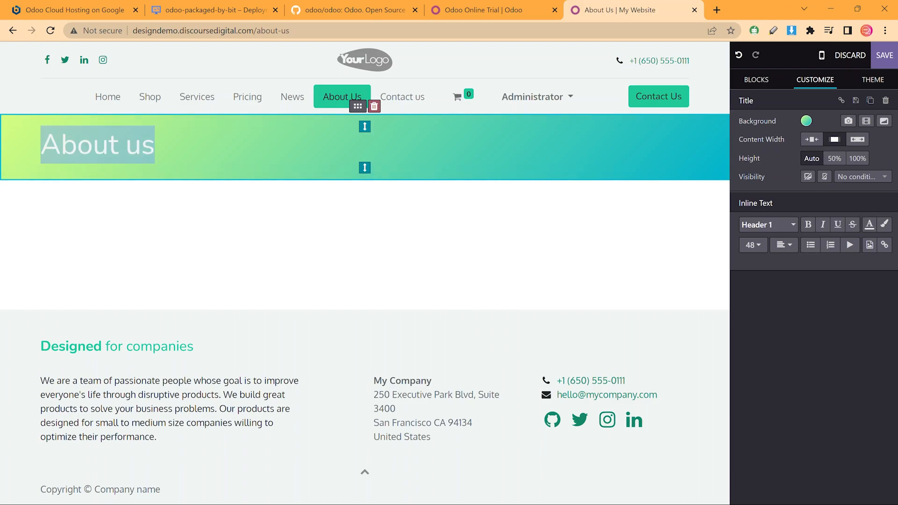
left_click(870, 225)
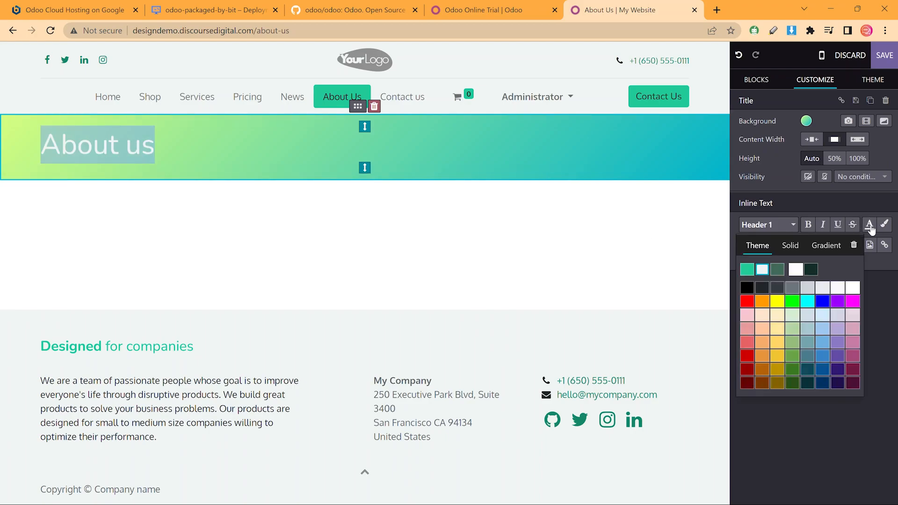
left_click(746, 287)
left_click(282, 219)
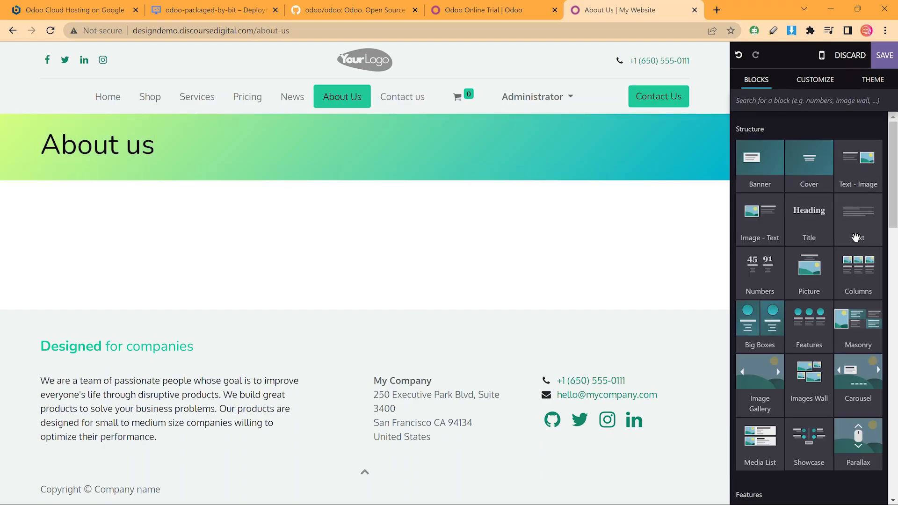
Add an Image - Text section below the banner and give it a white background
left_click_drag(749, 213, 812, 349)
left_click_drag(765, 263, 772, 147)
left_click_drag(760, 211, 575, 196)
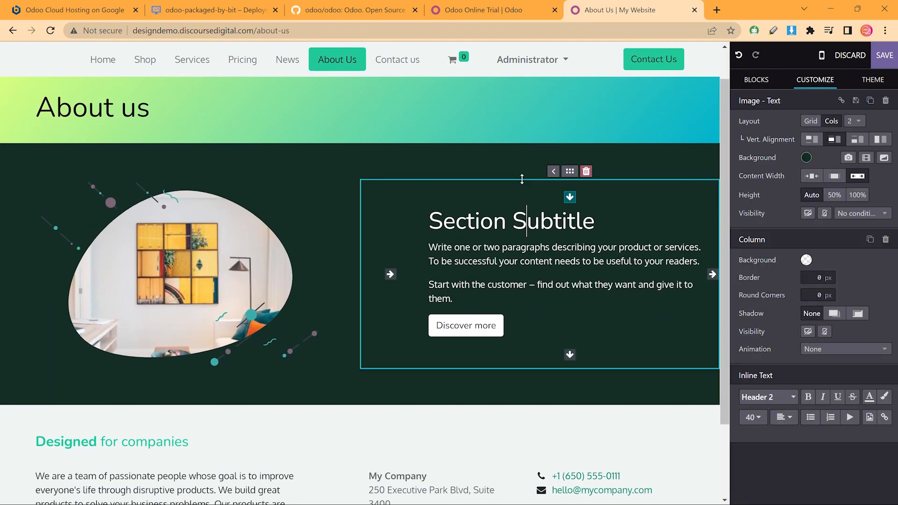
left_click(806, 157)
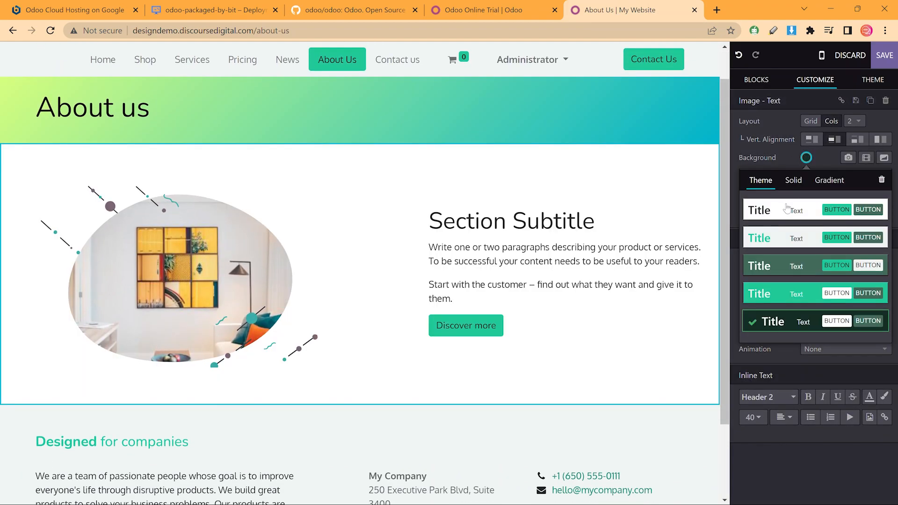
left_click(787, 207)
left_click(542, 246)
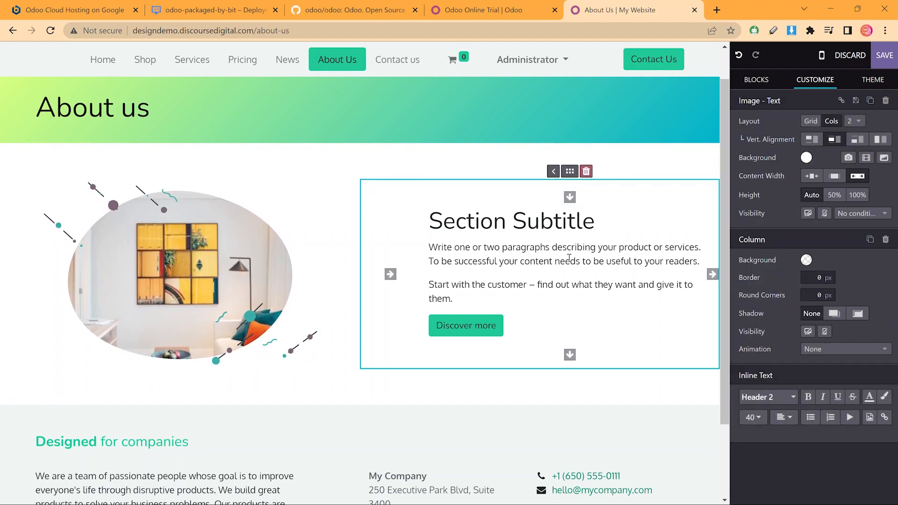
left_click(361, 157)
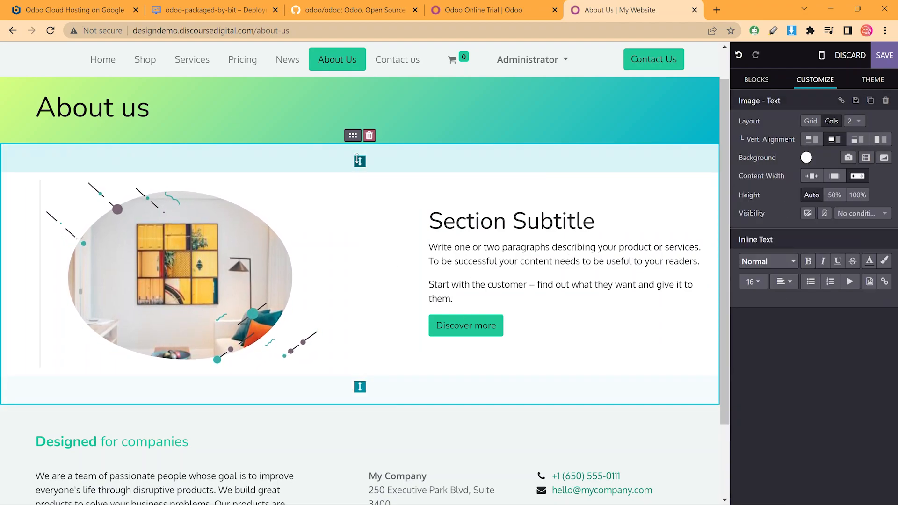
Duplicate the Image - Text section and move the copy's image to the right of the text
left_click(870, 100)
scroll(459, 201, "down", 5)
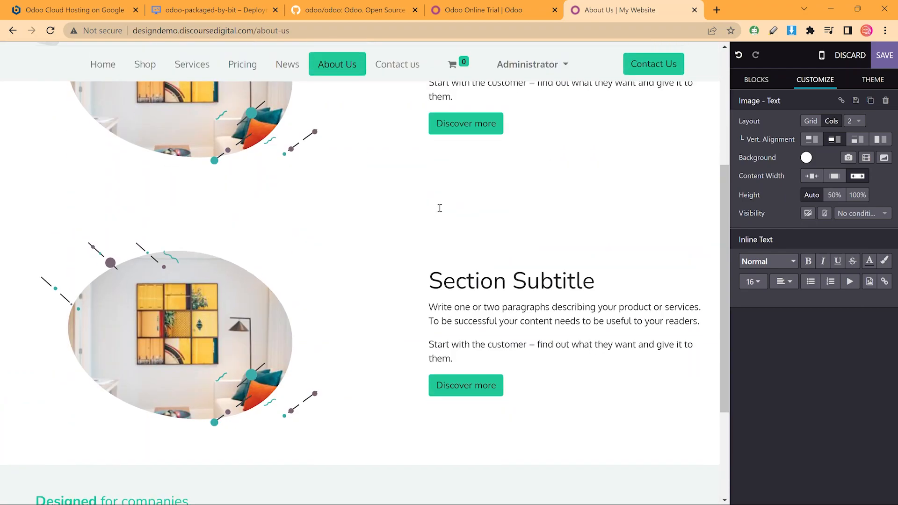
left_click(267, 271)
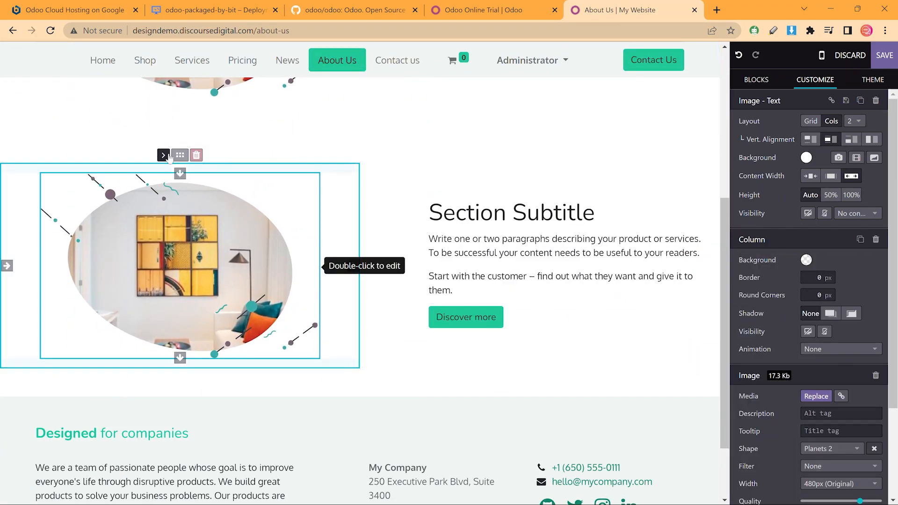
left_click(353, 265)
scroll(477, 140, "up", 5)
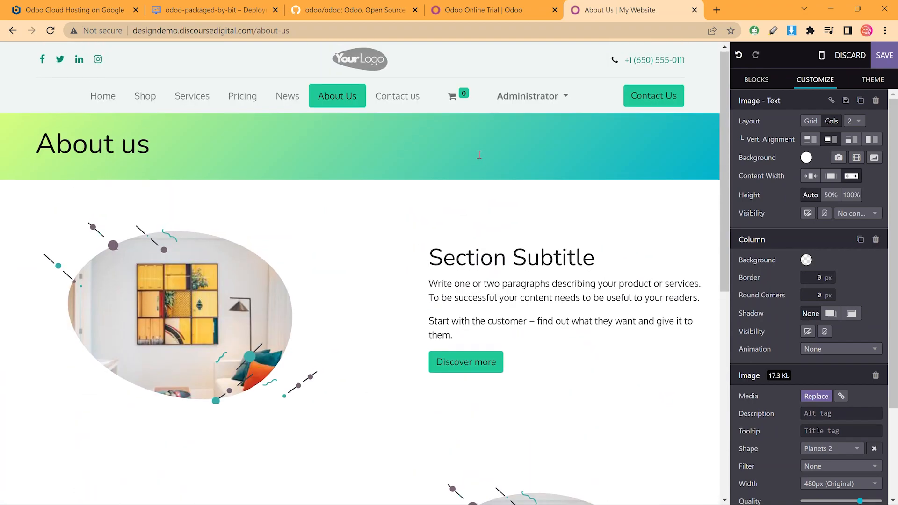
scroll(493, 160, "down", 7)
Add the References logo block to the About Us page
left_click(756, 79)
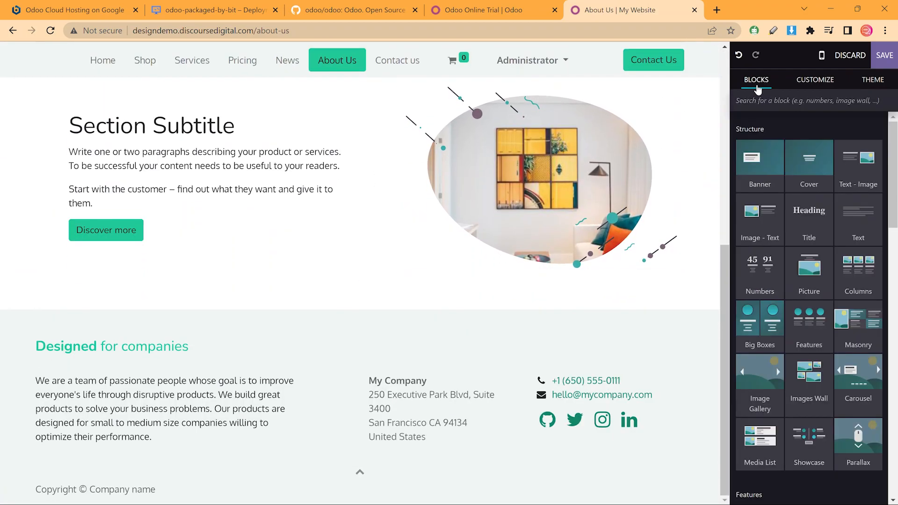
scroll(818, 233, "down", 2)
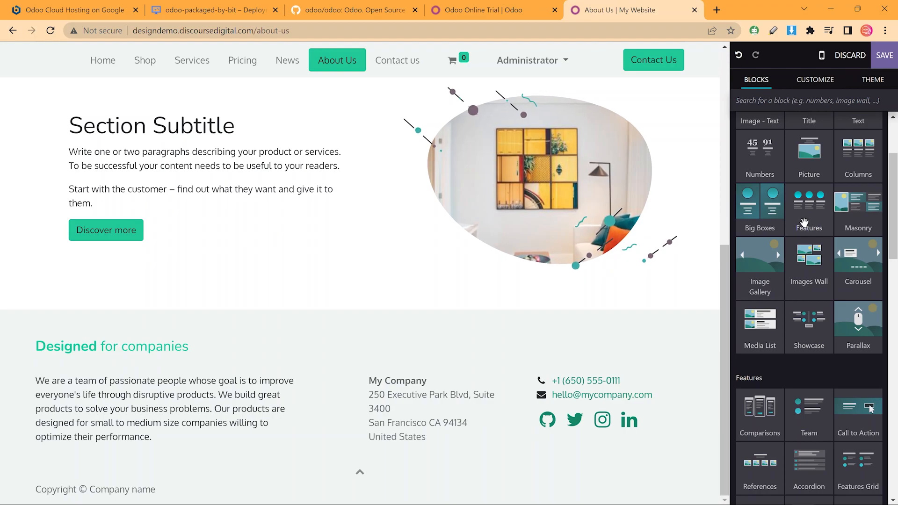
scroll(812, 224, "down", 1)
scroll(810, 222, "down", 2)
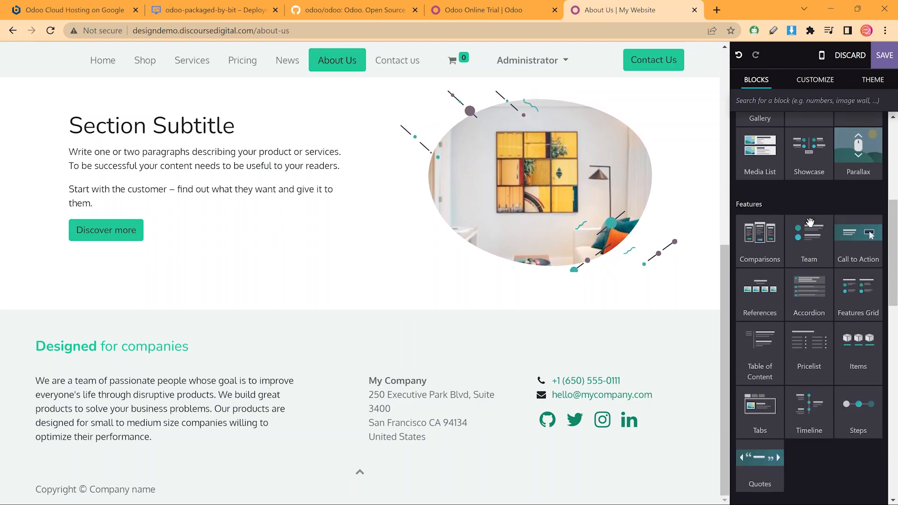
left_click_drag(760, 290, 580, 310)
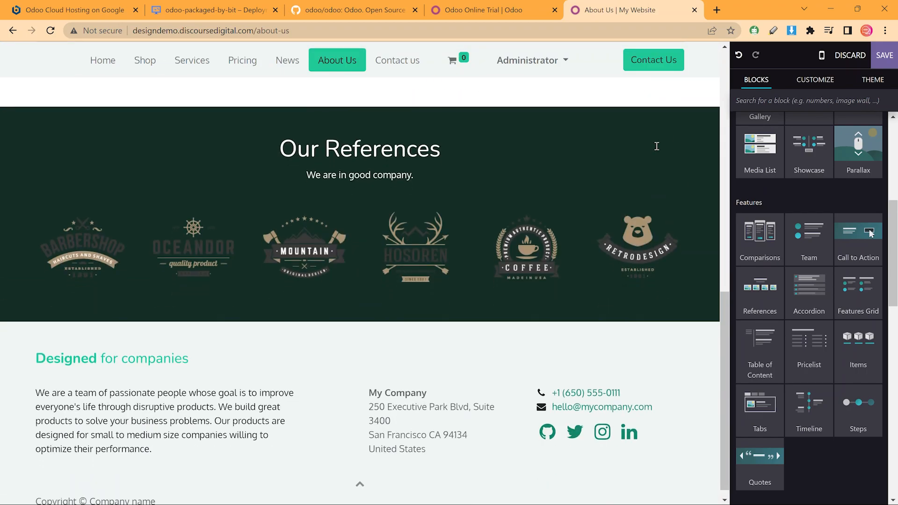
scroll(678, 150, "up", 10)
scroll(681, 165, "up", 2)
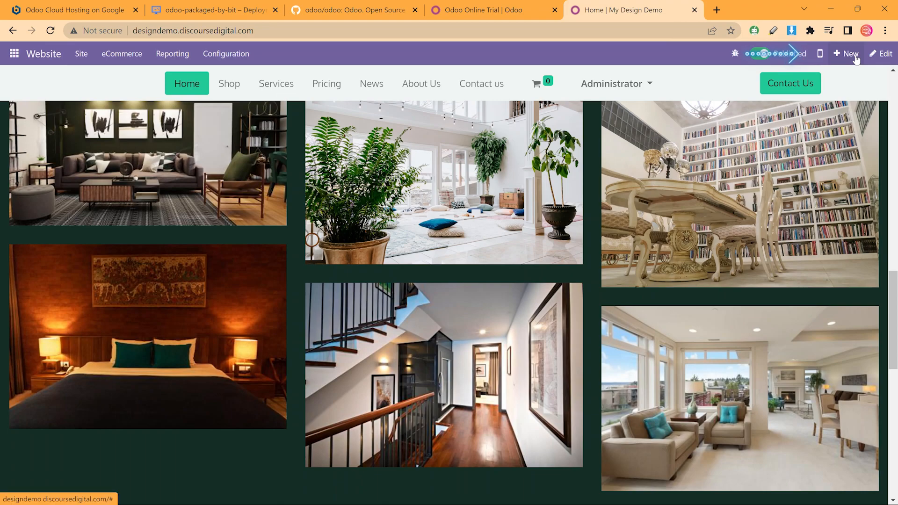
Create a new website page titled Projects
left_click(842, 47)
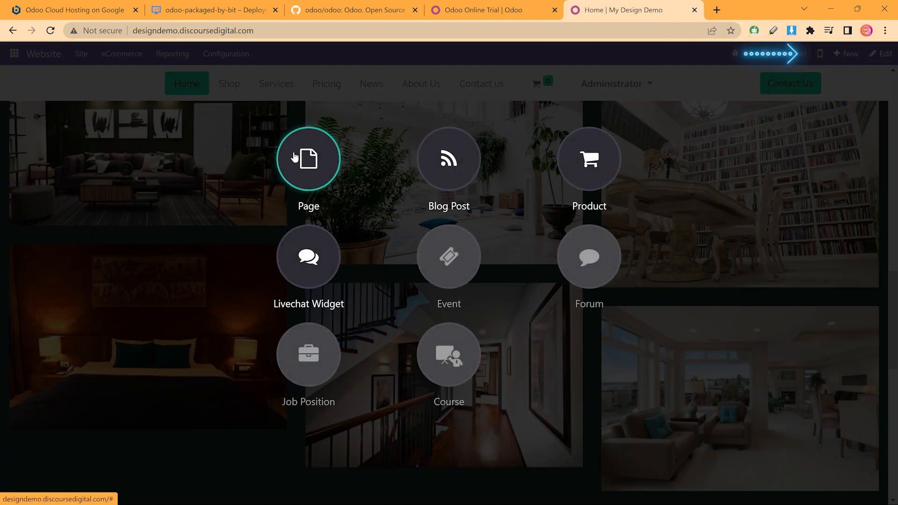
left_click(294, 157)
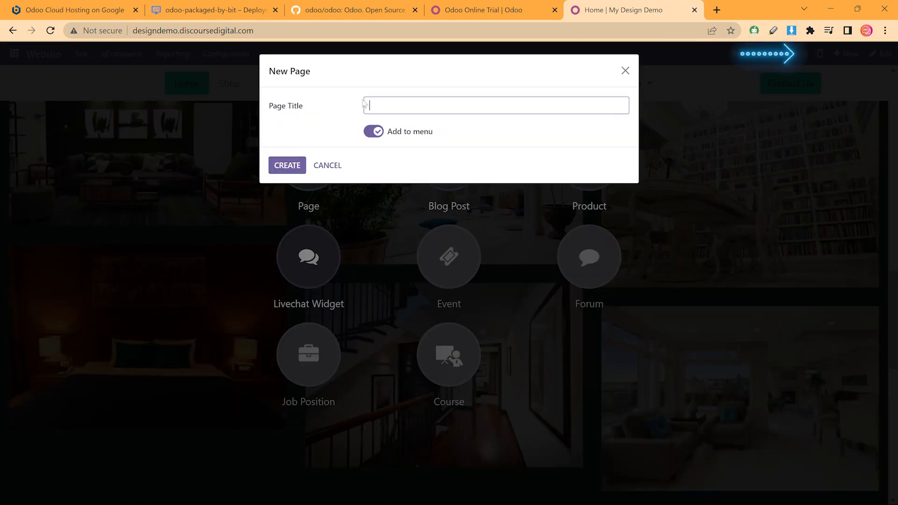
type("Projects")
left_click(296, 165)
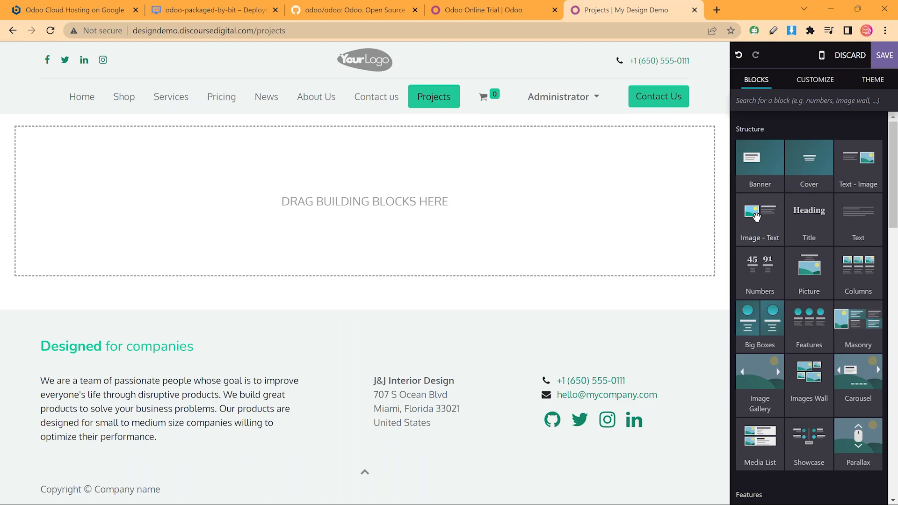
Add an Image - Text section headed 'Our Projects' and delete its Discover more button
left_click_drag(757, 216, 641, 190)
left_click(596, 192)
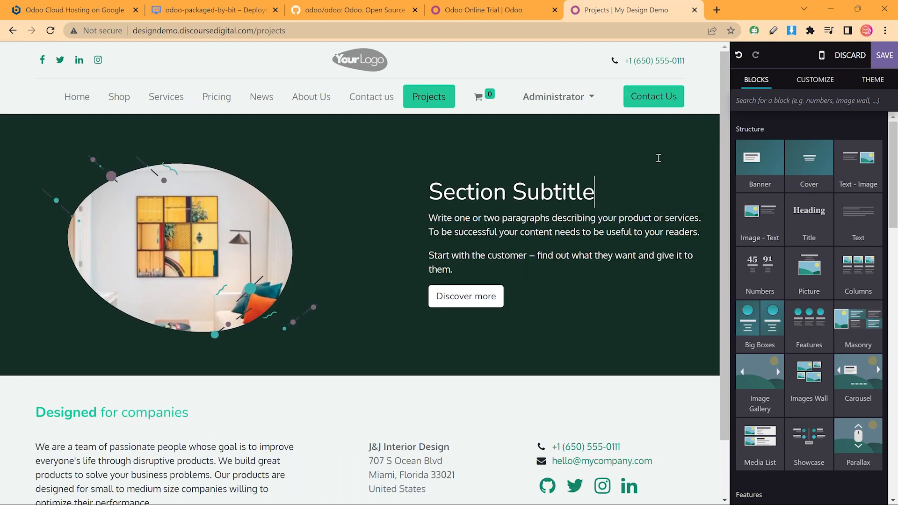
triple_click(551, 199)
type("Our")
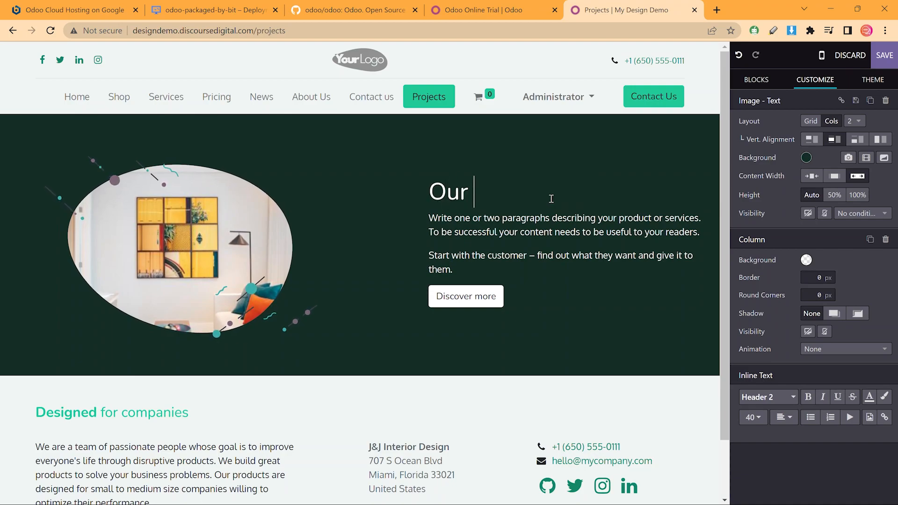
type(" Projects")
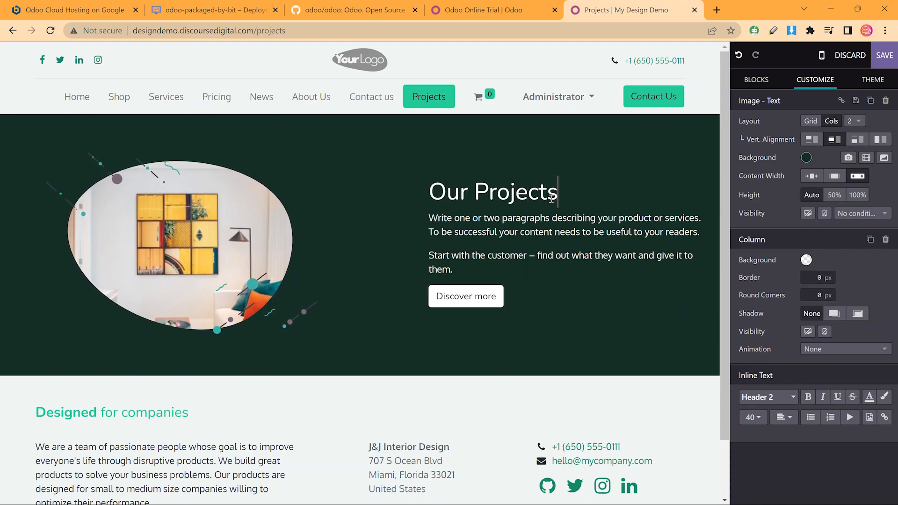
left_click(503, 301)
key("BackSpace")
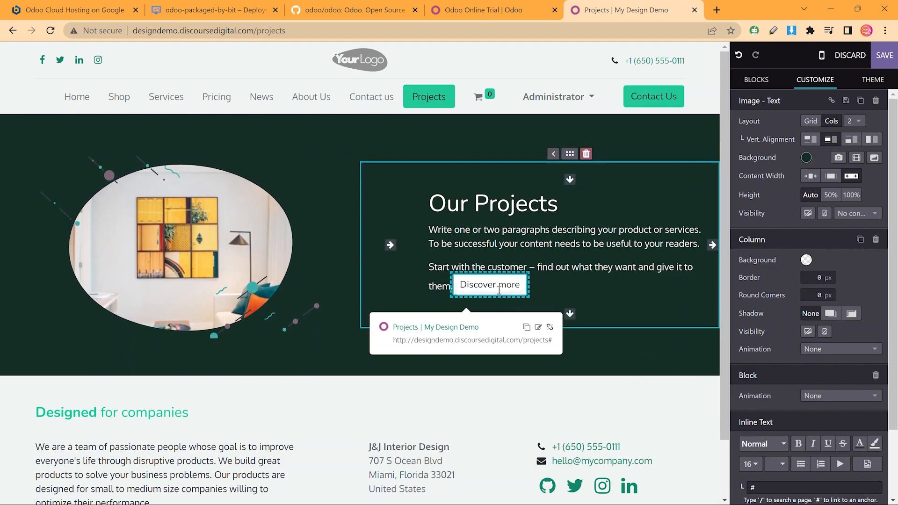
triple_click(506, 285)
key("BackSpace")
key("BackSpace")
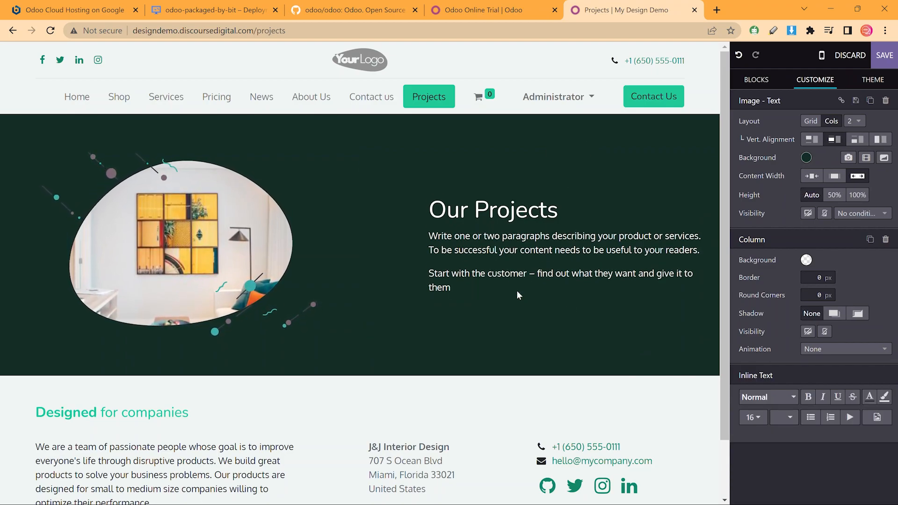
Rewrite the first paragraph to end 'creative process at J&J Interiors.' and delete the second paragraph
triple_click(523, 214)
triple_click(522, 237)
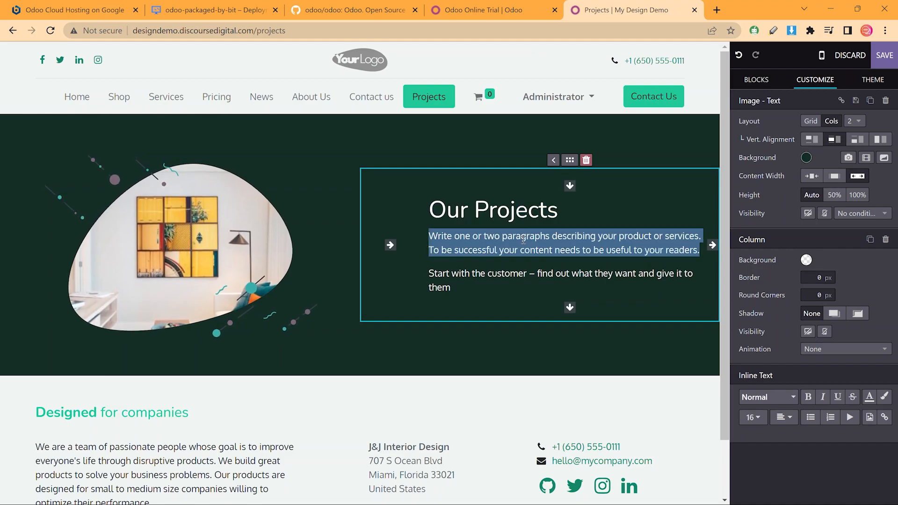
type("These are some of our most visible projects. Find inspiration and ge")
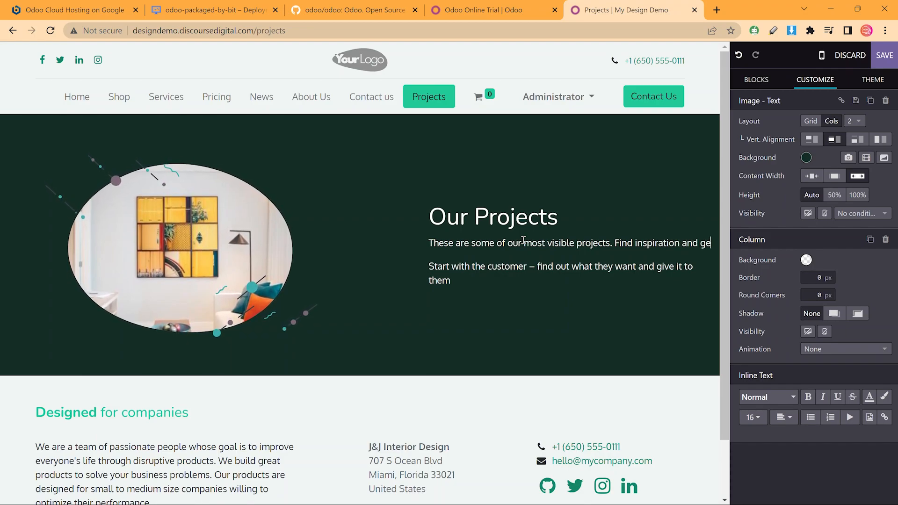
type("t a")
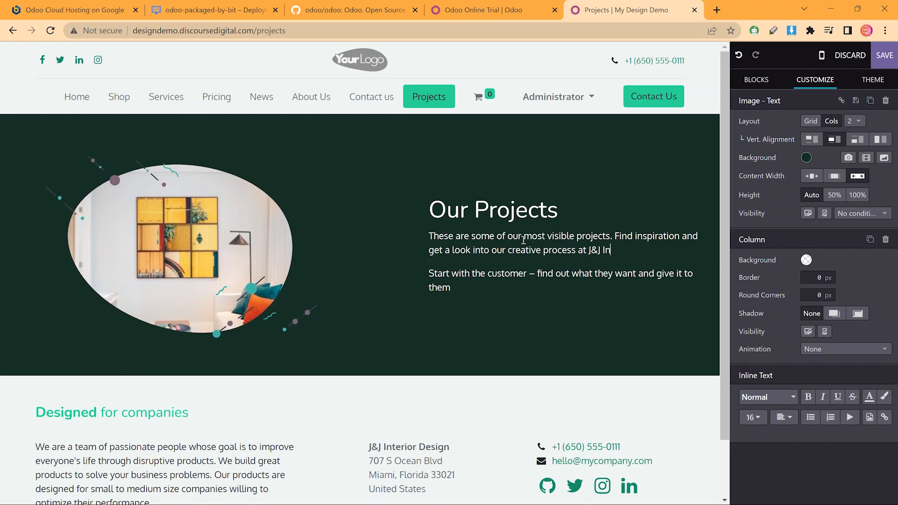
key("shift+Down")
key("shift+Down")
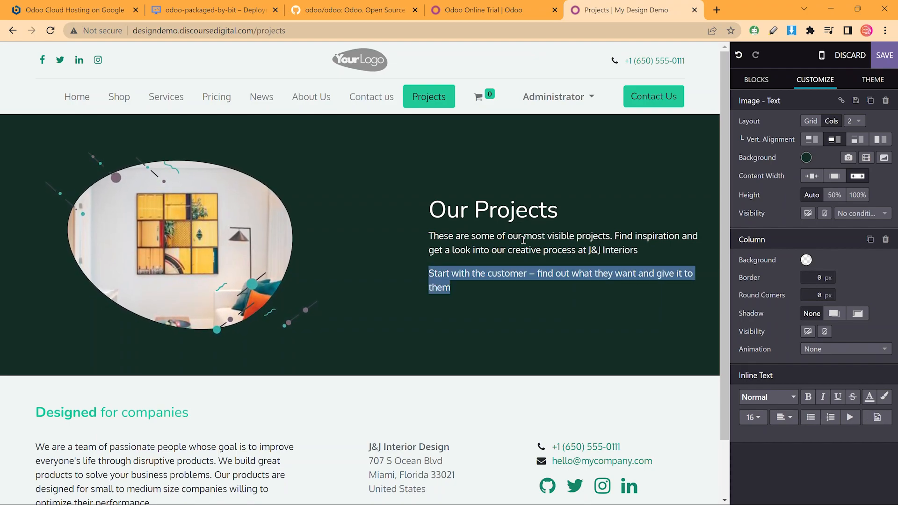
key("BackSpace")
type(".")
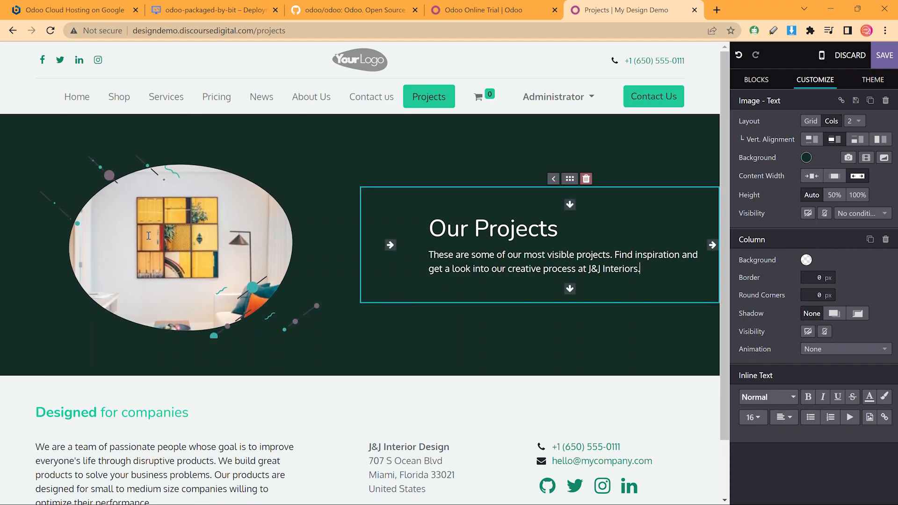
scroll(149, 235, "down", 2)
Add a Media List below the hero, titling its first item Miami Penthouse with a Read More button
left_click(748, 81)
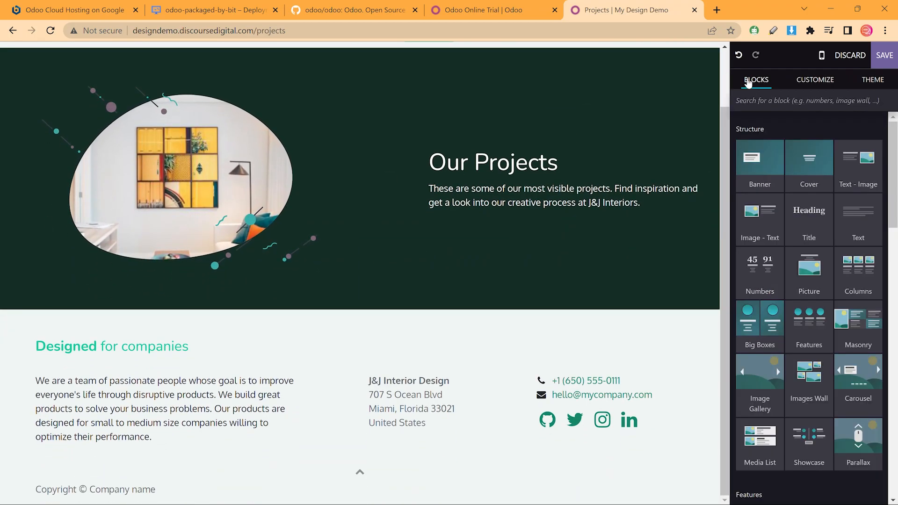
scroll(782, 296, "down", 3)
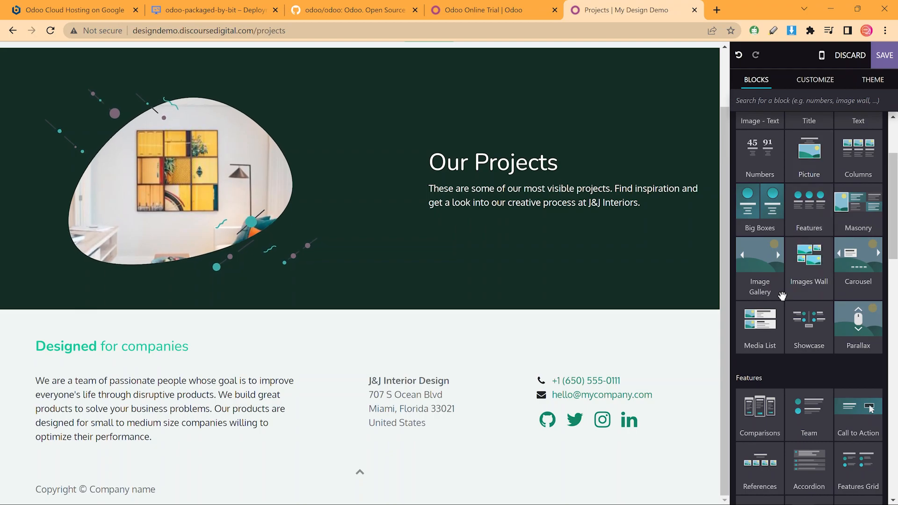
left_click_drag(760, 323, 675, 303)
triple_click(328, 169)
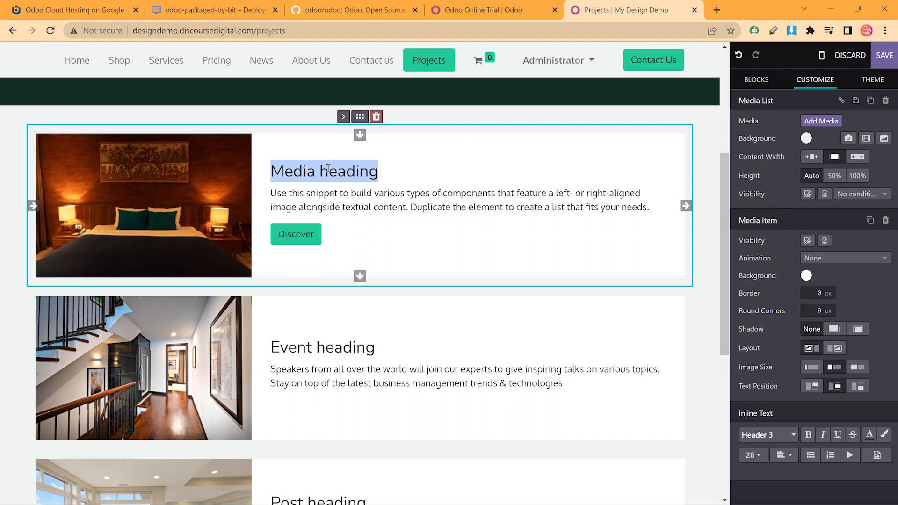
type("Miami Penthouse")
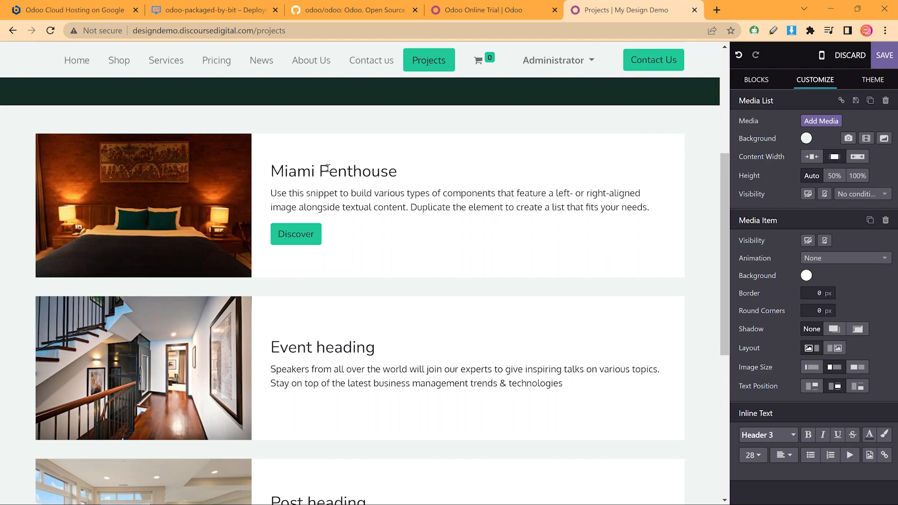
left_click(313, 234)
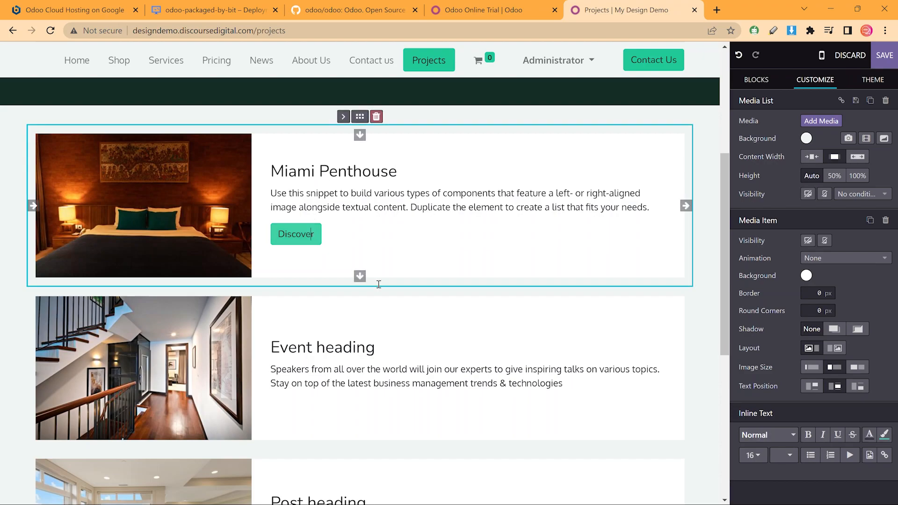
type("Read More")
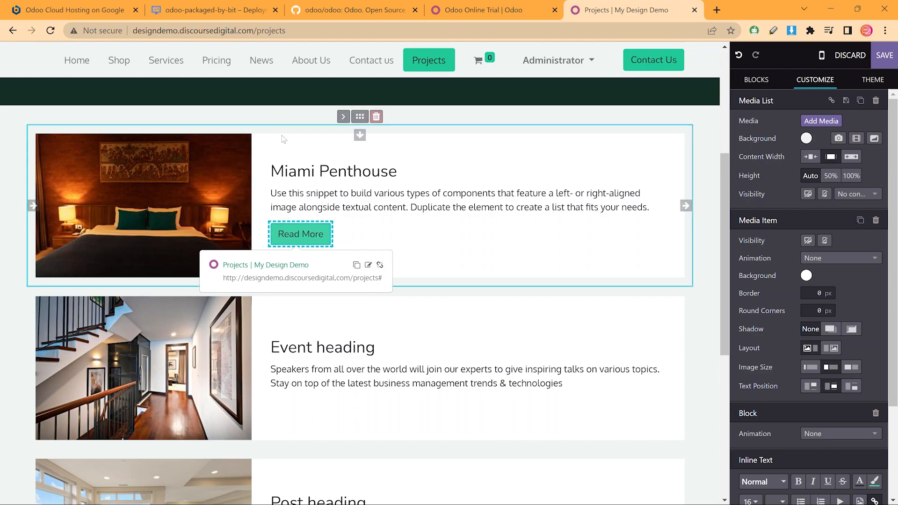
Retitle the second and third items Seoul Restaurant (spelling corrected) and NYC Apartment
scroll(381, 285, "down", 1)
left_click(384, 281)
triple_click(385, 281)
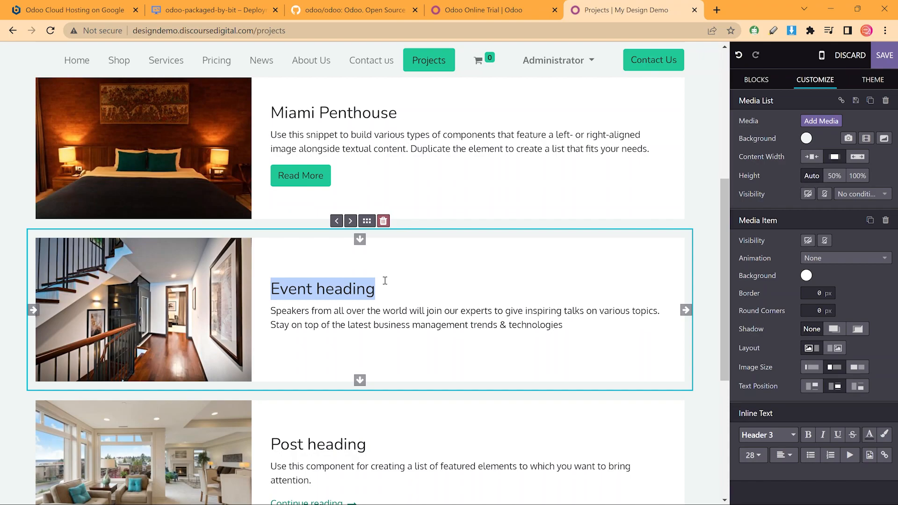
type("S")
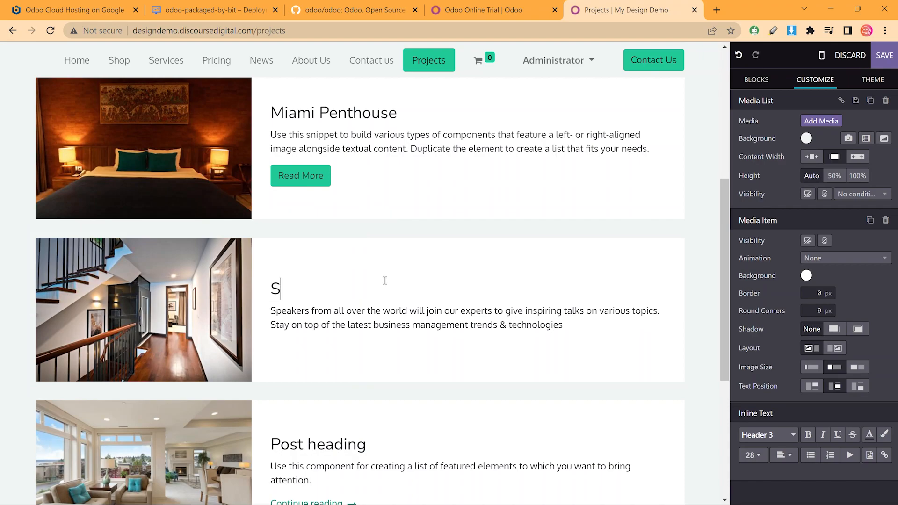
type("eoul Res")
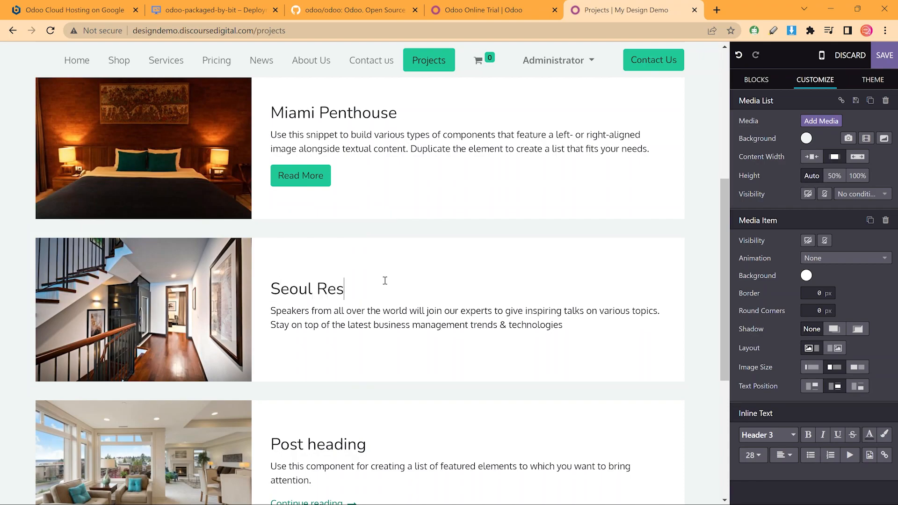
type("turant")
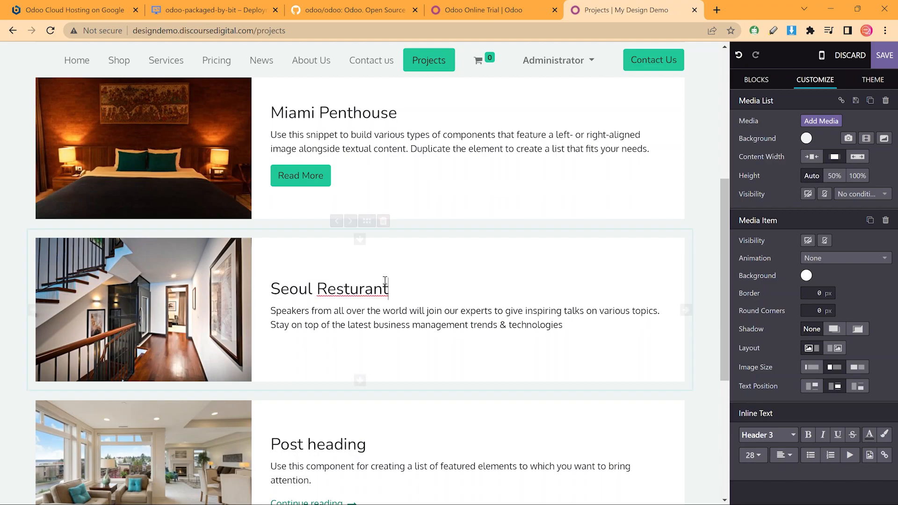
right_click(374, 288)
left_click(408, 109)
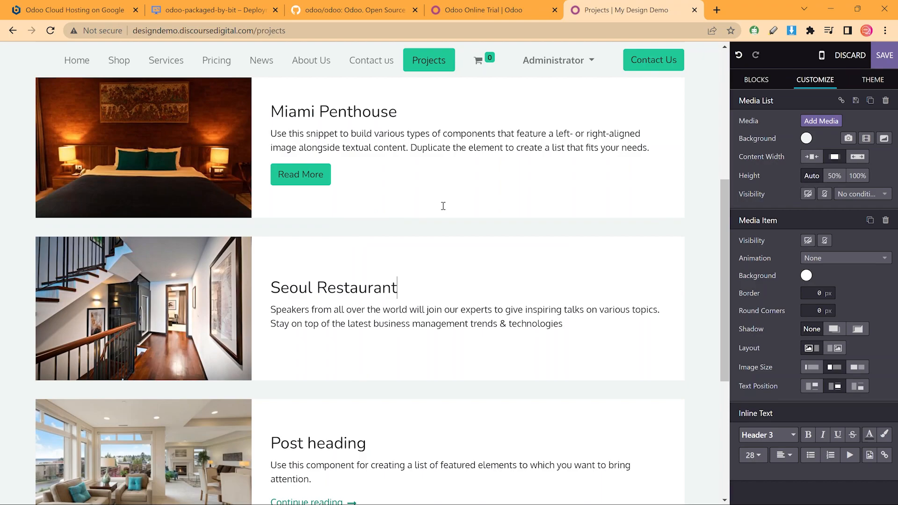
scroll(443, 205, "down", 5)
triple_click(334, 210)
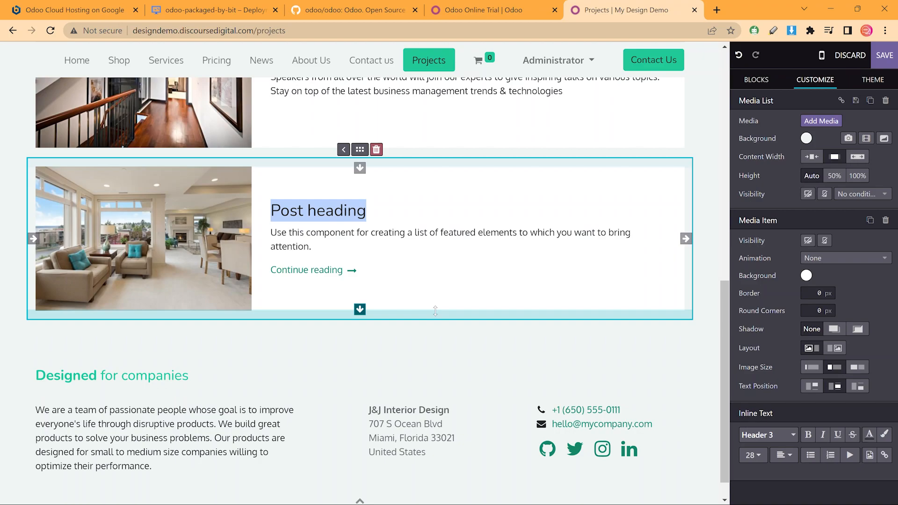
type("NYC Apartment")
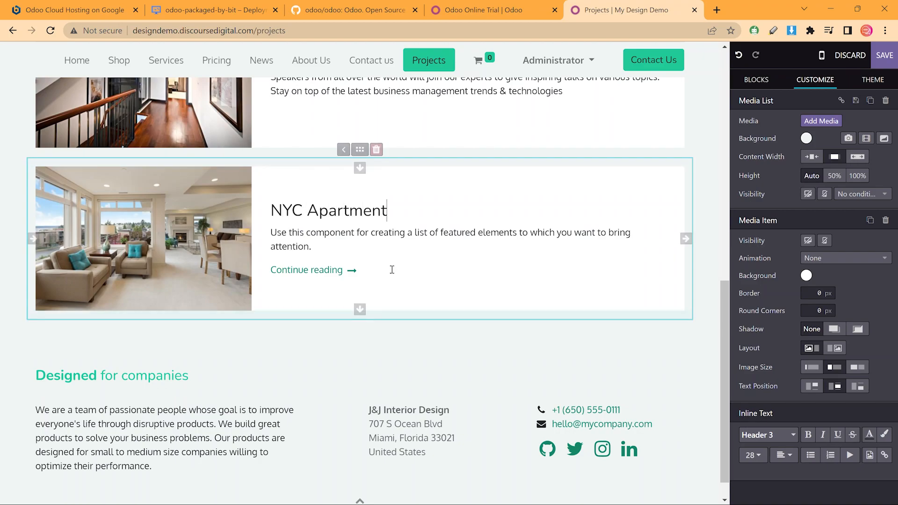
left_click(351, 271)
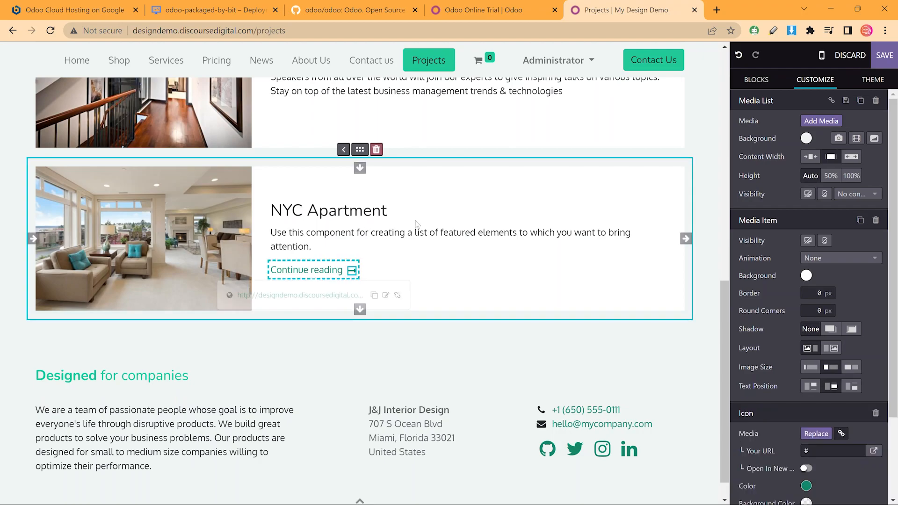
scroll(437, 195, "up", 15)
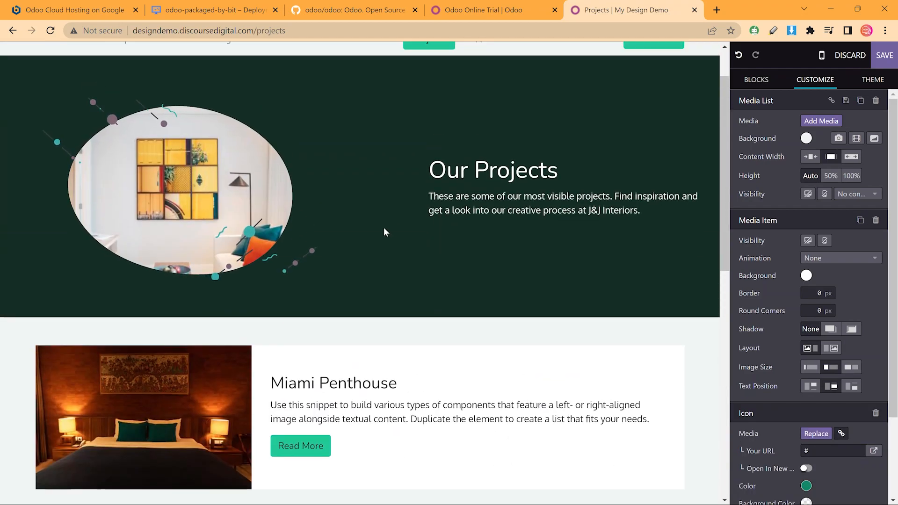
scroll(381, 227, "down", 7)
Style Miami Penthouse's Read More button as Secondary, Medium, Outline + Rounded
left_click(307, 114)
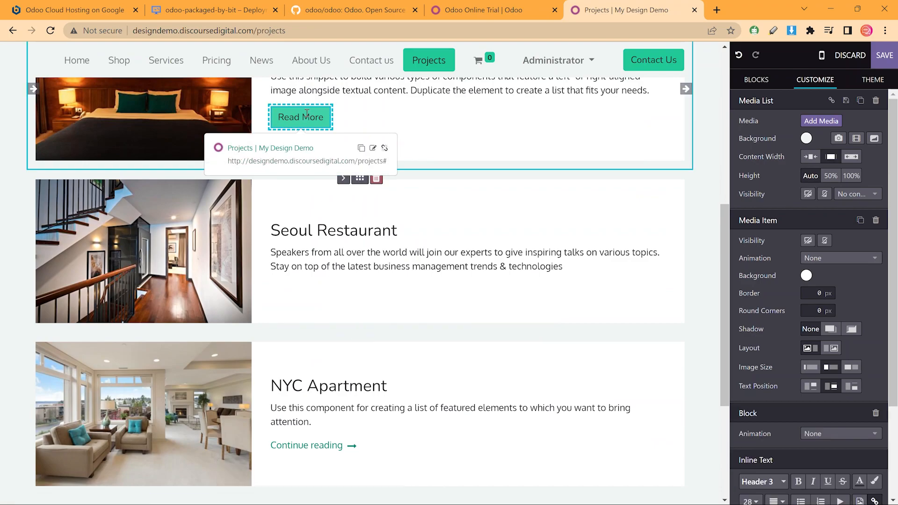
scroll(816, 228, "down", 3)
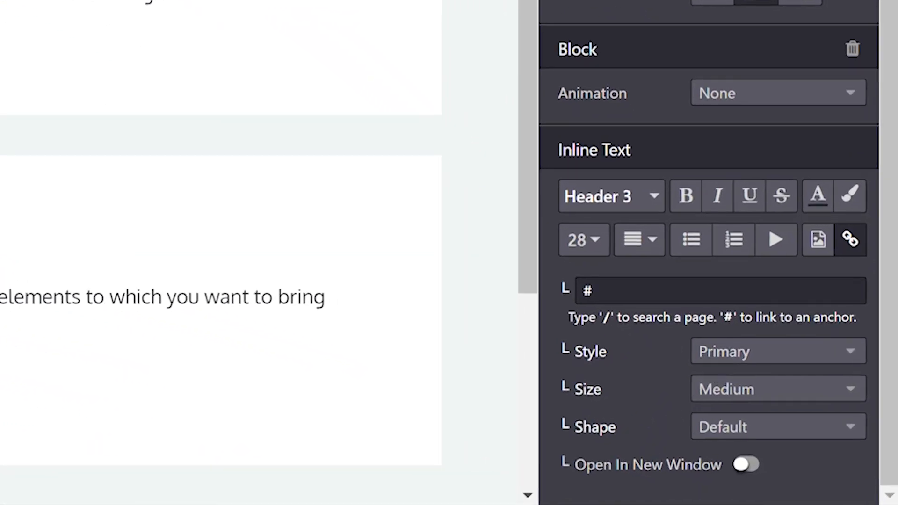
left_click(749, 355)
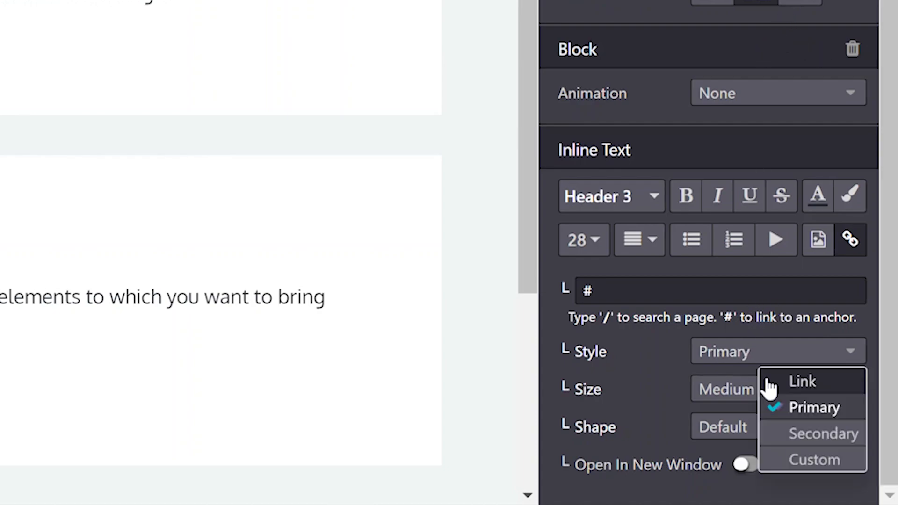
left_click(814, 447)
left_click(785, 397)
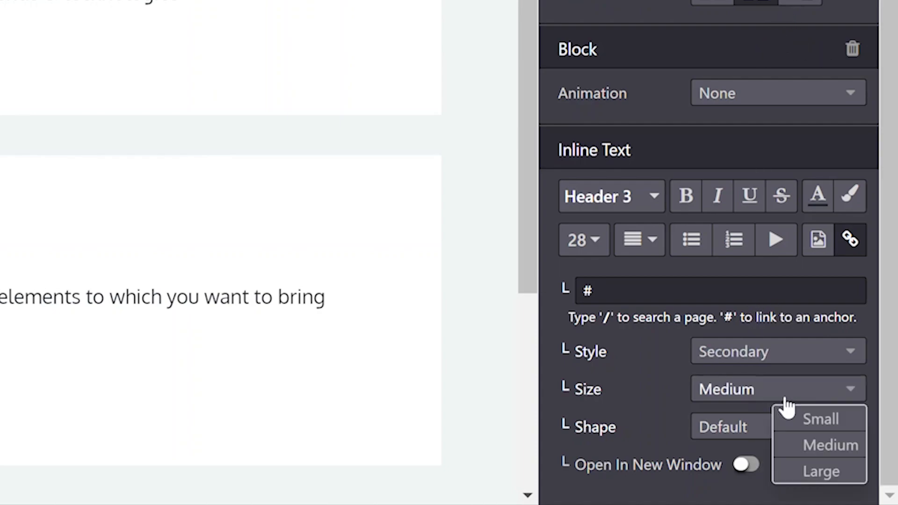
left_click(826, 472)
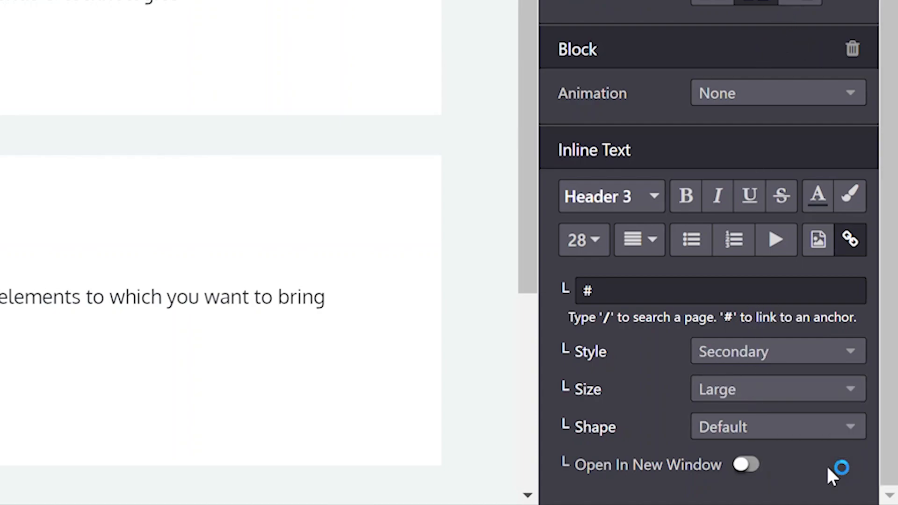
left_click(763, 426)
left_click(795, 317)
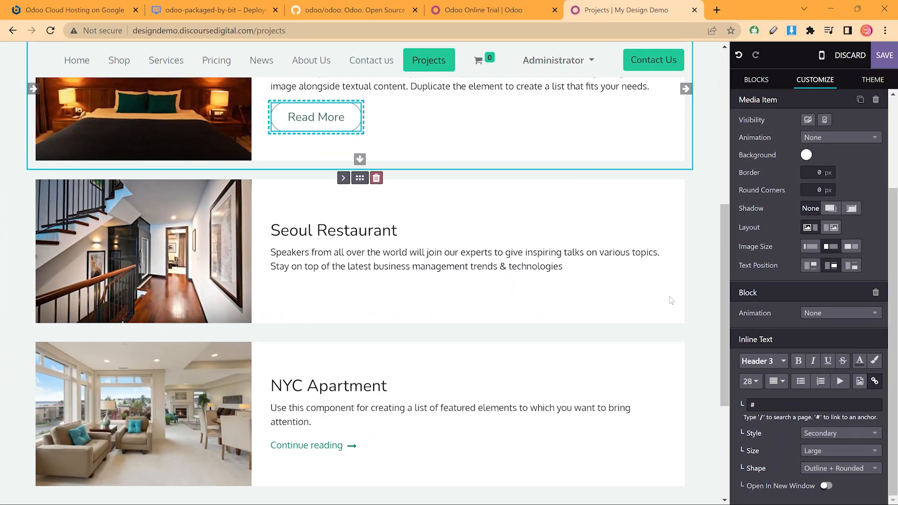
left_click(827, 452)
left_click(846, 477)
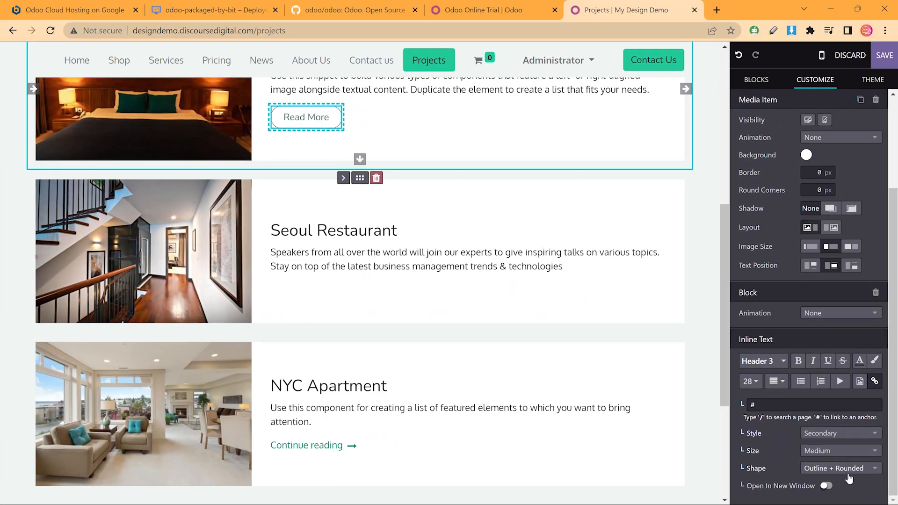
Add a Read More link on a new line under Seoul Restaurant's description
left_click(529, 279)
scroll(569, 301, "up", 3)
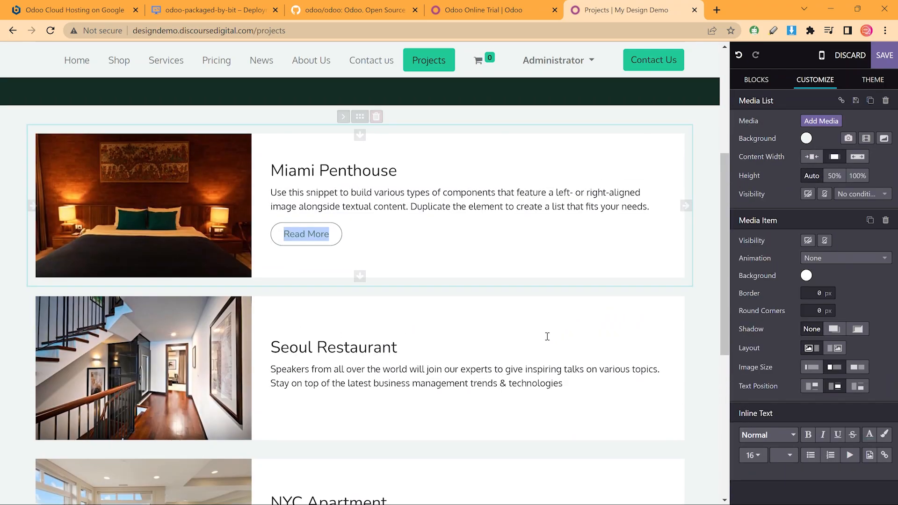
left_click(611, 389)
key("Return")
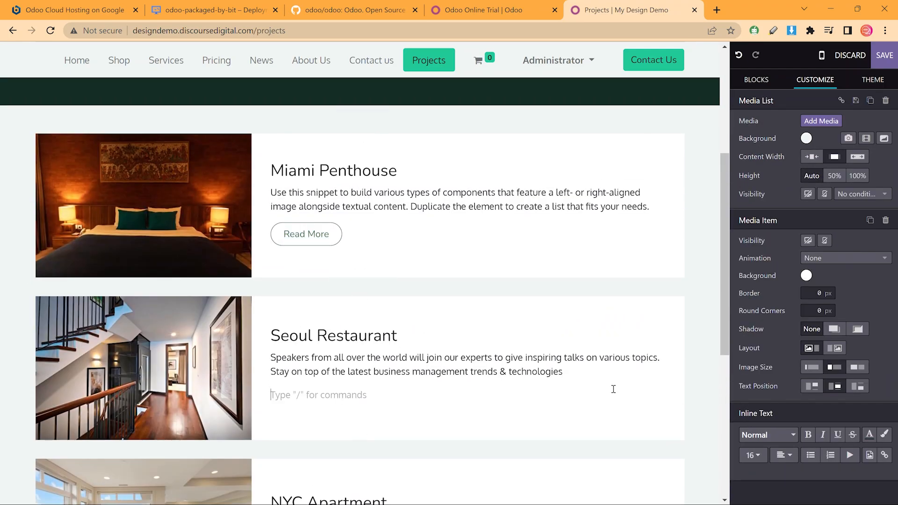
type("Read More")
key("shift+Home")
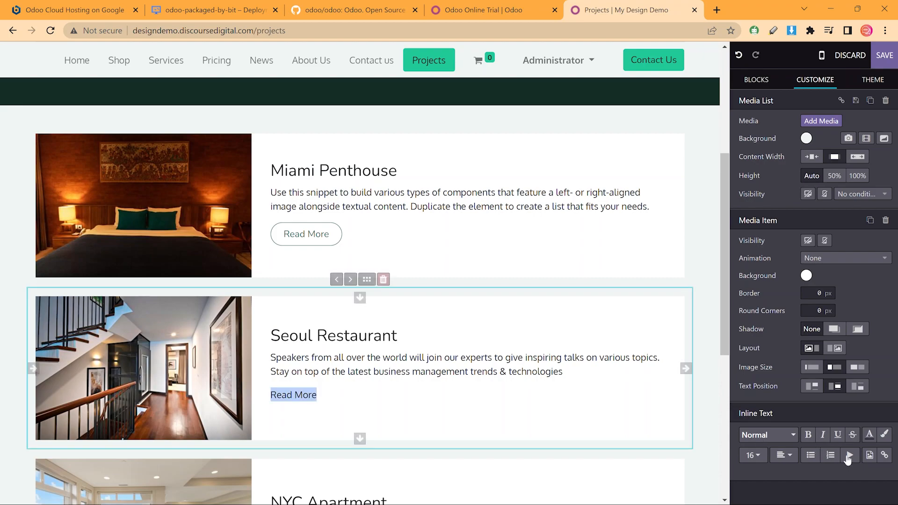
left_click(884, 455)
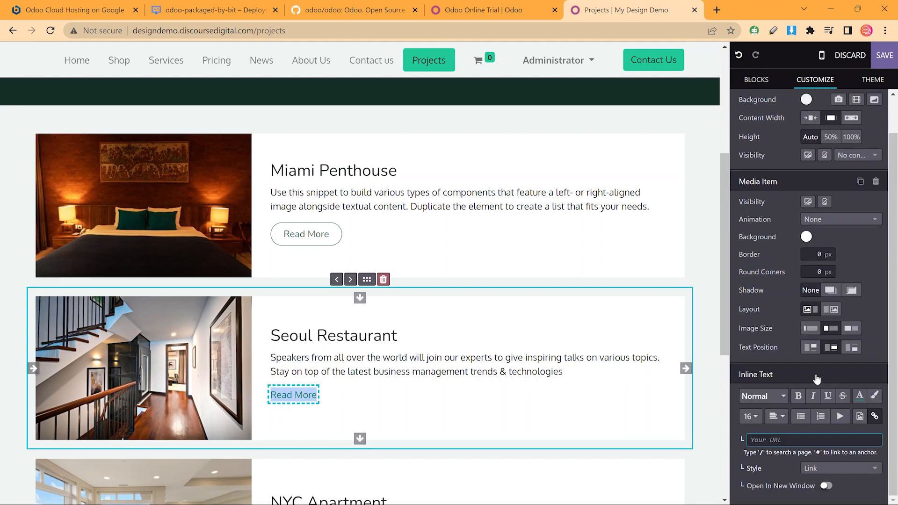
Style that link as a Secondary, Medium, Outline + Rounded button and save the page
left_click(801, 467)
left_click(848, 441)
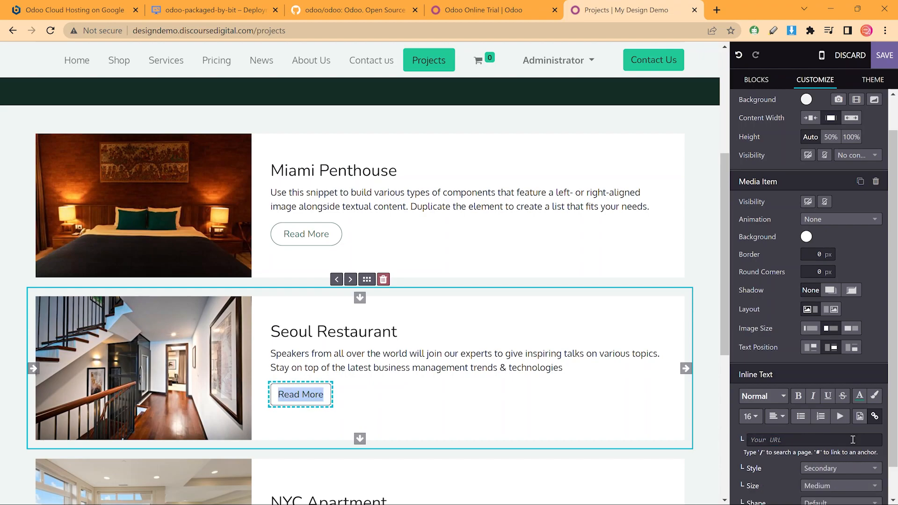
left_click(830, 486)
left_click(773, 482)
scroll(787, 481, "down", 1)
left_click(827, 470)
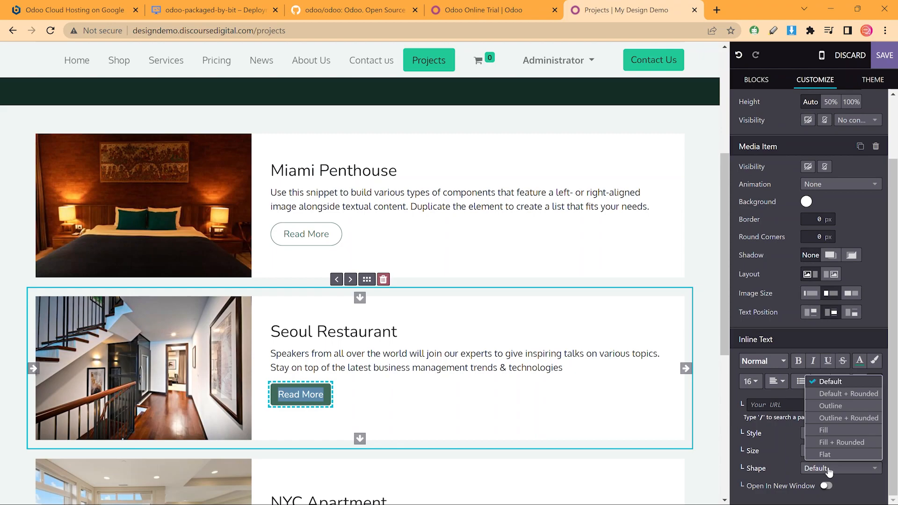
left_click(837, 419)
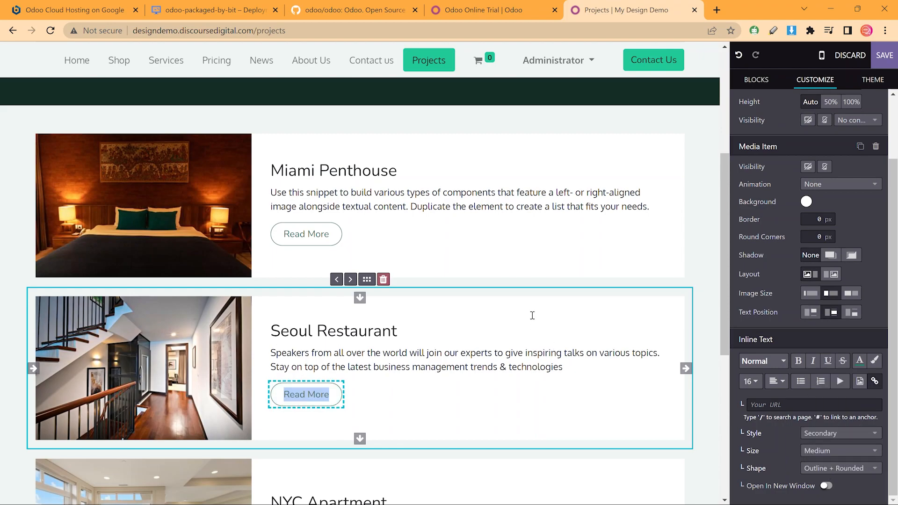
left_click(514, 160)
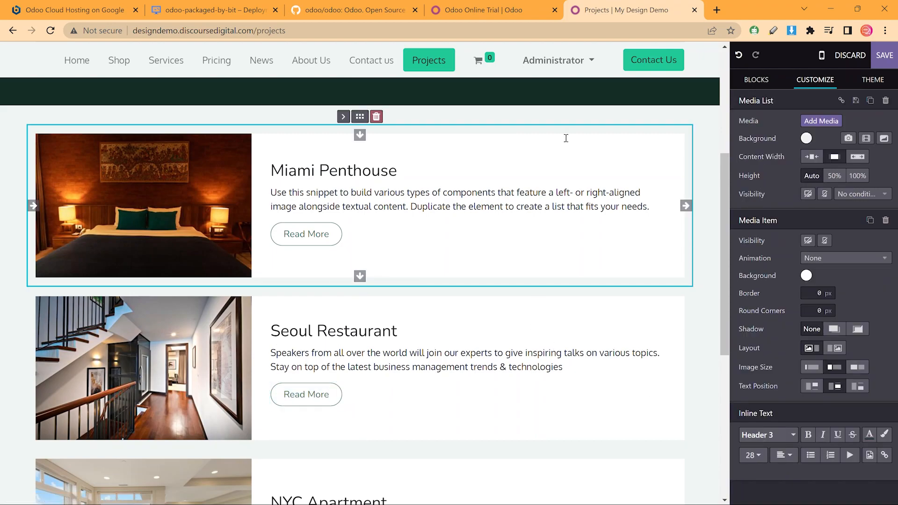
left_click(885, 60)
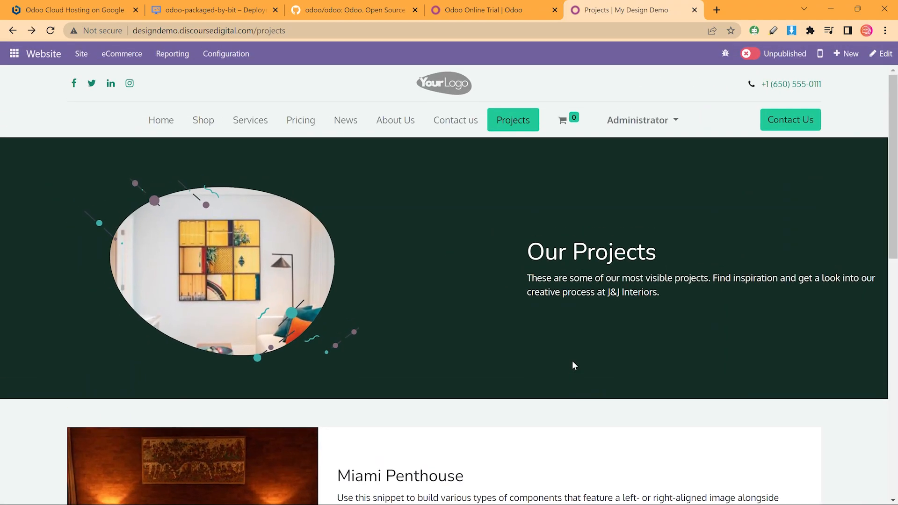
Move Projects between News and About Us in the site menu and publish the Projects page
scroll(538, 279, "down", 3)
scroll(538, 279, "down", 3)
scroll(537, 279, "down", 5)
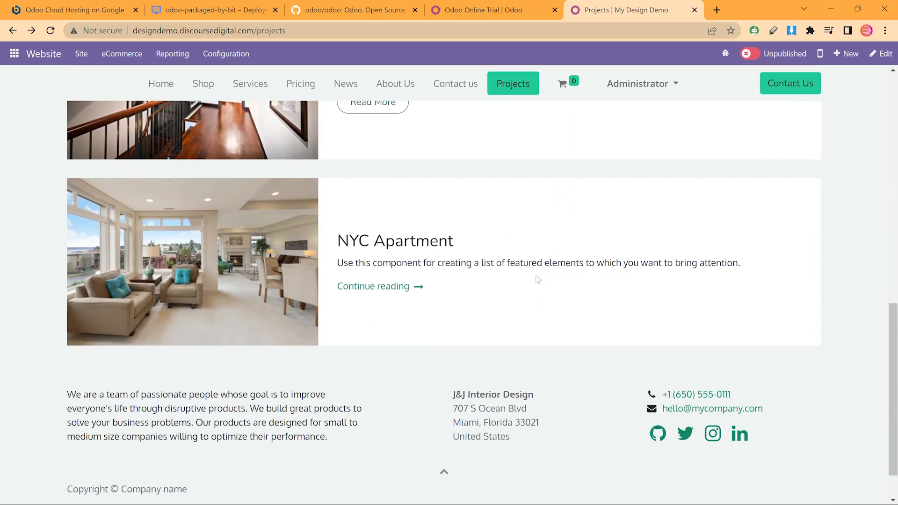
scroll(535, 288, "up", 15)
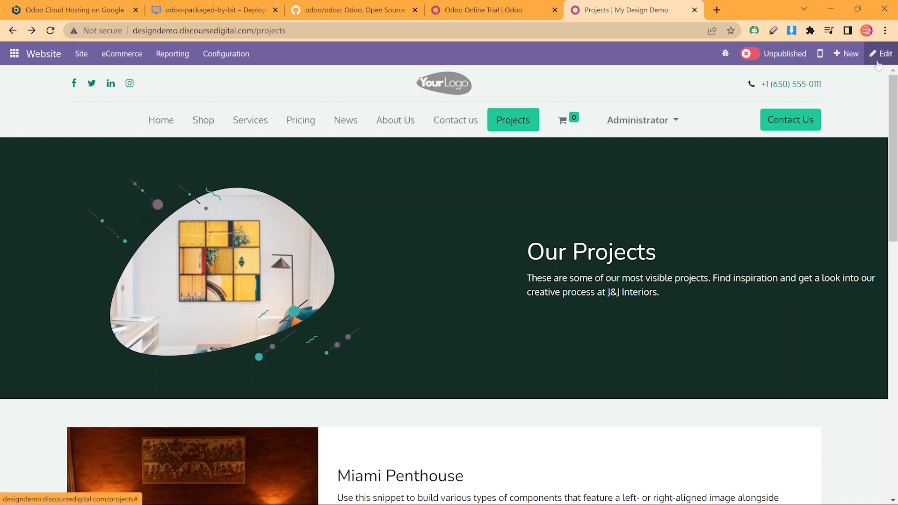
left_click(81, 54)
left_click(101, 90)
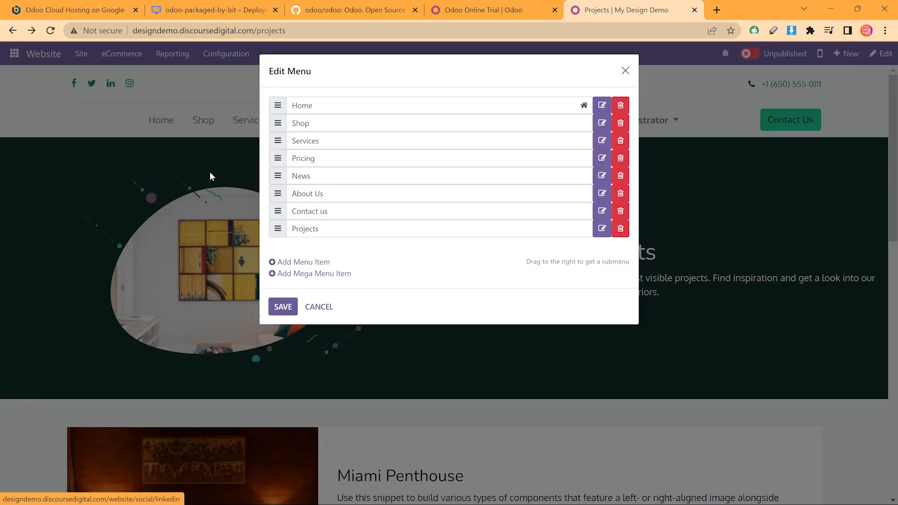
left_click_drag(278, 228, 279, 194)
left_click(282, 307)
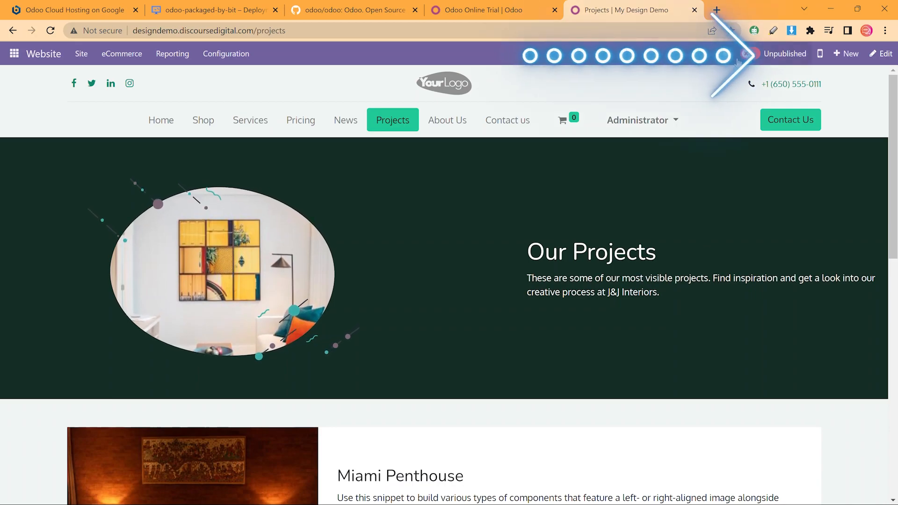
left_click(739, 58)
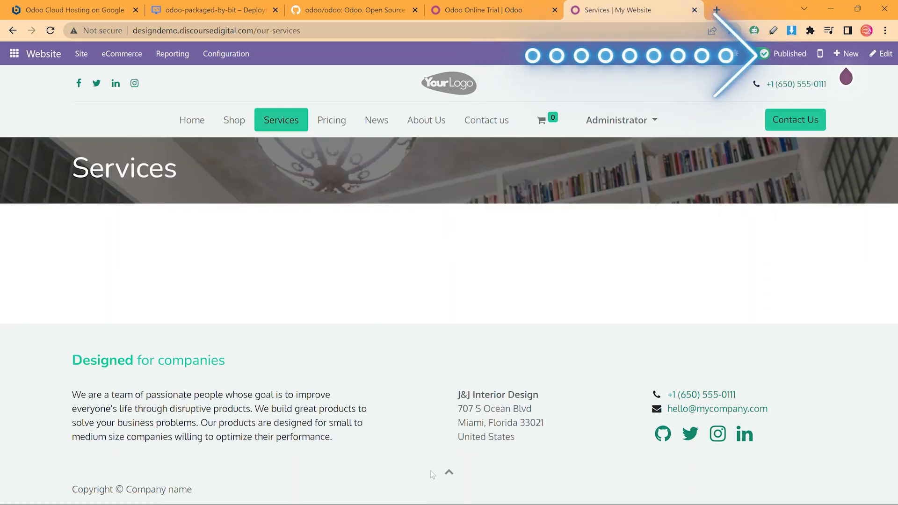
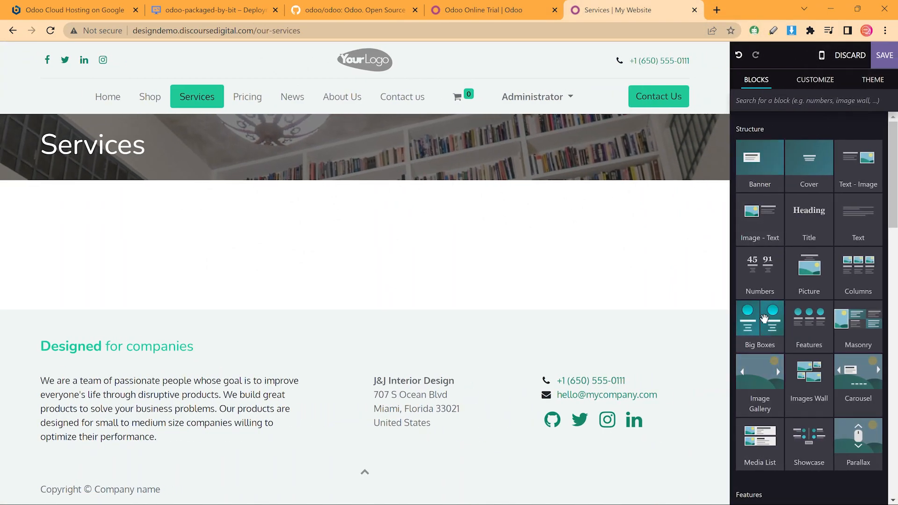
Try Big Boxes and Items blocks, then place a Columns block below the Services banner
left_click_drag(763, 319, 469, 183)
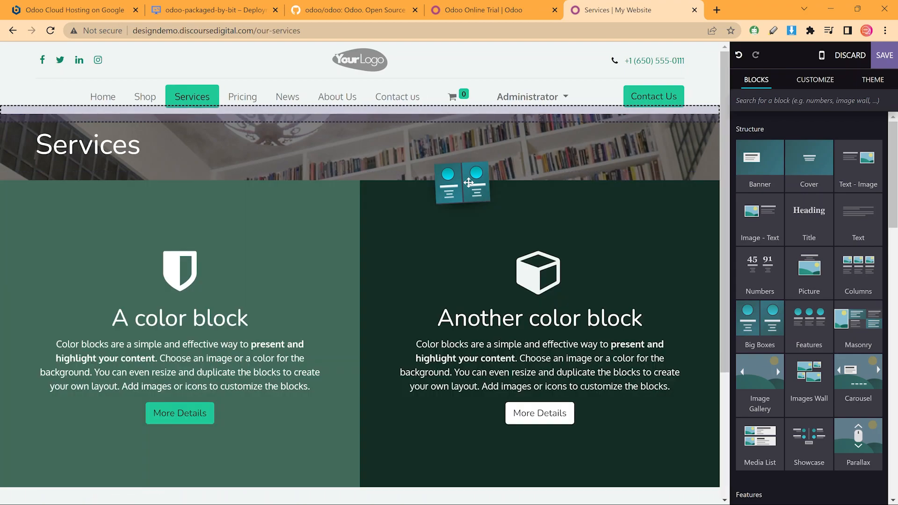
left_click_drag(468, 182, 469, 182)
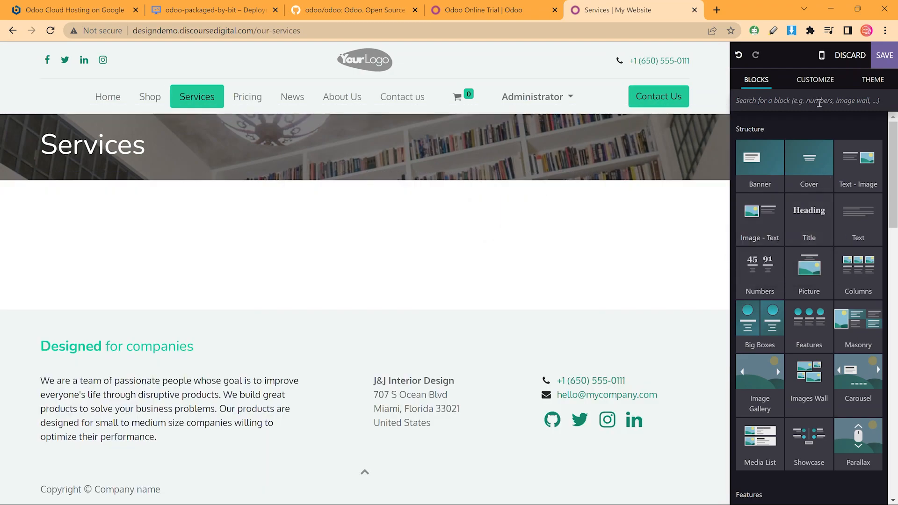
scroll(821, 173, "down", 8)
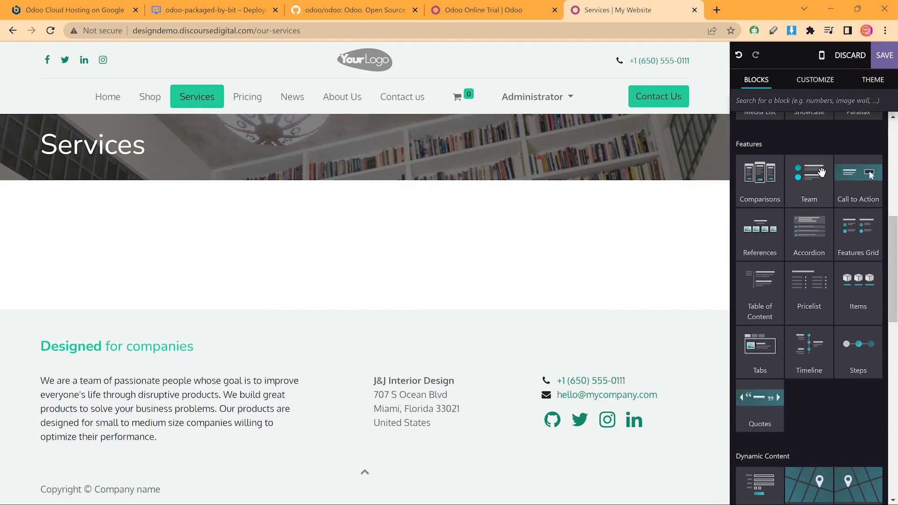
left_click_drag(858, 280, 793, 255)
scroll(825, 275, "down", 4)
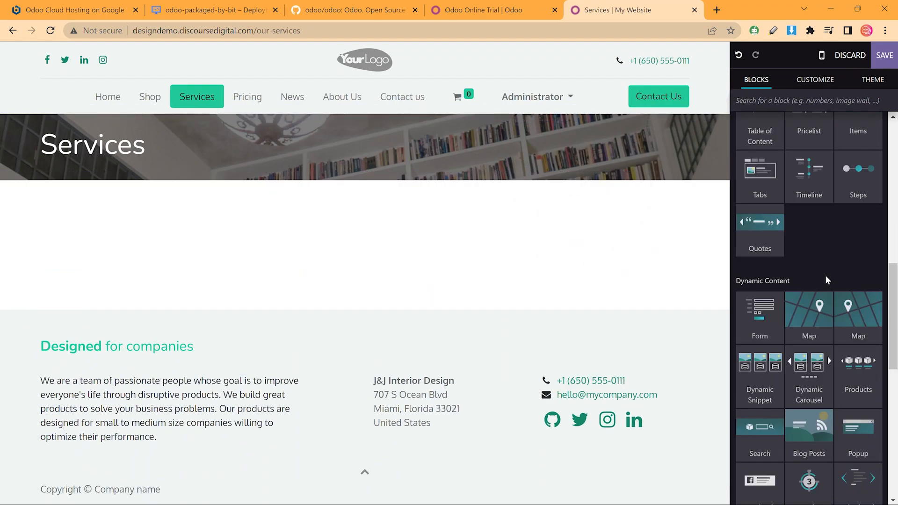
scroll(857, 174, "up", 1)
left_click_drag(858, 175, 824, 242)
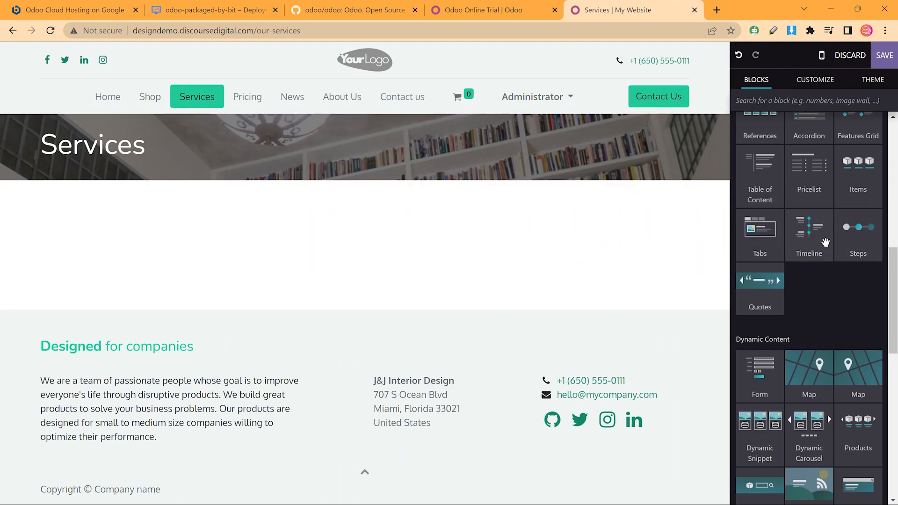
scroll(813, 200, "down", 5)
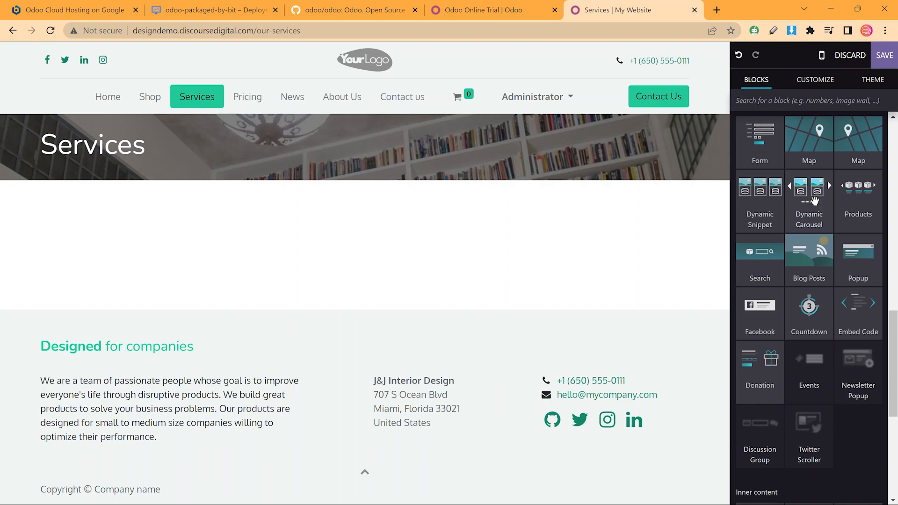
scroll(810, 234, "down", 5)
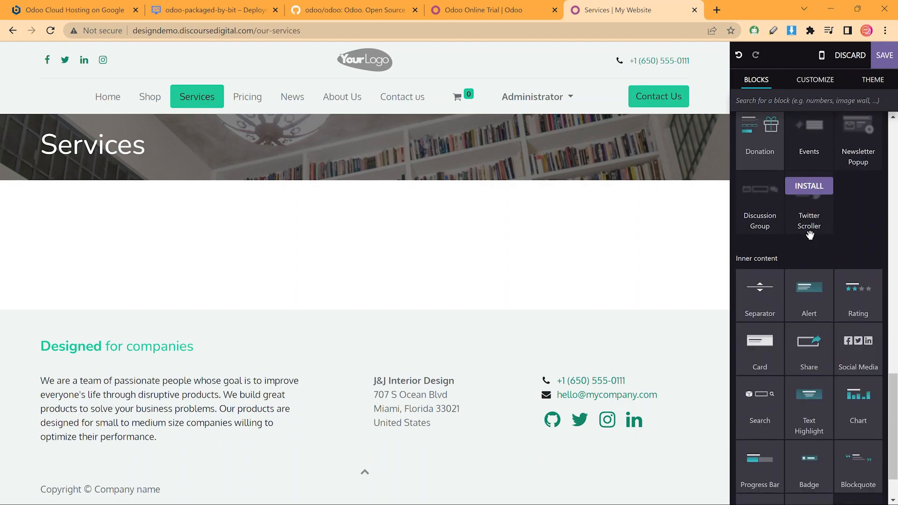
scroll(810, 235, "down", 2)
scroll(810, 236, "up", 10)
scroll(809, 237, "up", 5)
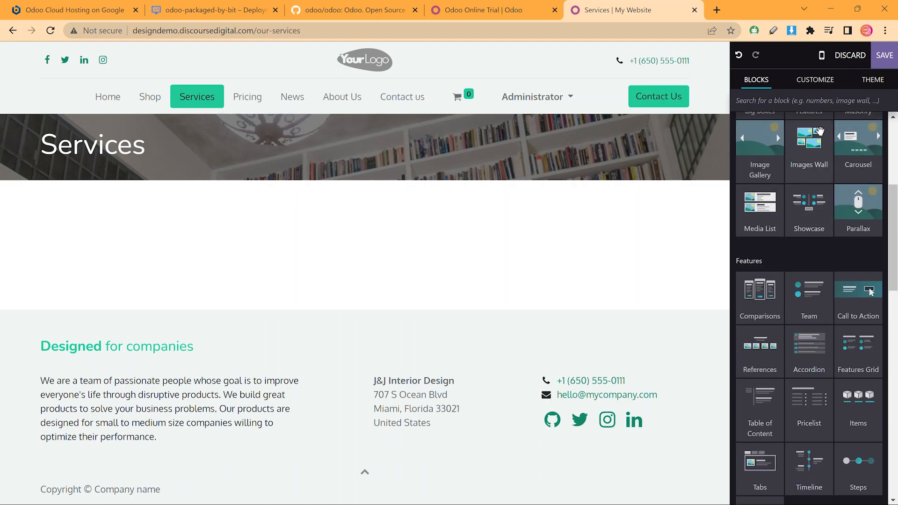
scroll(820, 133, "up", 4)
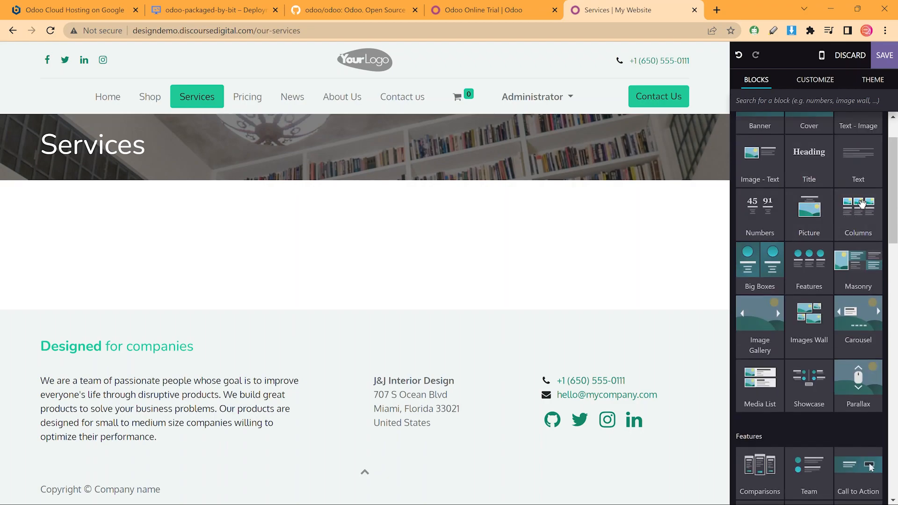
left_click_drag(853, 214, 561, 201)
scroll(521, 270, "down", 7)
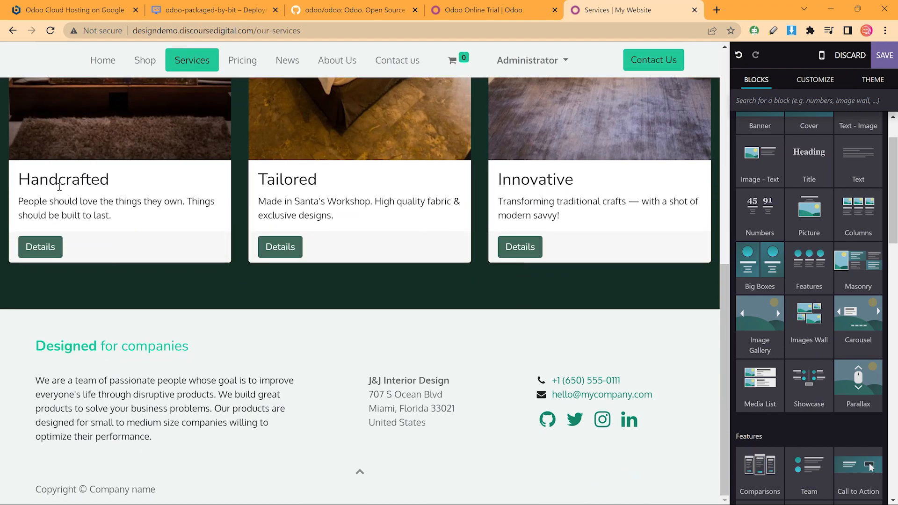
Retitle the three cards Interior Design, Product Specifications and 3D Design & Rendering
left_click(58, 182)
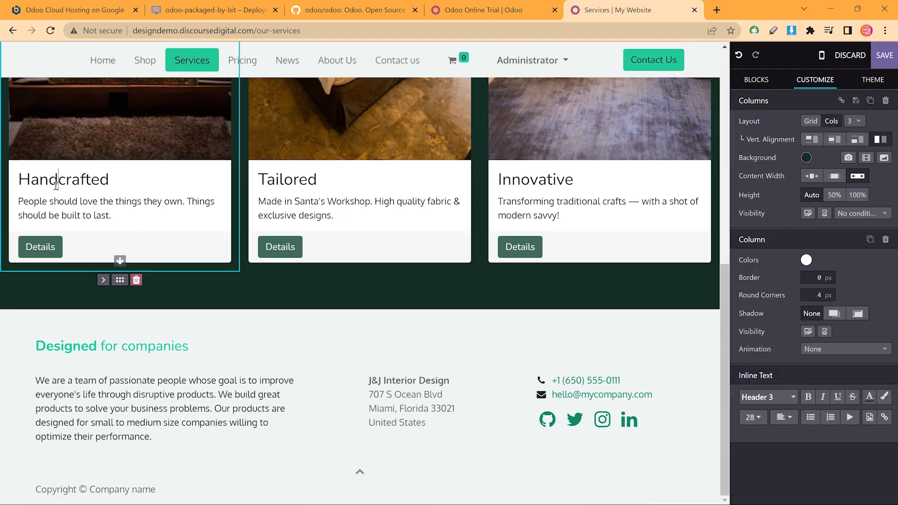
double_click(67, 184)
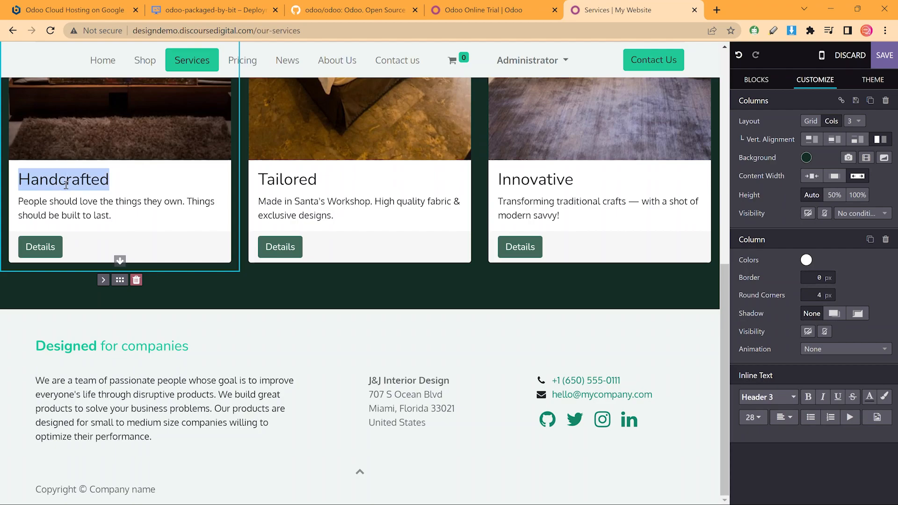
type("Interior Design")
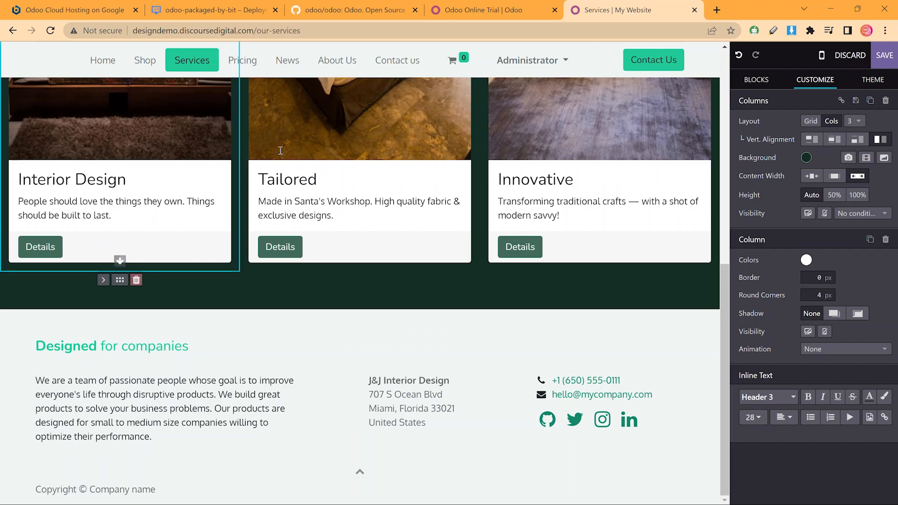
double_click(308, 177)
type("Produc")
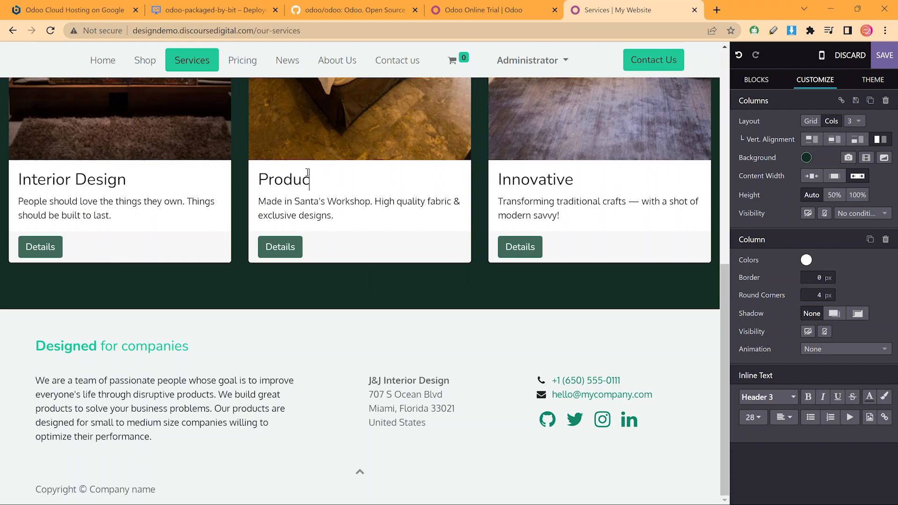
type("t Specifications")
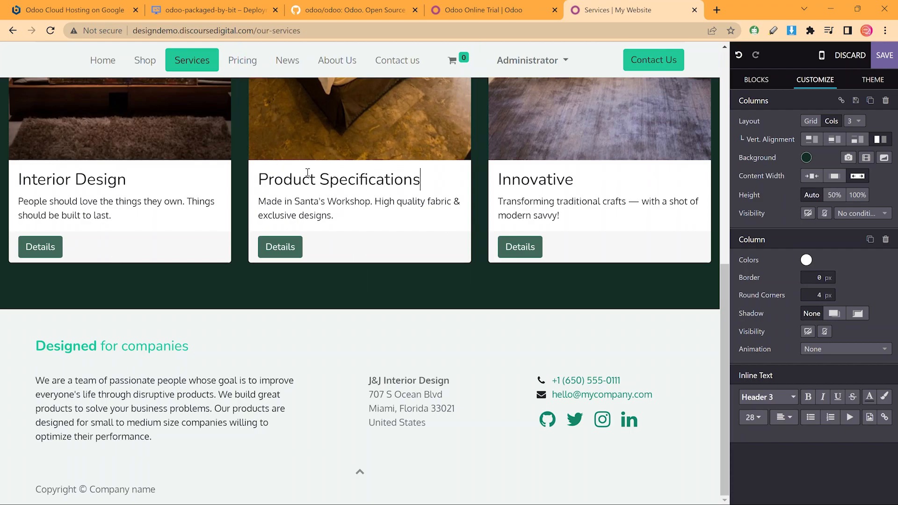
double_click(539, 173)
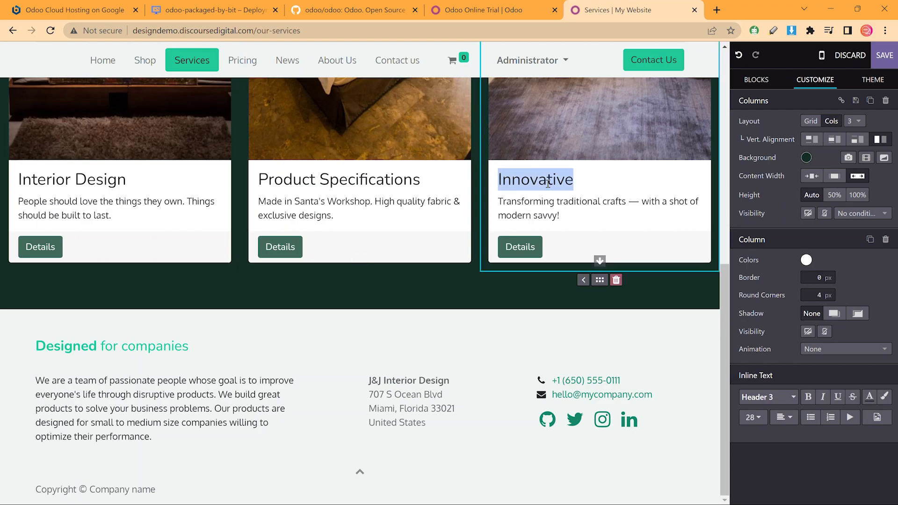
type("3D Design ")
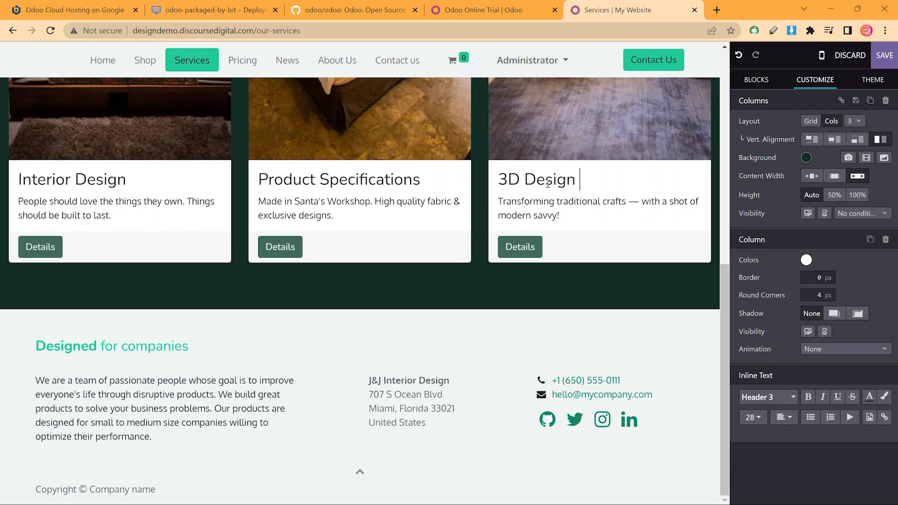
type("& Rendering")
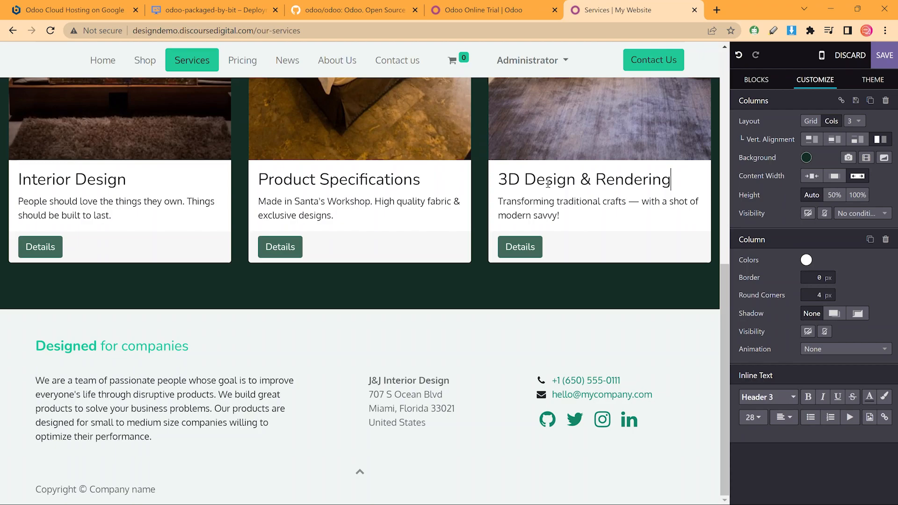
Review the new cards and save the Services page
scroll(546, 195, "up", 9)
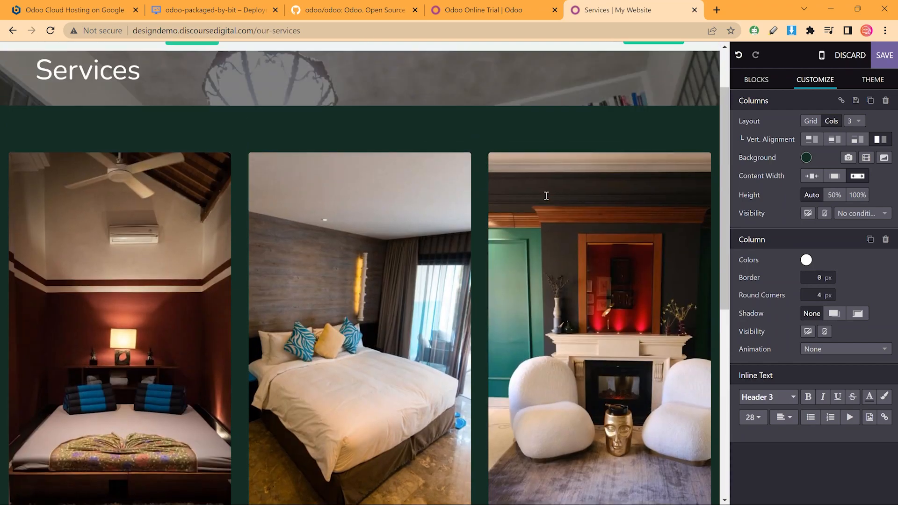
scroll(614, 247, "down", 3)
scroll(614, 247, "down", 7)
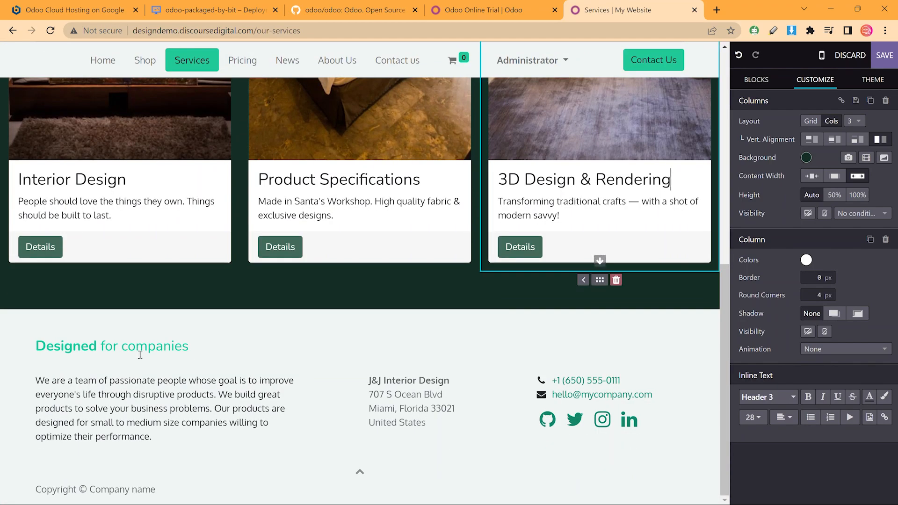
left_click(885, 55)
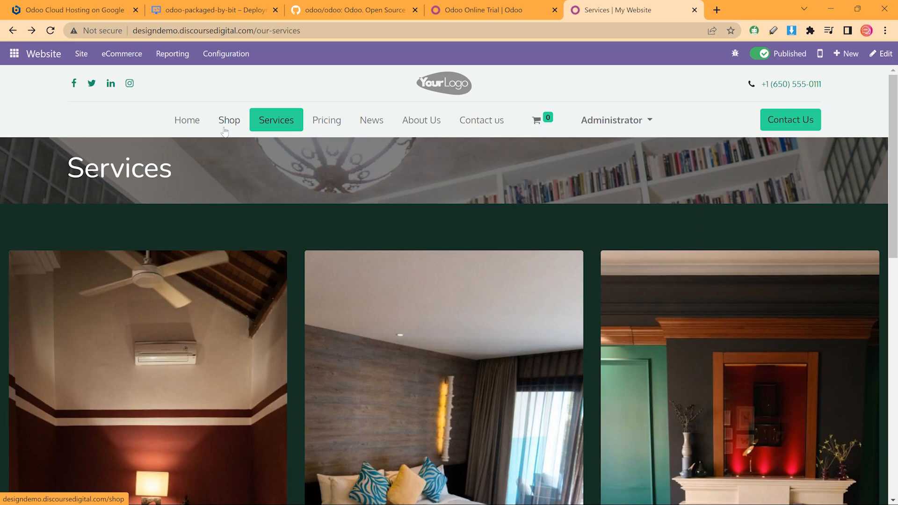
Search 'pri' in Blocks and drop a Pricelist block onto the Pricing page
scroll(431, 257, "down", 1)
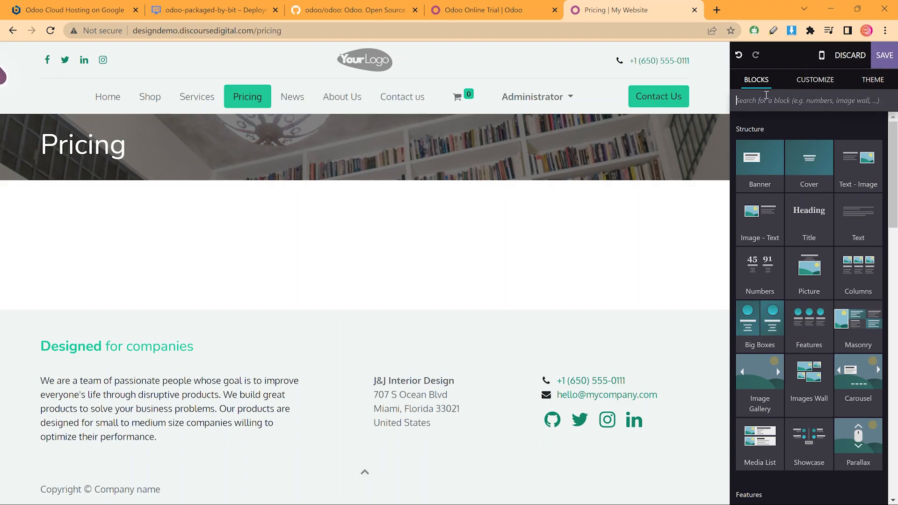
type("pri")
left_click_drag(816, 158, 683, 195)
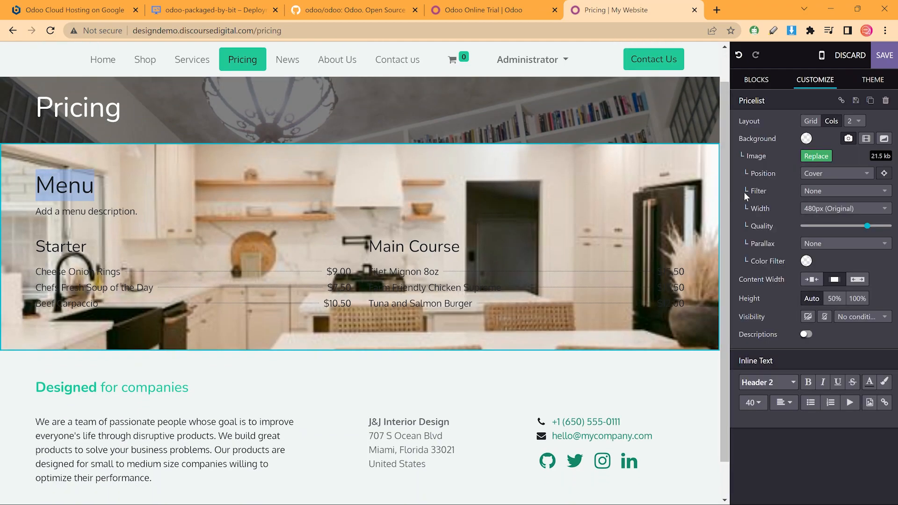
Remove the kitchen background image from the pricelist section
left_click(825, 210)
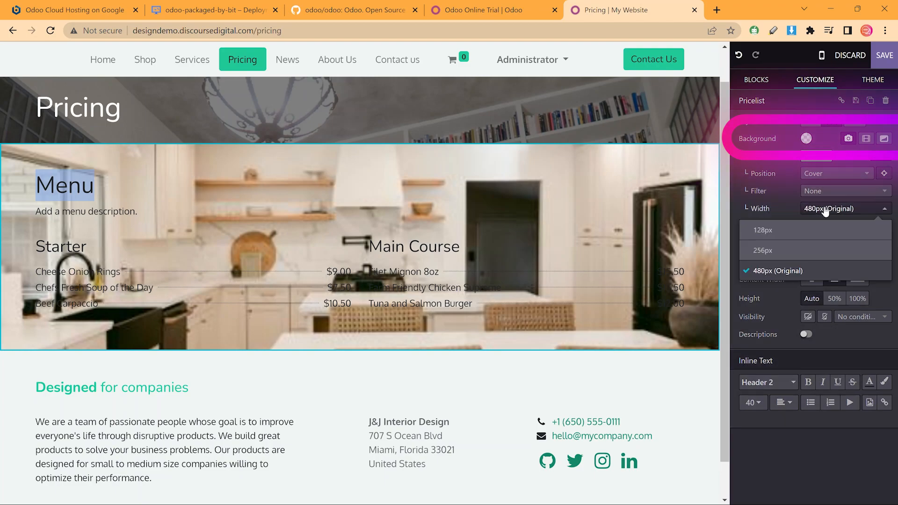
left_click(825, 210)
left_click(848, 139)
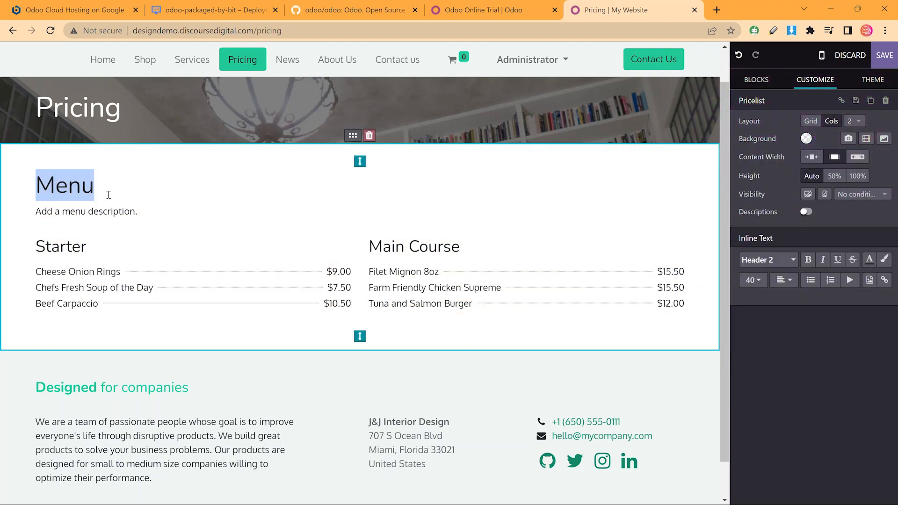
Title the pricelist 'Design Services' with the description 'A curated collection of services to give you an idea of pricing'
type("D")
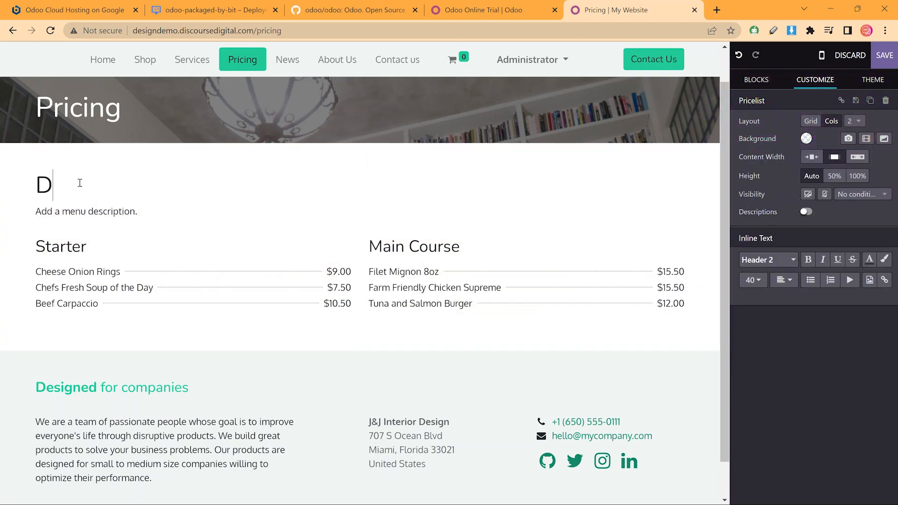
type("esign Services")
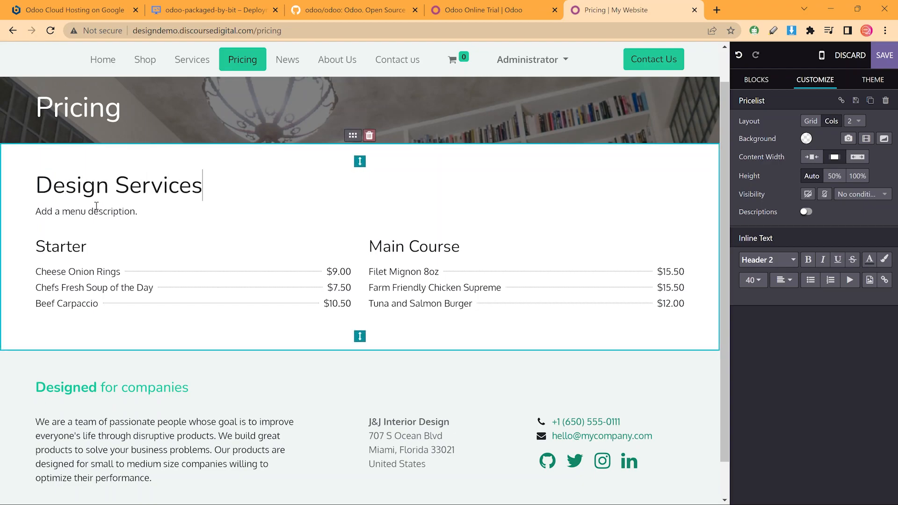
left_click_drag(36, 211, 137, 212)
type("A")
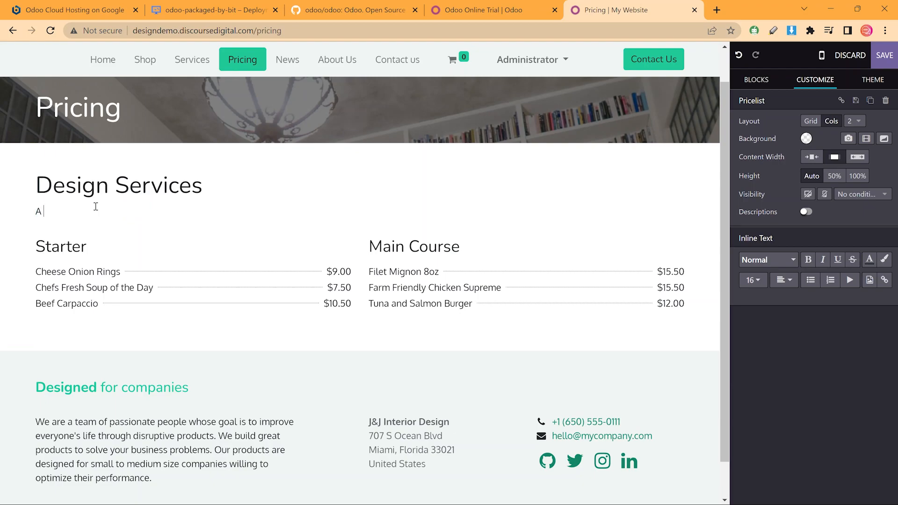
type(" curated collection of ser")
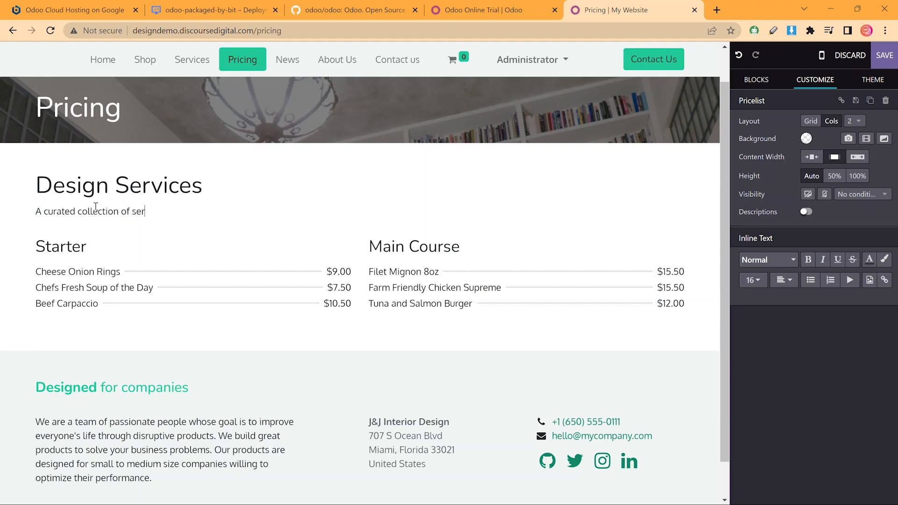
type("vices to give you an idea of pricing.")
Rename the Starter and Main Course columns to Design and Specification
double_click(57, 237)
type("Design")
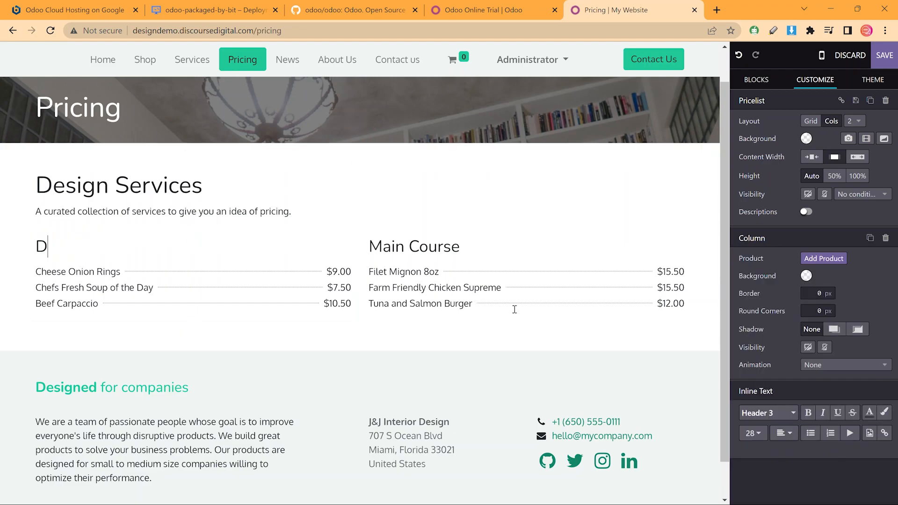
double_click(399, 246)
type("Specification")
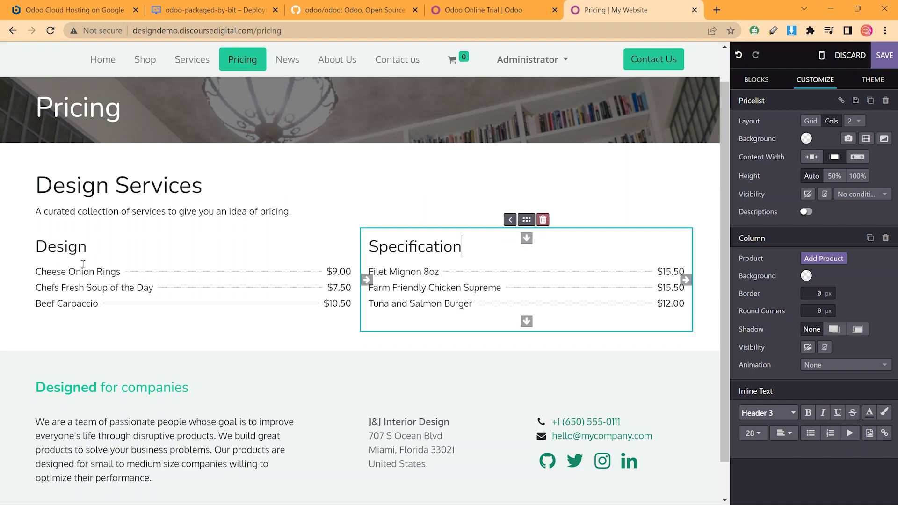
triple_click(116, 275)
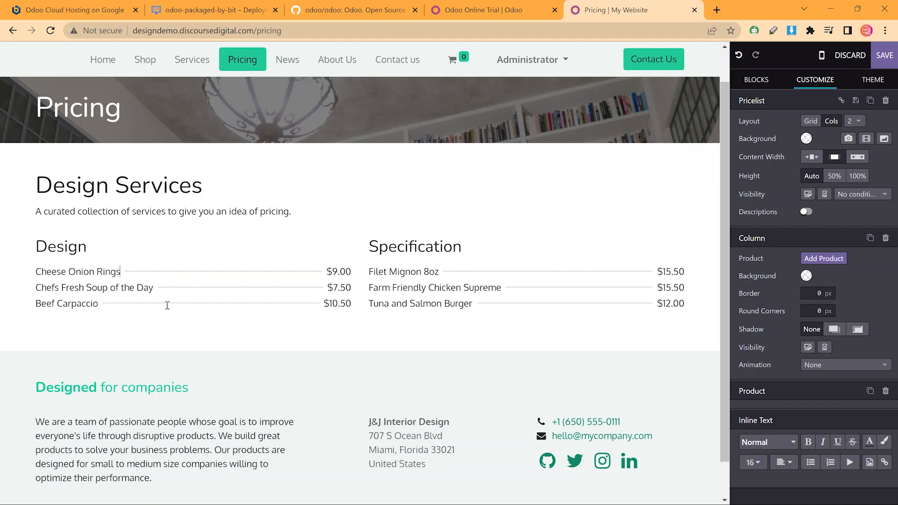
Rename the first item Consultation and change its price to end in 99
type("Consultation")
triple_click(340, 271)
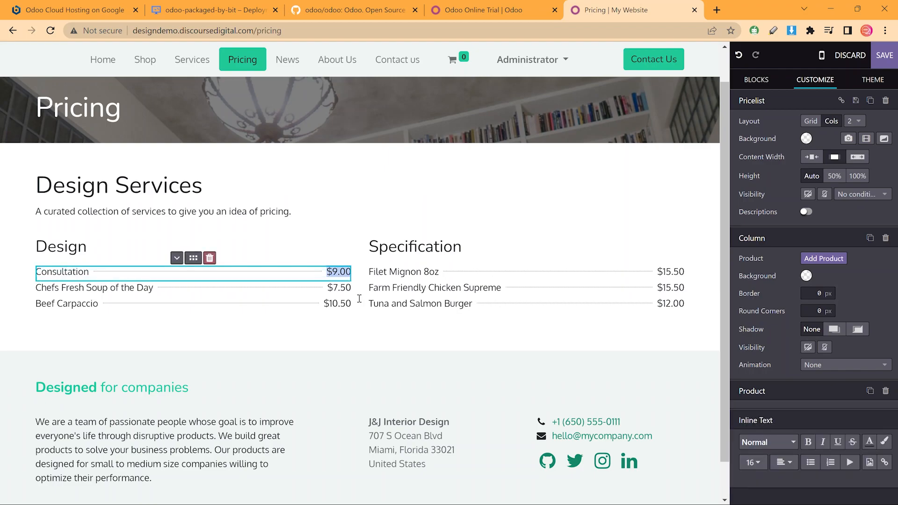
key("Right")
key("Left")
key("BackSpace")
type("99")
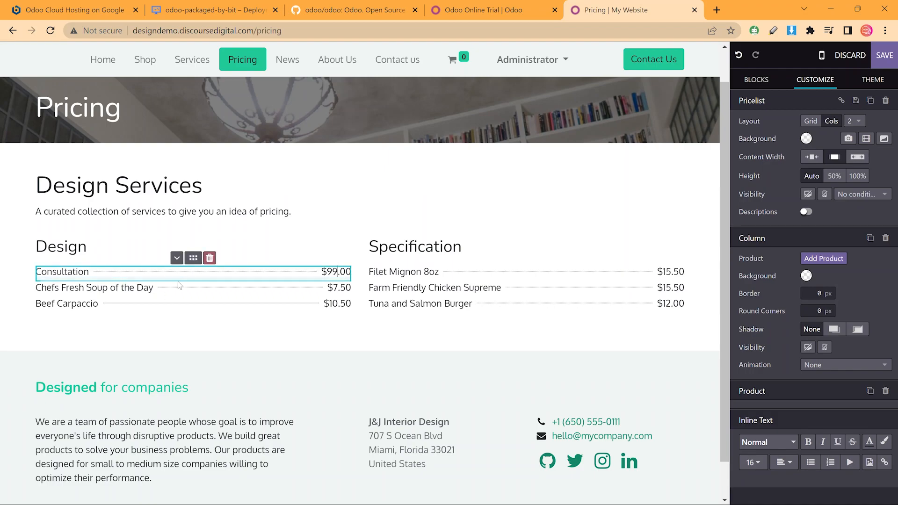
Replace the second item with 'Small Rooms < 500sq ft' priced 'starting at $999'
triple_click(202, 287)
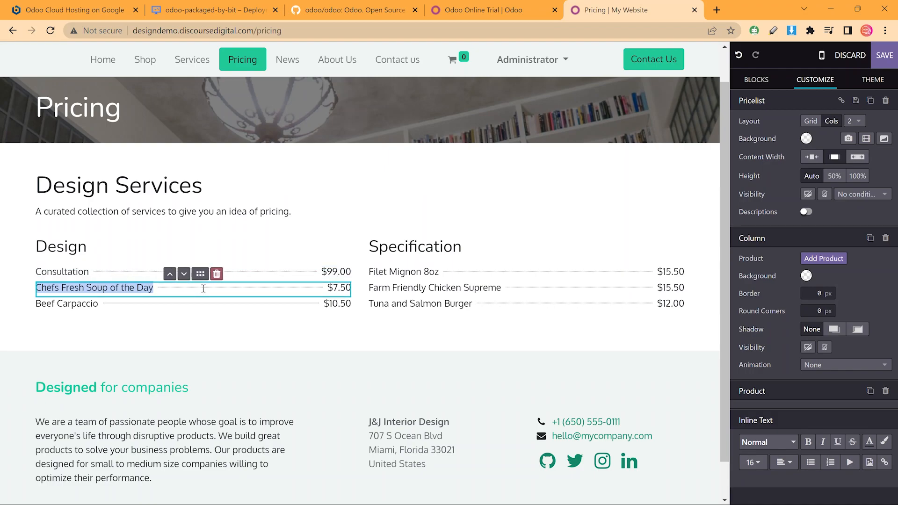
type("Sm")
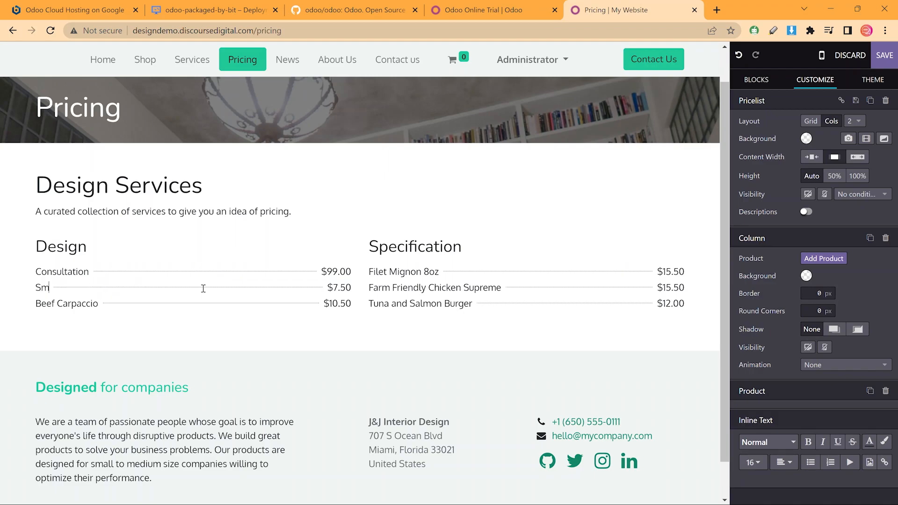
type("all Rooms < 500sq ft")
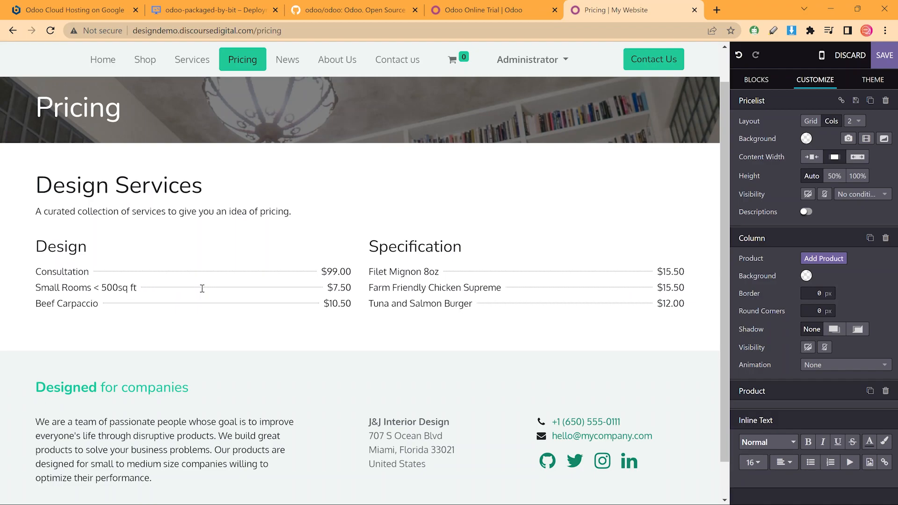
triple_click(336, 288)
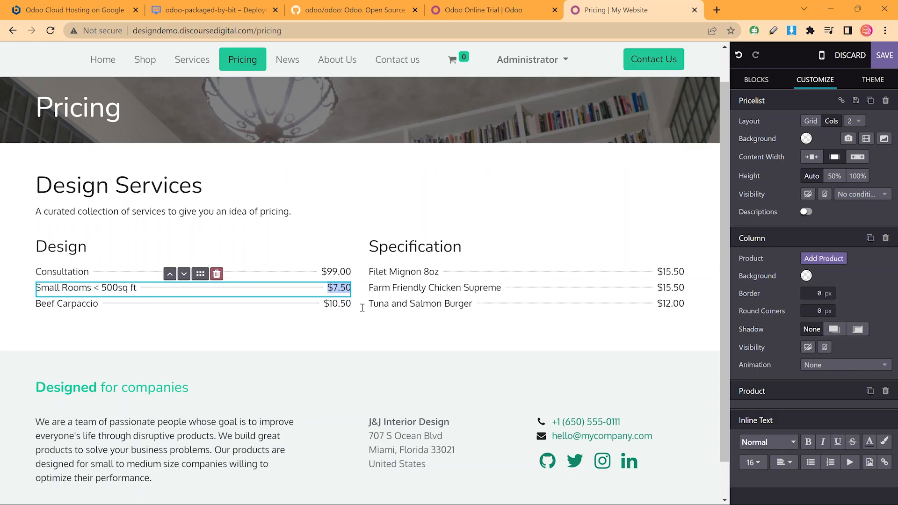
type("starting ar")
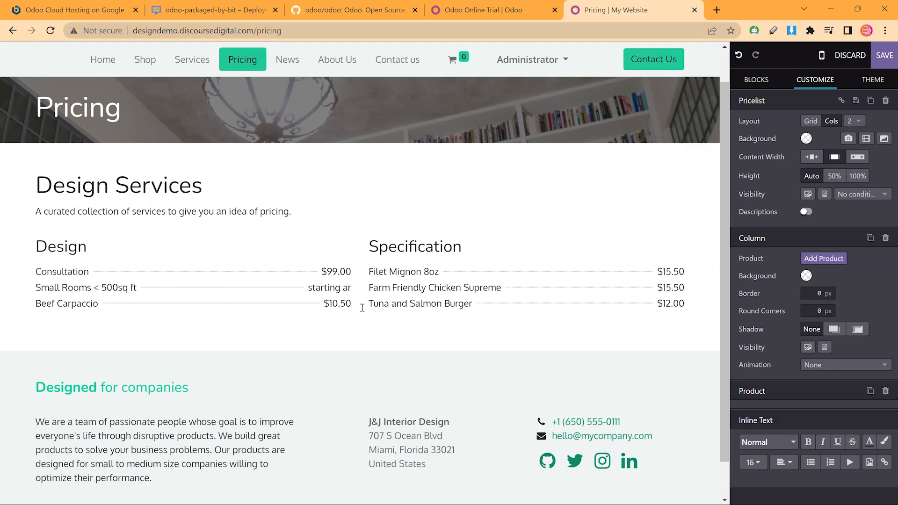
key("BackSpace")
type("t $999")
Replace the third item with 'Large Rooms > 500 sq ft' priced '$100/hr (min 20hrs)'
triple_click(96, 306)
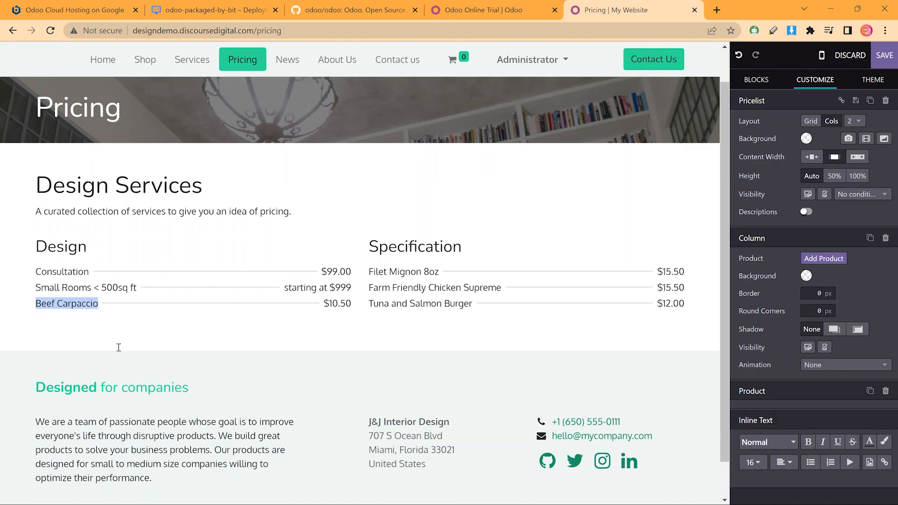
type("Large Rooms")
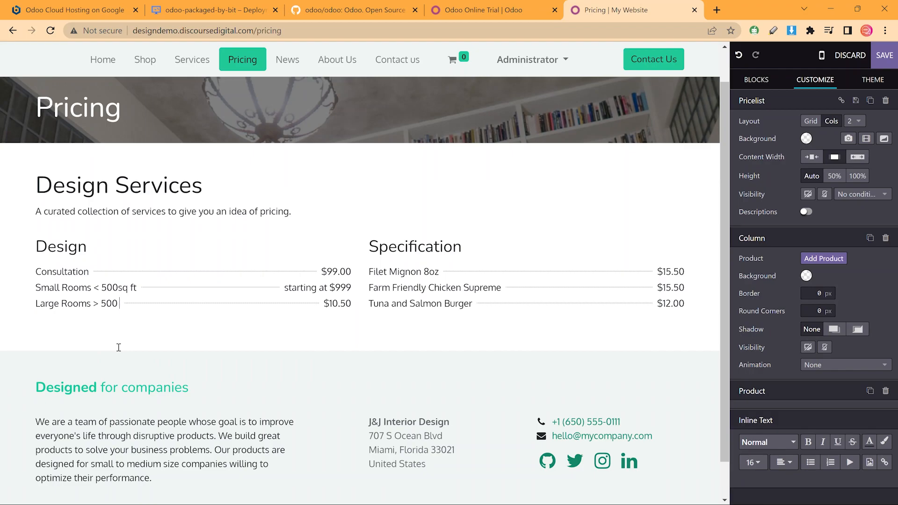
type("> 500 sq ft")
double_click(331, 304)
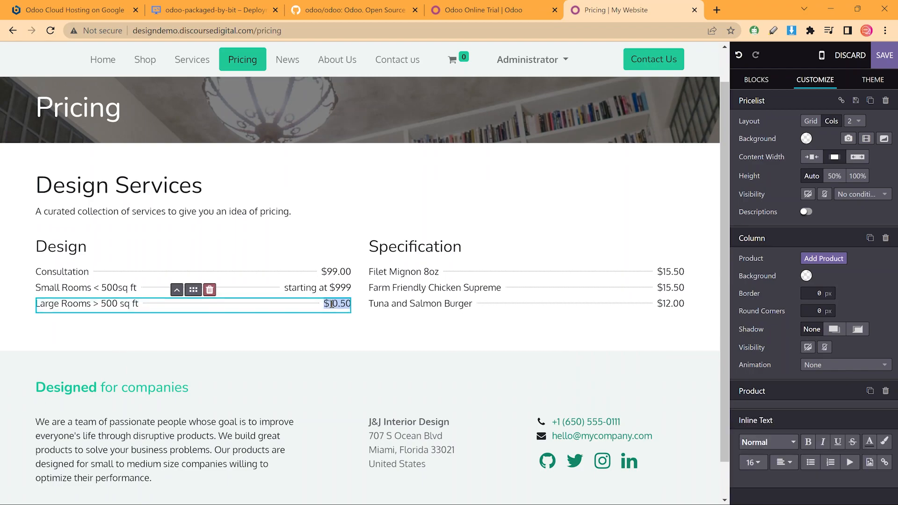
type("$")
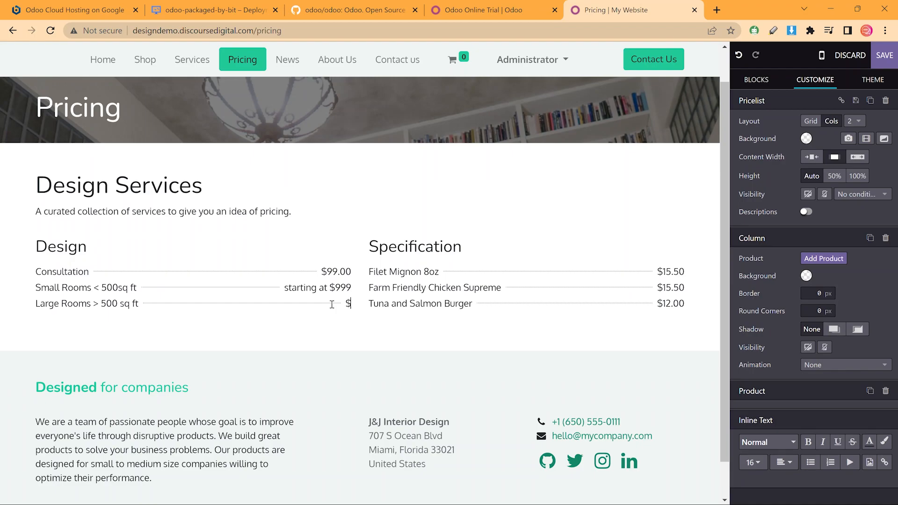
type("100/")
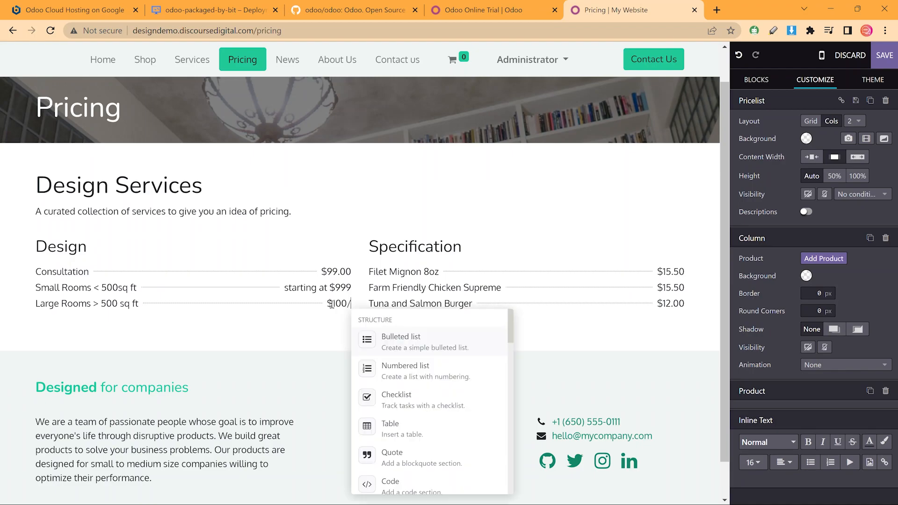
type("hr Min 20hrs)")
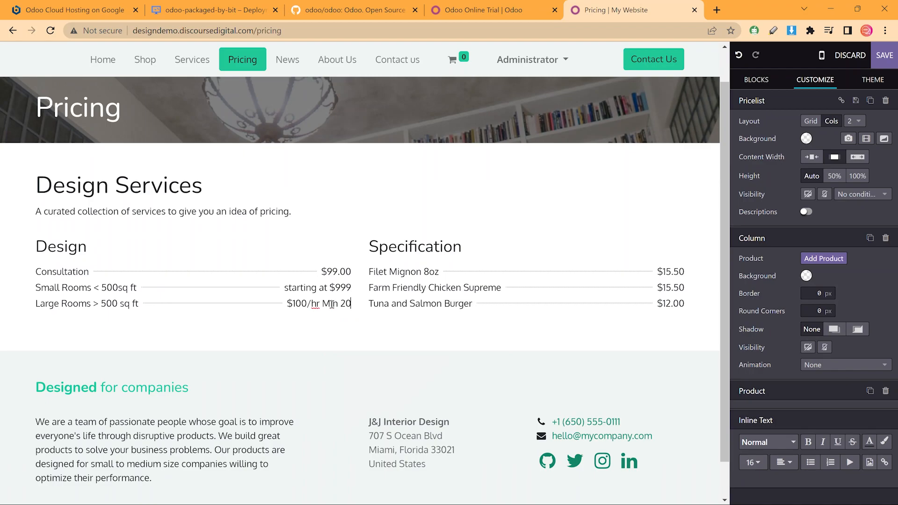
key("Left")
key("Left")
key("Left")
type("(")
key("Delete")
type("m")
left_click(572, 162)
Replace Filet Mignon 8oz with 'Product Specification' priced '10% of Total'
left_click(441, 276)
key("Home")
type("Product Specification")
key("shift+Right")
key("shift+Right")
key("shift+Right")
key("shift+Right")
key("shift+Right")
key("shift+Right")
key("BackSpace")
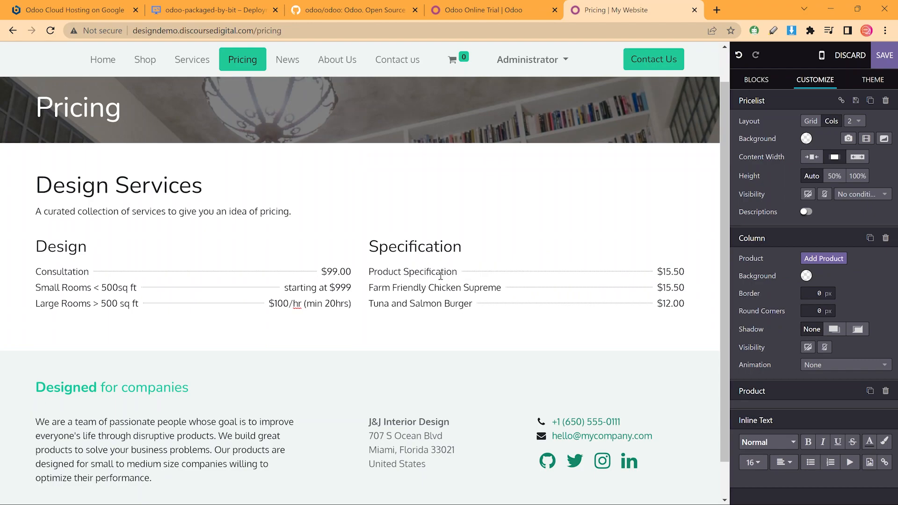
left_click_drag(659, 272, 750, 331)
type("10% of Total")
Replace the chicken item with 'Specification & Installation Management' priced 'starting at $599'
triple_click(499, 290)
key("Home")
type("Specification & Installation Management")
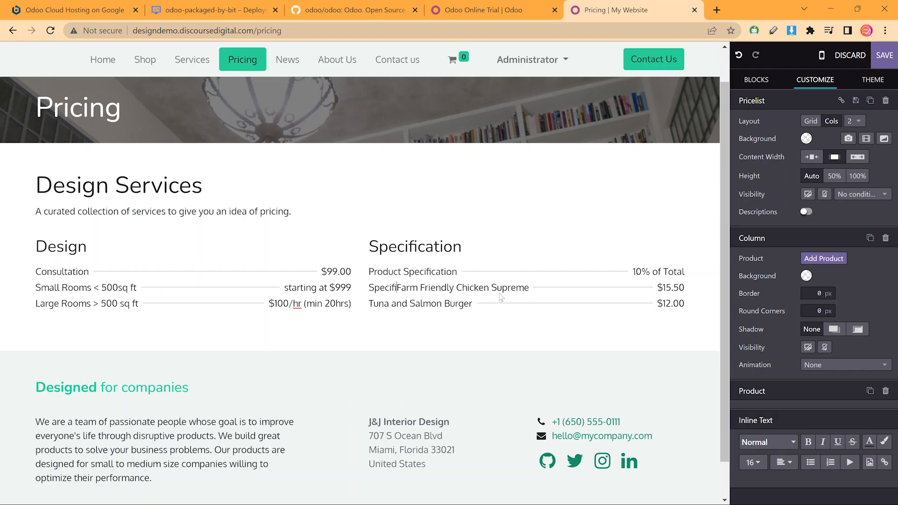
key("shift+End")
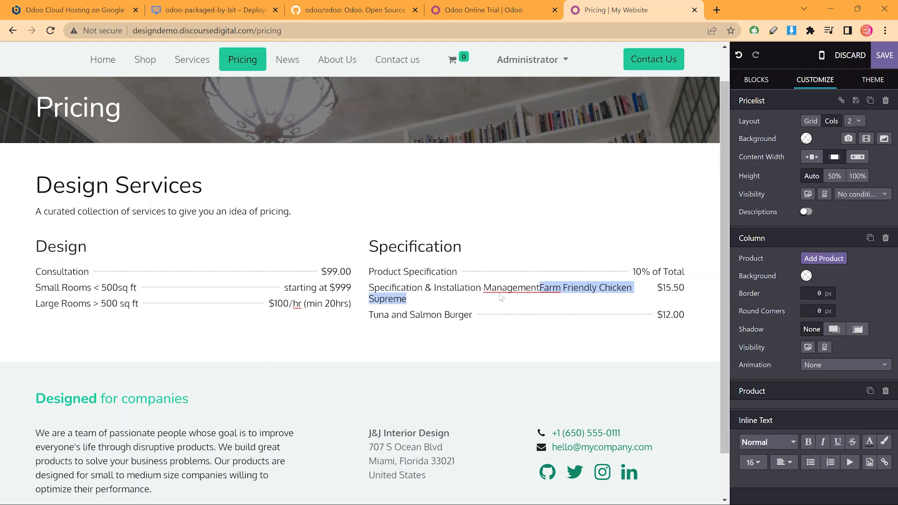
key("Delete")
left_click_drag(657, 287, 689, 336)
type("starting at $")
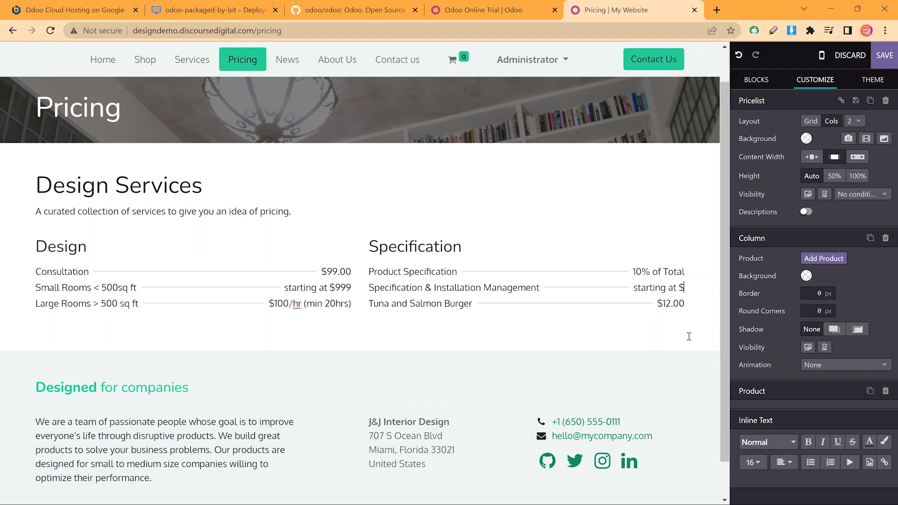
type("599")
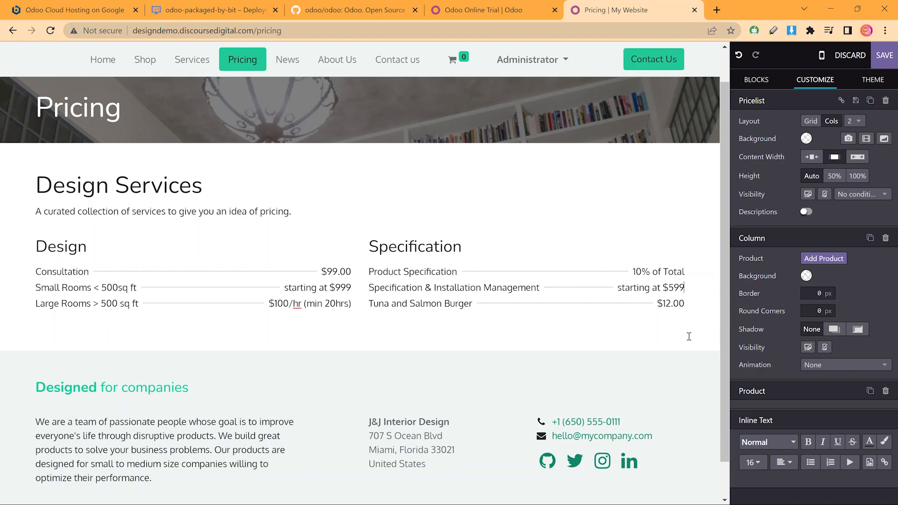
Delete the Tuna and Salmon Burger row, save, then browse the Services and News pages
left_click_drag(369, 304, 470, 313)
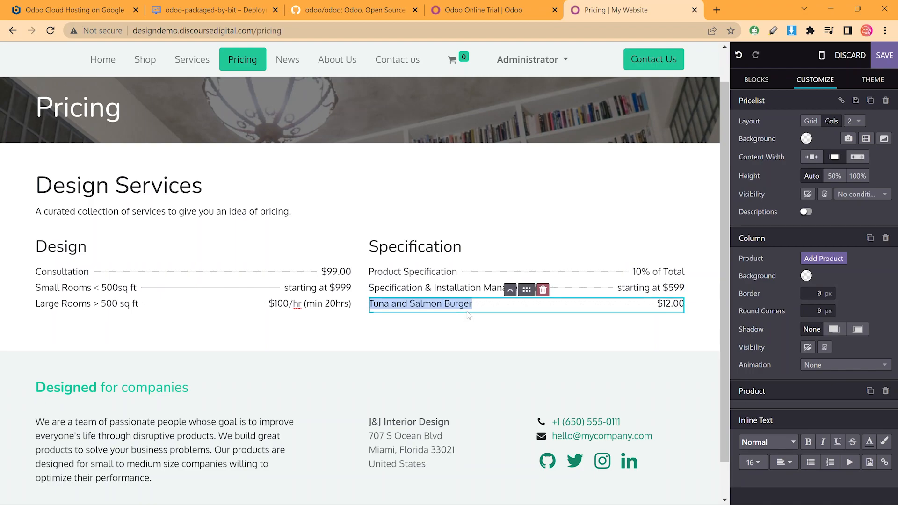
left_click(543, 290)
left_click(607, 184)
left_click(884, 57)
left_click(276, 120)
left_click(372, 120)
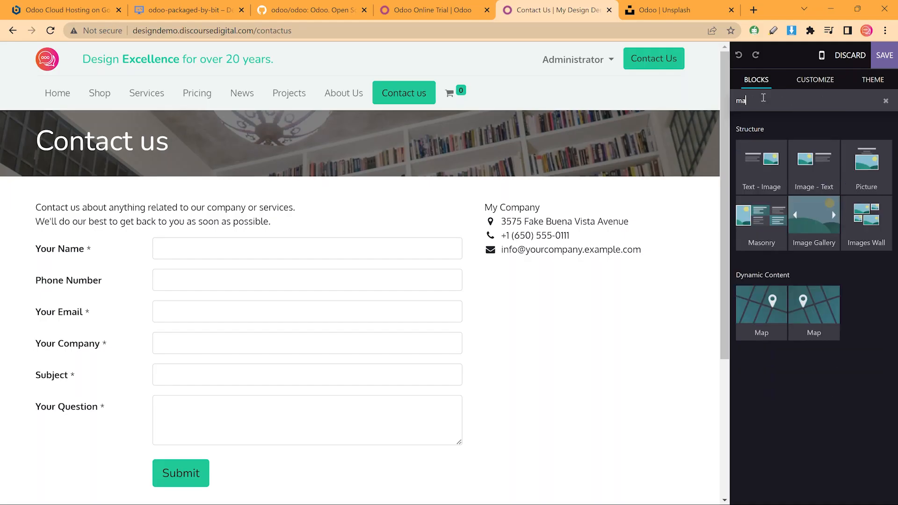
Add a Map block below the Contact Us form
type("p")
scroll(651, 147, "down", 4)
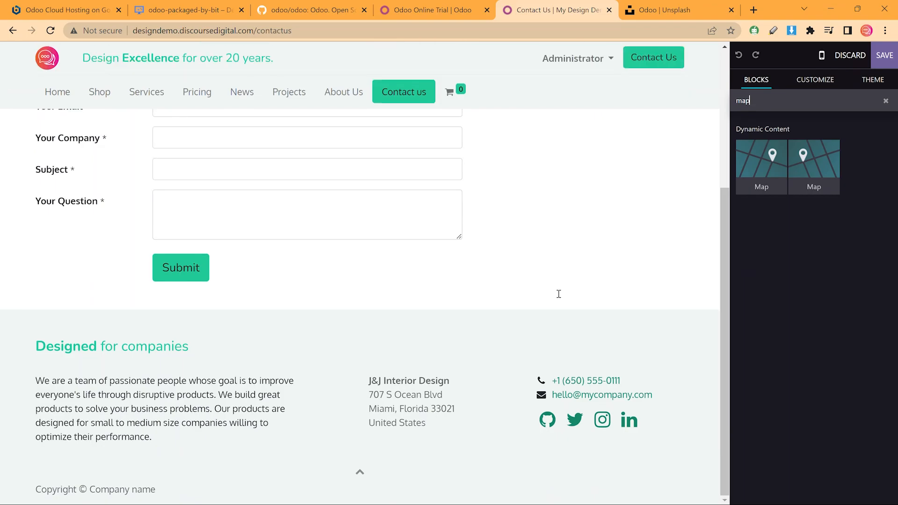
left_click_drag(762, 161, 555, 312)
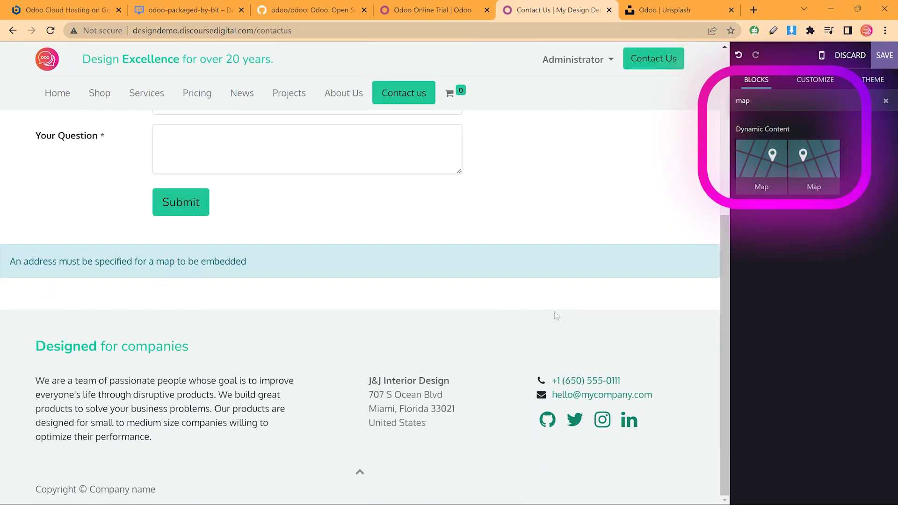
left_click(499, 260)
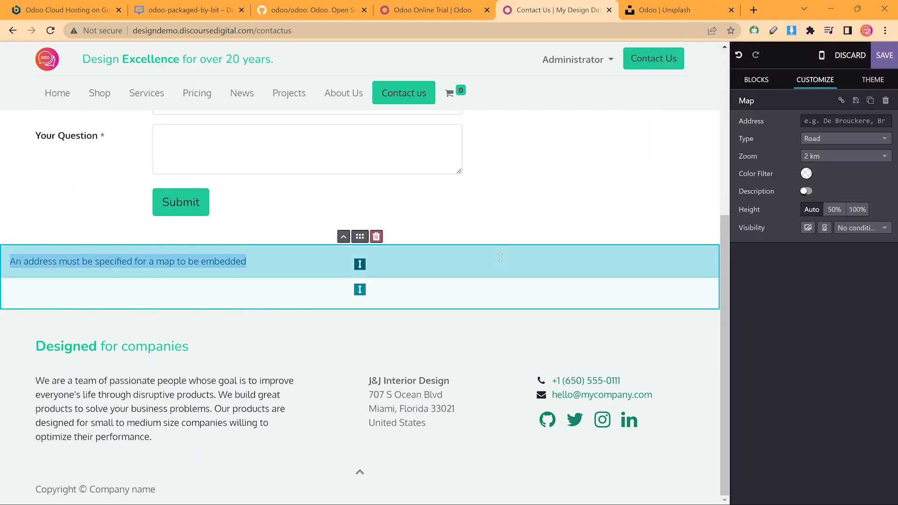
left_click(863, 120)
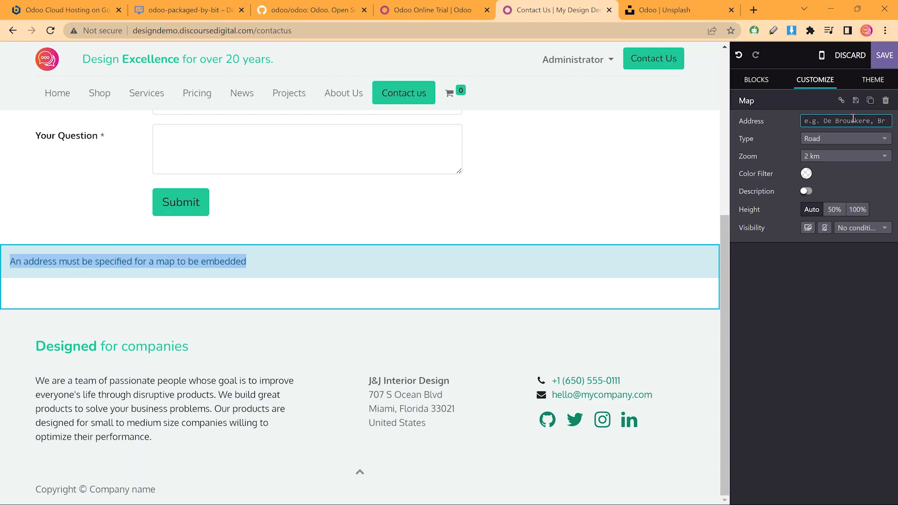
key("Return")
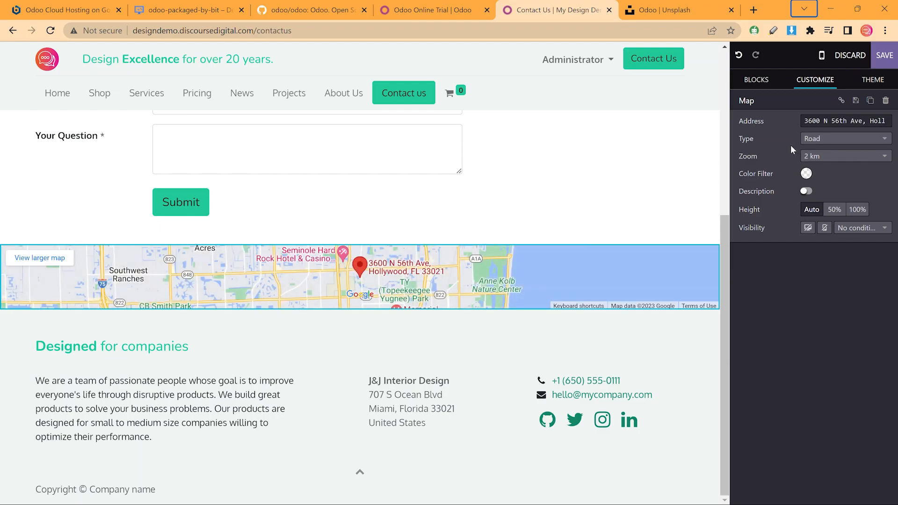
Make the map half-screen tall with its description shown, keeping the Road type
left_click(831, 210)
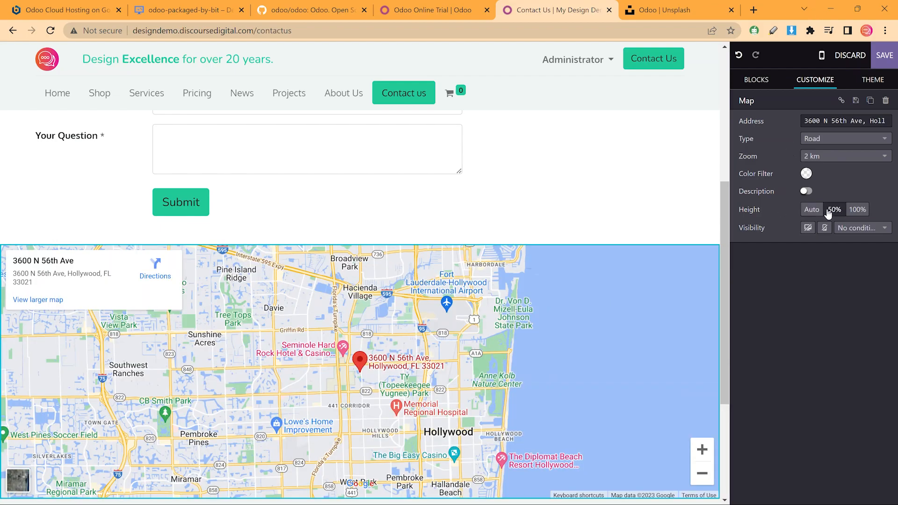
left_click(805, 191)
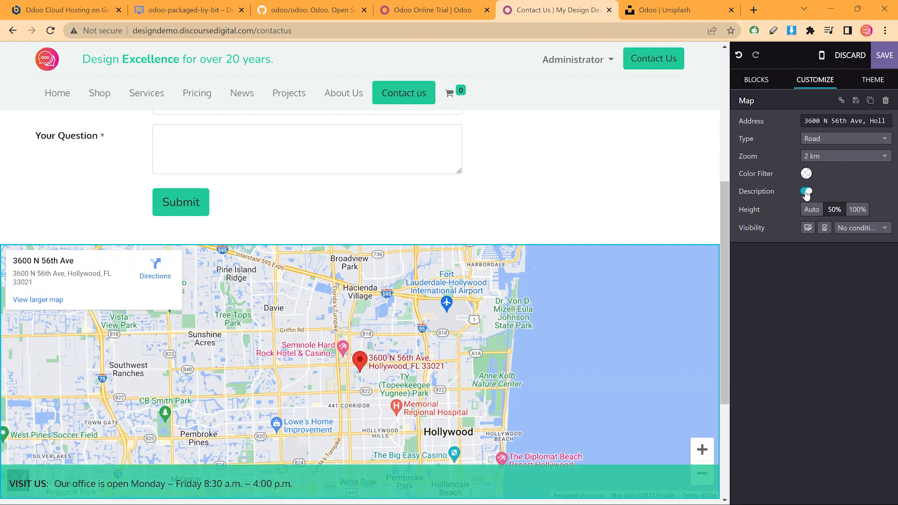
left_click(806, 192)
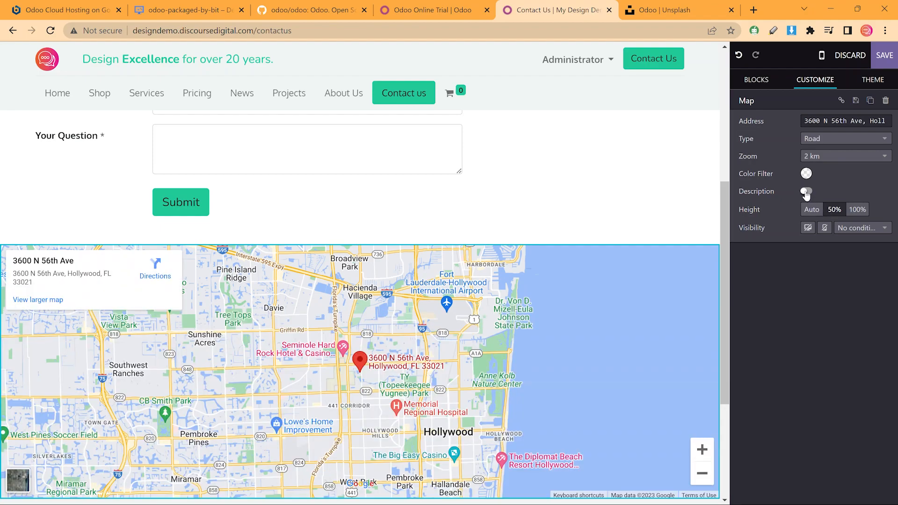
scroll(653, 140, "down", 3)
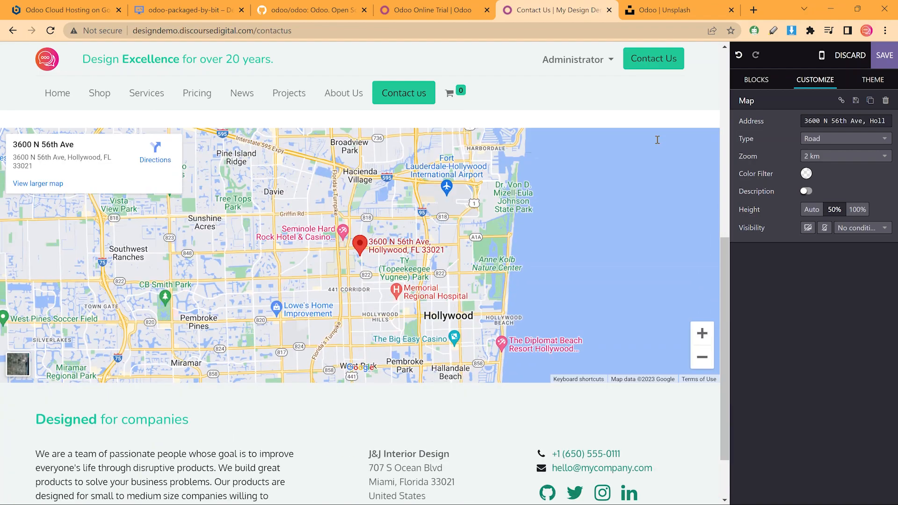
left_click(807, 191)
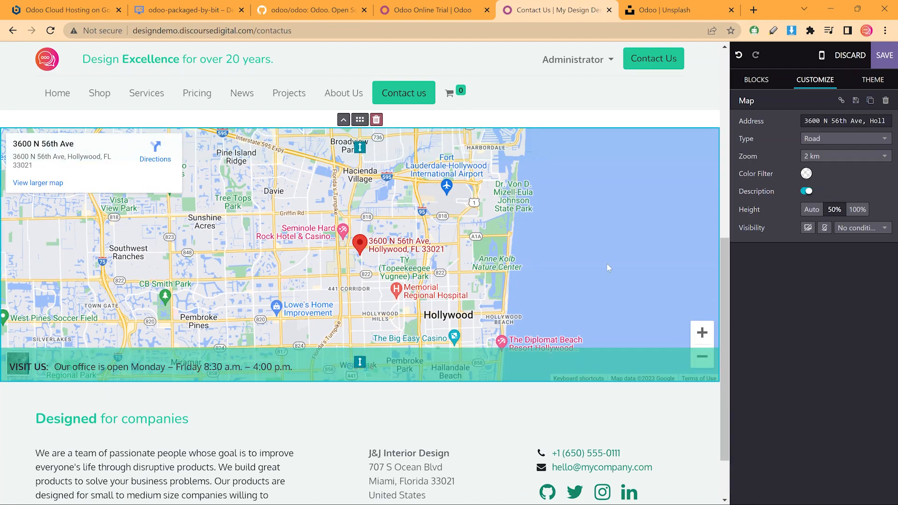
left_click(833, 139)
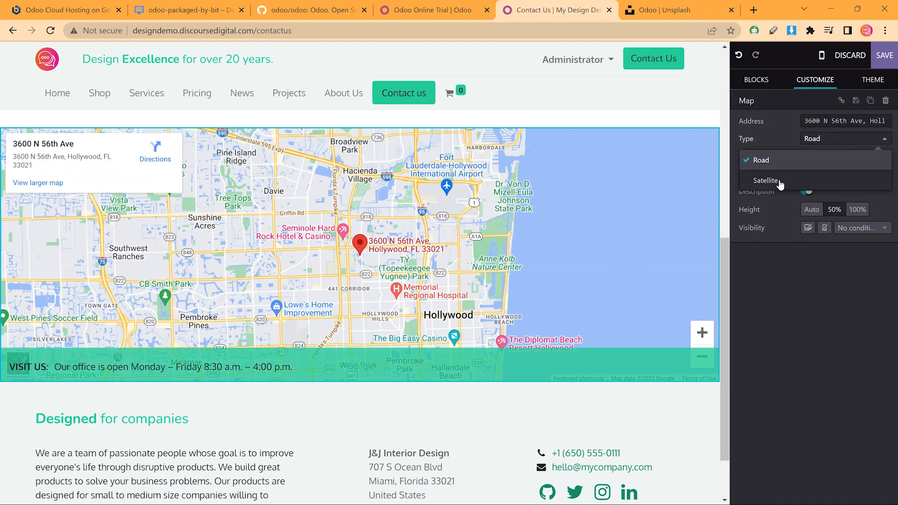
left_click(773, 134)
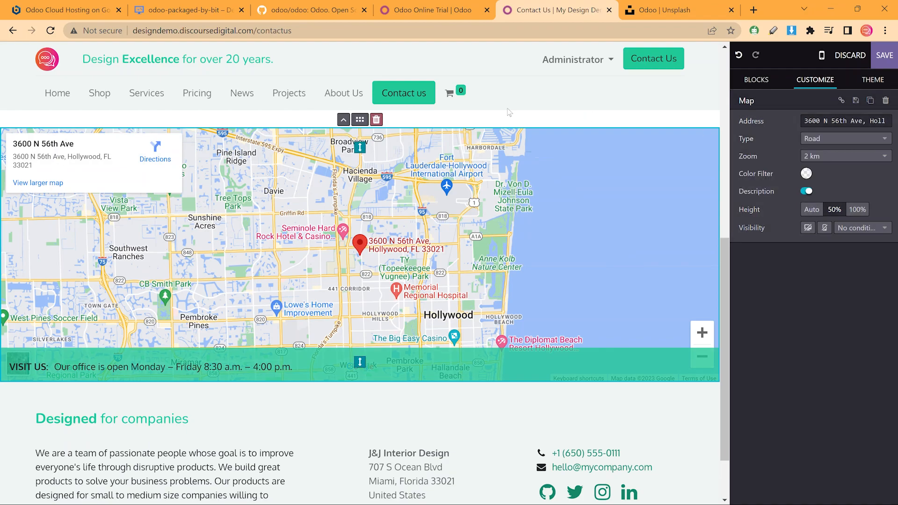
scroll(657, 97, "up", 10)
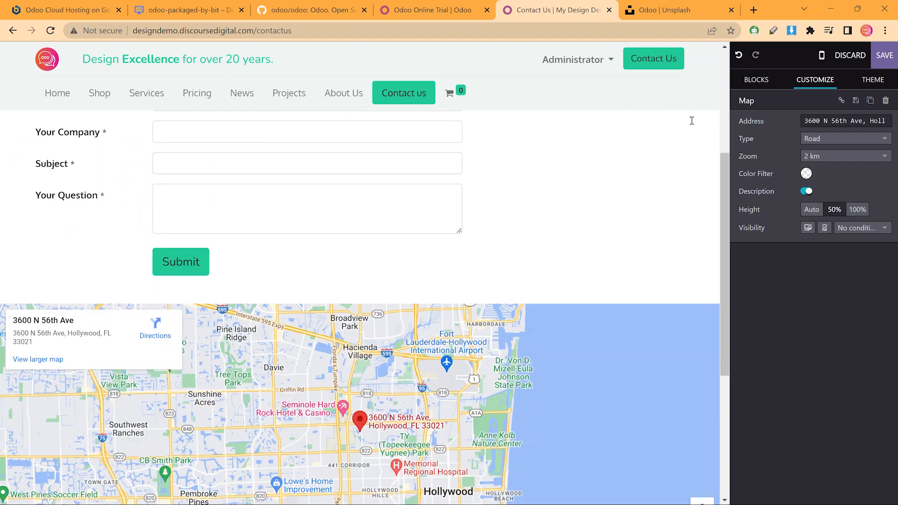
Replace the contact company name with J&J Interior Design and enter the street address
double_click(524, 207)
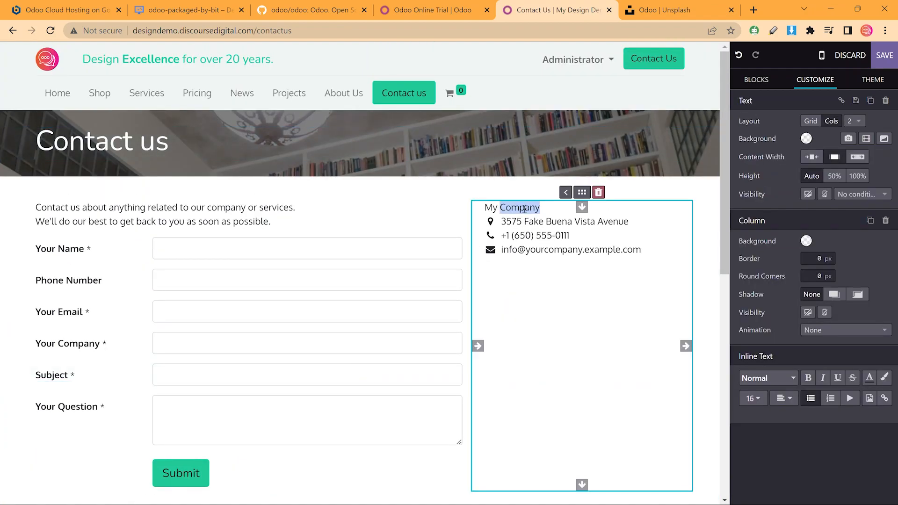
key("End")
key("shift+Home")
type("J")
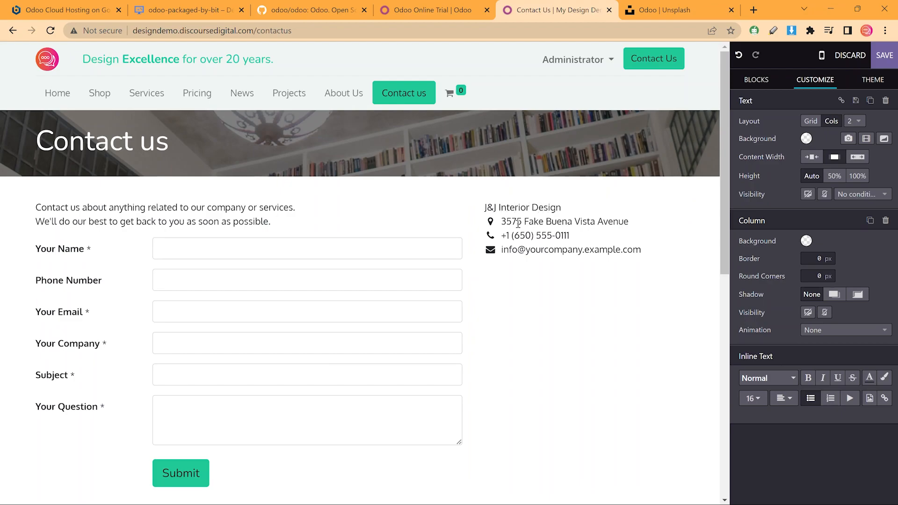
key("shift+Home")
type("10")
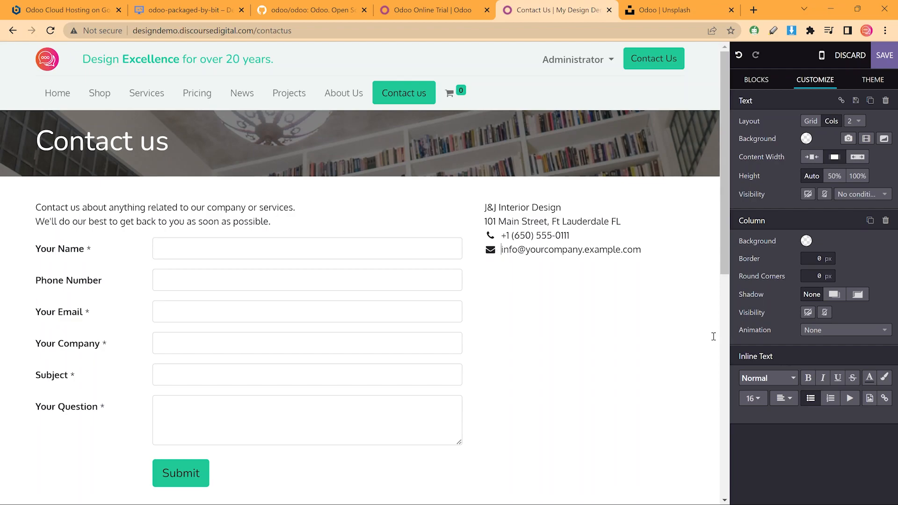
Enter the contact e-mail address, fix its typo, and update the phone area code
key("shift+End")
type("in")
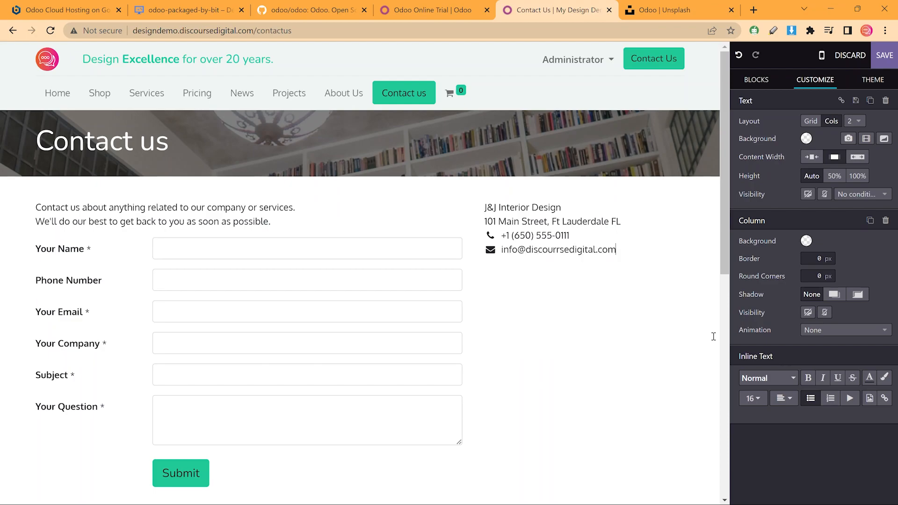
left_click(561, 248)
key("BackSpace")
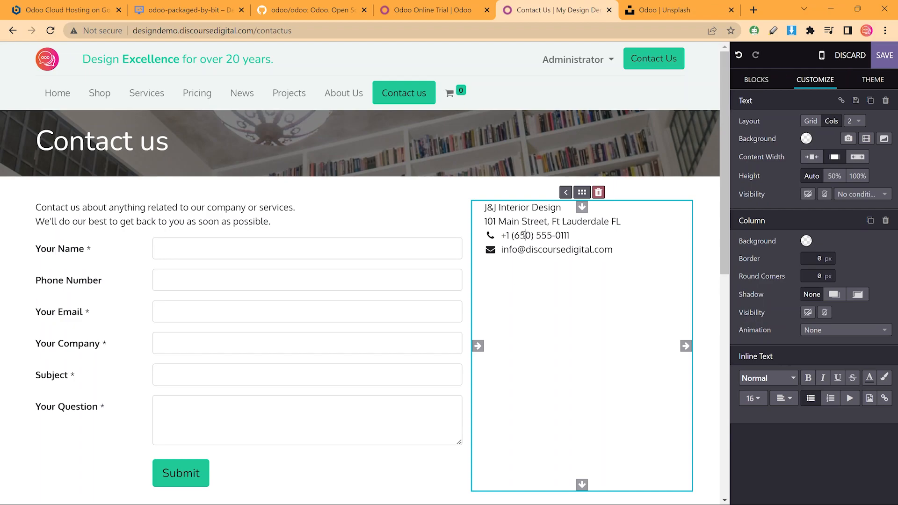
type("55")
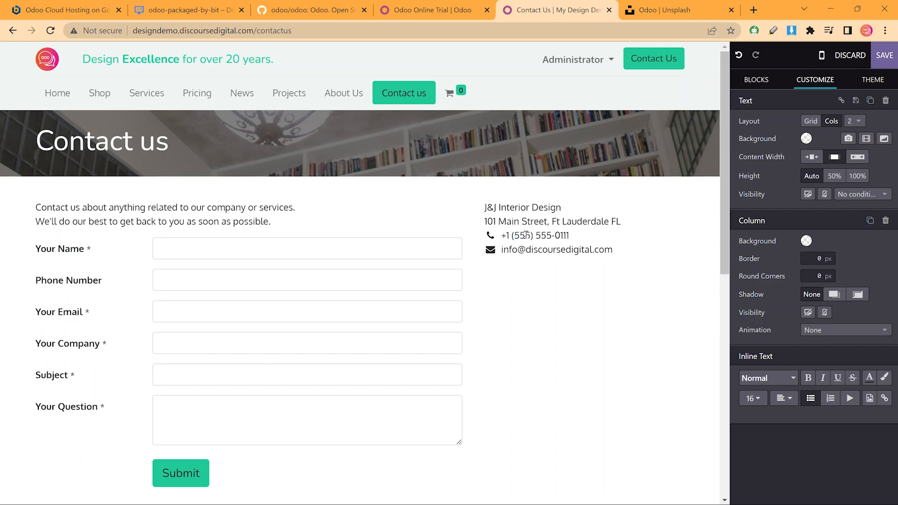
left_click(872, 79)
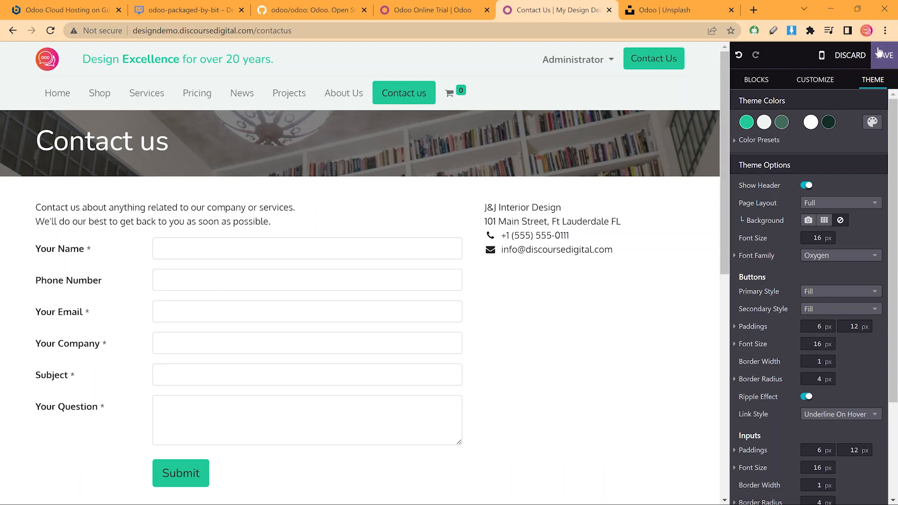
type("map")
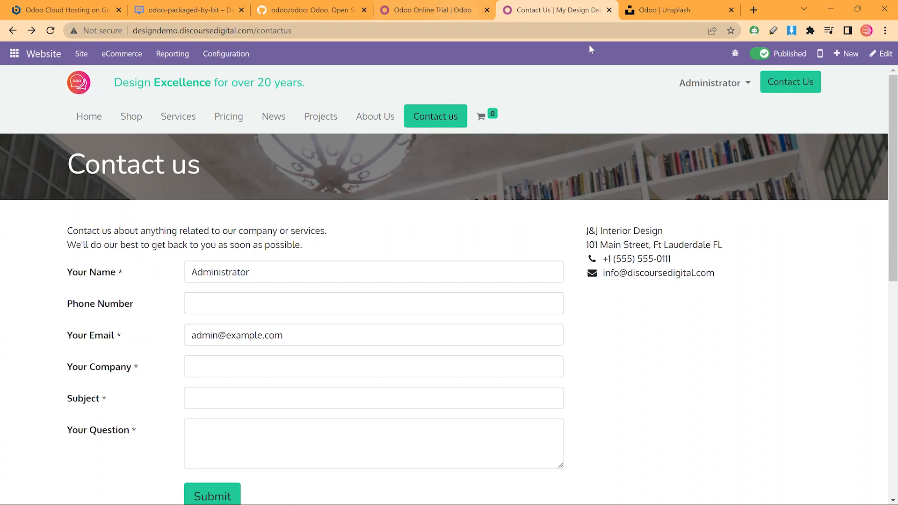
Scroll through the Projects page in mobile preview, then return to desktop in the editor
left_click(885, 54)
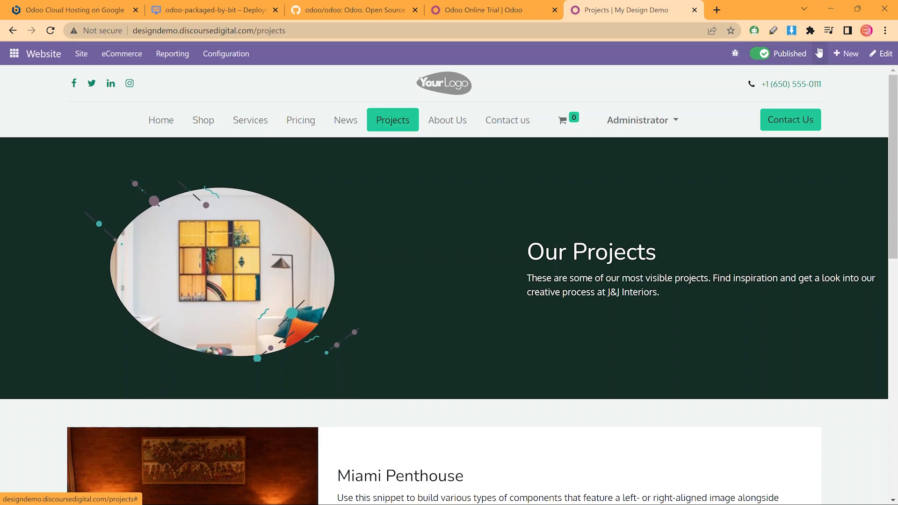
left_click(819, 53)
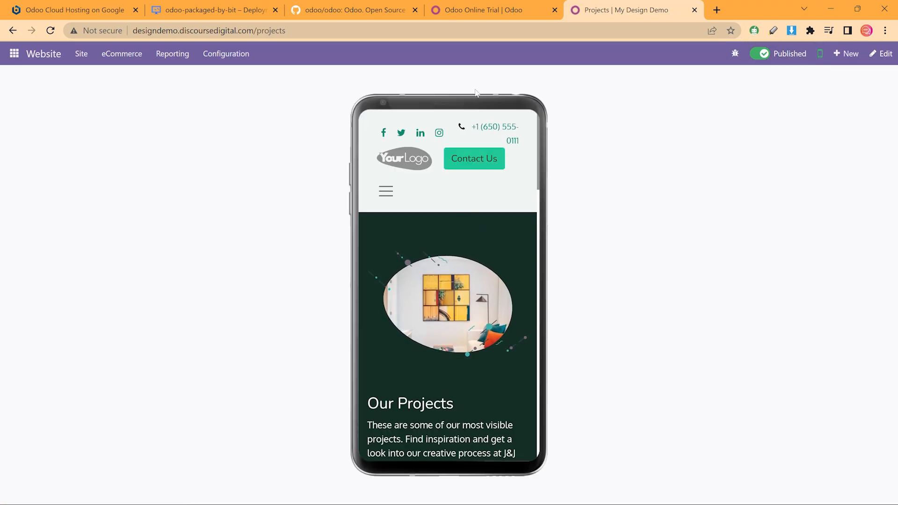
scroll(465, 197, "down", 5)
scroll(463, 211, "up", 4)
scroll(468, 233, "down", 8)
scroll(476, 252, "down", 3)
scroll(476, 255, "up", 12)
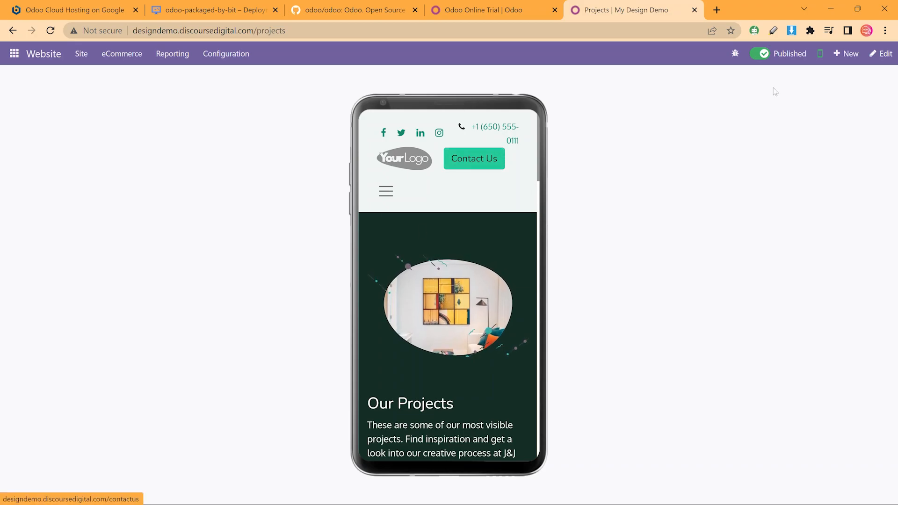
left_click(821, 55)
left_click(888, 60)
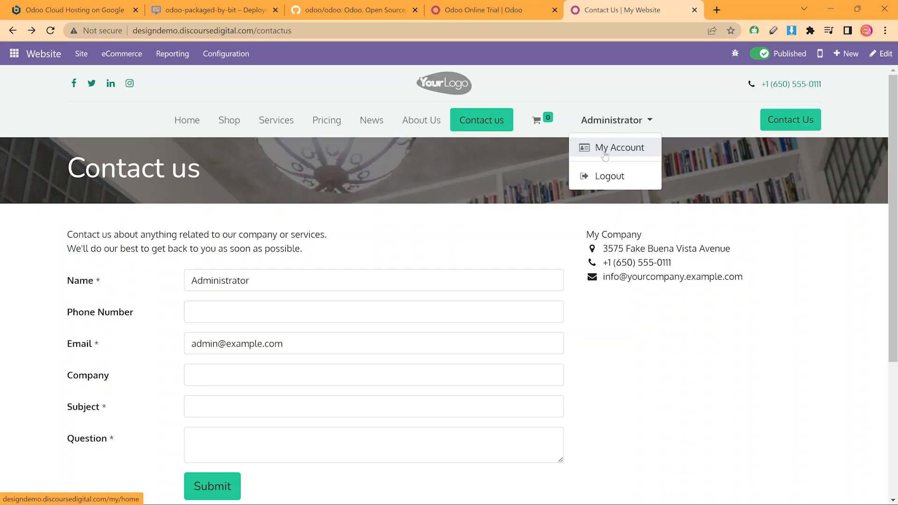
Open the administrator's My Portal page from the account menu
left_click(605, 148)
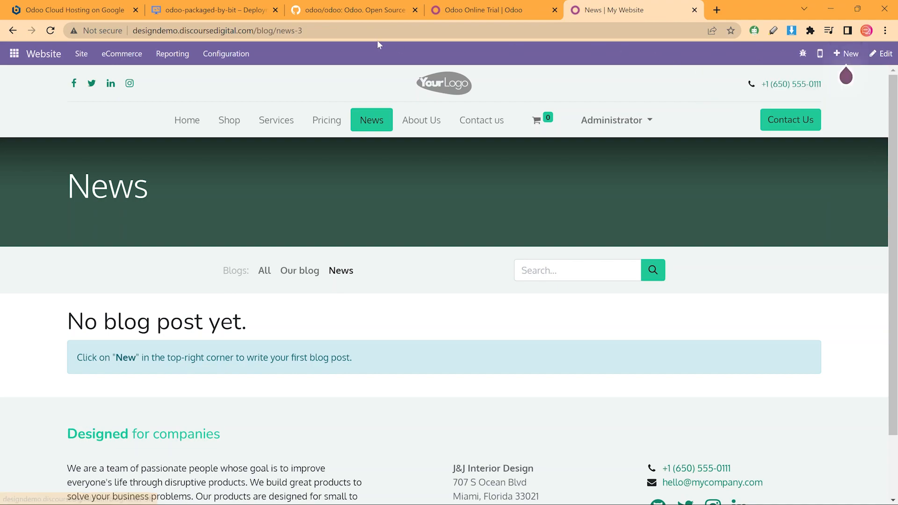
Review the Blogs list under Configuration, then go back to the News blog and choose + New
left_click(238, 60)
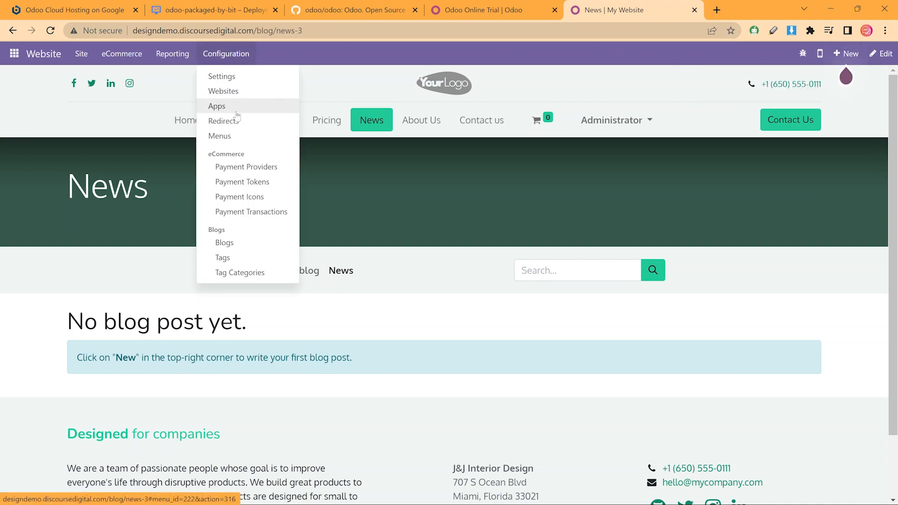
left_click(241, 243)
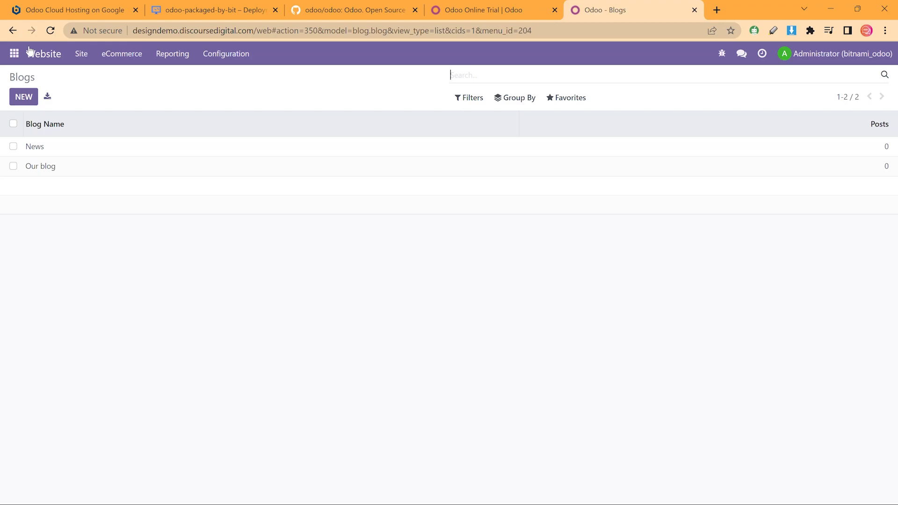
left_click(14, 29)
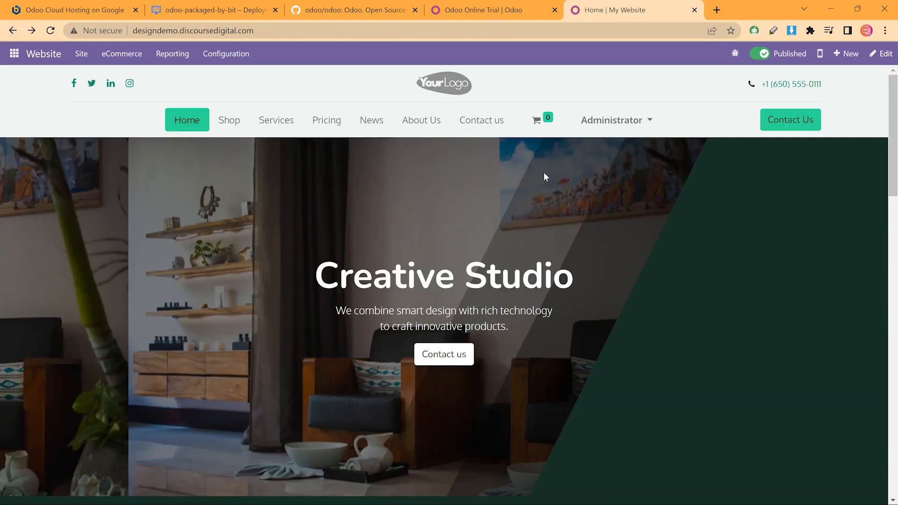
left_click(371, 123)
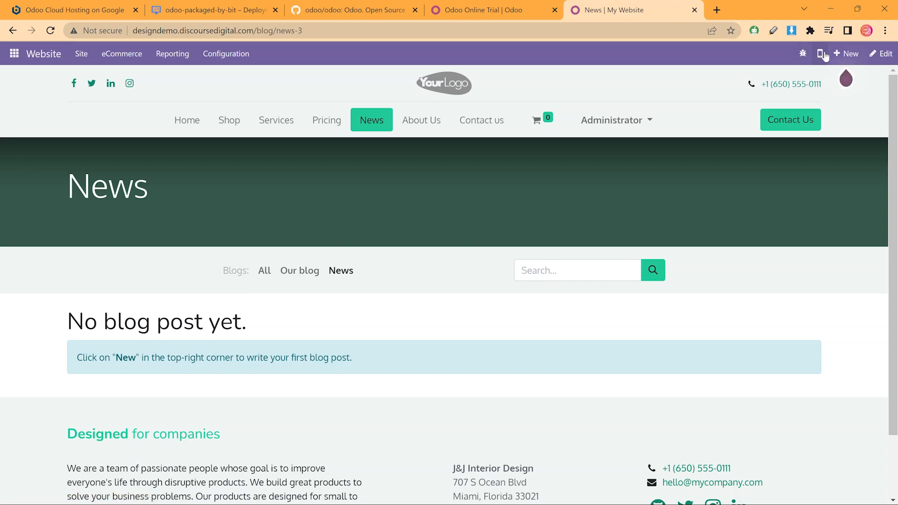
left_click(853, 55)
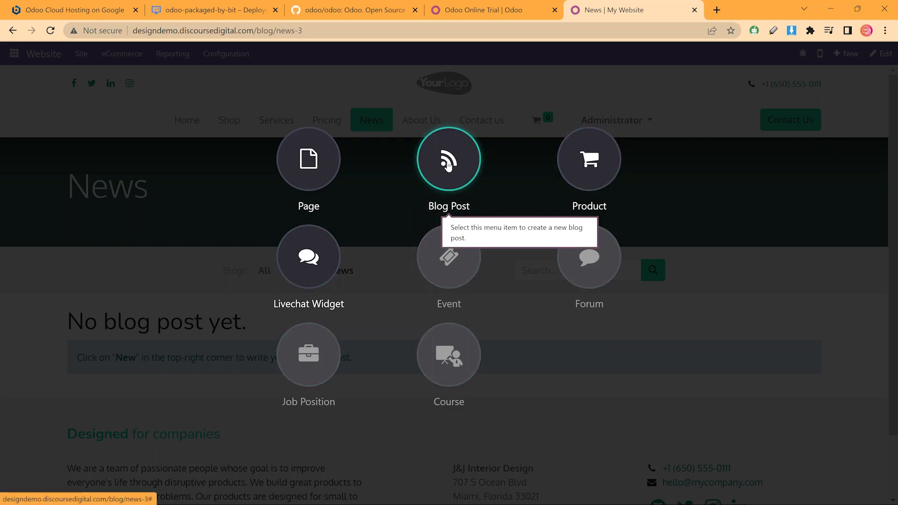
Create a Blog Post titled 'My Design Inspiration'
left_click(448, 164)
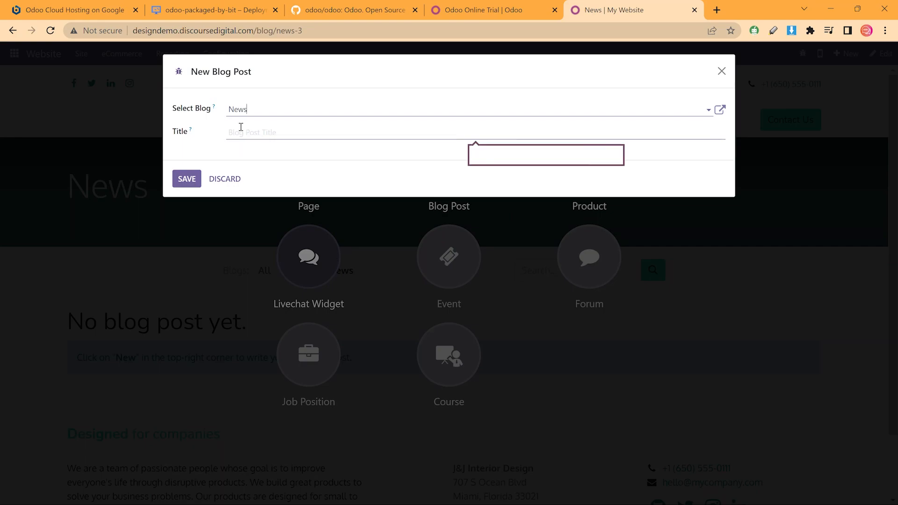
left_click(241, 128)
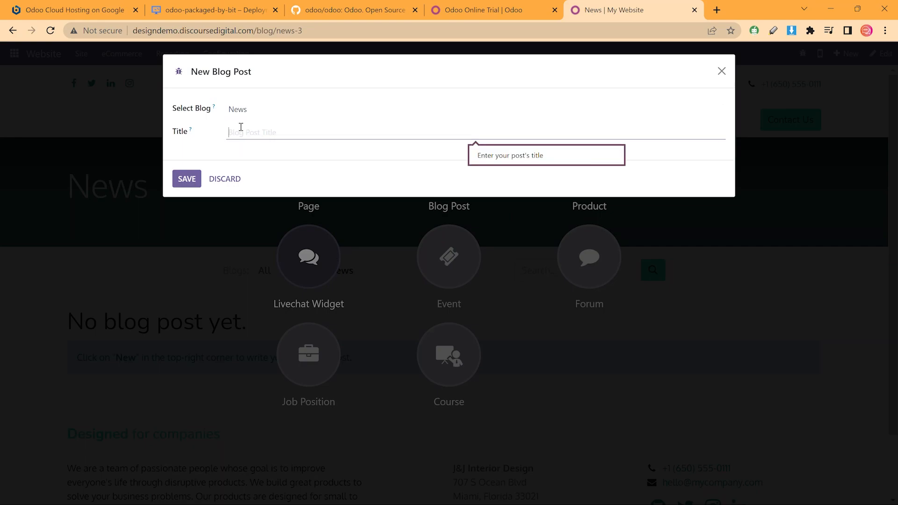
type("My Design Inspiration")
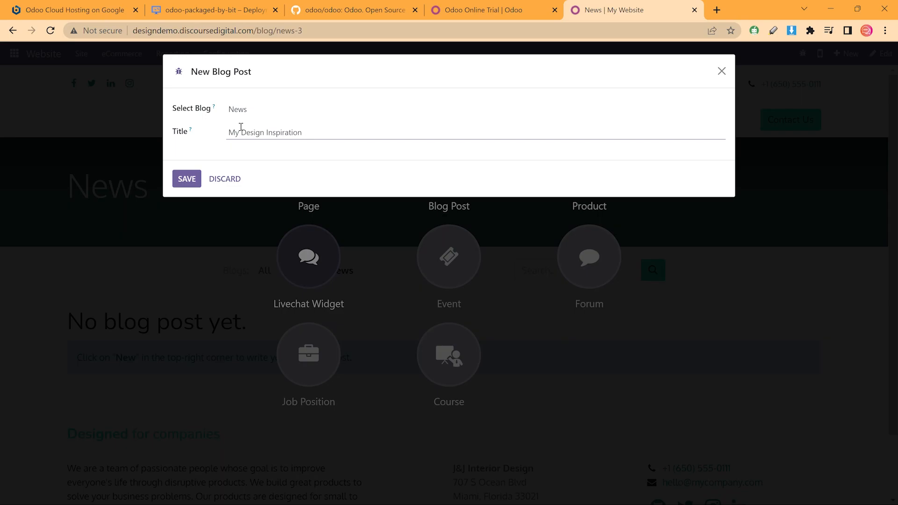
key("Return")
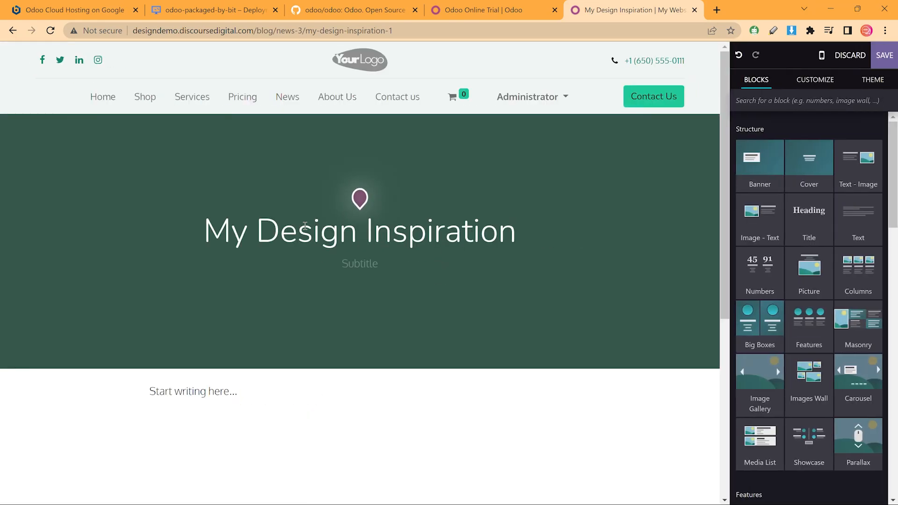
double_click(305, 226)
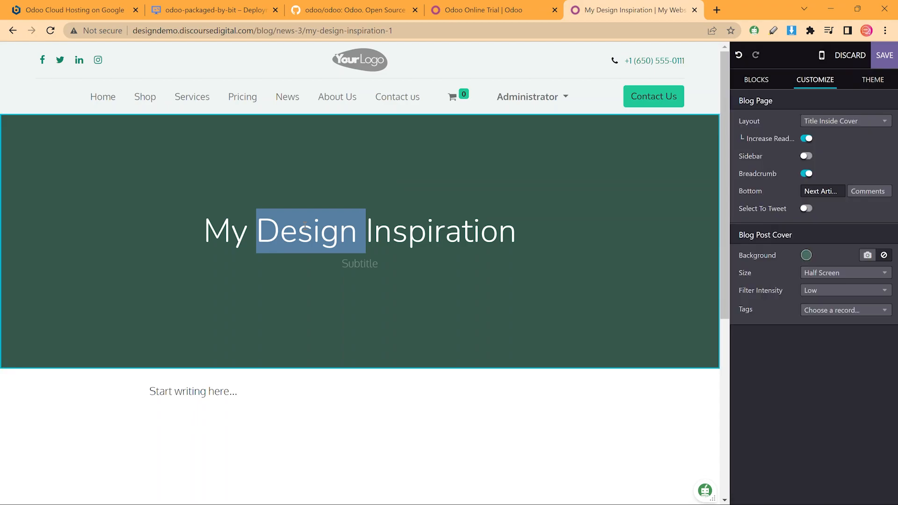
left_click(310, 224)
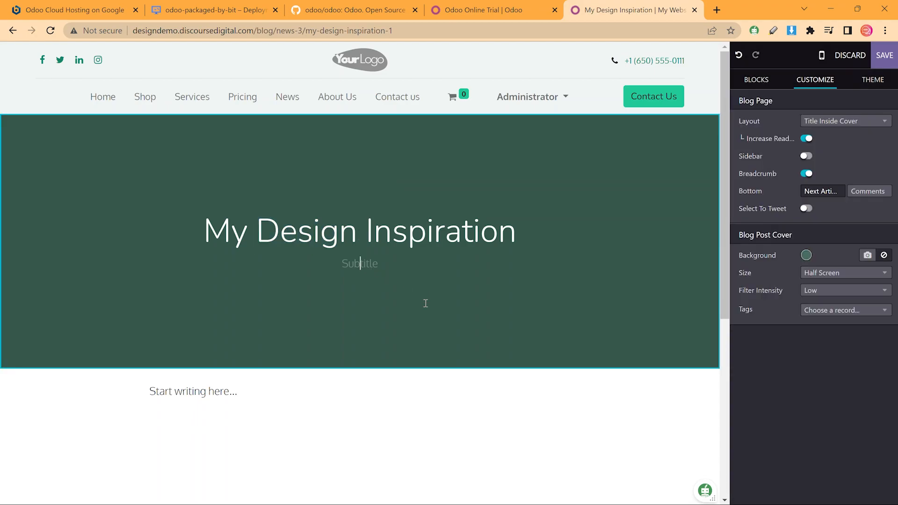
type("How I got ")
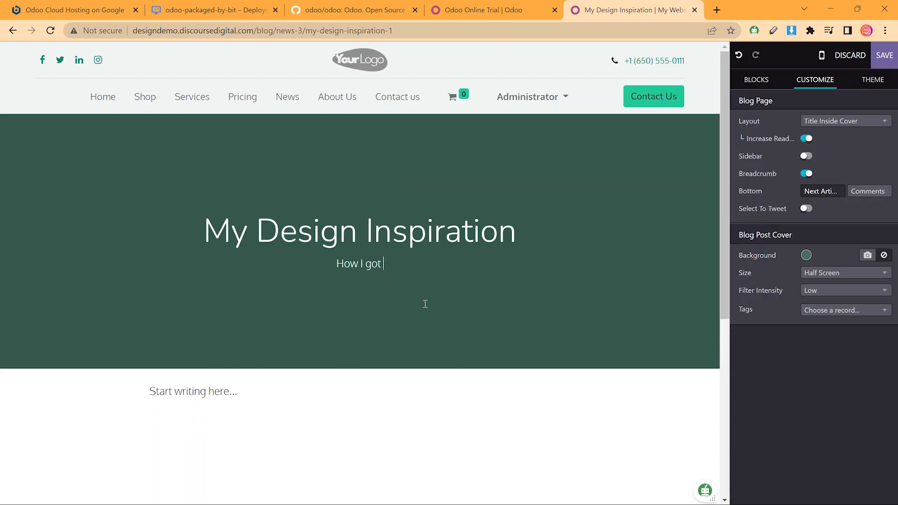
type("my start in ")
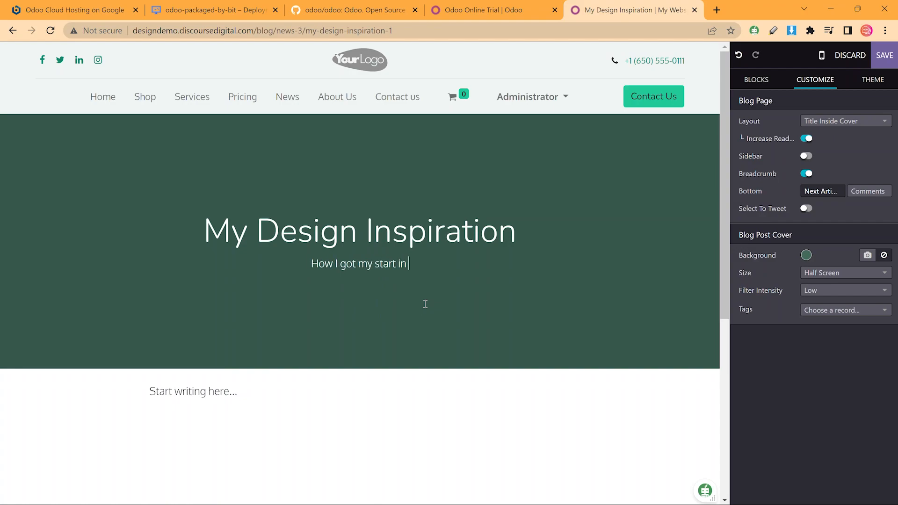
type("interior design")
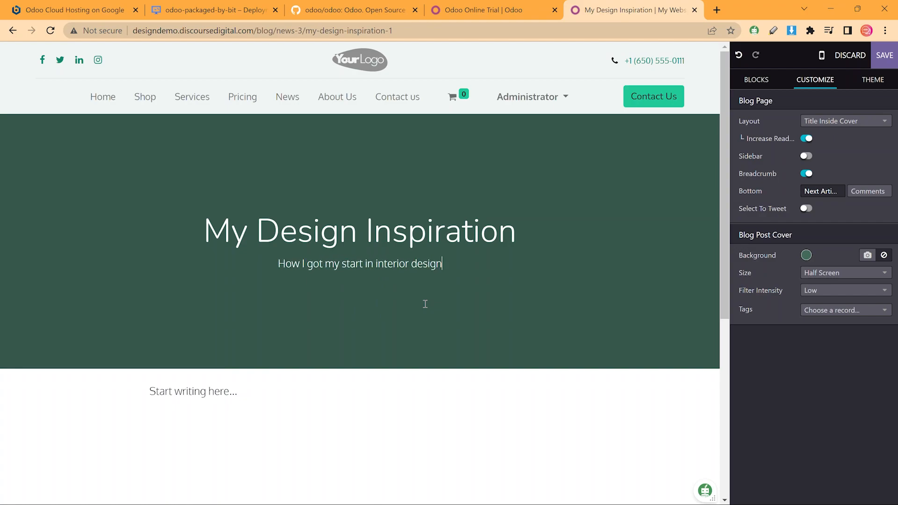
left_click(158, 396)
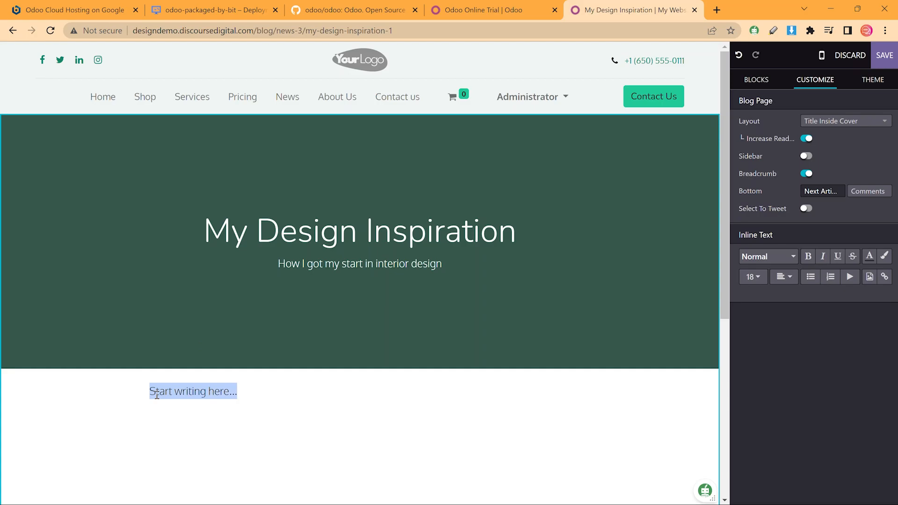
key("ctrl+v")
scroll(421, 180, "down", 15)
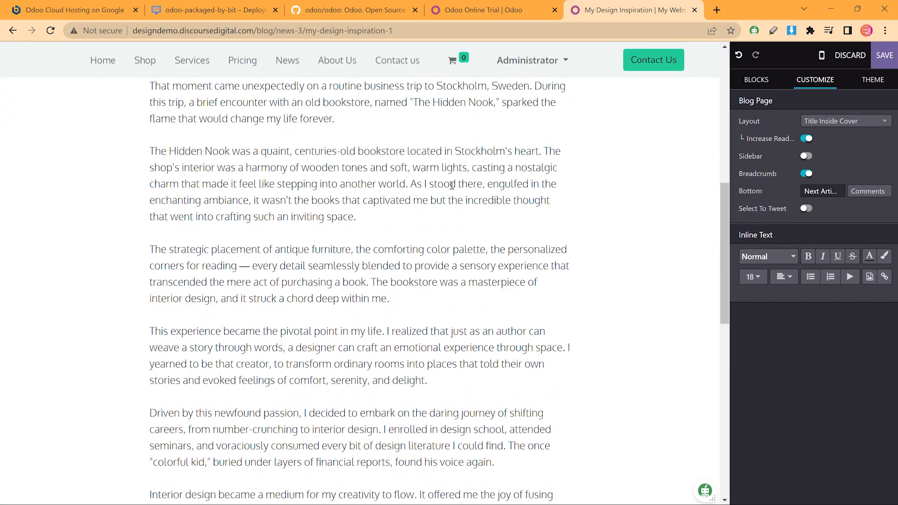
scroll(453, 184, "down", 4)
scroll(449, 243, "up", 20)
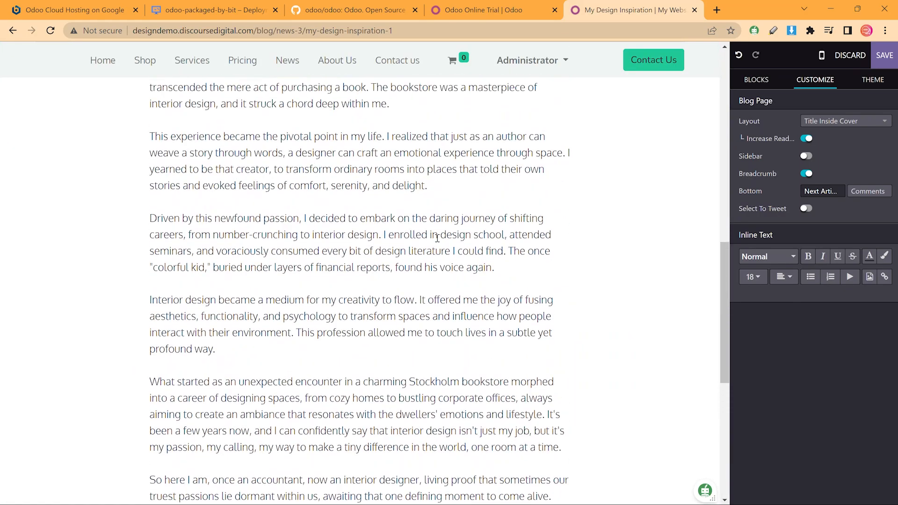
Upload the 'Cultural Influences in Design' illustration via /image in a new paragraph below the opening one
left_click(373, 183)
key("Return")
type("/ima")
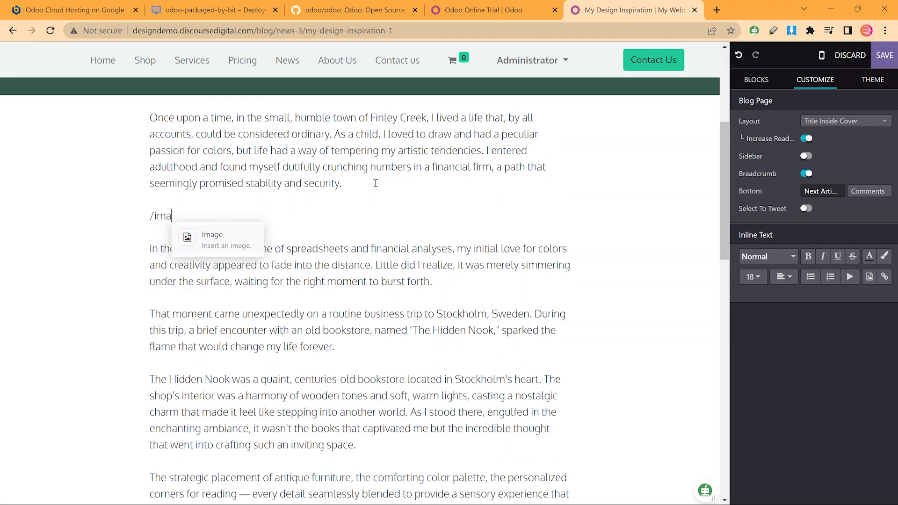
key("Return")
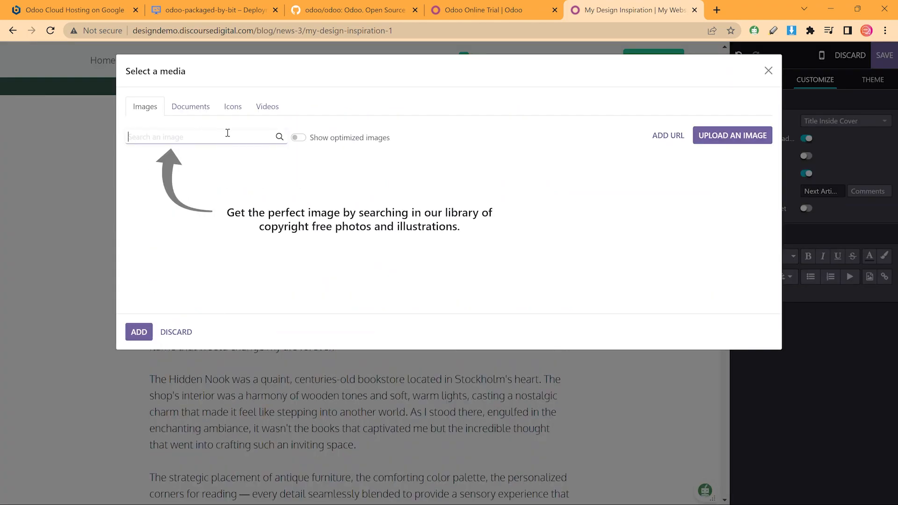
left_click(758, 139)
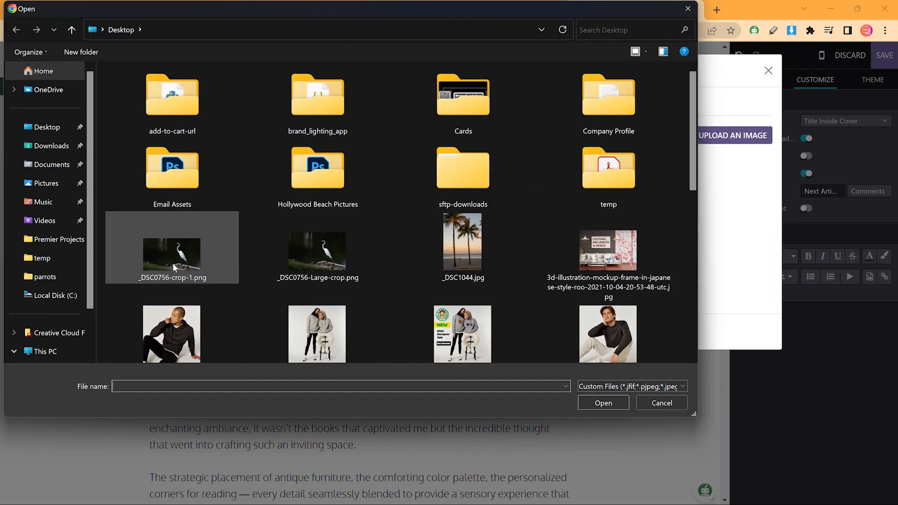
double_click(603, 250)
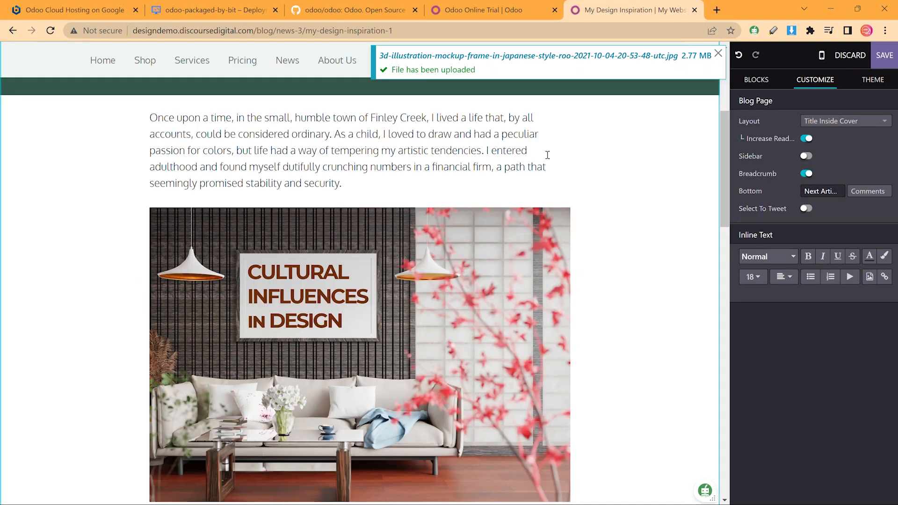
scroll(594, 243, "down", 15)
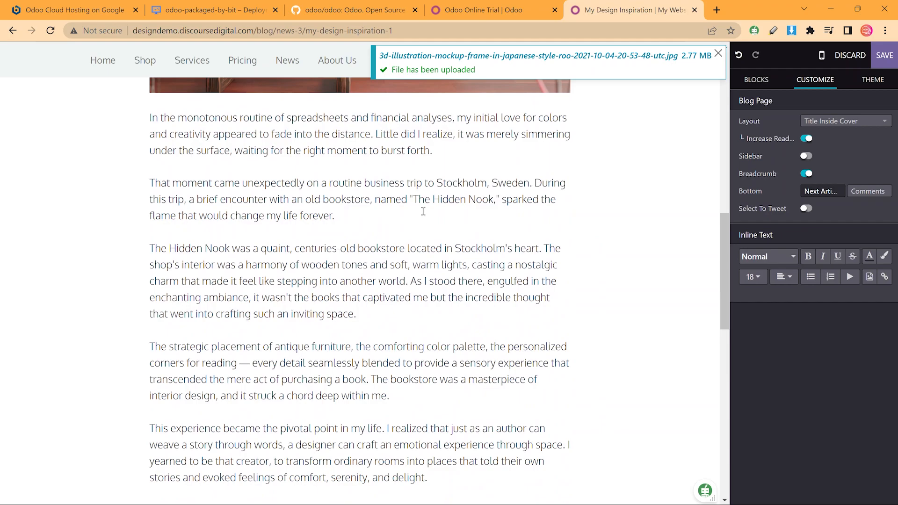
scroll(314, 193, "down", 5)
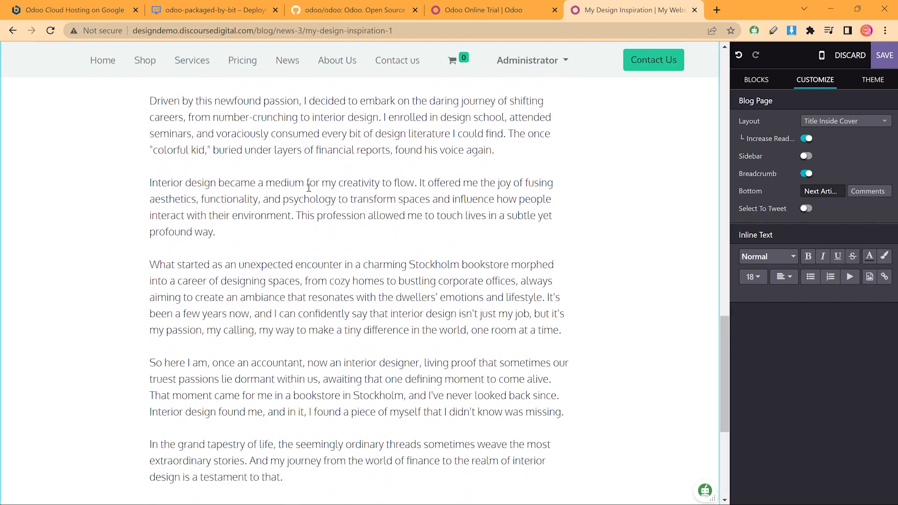
scroll(391, 221, "up", 18)
scroll(391, 221, "up", 7)
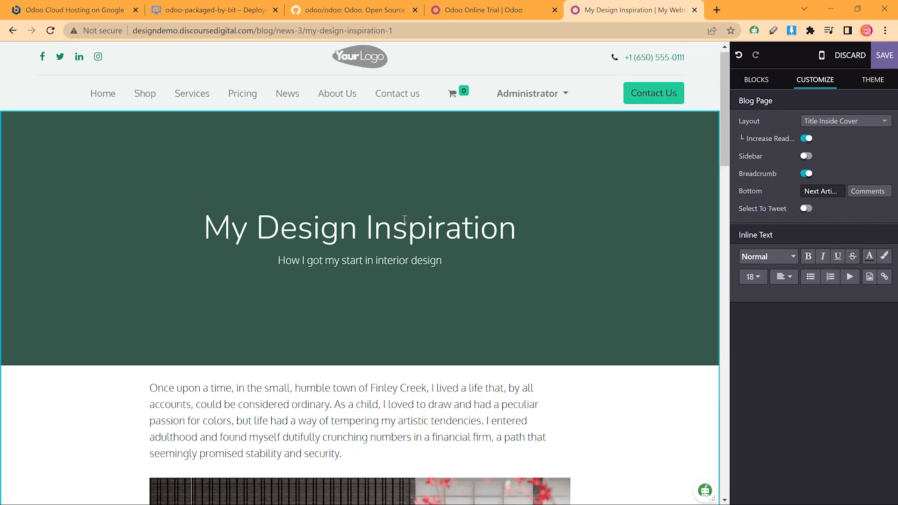
Replace the post's cover with background-firefly-ai.png and set its filter intensity to High
left_click(581, 148)
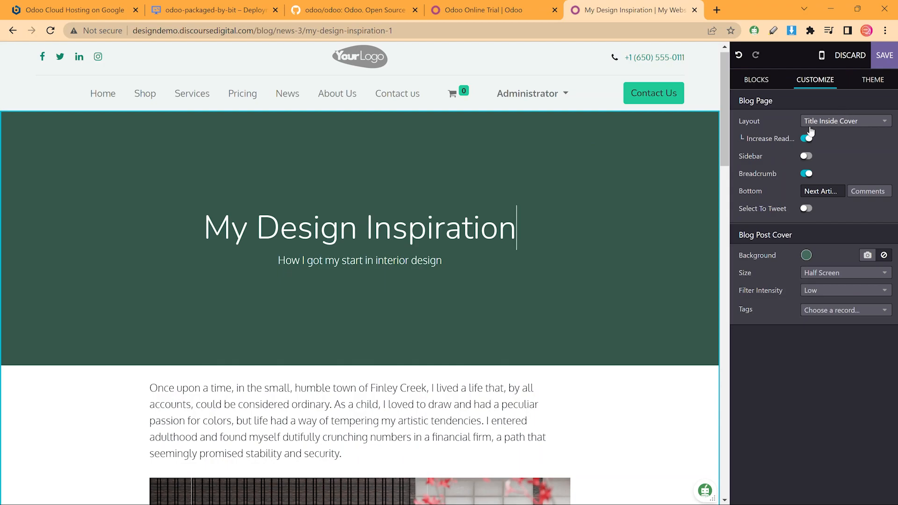
left_click(867, 256)
left_click(744, 136)
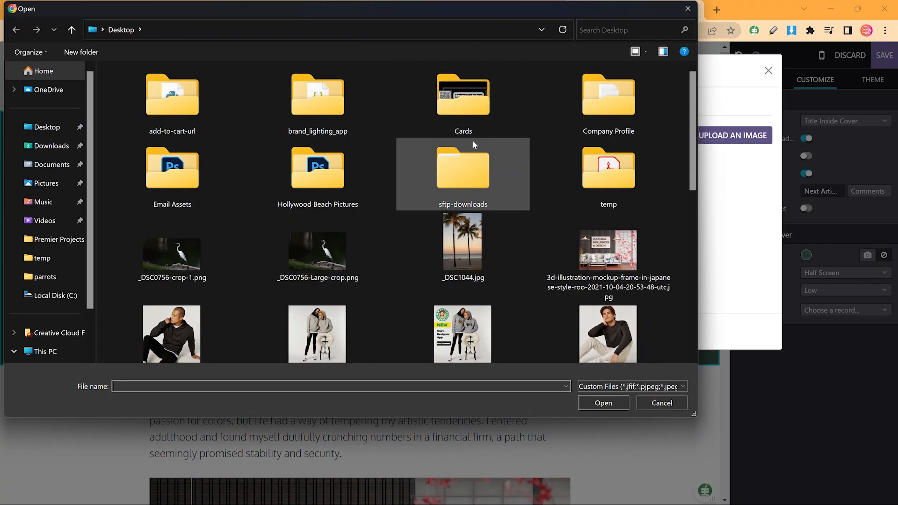
scroll(554, 182, "down", 2)
double_click(322, 334)
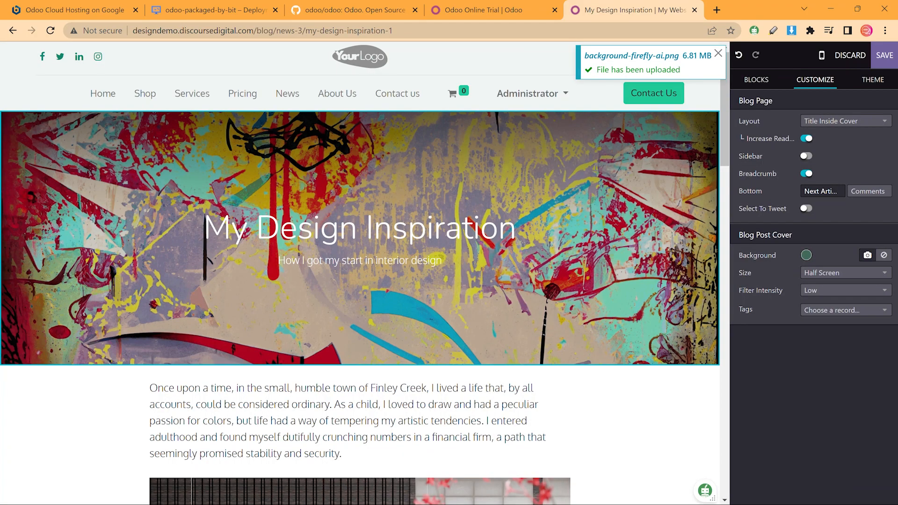
left_click(836, 292)
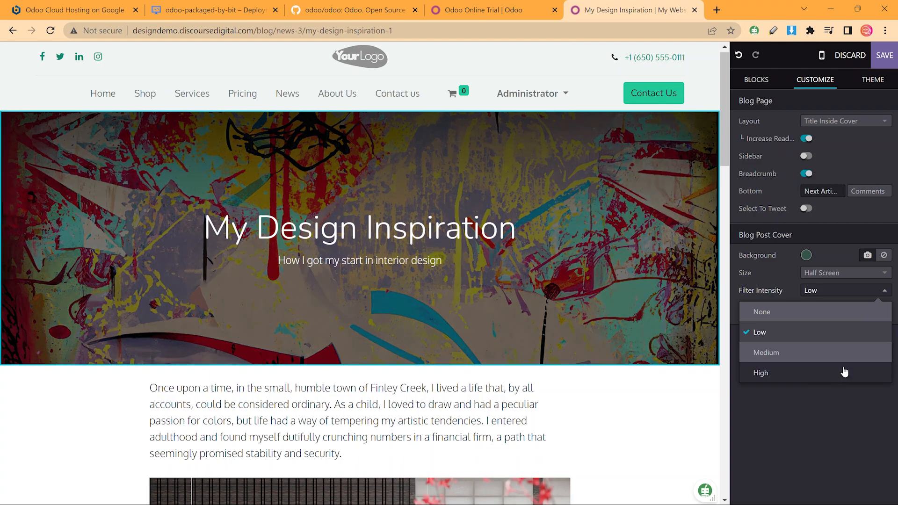
left_click(843, 370)
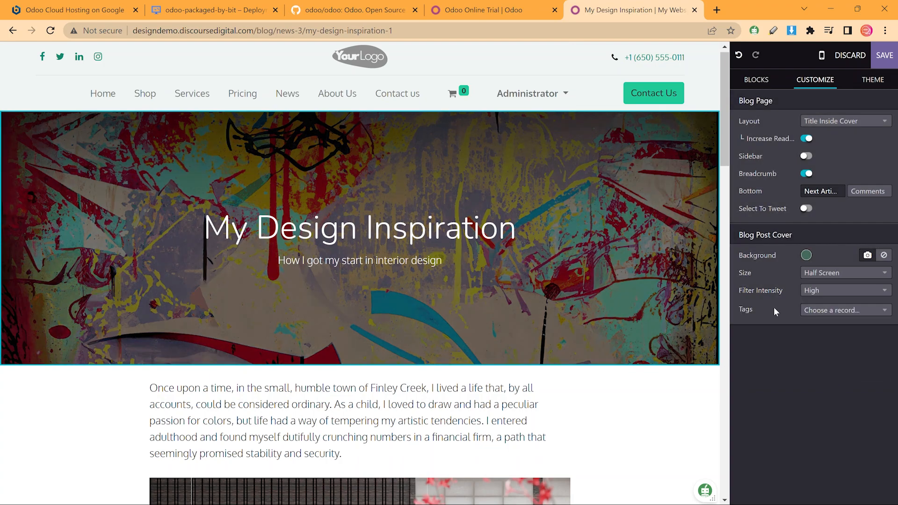
Tag the post with a new Inspiration tag and save it
left_click(811, 310)
left_click(768, 346)
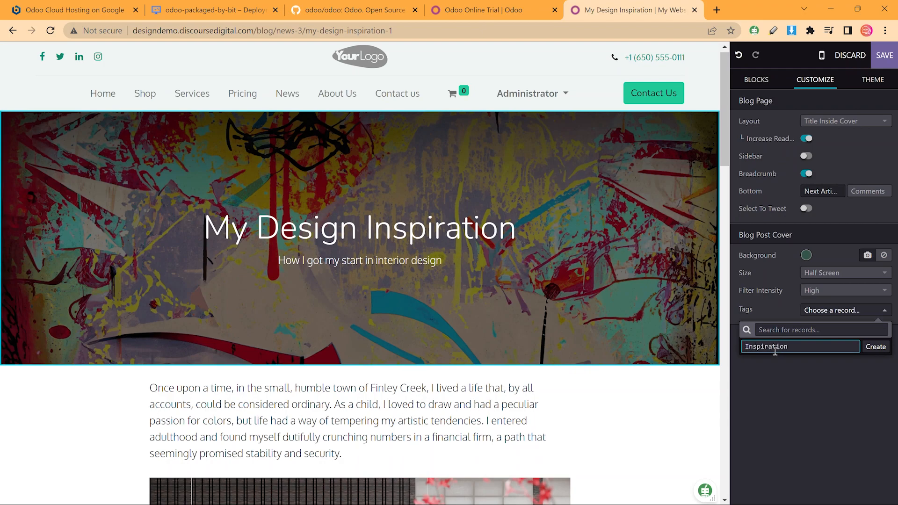
left_click(876, 349)
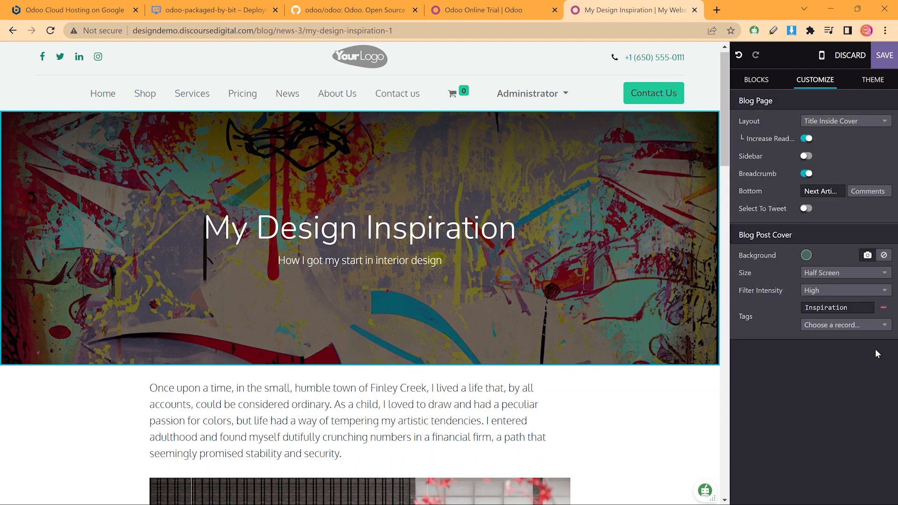
left_click(871, 59)
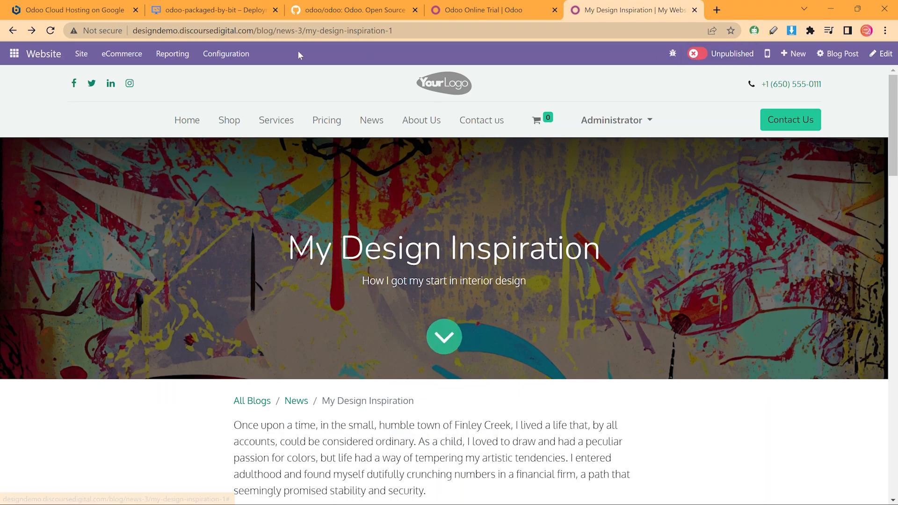
Publish the My Design Inspiration post and confirm it appears in the News blog listing
left_click(696, 53)
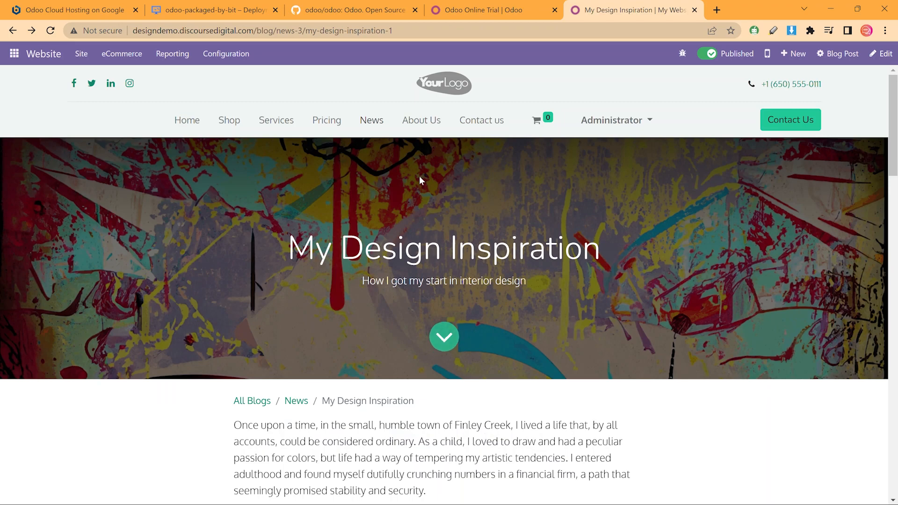
left_click(373, 122)
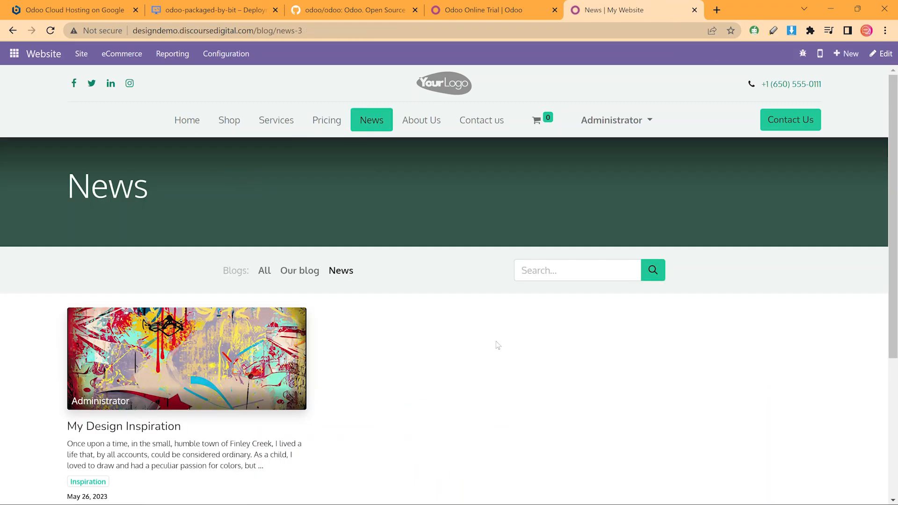
scroll(495, 314, "down", 3)
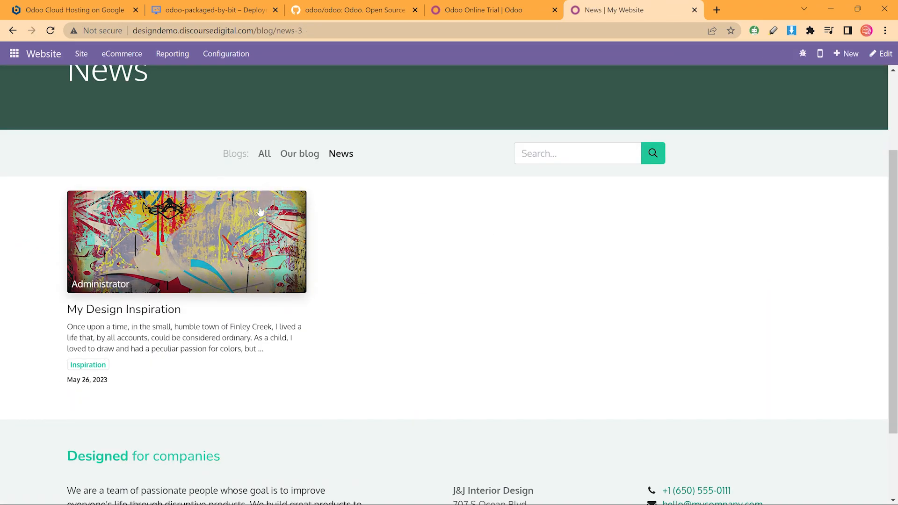
scroll(500, 270, "up", 3)
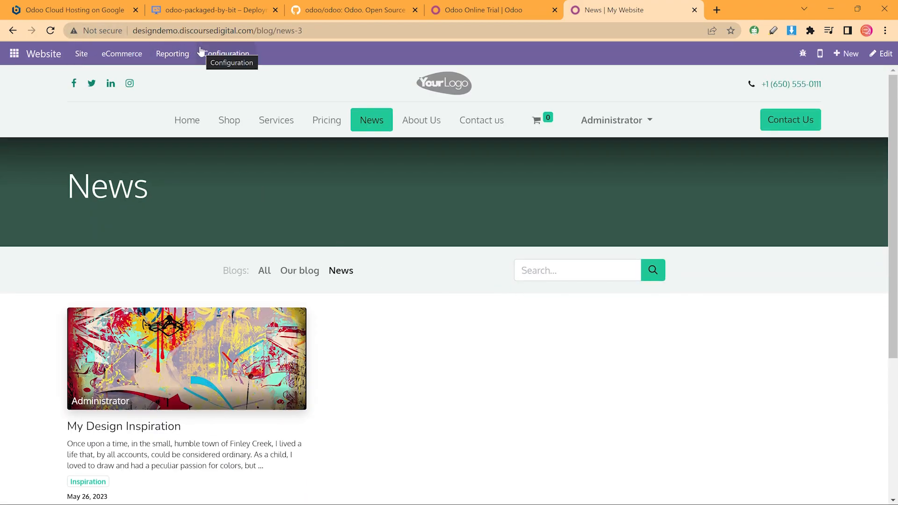
left_click(225, 55)
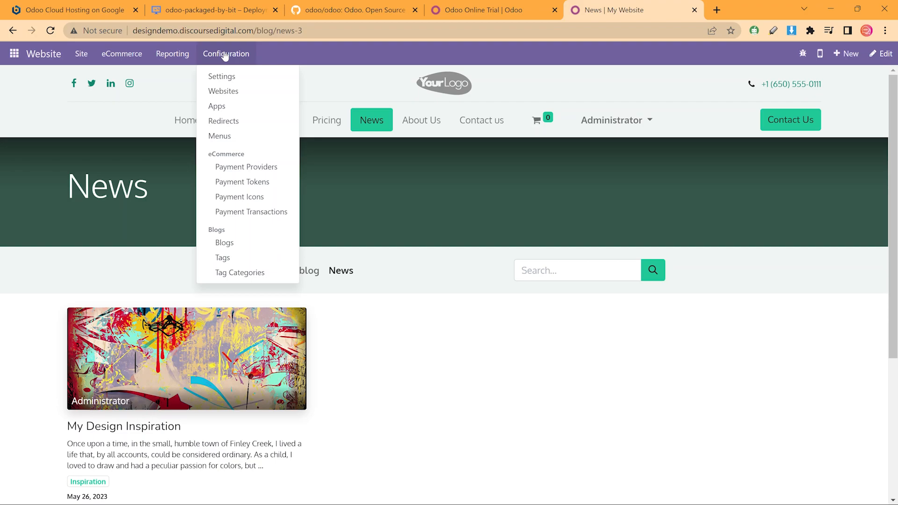
mouse_move(133, 54)
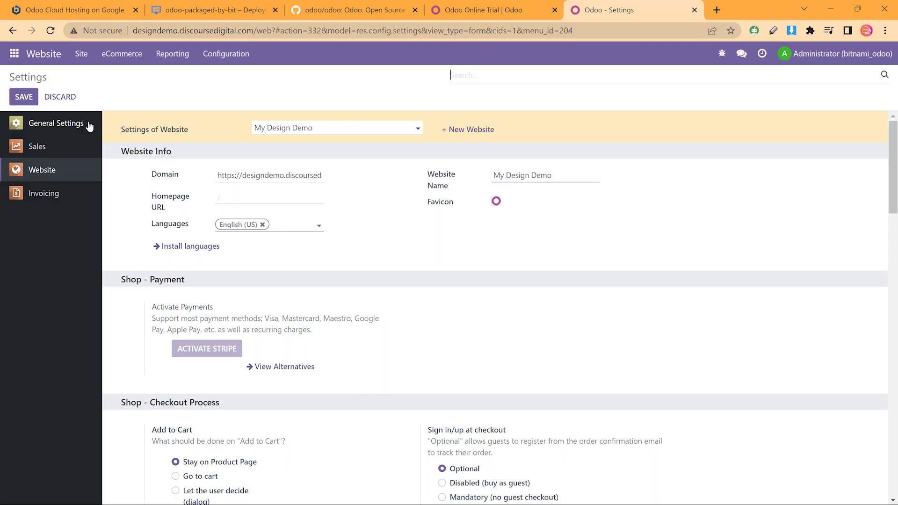
Search the settings for 'curr', replace the EUR main currency with USD, and save
left_click(89, 126)
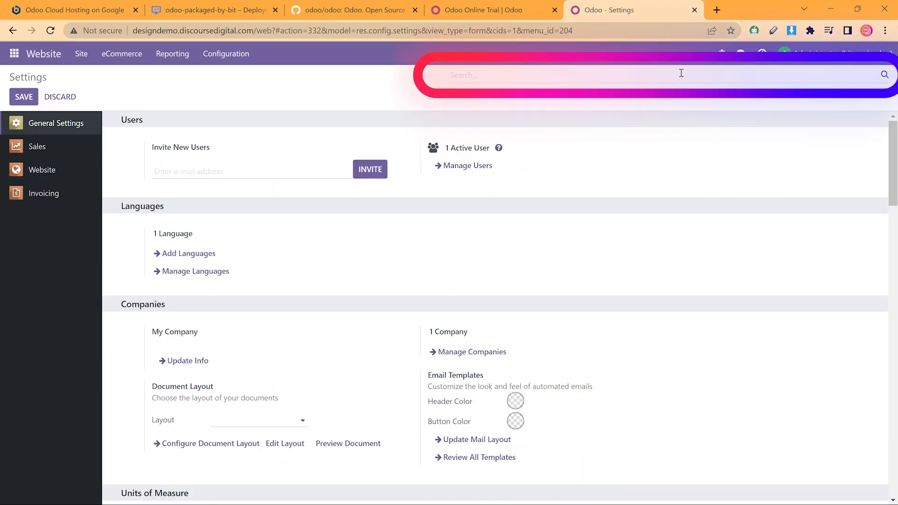
type("curr")
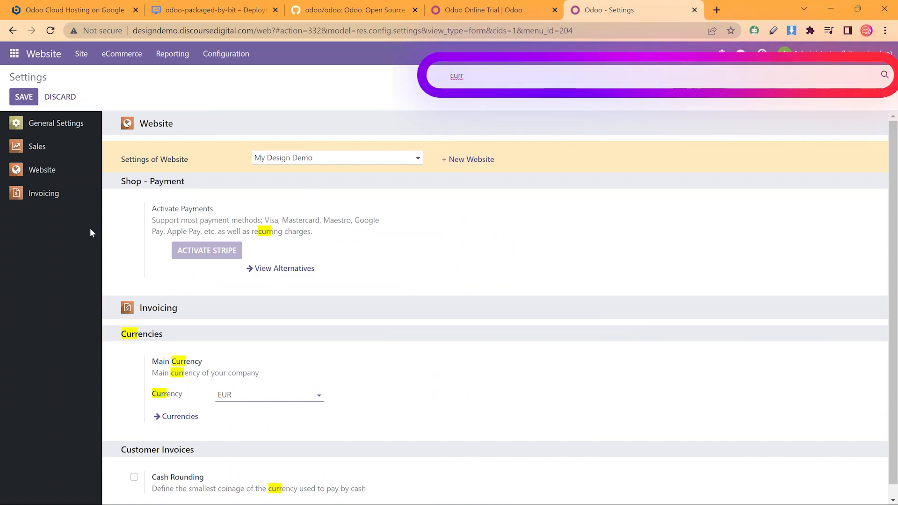
scroll(120, 275, "down", 1)
left_click_drag(115, 322, 167, 327)
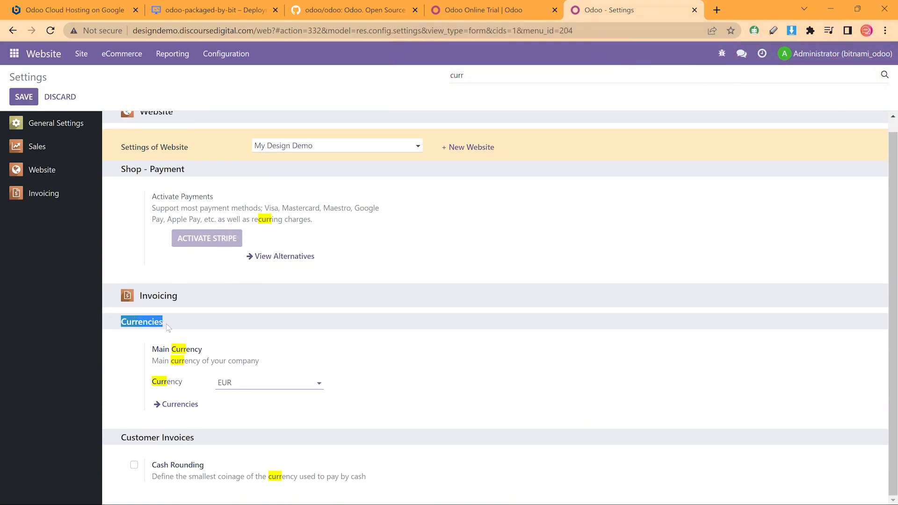
left_click(232, 379)
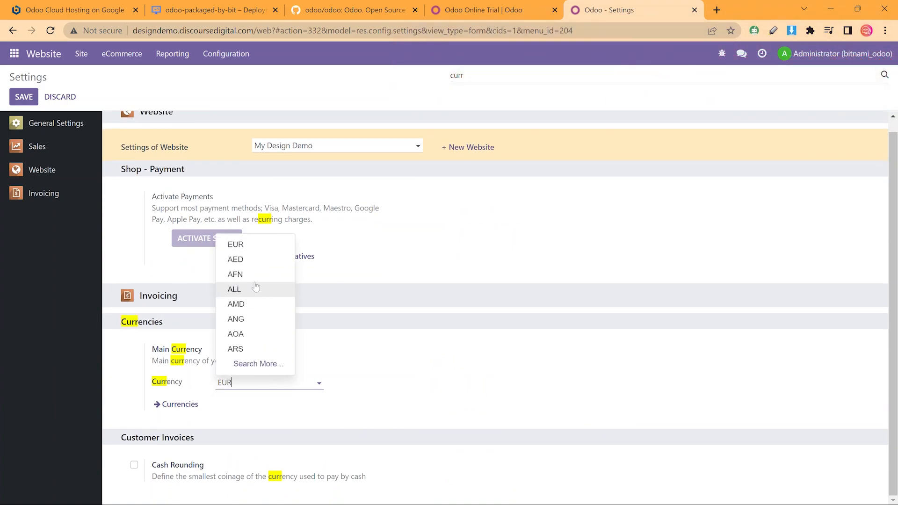
key("BackSpace")
key("BackSpace")
key("BackSpace")
type("USD")
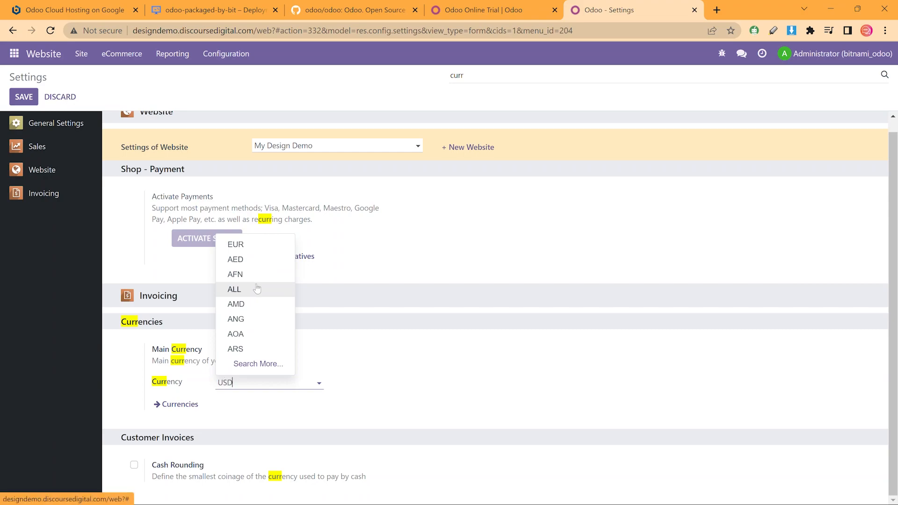
left_click(265, 401)
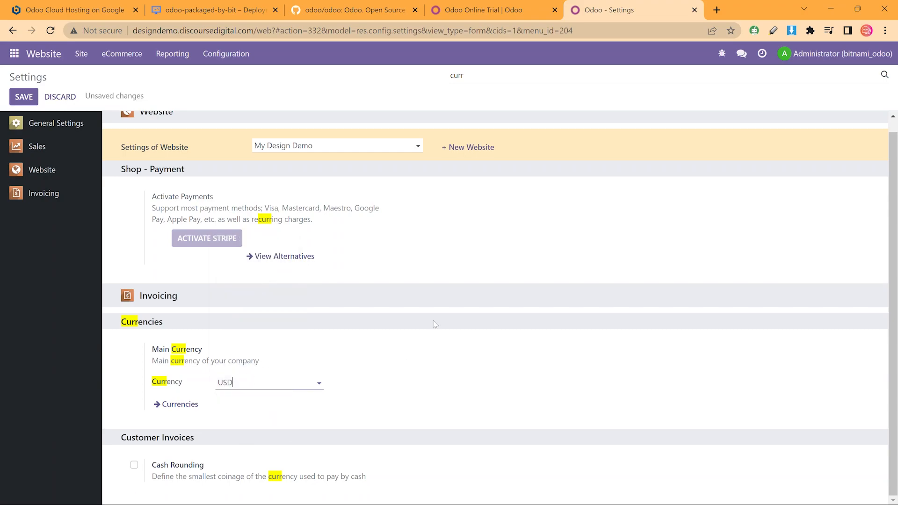
left_click(24, 97)
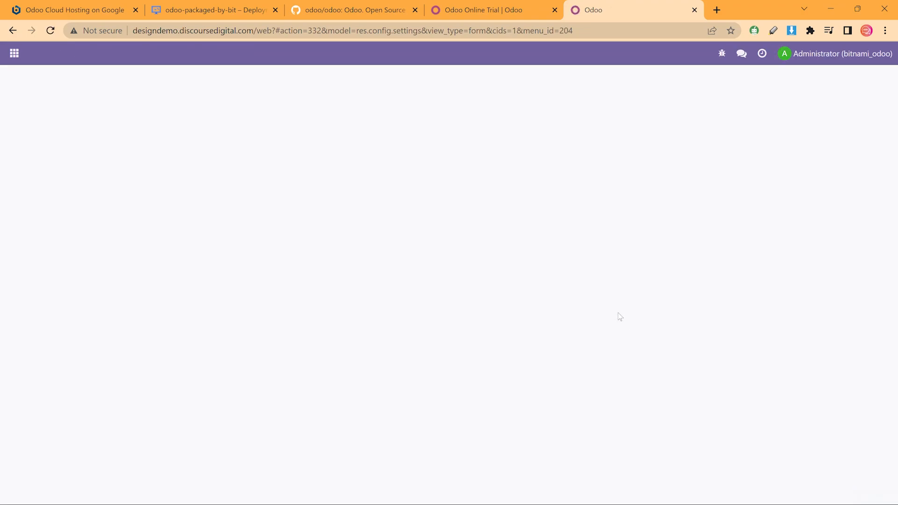
Return to the Website app and glance through the eCommerce menu
left_click(14, 53)
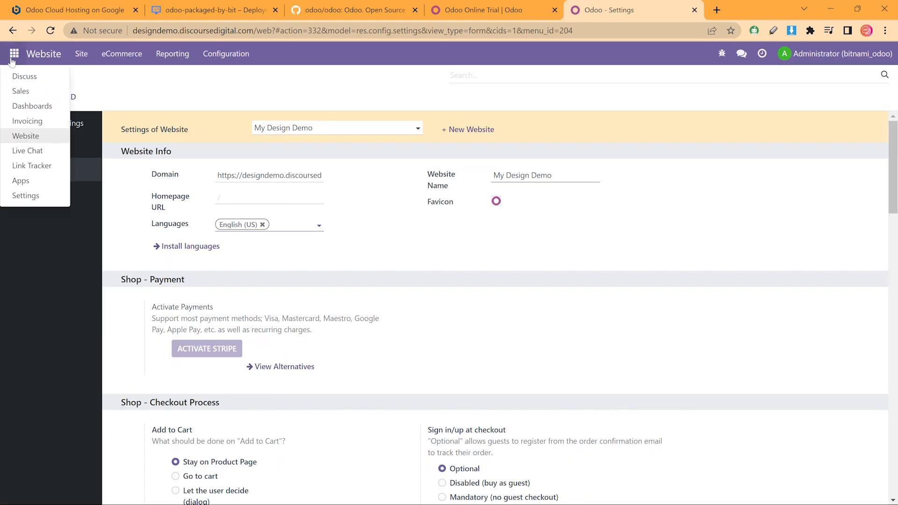
left_click(30, 141)
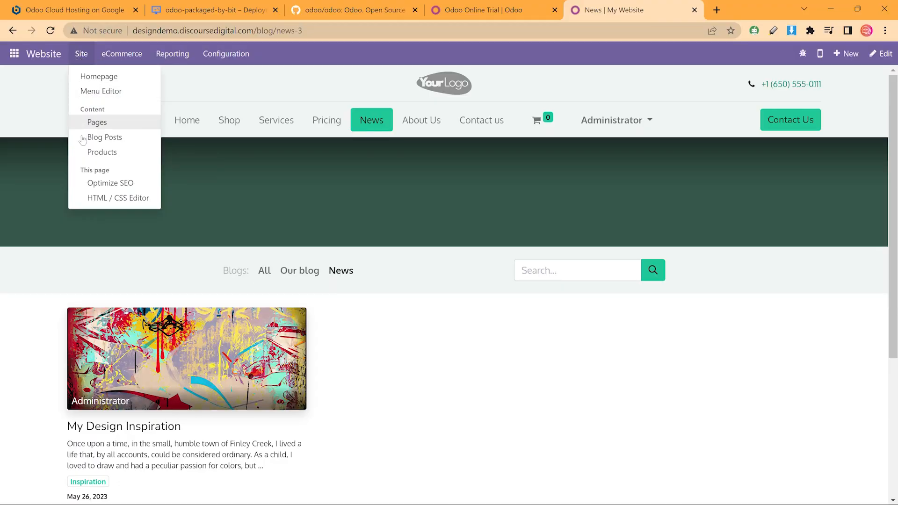
left_click(121, 53)
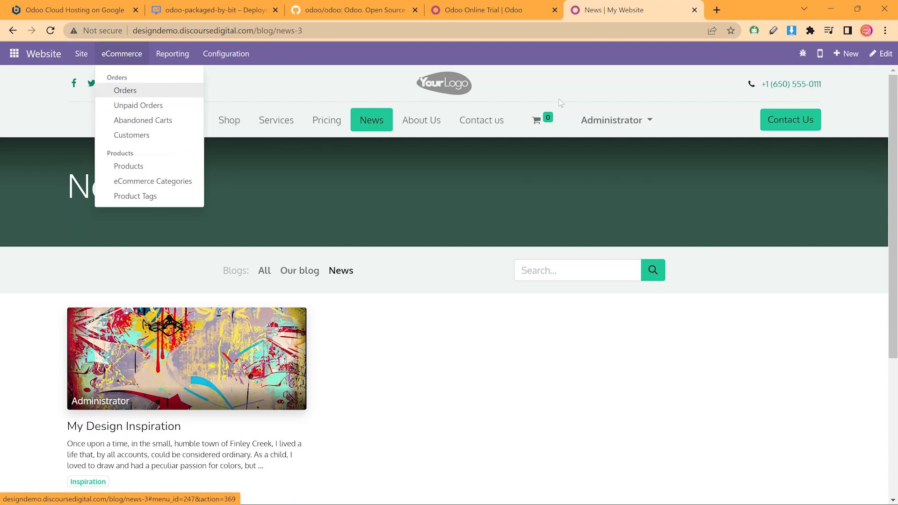
left_click(718, 264)
Create a new product named 'Design Consultation' and save its shop page
left_click(846, 54)
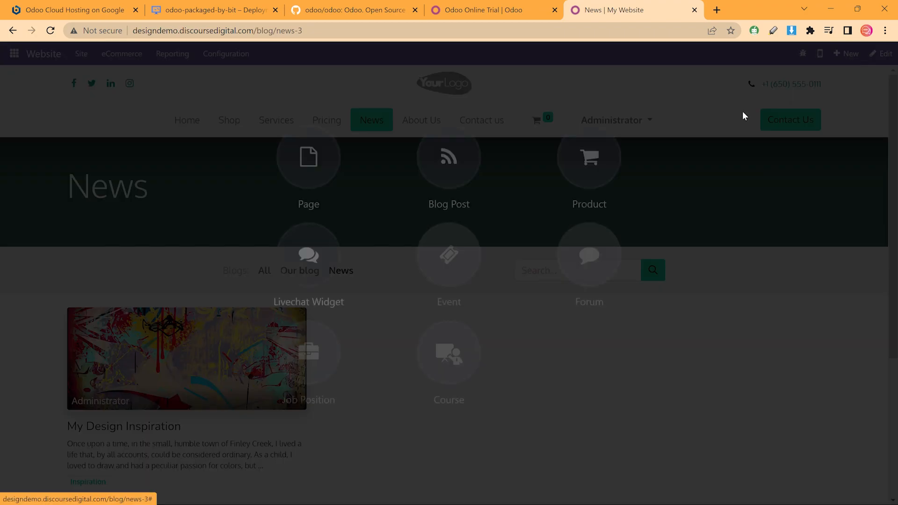
left_click(575, 173)
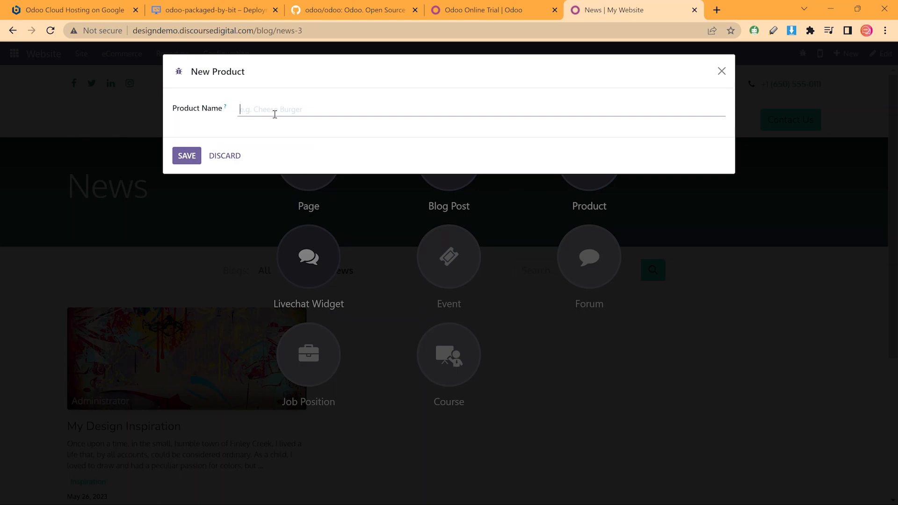
type("Design Consultation")
left_click(185, 152)
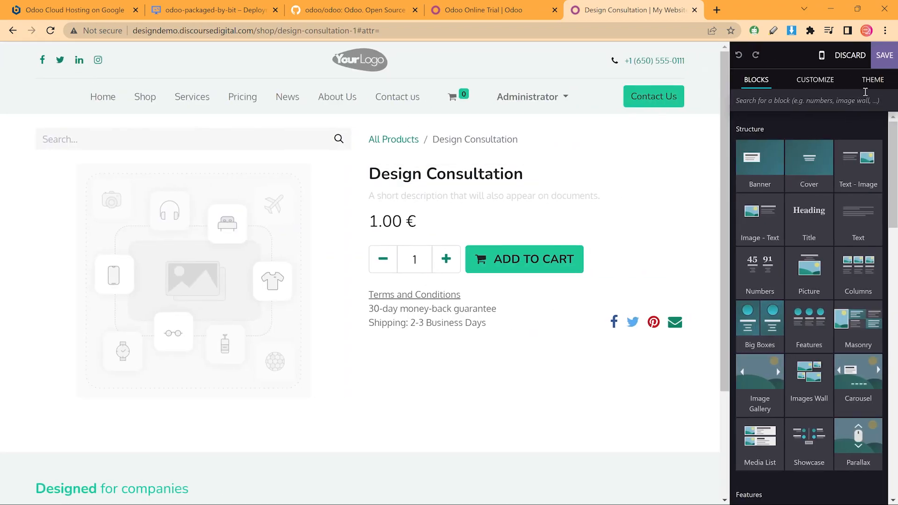
left_click(885, 58)
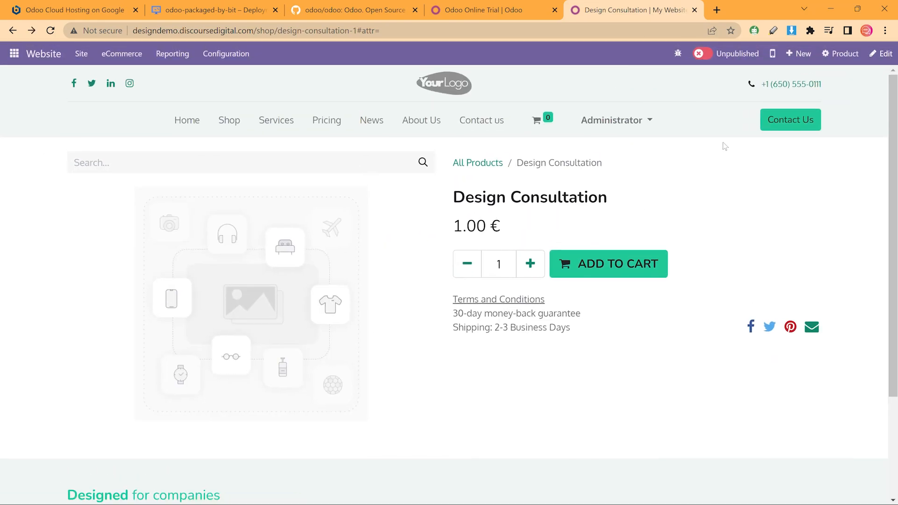
Open Design Consultation's backend form and review its sales price, category and Sales tab
left_click(840, 53)
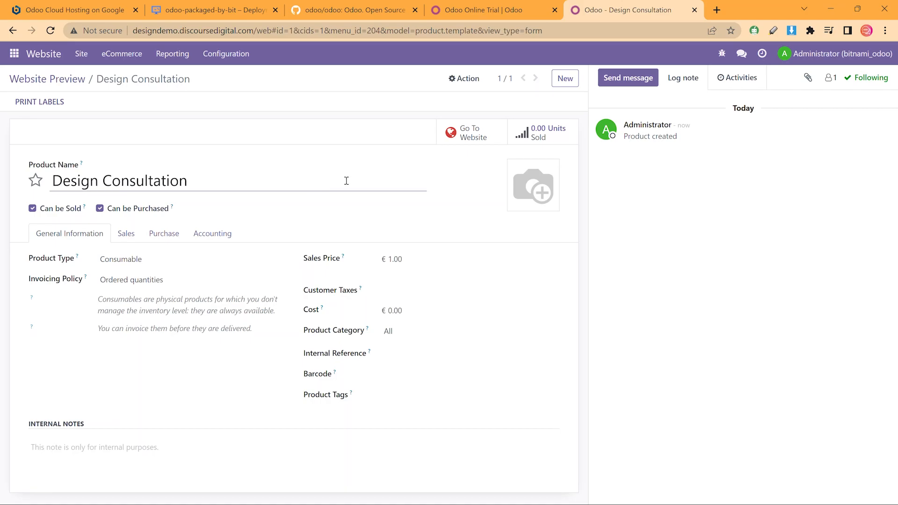
left_click(125, 238)
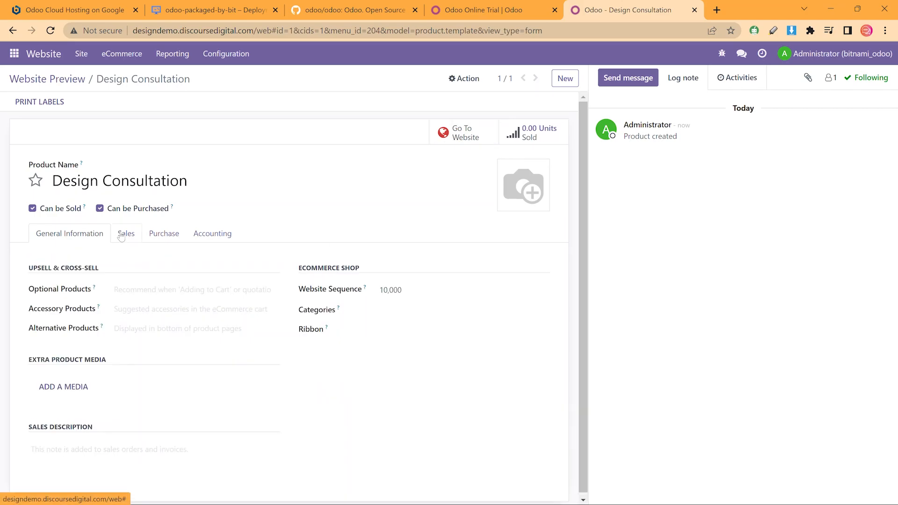
left_click(65, 240)
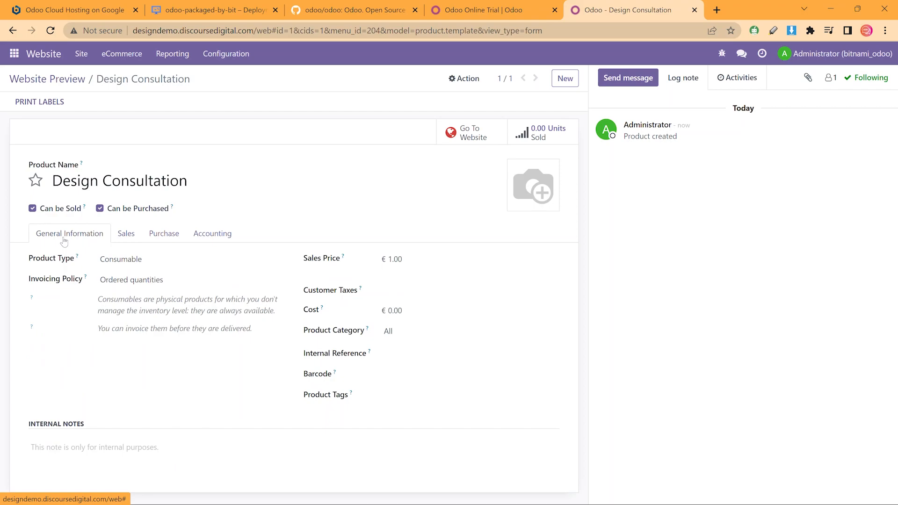
left_click(418, 262)
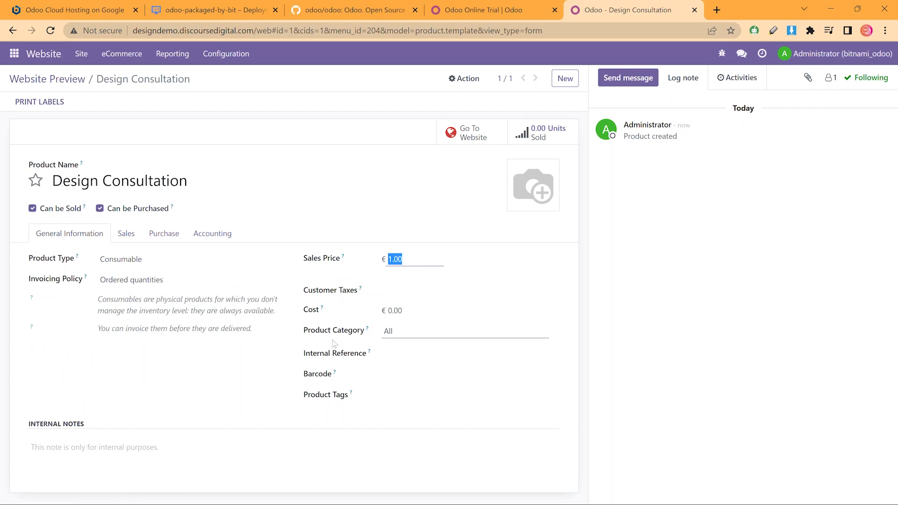
left_click(400, 311)
left_click(412, 331)
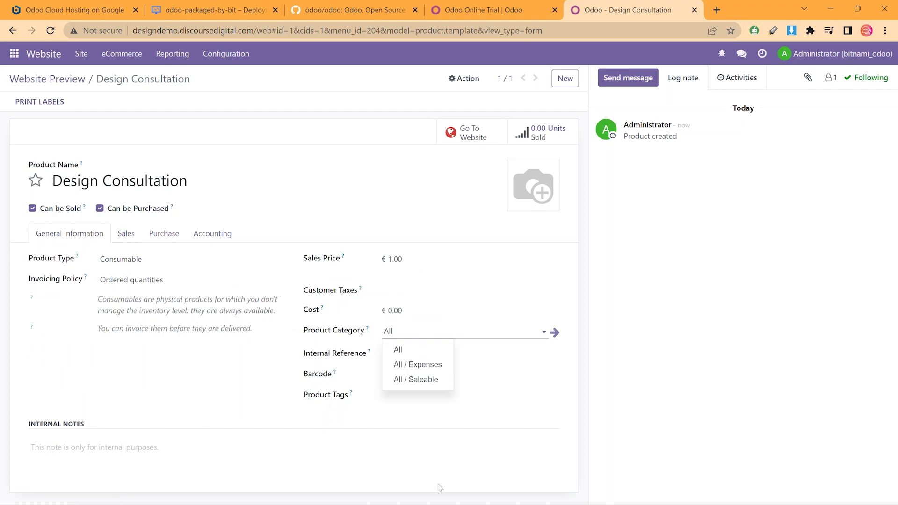
left_click(126, 235)
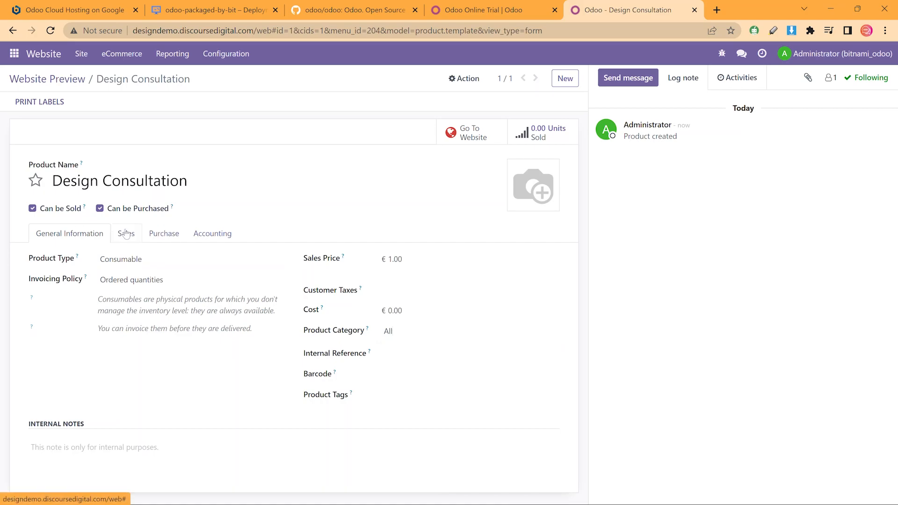
left_click(126, 234)
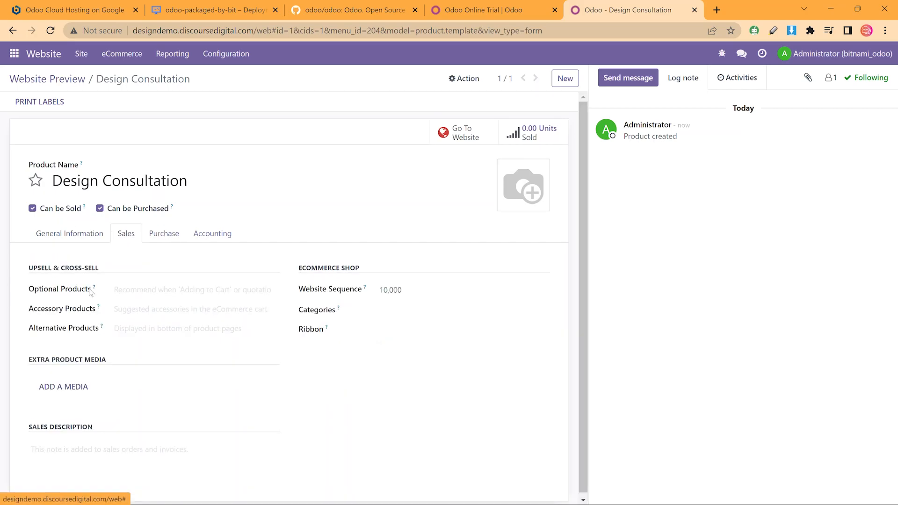
Look at the extra media and product image options without adding any, then return to General Information
mouse_move(96, 291)
left_click(75, 386)
left_click(325, 283)
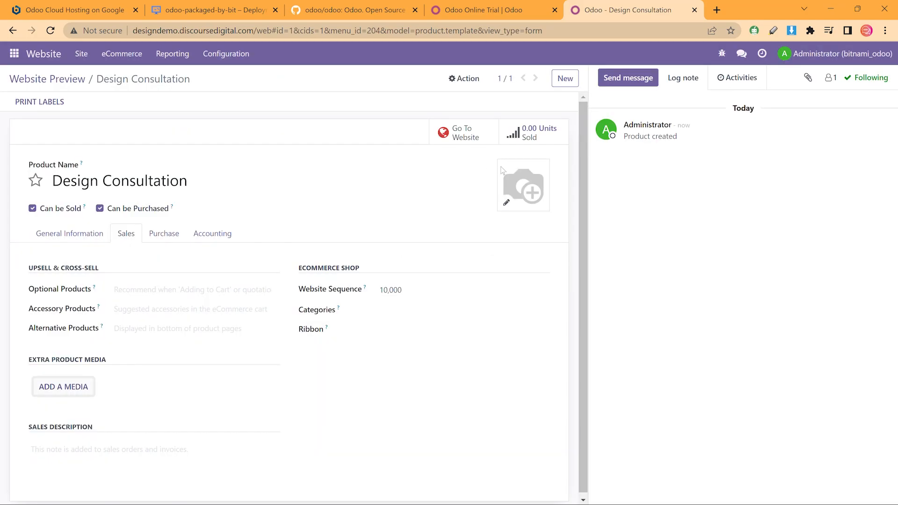
left_click(506, 203)
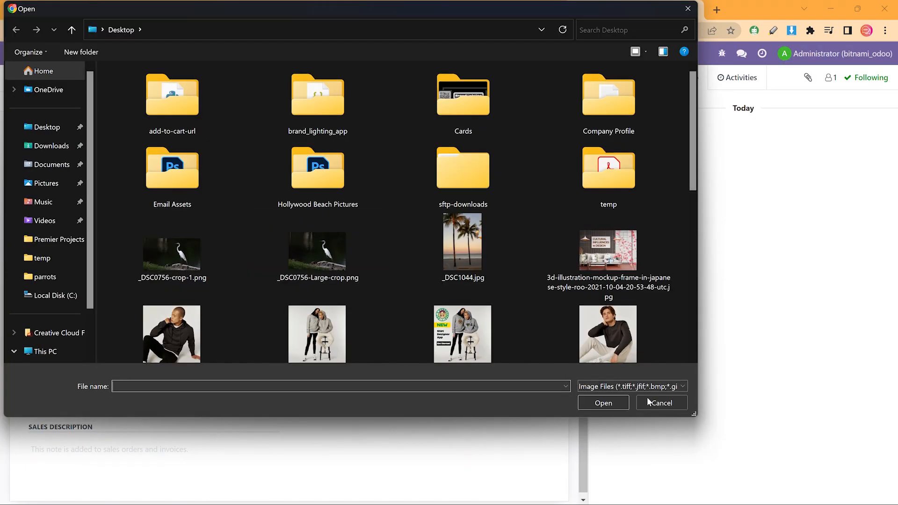
left_click(657, 403)
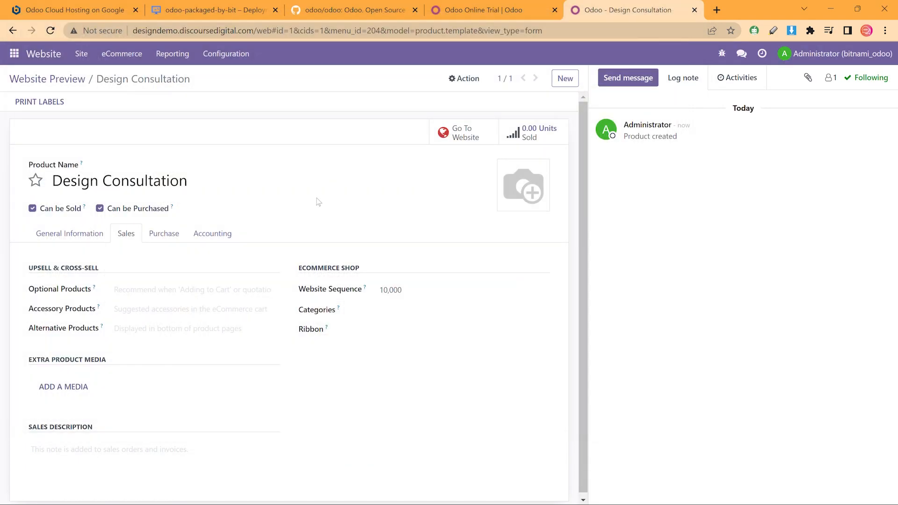
left_click(43, 244)
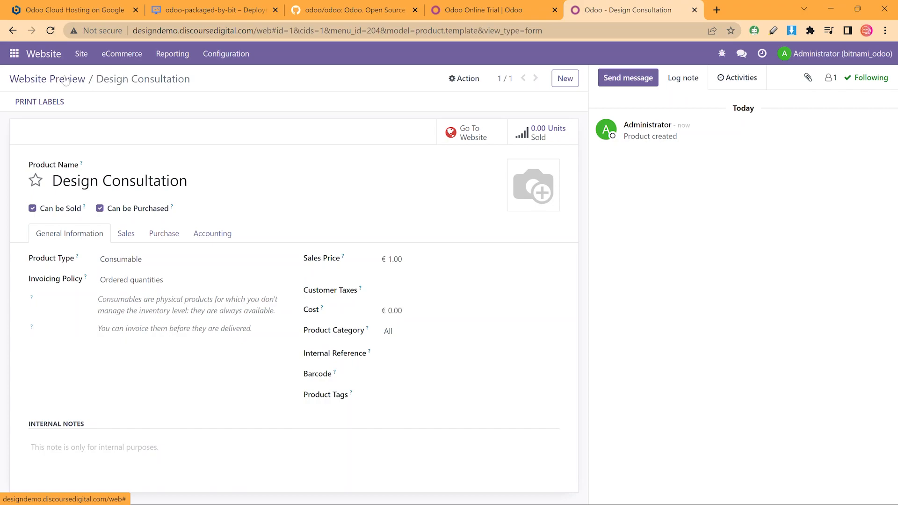
left_click(222, 58)
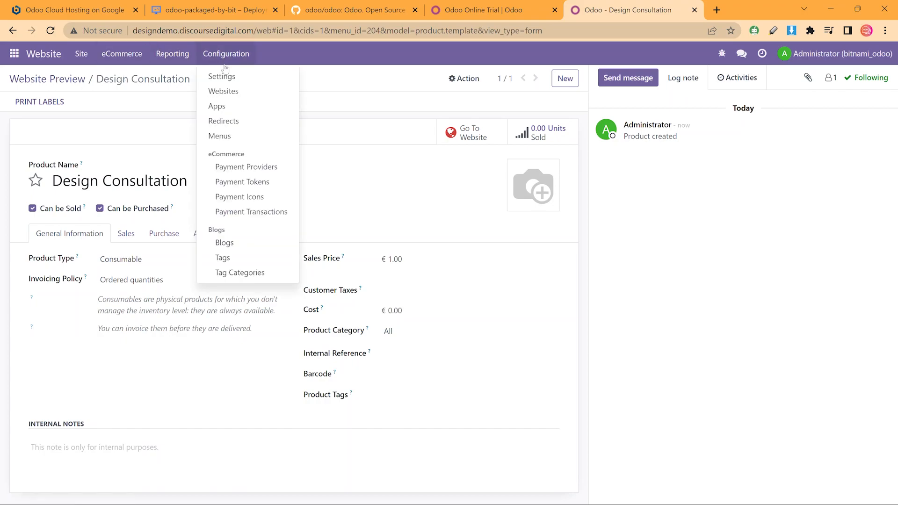
Open the Design Consultation product page from the shop and publish it
left_click(223, 78)
left_click(338, 229)
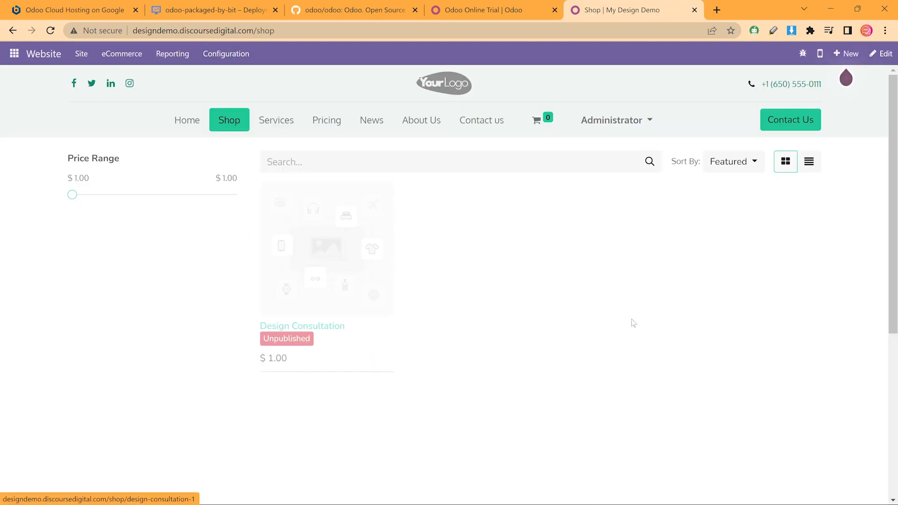
left_click(704, 59)
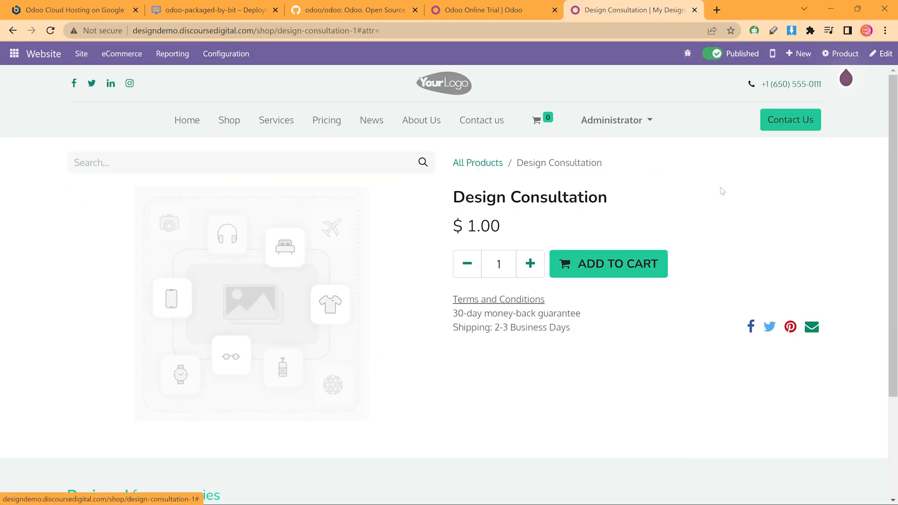
Add a short service description and set Image Zoom to Pop-up on Click
left_click(883, 53)
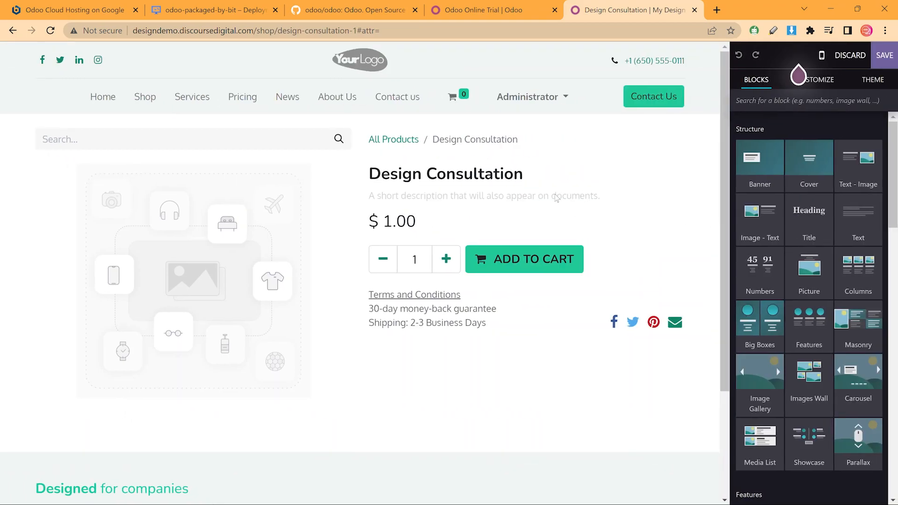
left_click(543, 198)
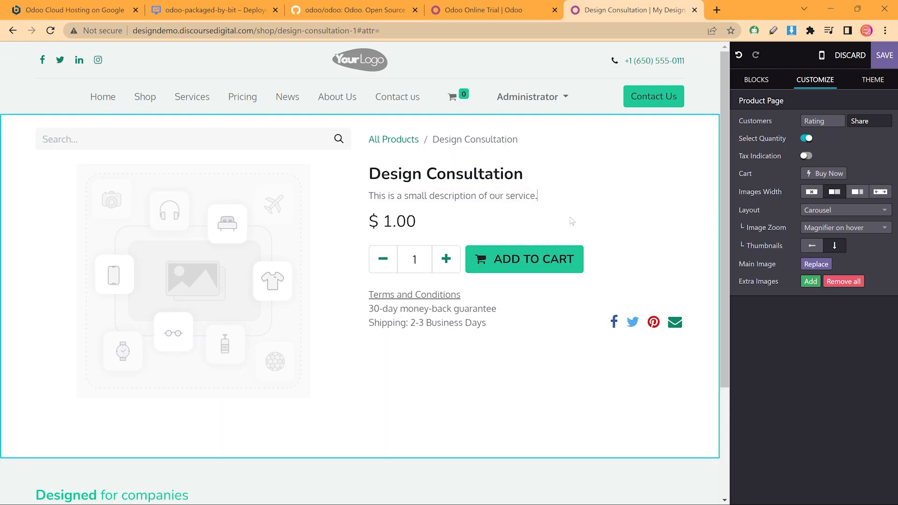
scroll(593, 291, "down", 3)
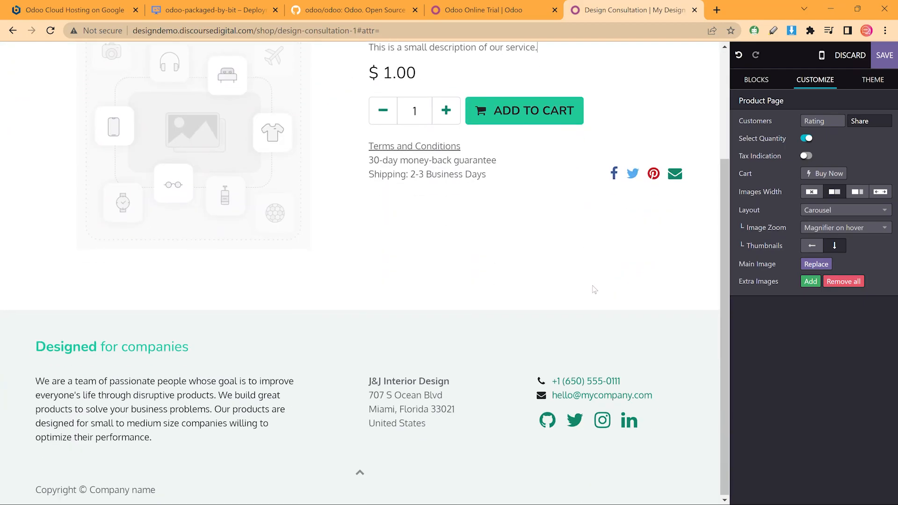
left_click(820, 228)
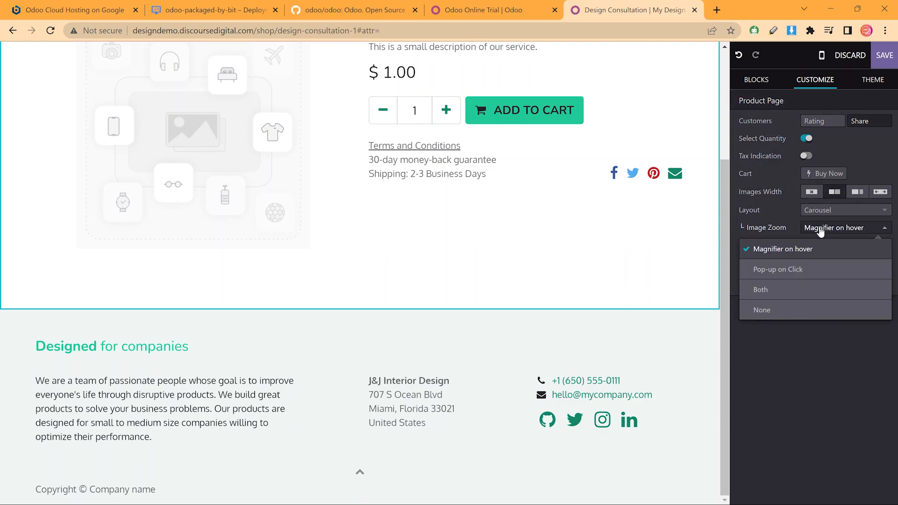
left_click(810, 271)
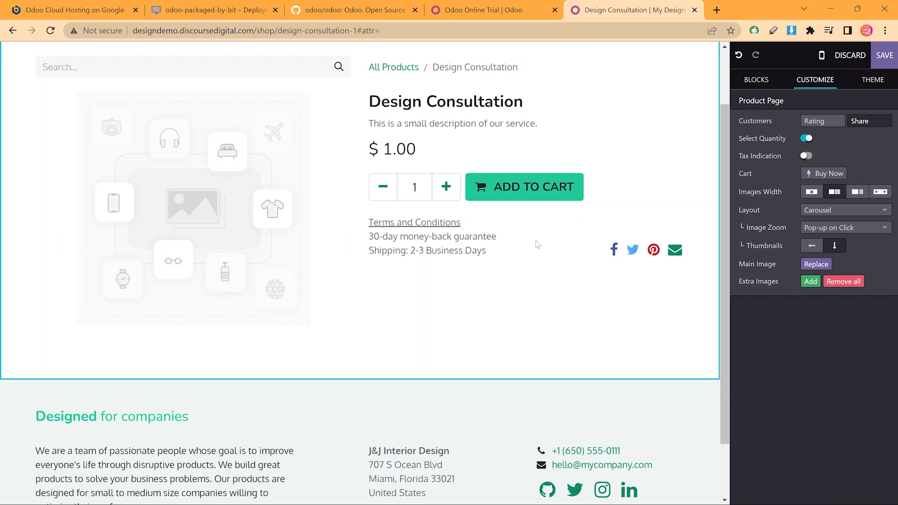
scroll(536, 244, "down", 2)
scroll(499, 257, "up", 3)
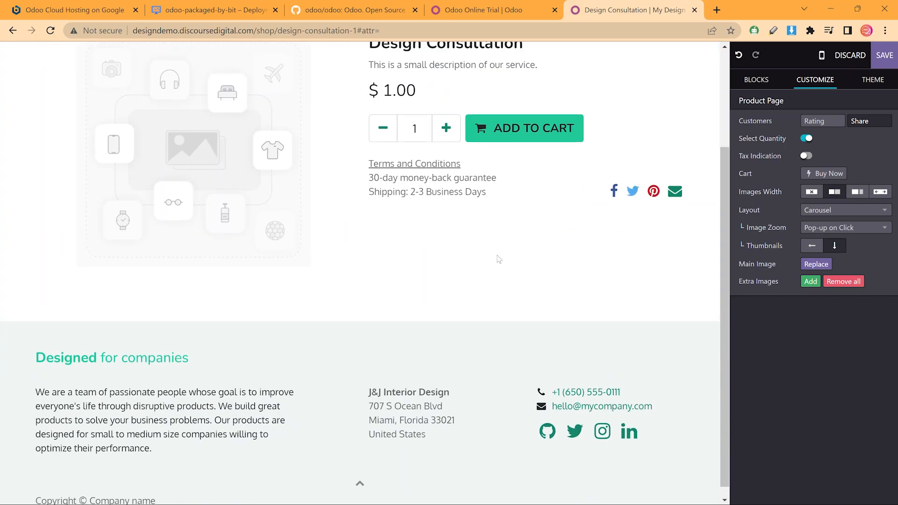
Add an Image - Text section below the product and give it a white background
left_click(769, 81)
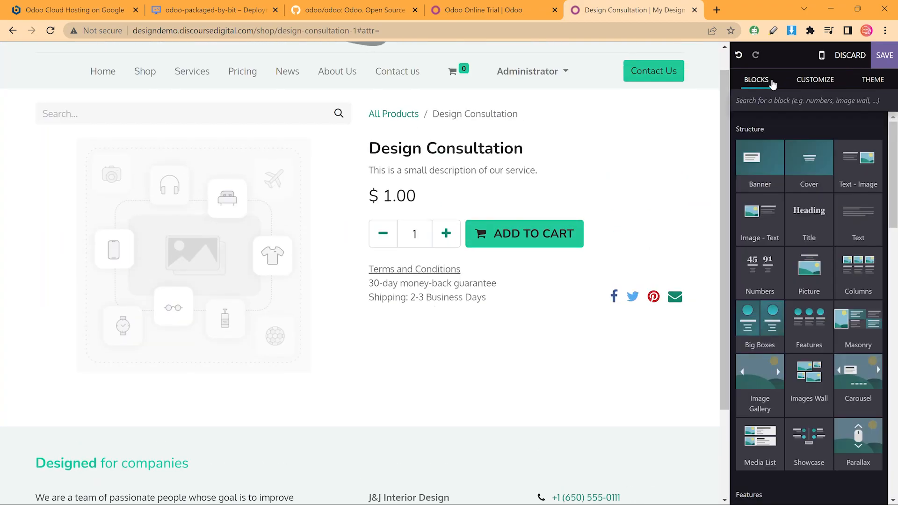
left_click_drag(758, 211, 407, 345)
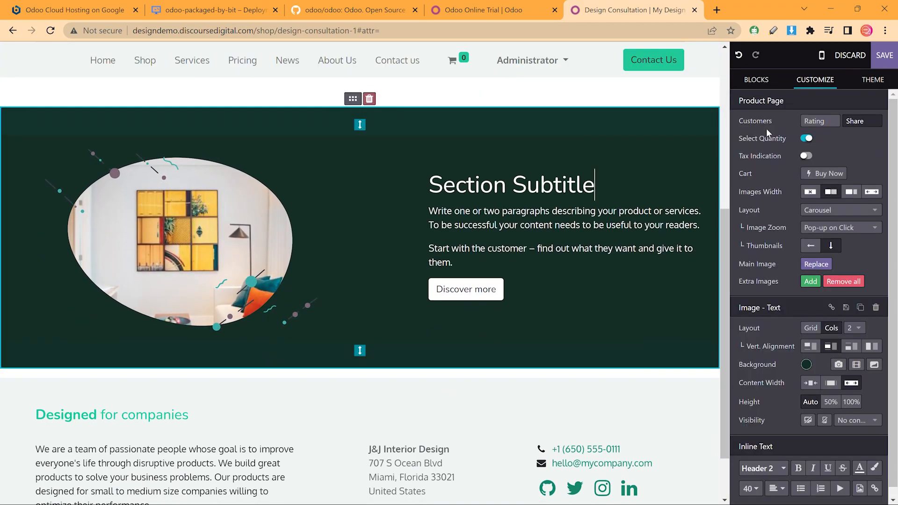
left_click(662, 163)
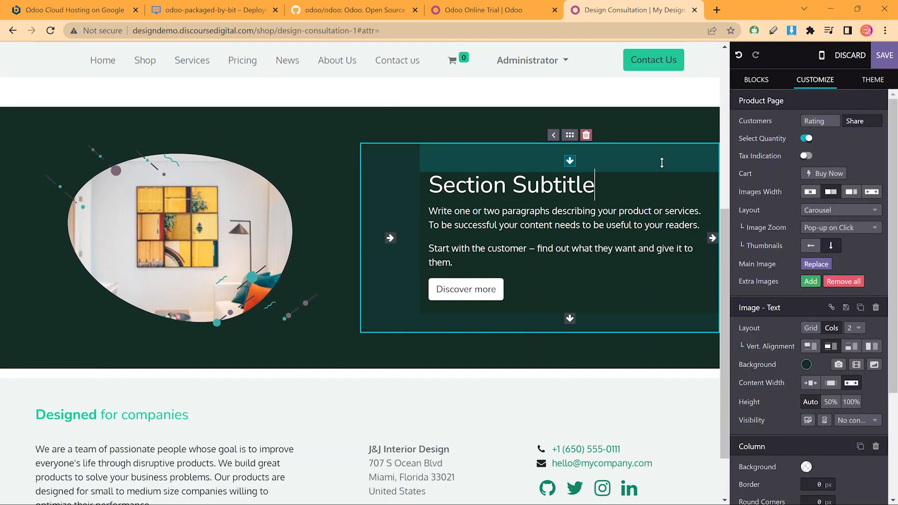
left_click(805, 369)
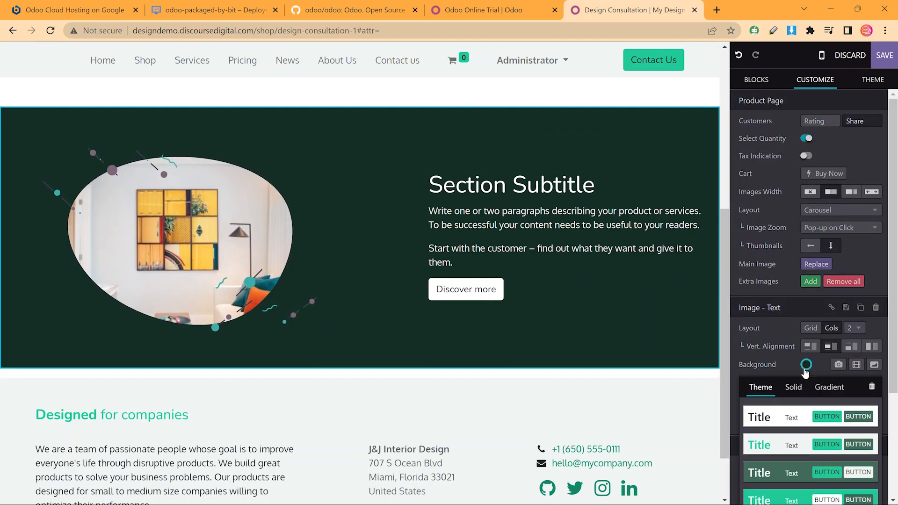
left_click(765, 420)
Retitle the new section's subtitle heading to 'My Process'
scroll(604, 182, "up", 5)
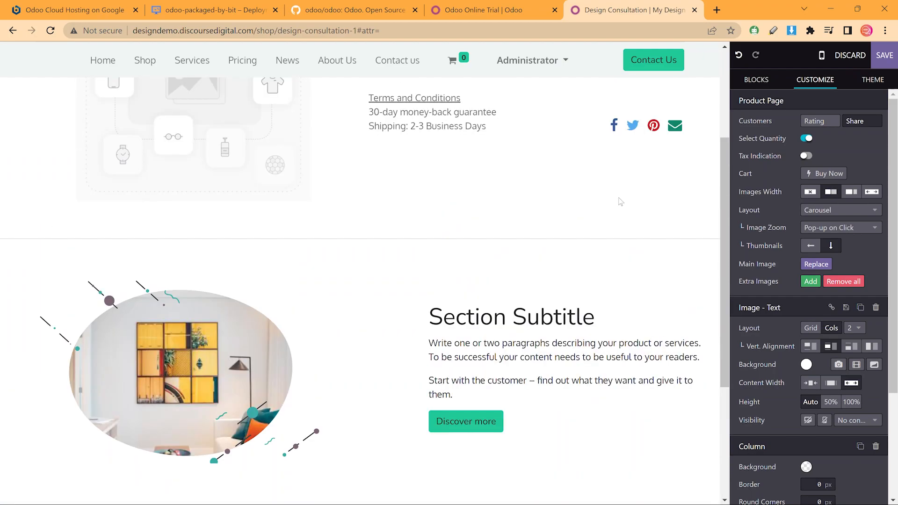
triple_click(523, 402)
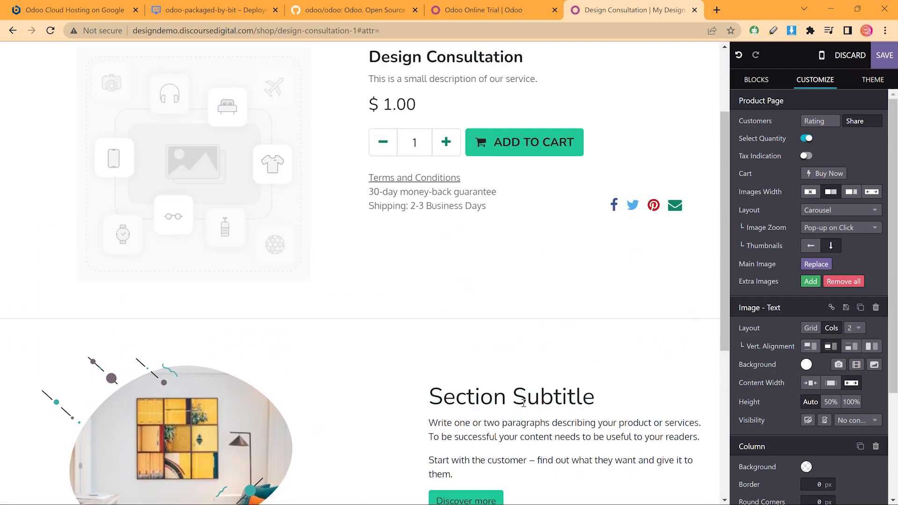
key("ctrl+a")
left_click(524, 402)
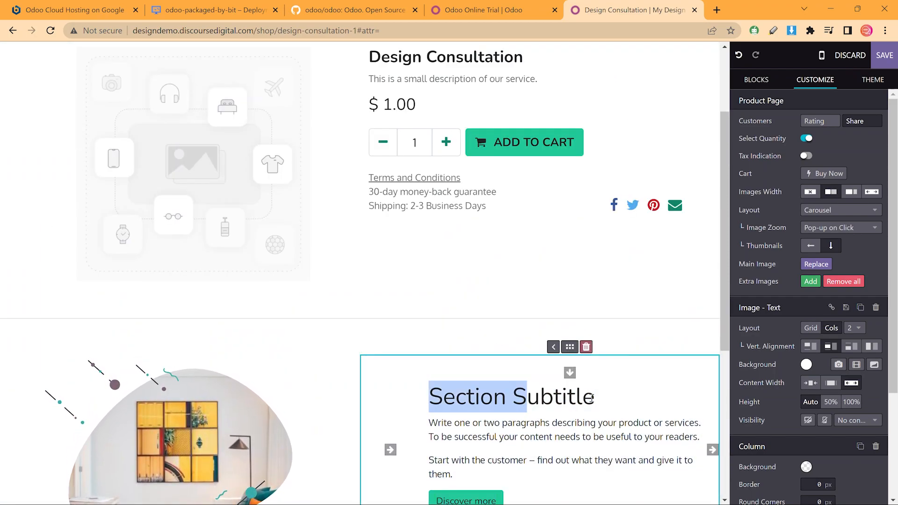
left_click(599, 395)
triple_click(599, 395)
type("My")
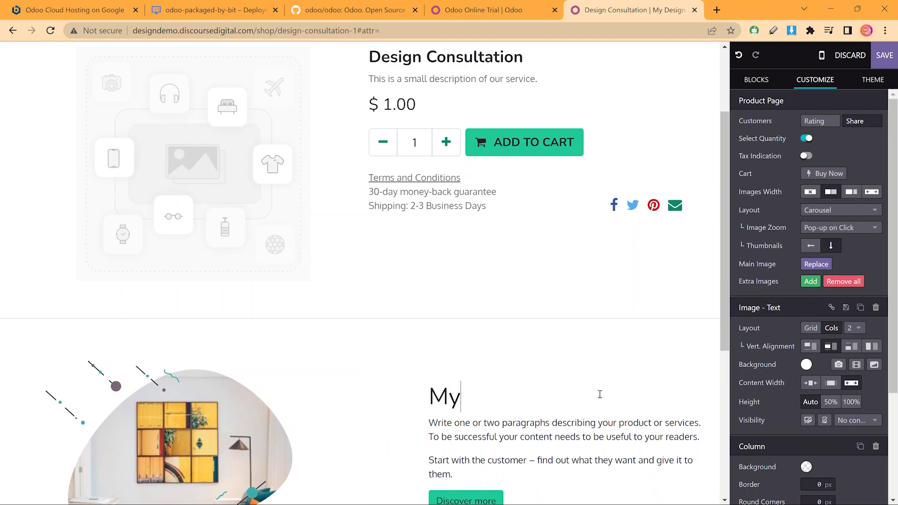
type(" Process")
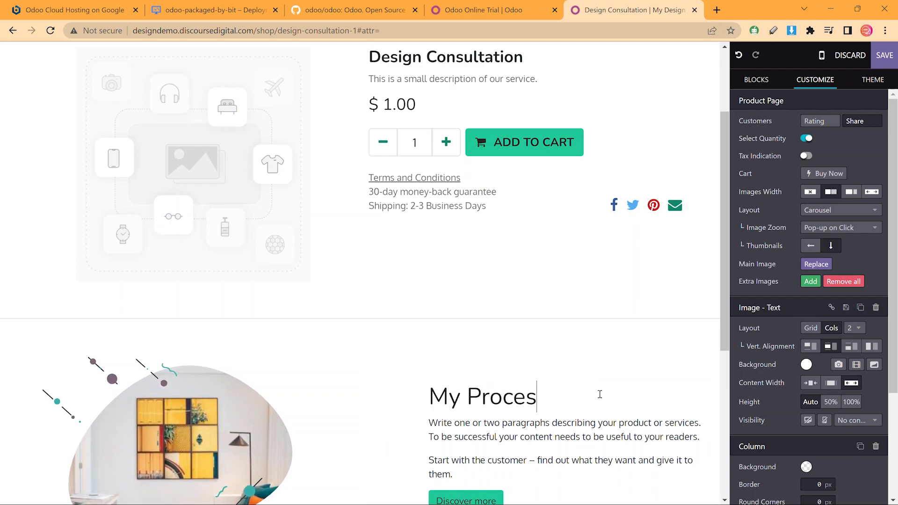
Delete the Discover more button from the My Process section
left_click(595, 396)
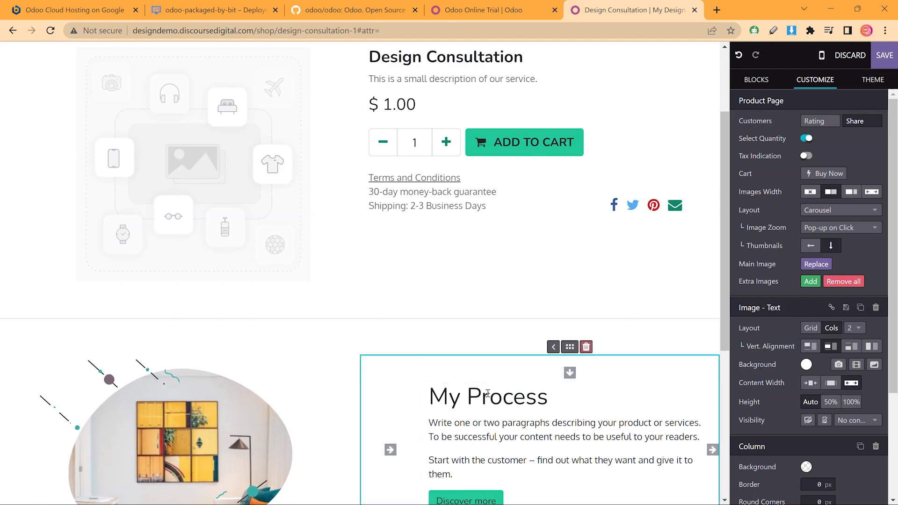
scroll(485, 352, "down", 5)
left_click(494, 295)
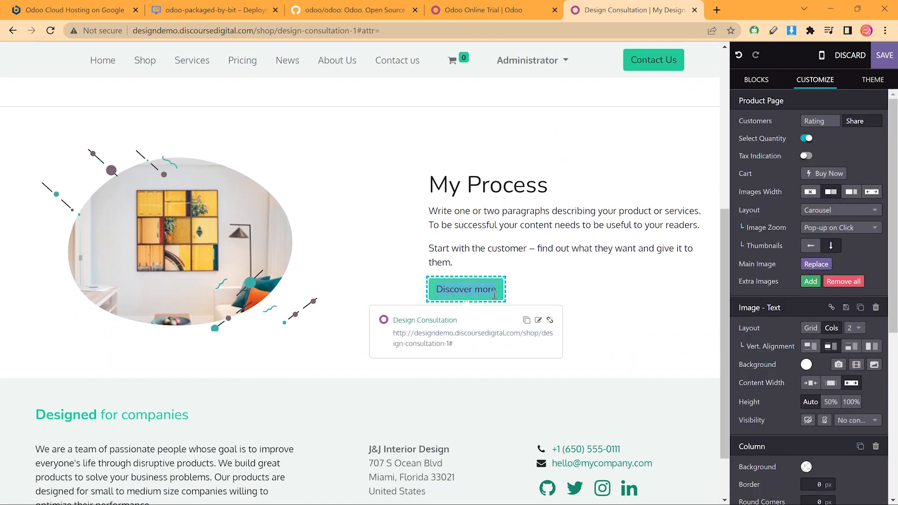
key("BackSpace")
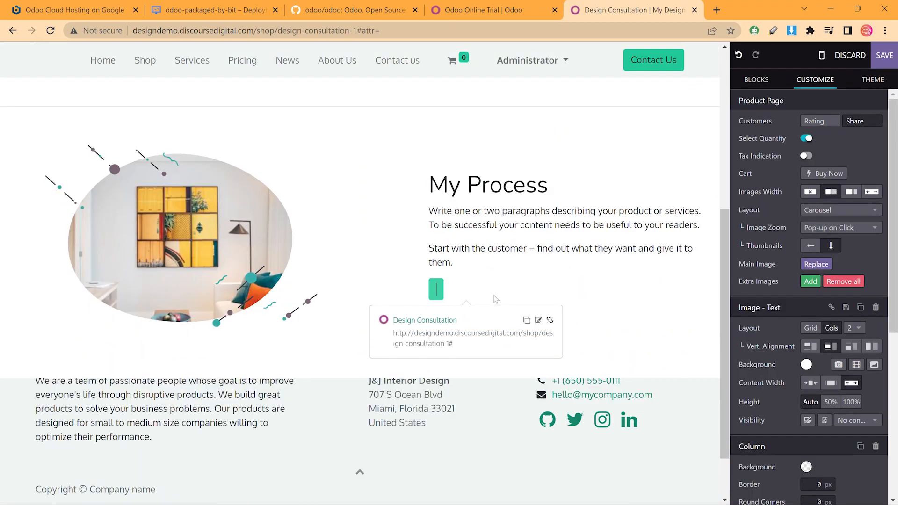
key("BackSpace")
Duplicate the section, move its image to the right, and retitle it 'My Collaborations'
left_click(488, 187)
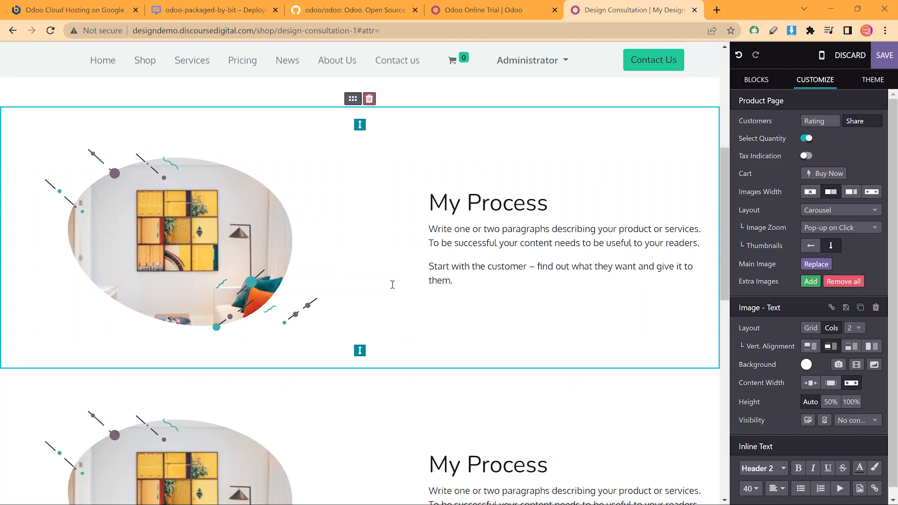
scroll(356, 299, "down", 5)
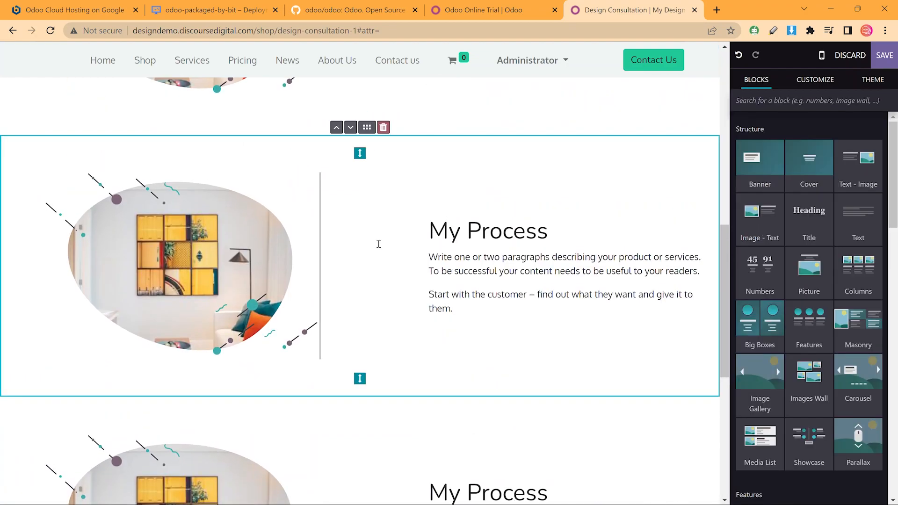
left_click(303, 203)
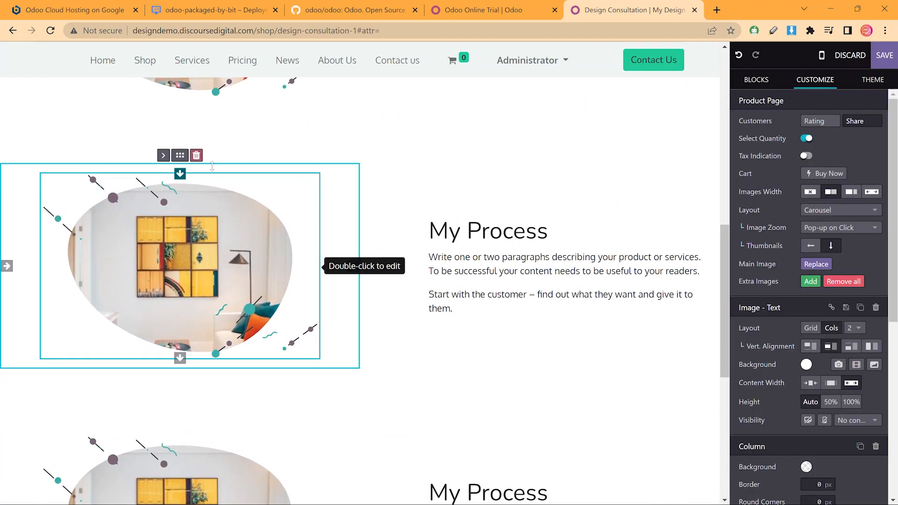
left_click(163, 155)
scroll(352, 191, "down", 5)
scroll(356, 201, "up", 6)
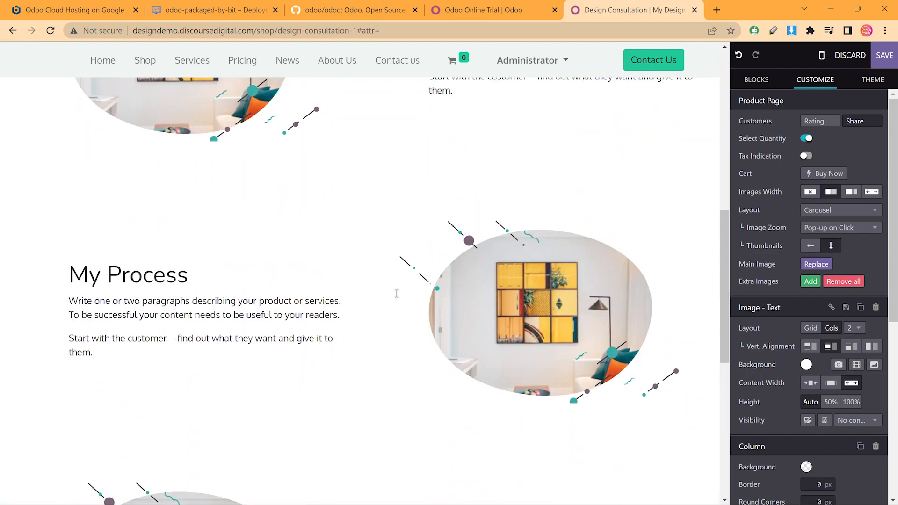
double_click(180, 290)
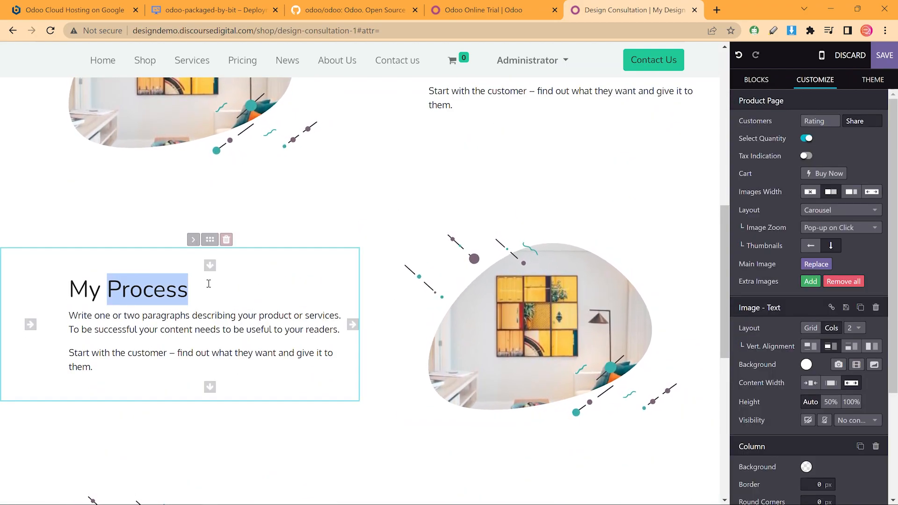
type("Collaborations")
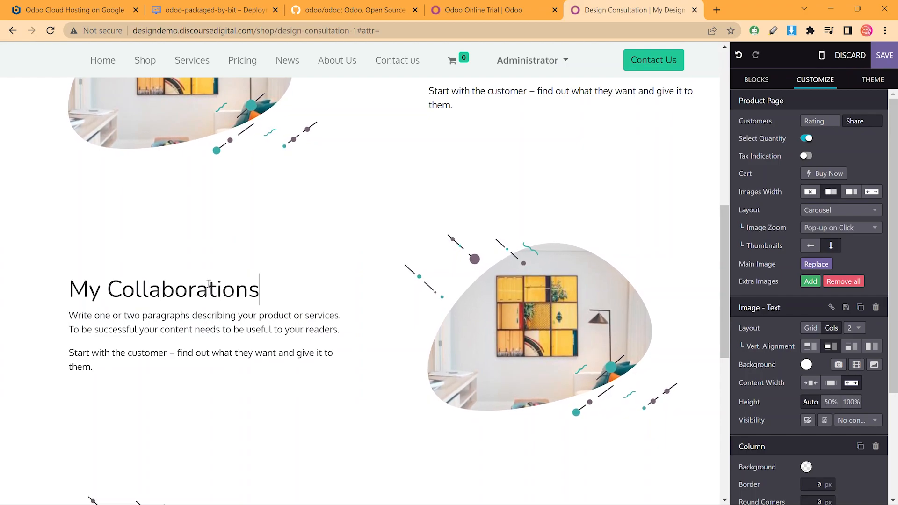
Retitle the third section 'How to Get Started' and save the product page
scroll(388, 321, "down", 5)
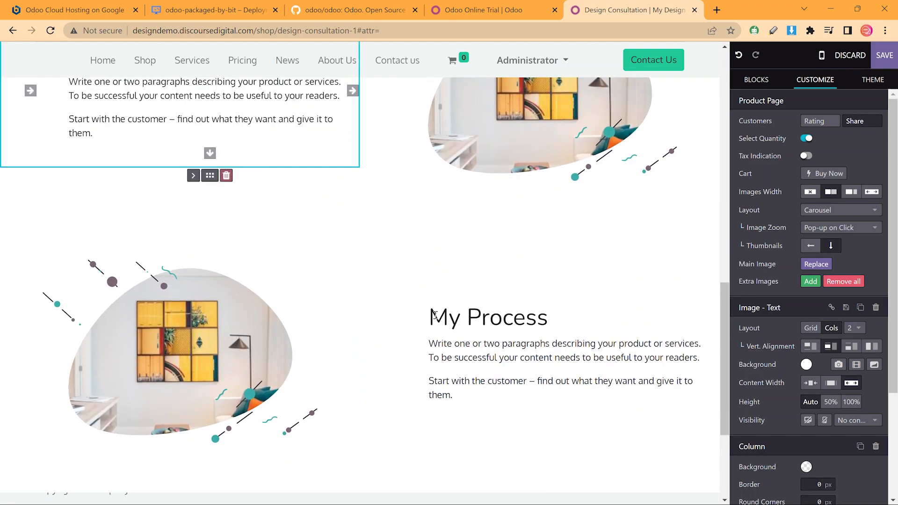
left_click_drag(429, 318, 605, 313)
type("Ho")
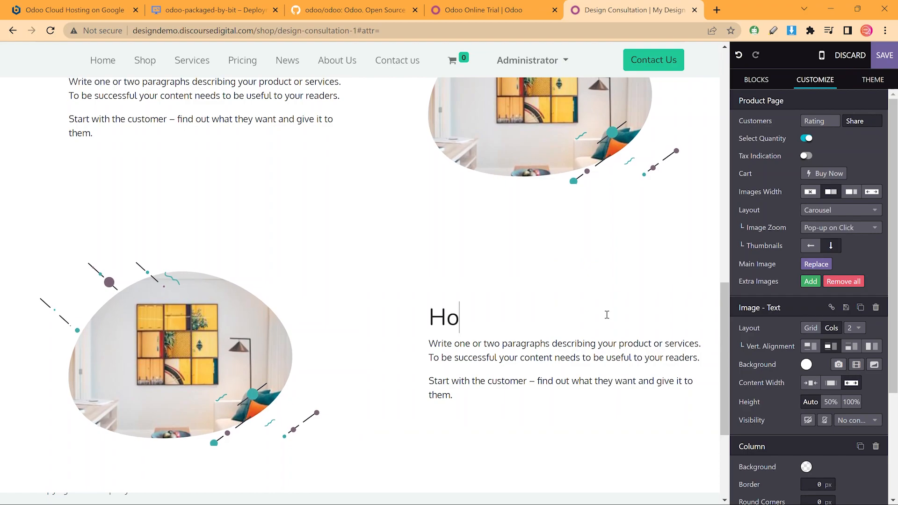
type("w to Get Started")
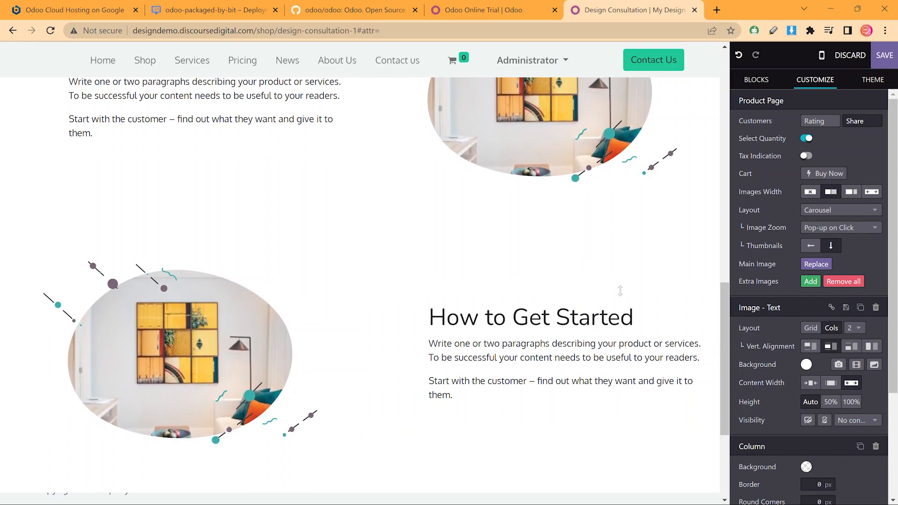
scroll(609, 280, "up", 3)
scroll(610, 274, "up", 10)
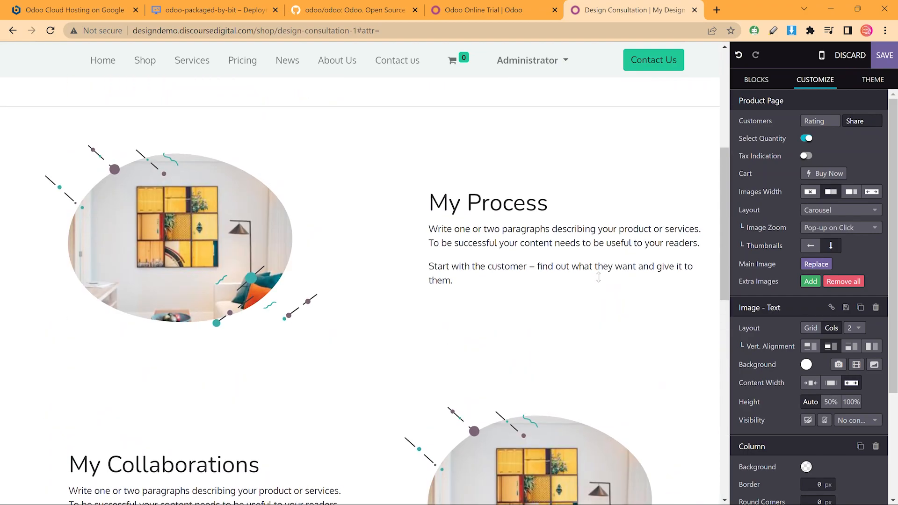
left_click(876, 56)
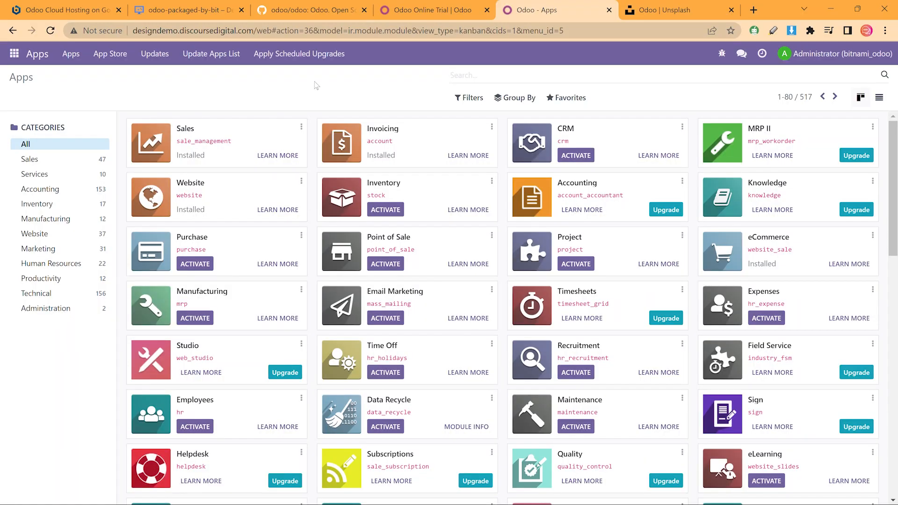
Activate the CRM app from the Apps list
left_click(585, 157)
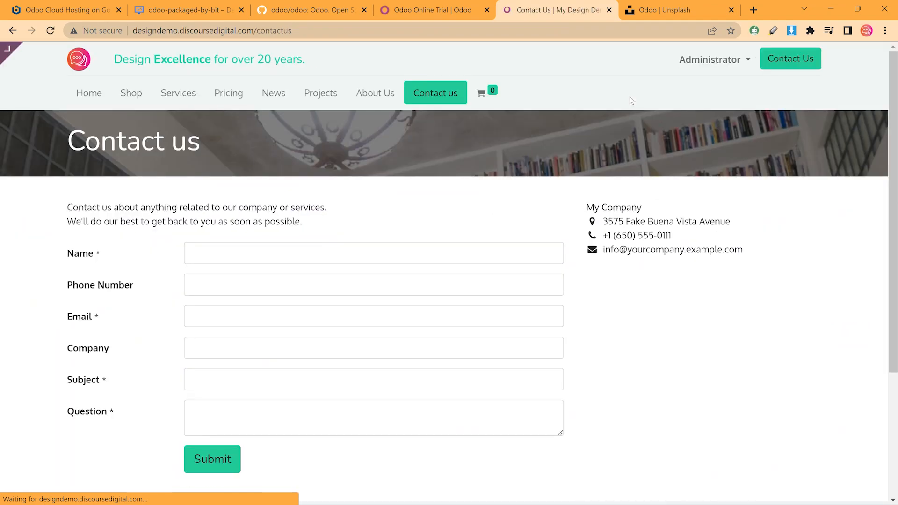
Open the Contact us page in the editor and select its contact form
left_click(50, 55)
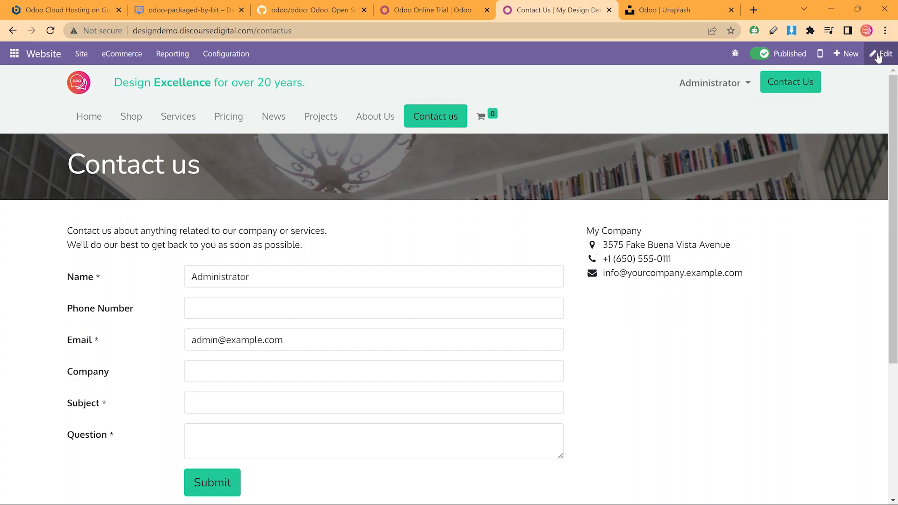
left_click(882, 54)
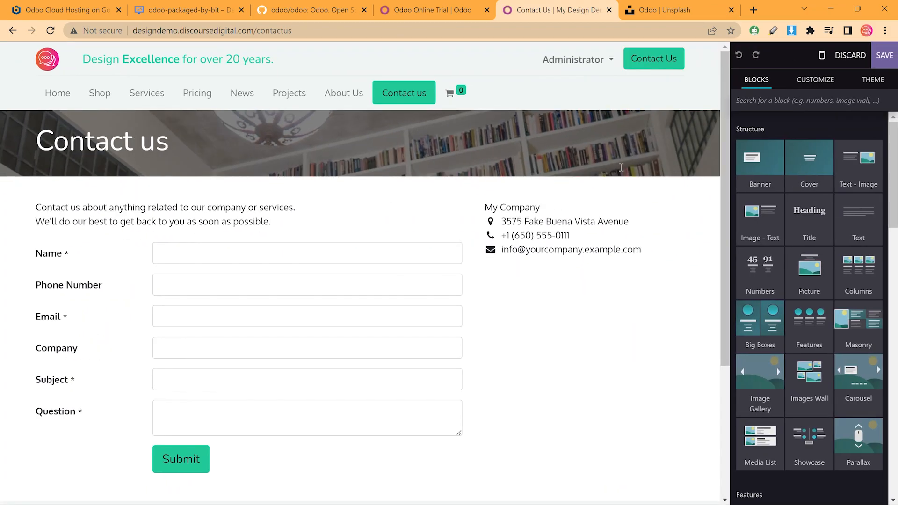
left_click(385, 232)
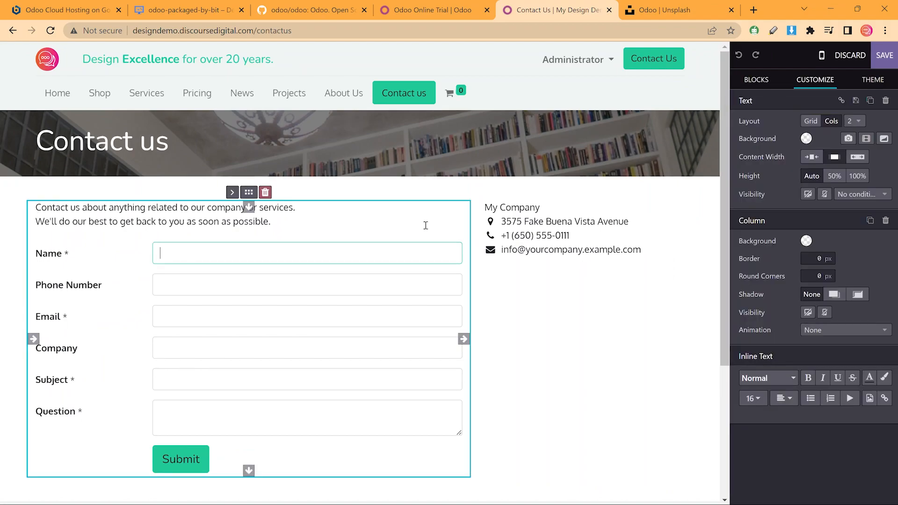
left_click(368, 257)
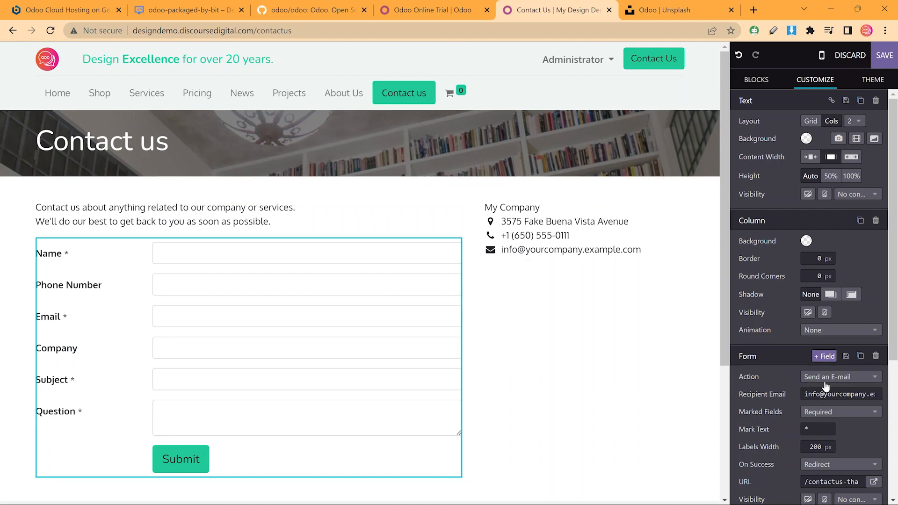
Make the form create an Opportunity for the Sales team, assigned to Administrator
left_click_drag(737, 376, 758, 375)
left_click(843, 376)
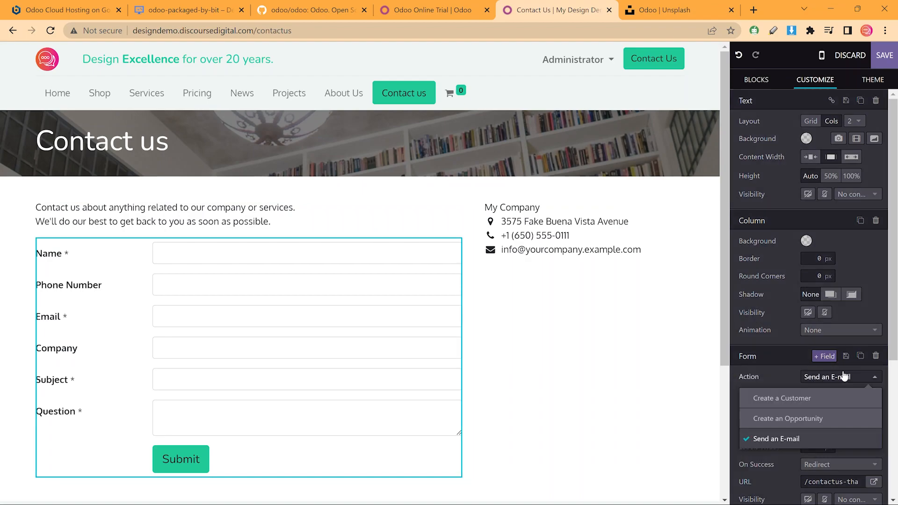
left_click(786, 420)
scroll(781, 316, "down", 1)
left_click(812, 368)
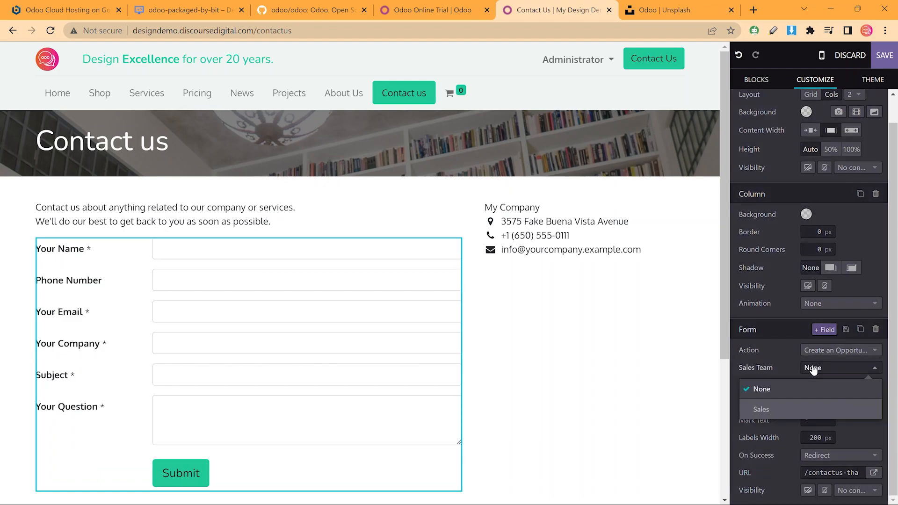
left_click(797, 408)
left_click(816, 388)
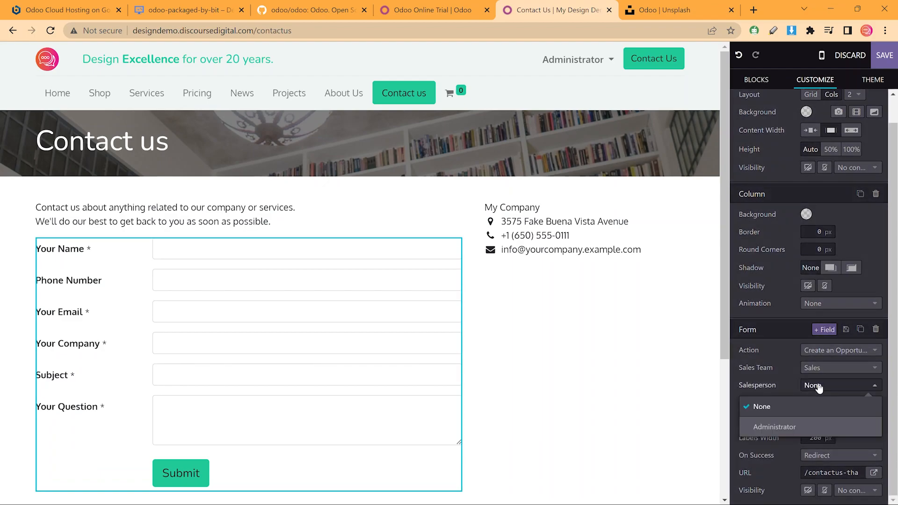
left_click(786, 424)
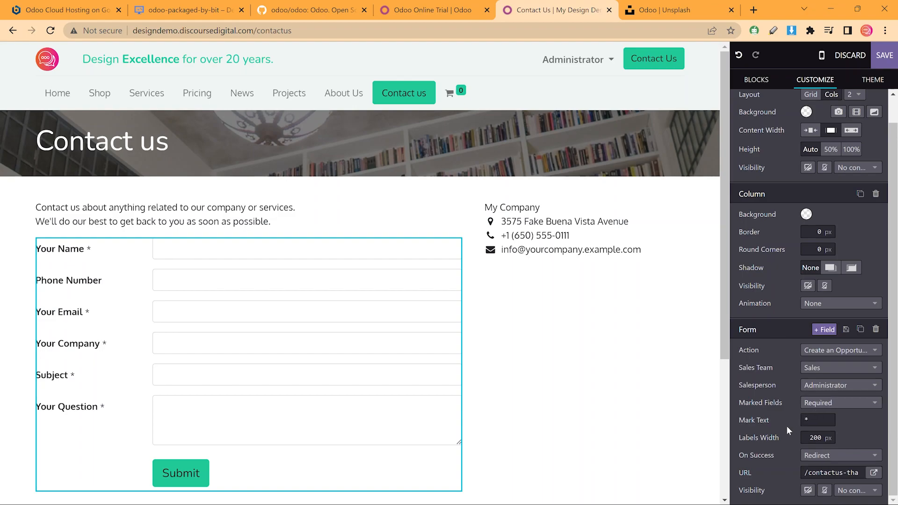
Set the form's On Success behaviour to Show Message and save the page
left_click(823, 463)
scroll(793, 484, "down", 1)
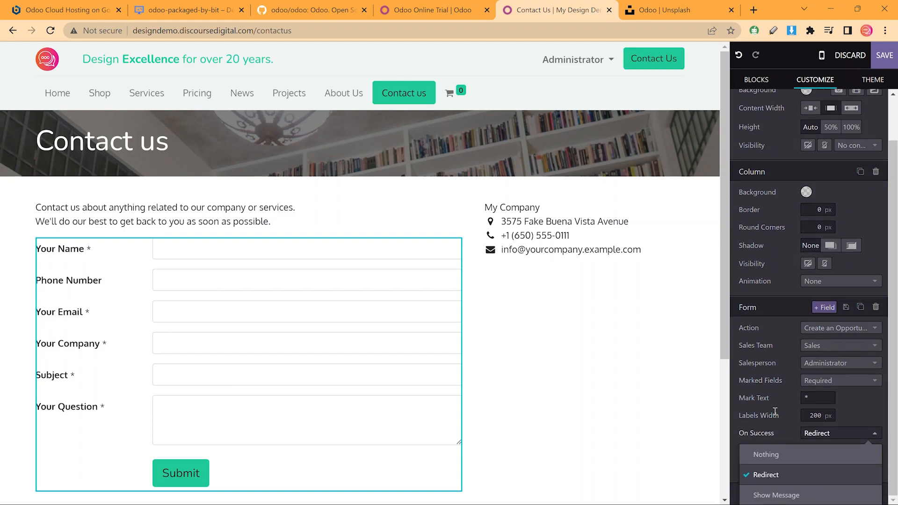
left_click(790, 497)
left_click(873, 474)
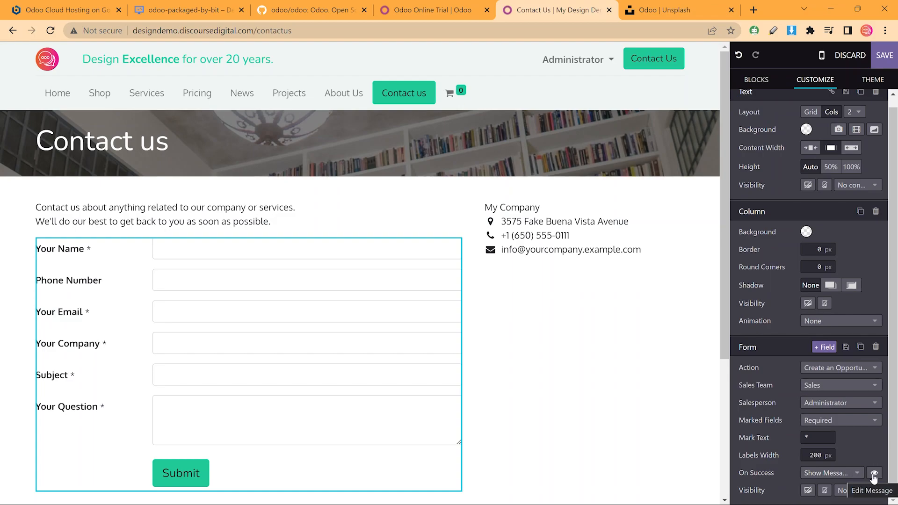
left_click(873, 475)
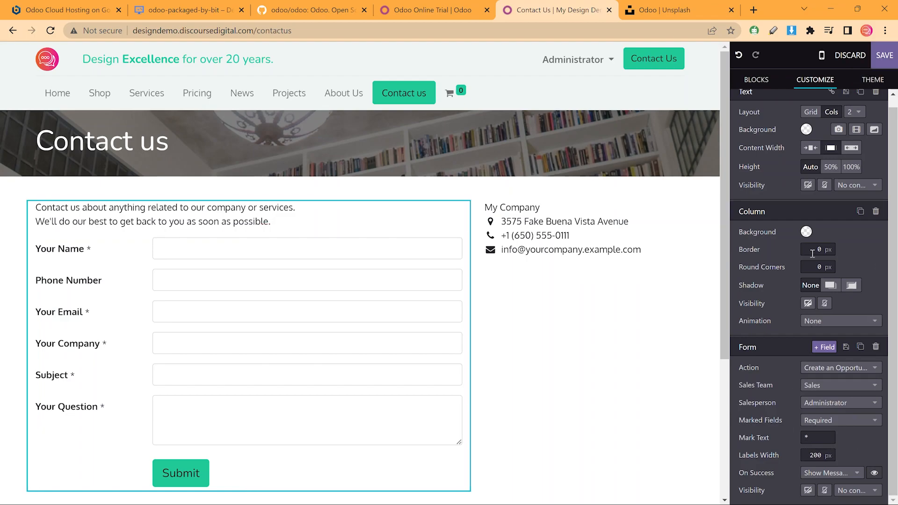
left_click(885, 55)
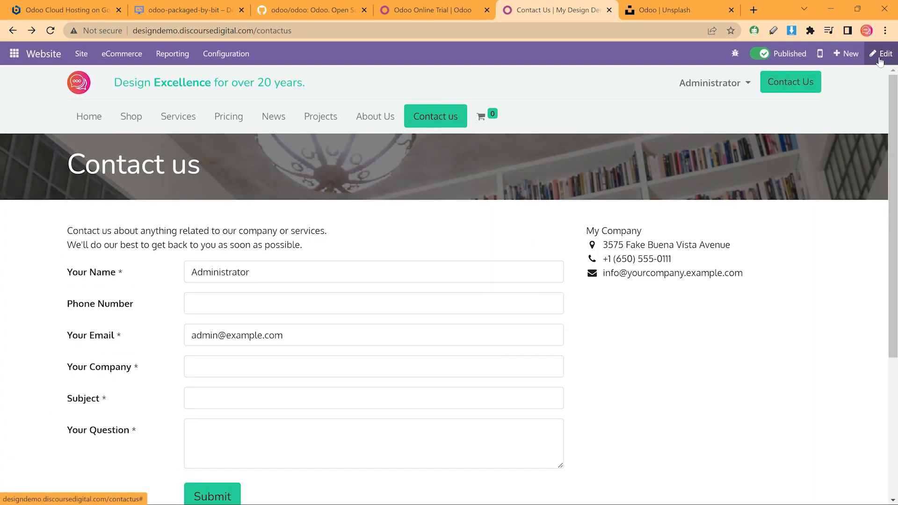
left_click(877, 57)
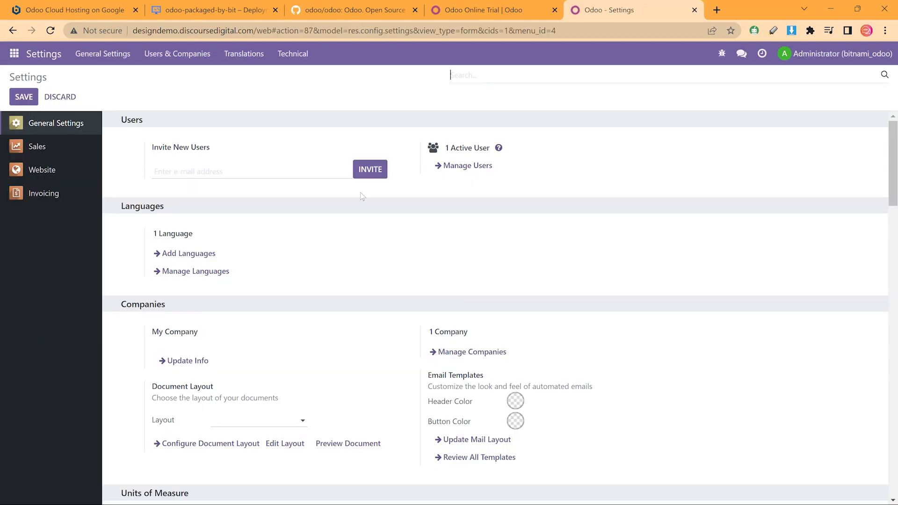
Filter Settings with 'unspl' to reach Unsplash Image Library, then follow 'Generate an Access Key'
scroll(363, 196, "down", 10)
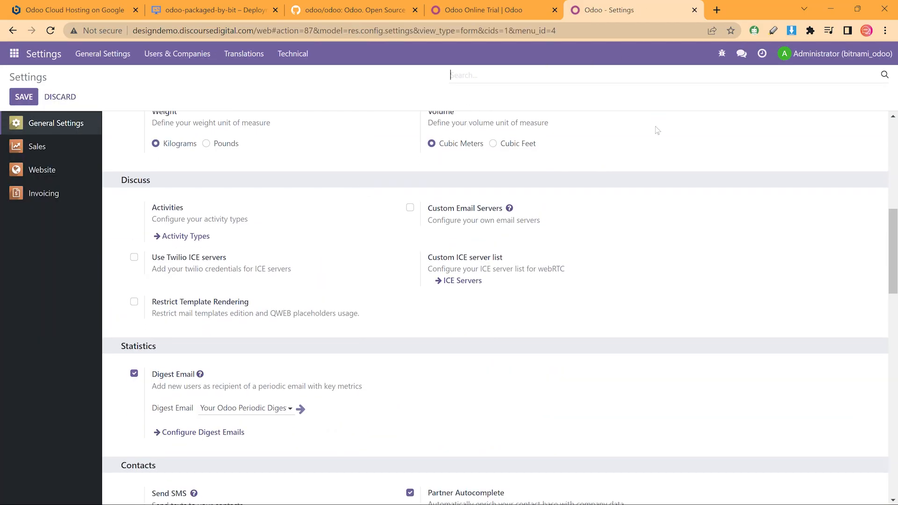
scroll(658, 130, "up", 10)
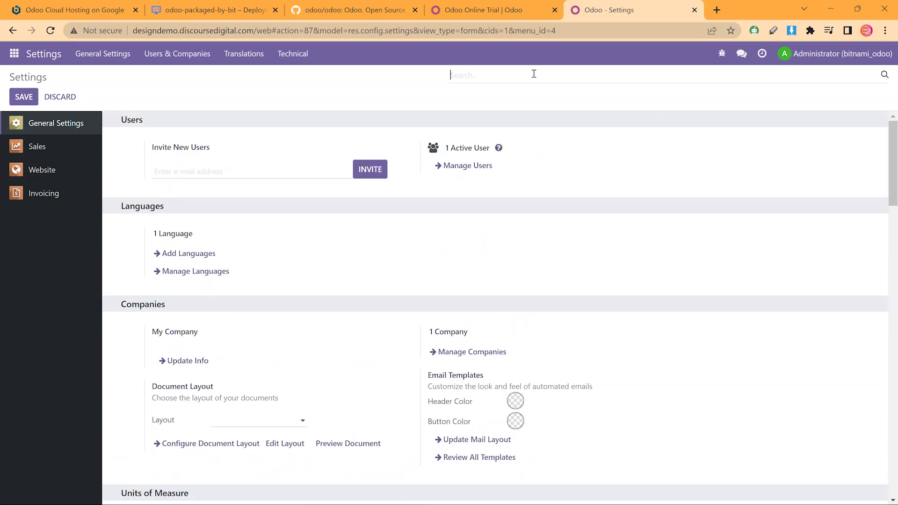
left_click(534, 74)
type("unspl")
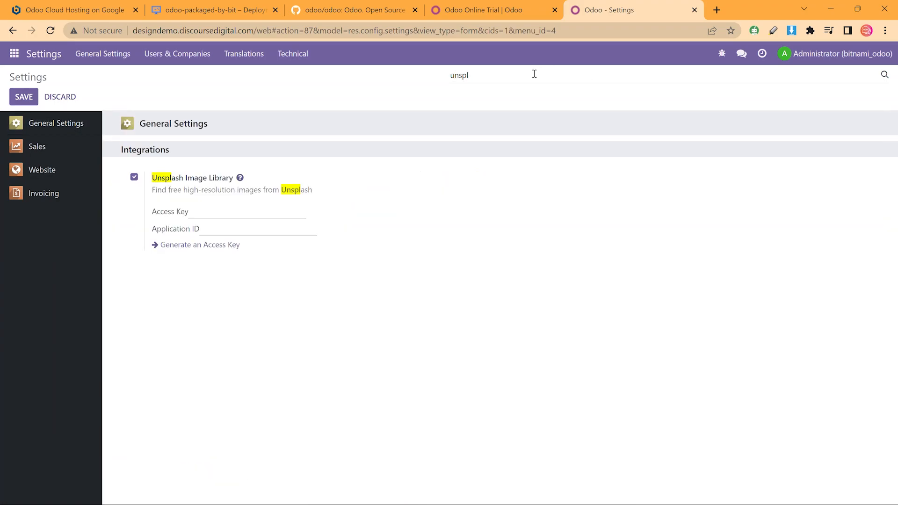
left_click_drag(153, 176, 312, 194)
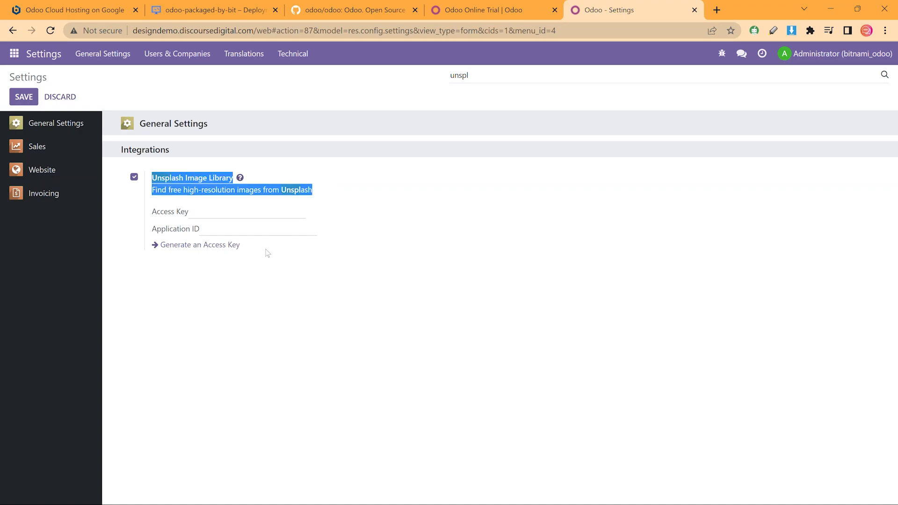
left_click(221, 245)
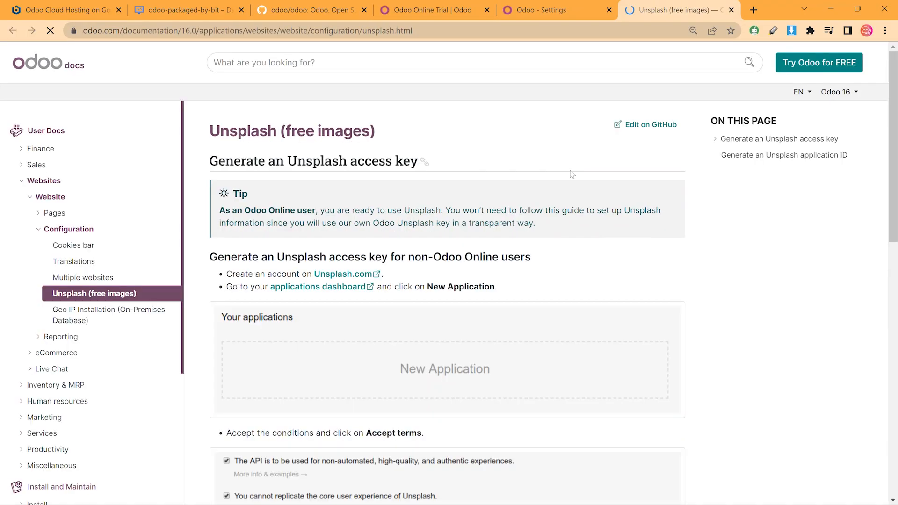
Go to Unsplash.com and sign in with an existing account
left_click(362, 276)
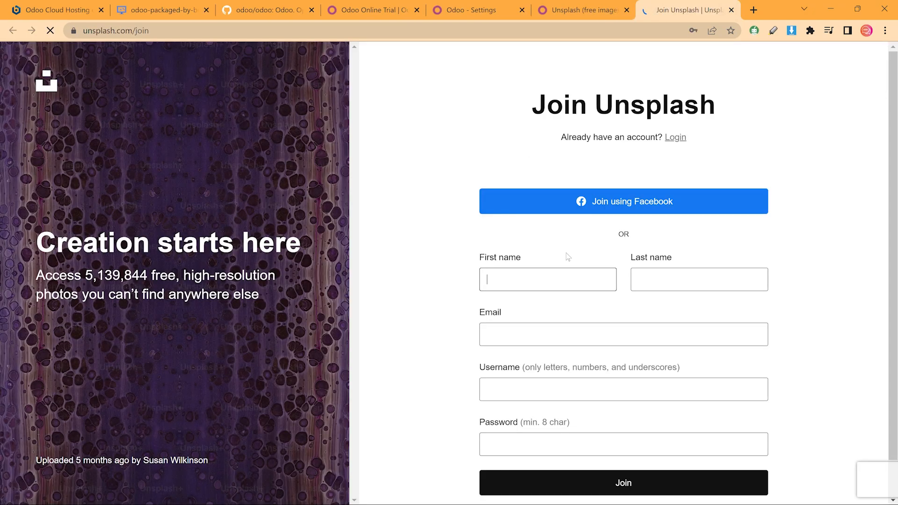
scroll(562, 280, "down", 1)
left_click(549, 236)
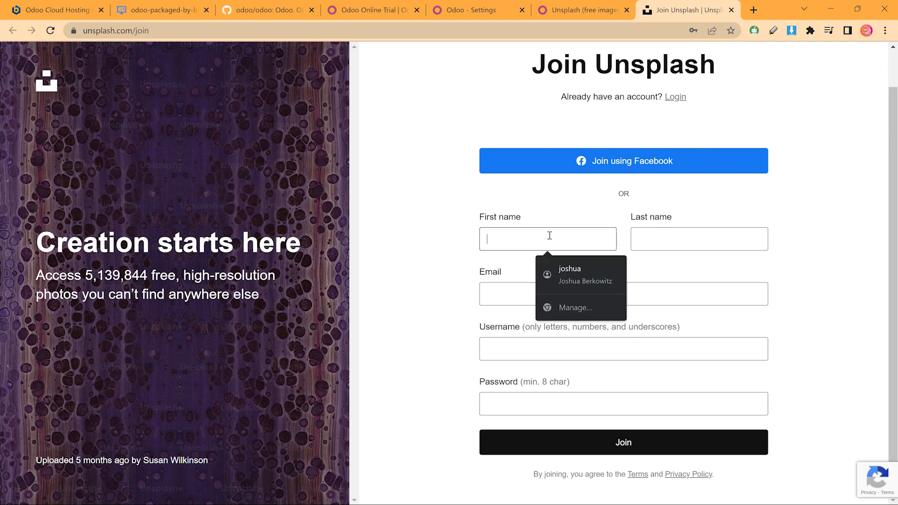
left_click(678, 99)
left_click(414, 386)
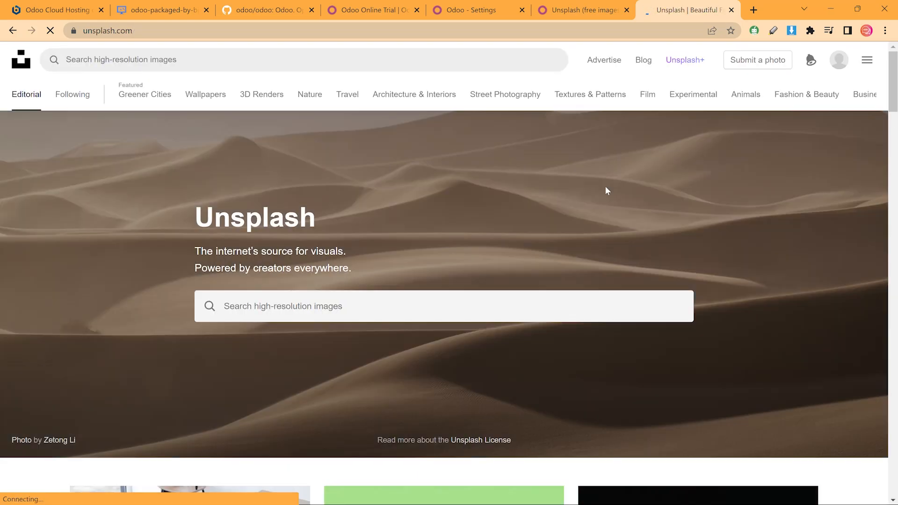
Open the existing Odoo application in the Unsplash dashboard and copy its Access Key
left_click(621, 6)
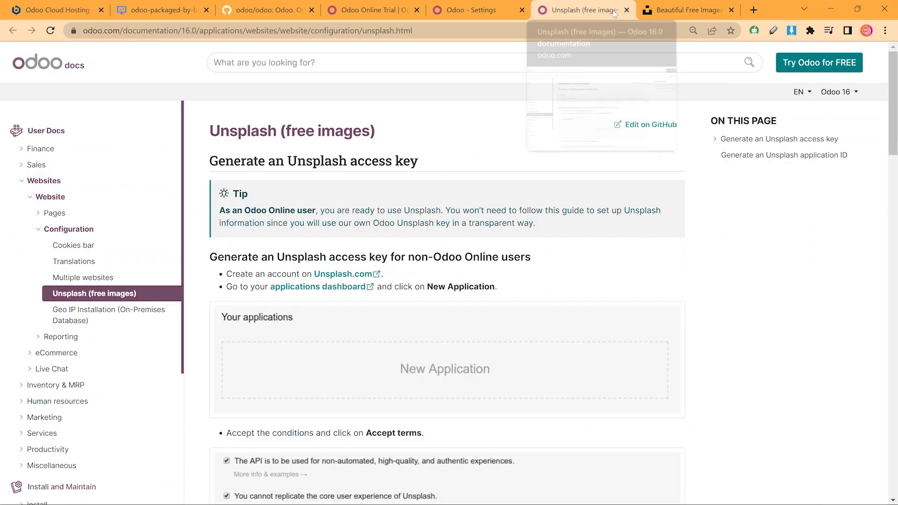
left_click(326, 287)
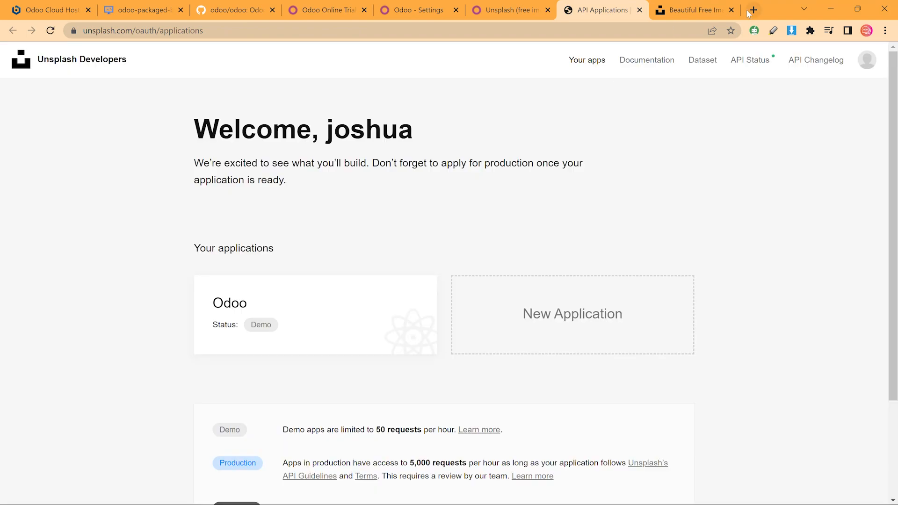
left_click(555, 314)
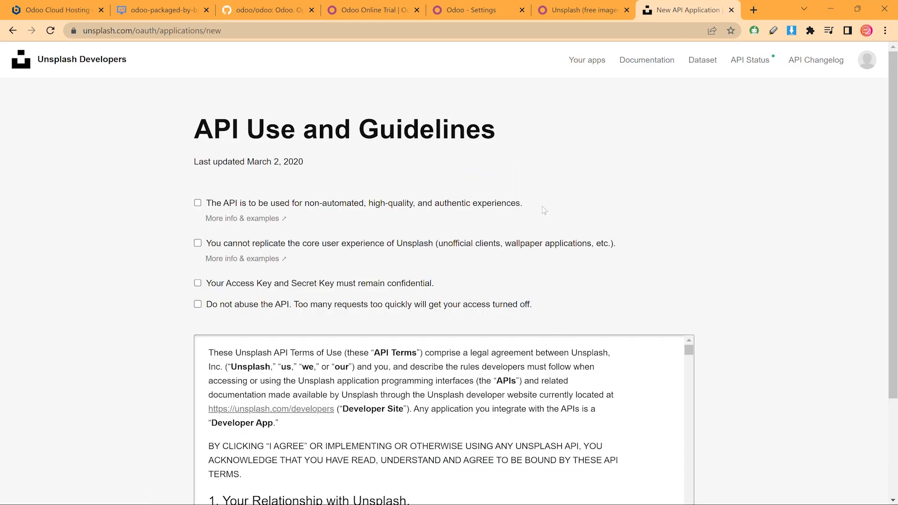
key("alt+Left")
left_click(396, 303)
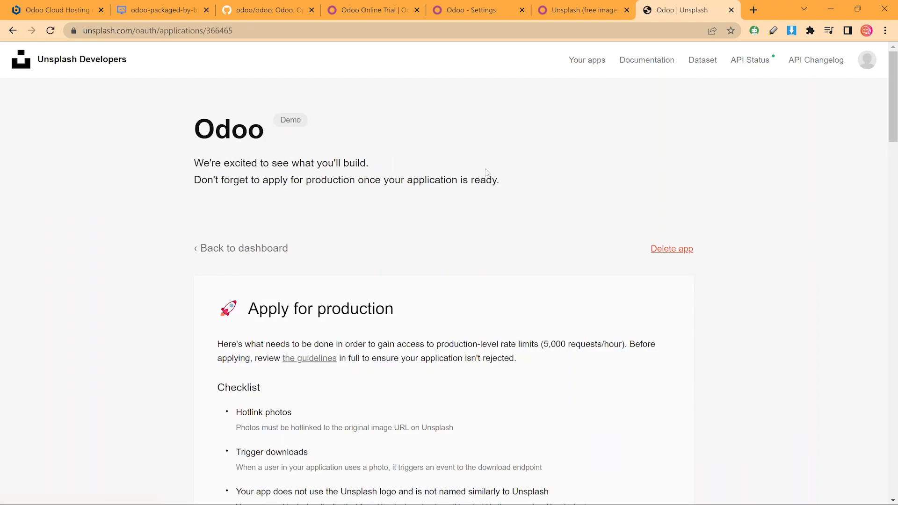
scroll(486, 178, "down", 12)
left_click(661, 385)
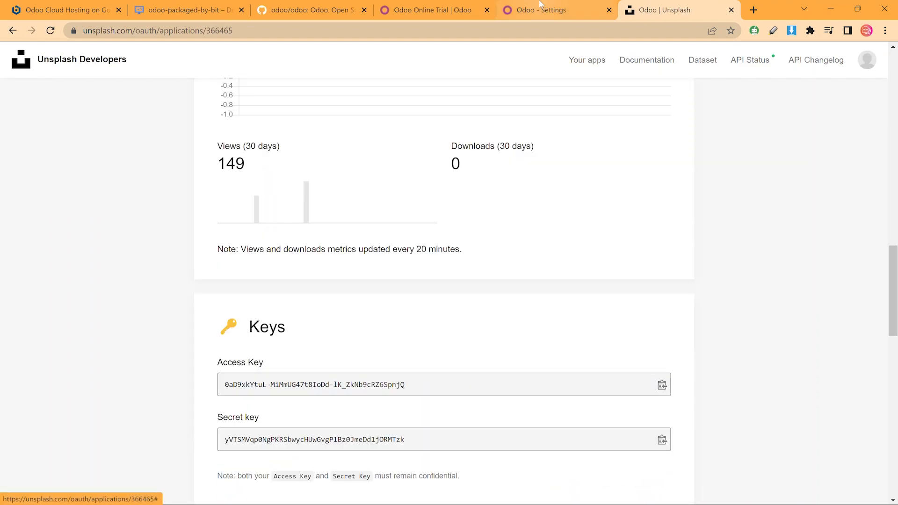
Select Odoo's Unsplash Access Key field, recheck the keys on Unsplash, and return to Settings
left_click(539, 9)
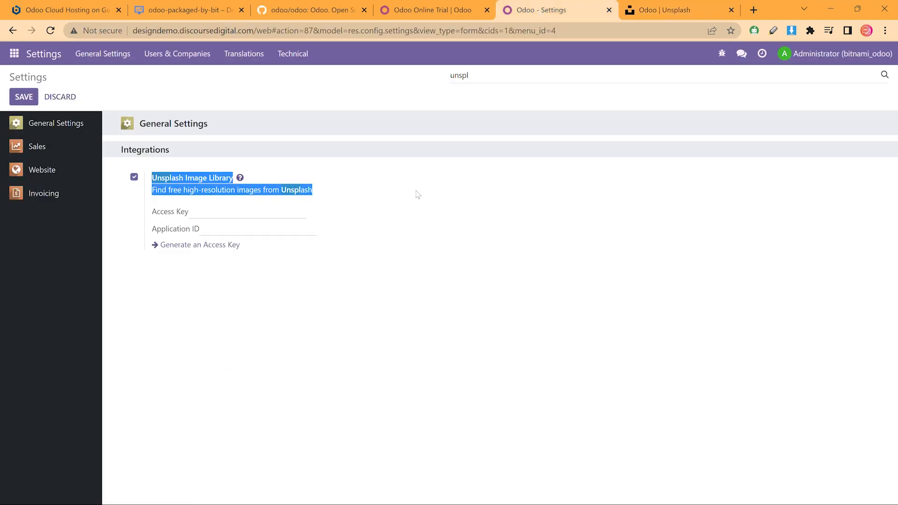
left_click(265, 218)
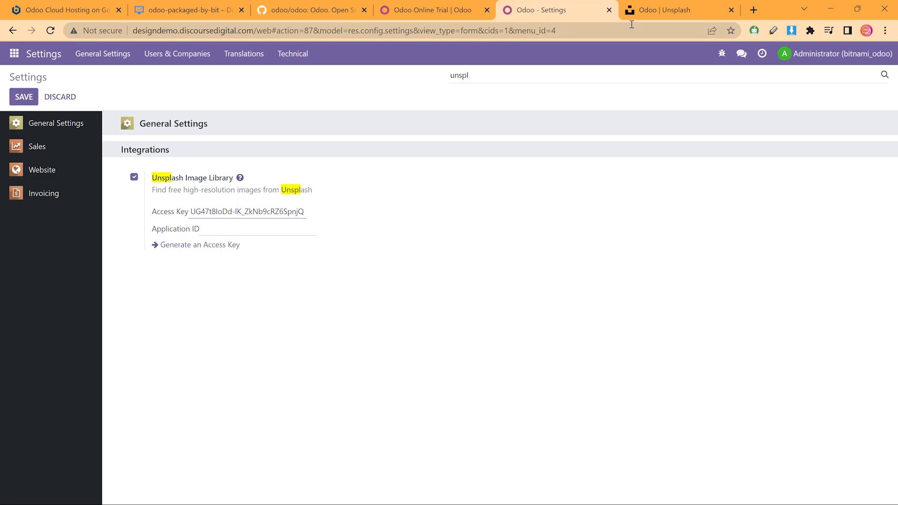
left_click(638, 13)
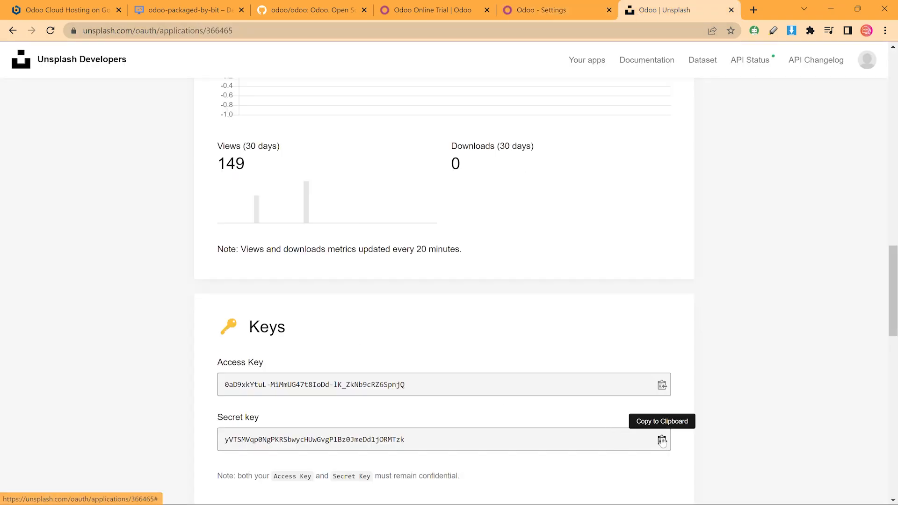
left_click(543, 11)
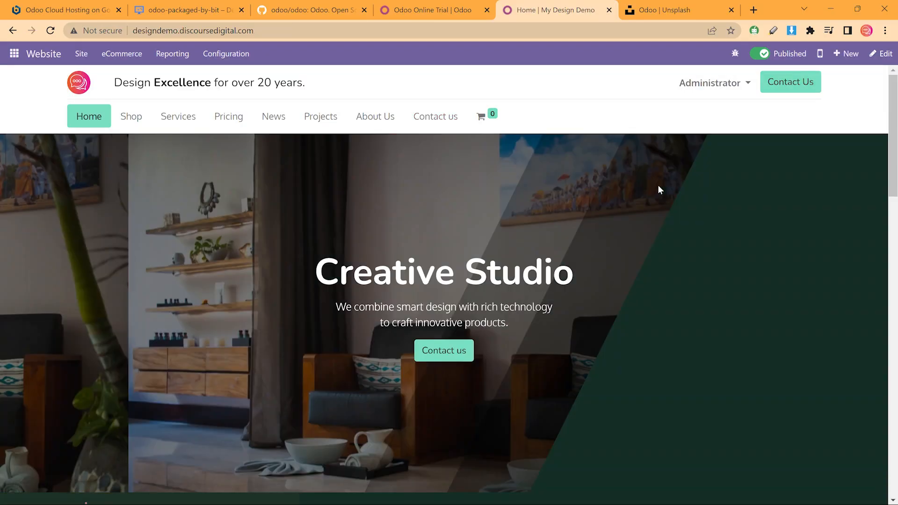
scroll(659, 180, "down", 8)
scroll(622, 227, "down", 8)
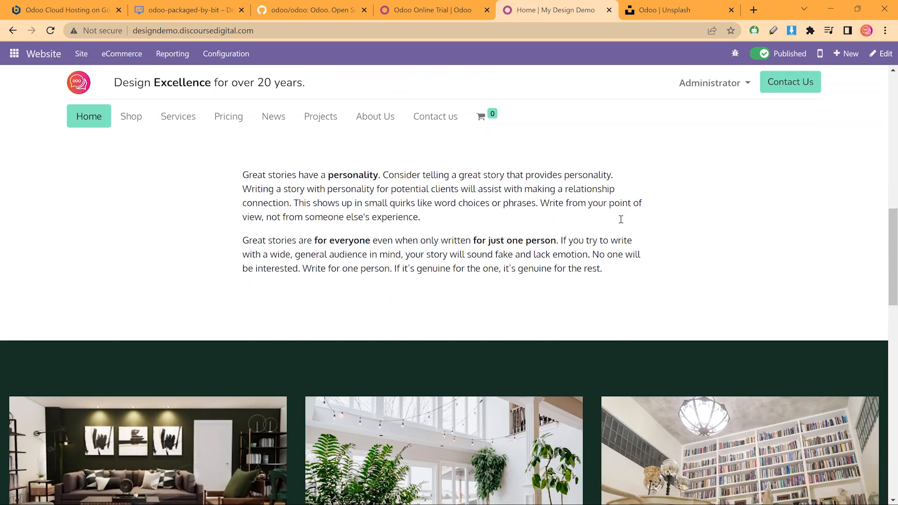
scroll(617, 237, "down", 8)
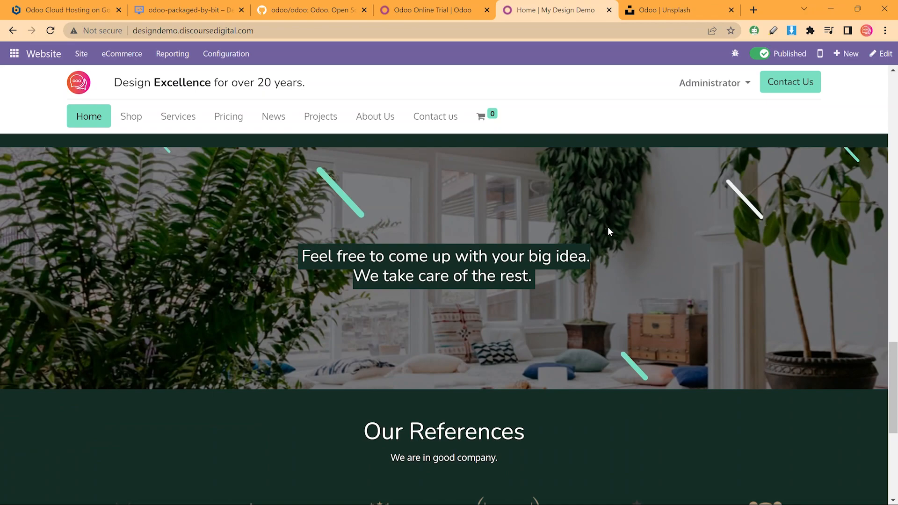
scroll(607, 227, "down", 3)
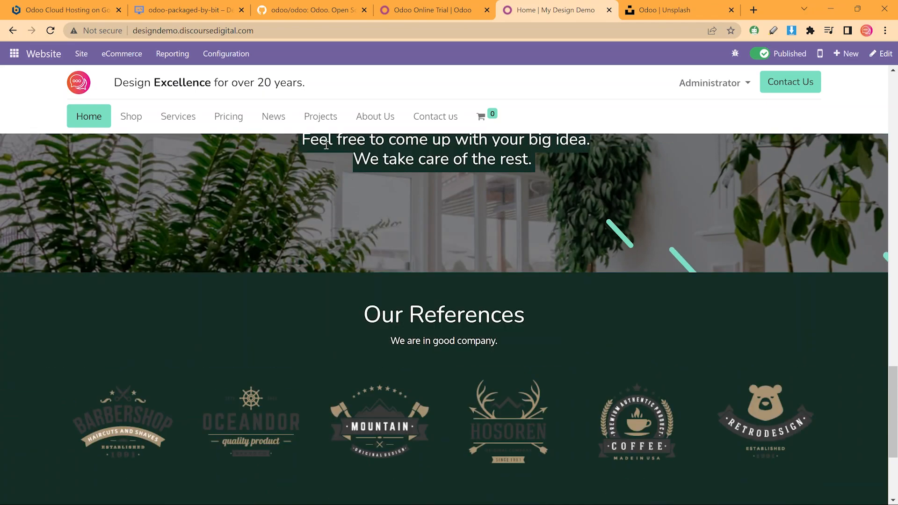
left_click(320, 117)
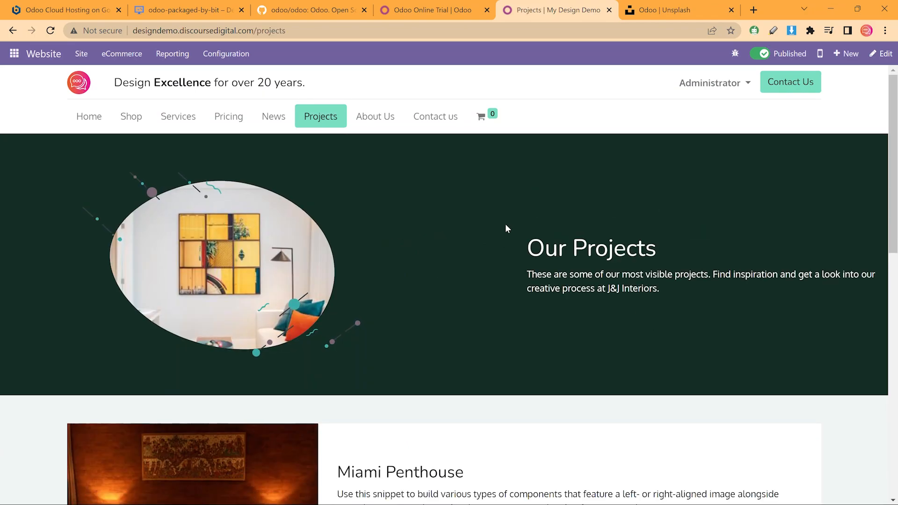
scroll(505, 223, "down", 14)
scroll(518, 217, "down", 3)
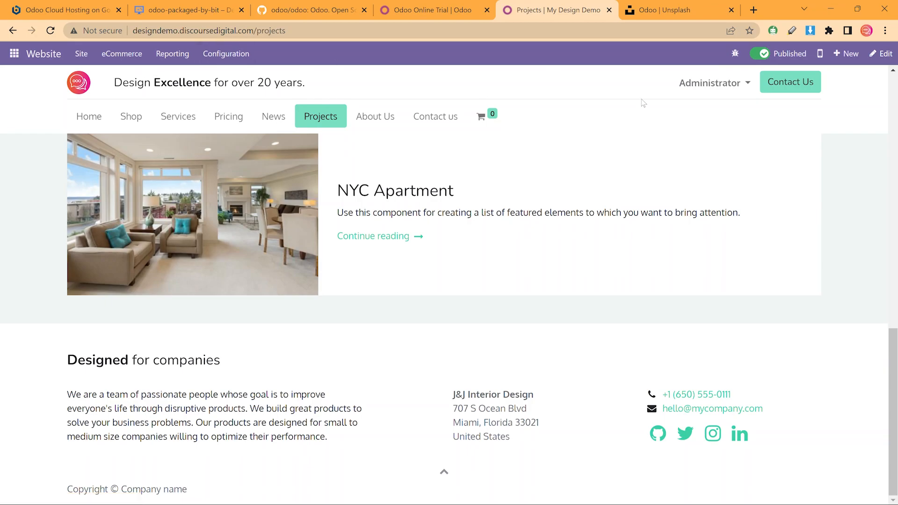
left_click(77, 117)
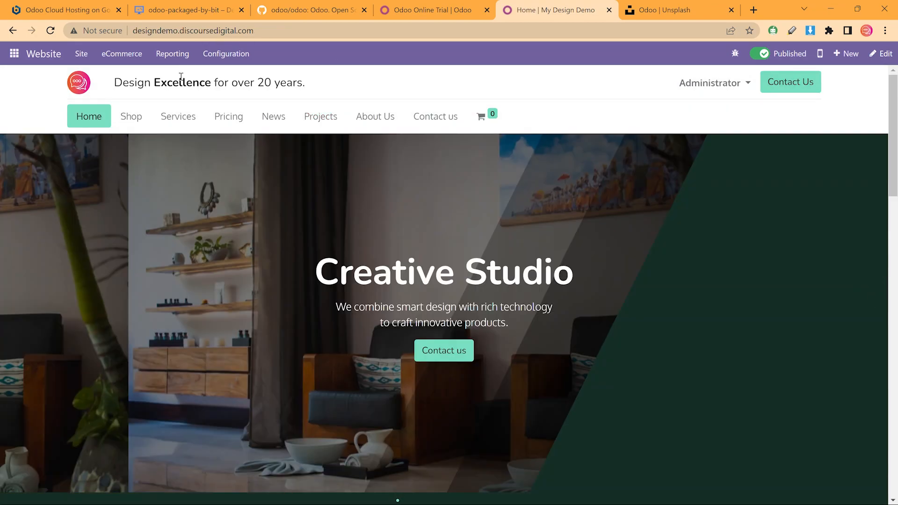
left_click(682, 83)
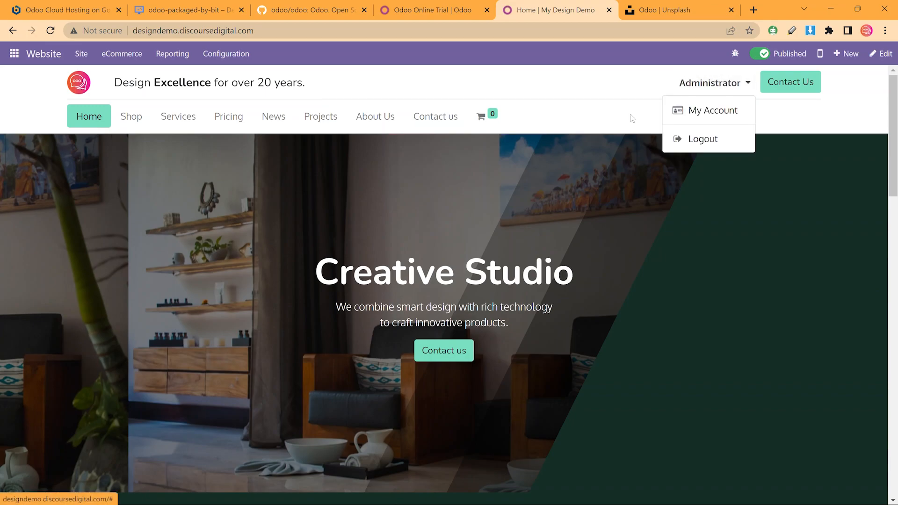
left_click(817, 122)
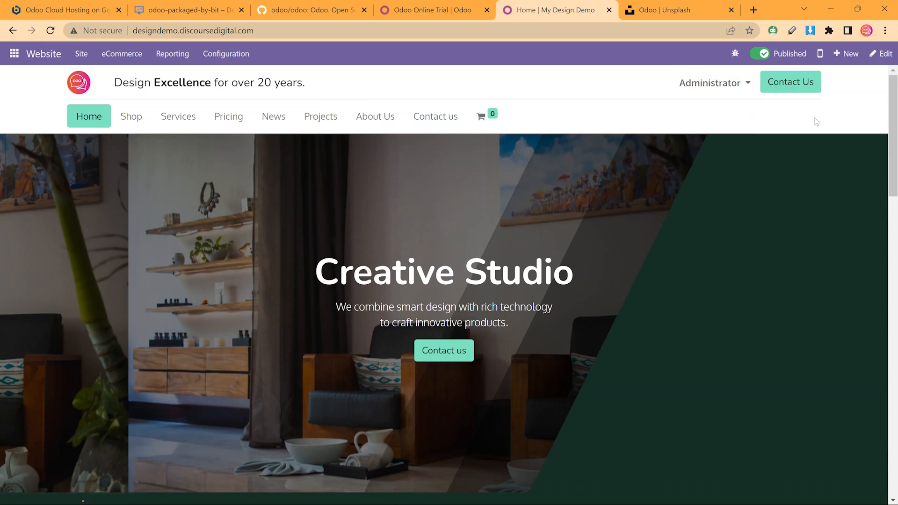
left_click(14, 53)
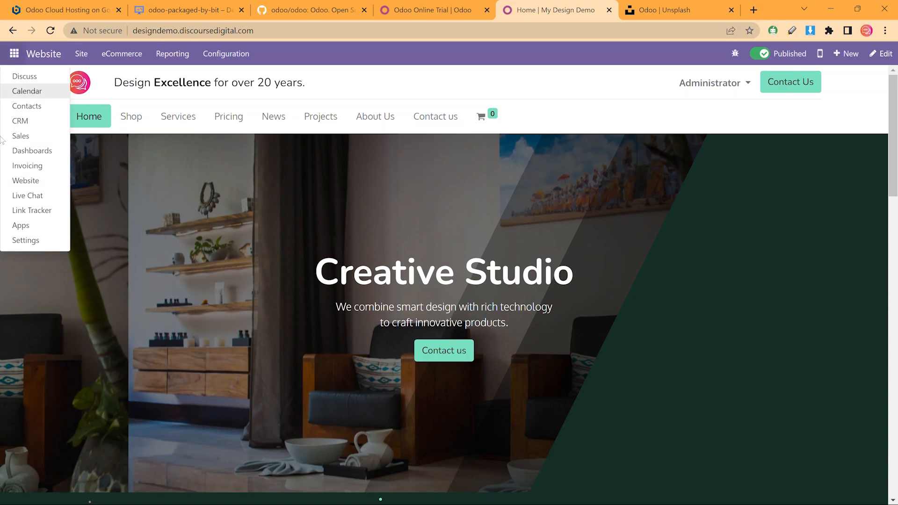
left_click(33, 180)
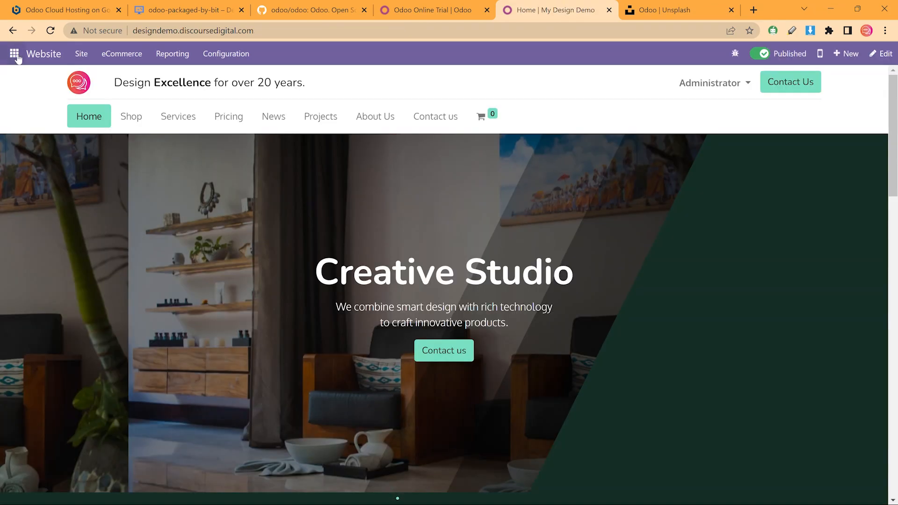
left_click(82, 53)
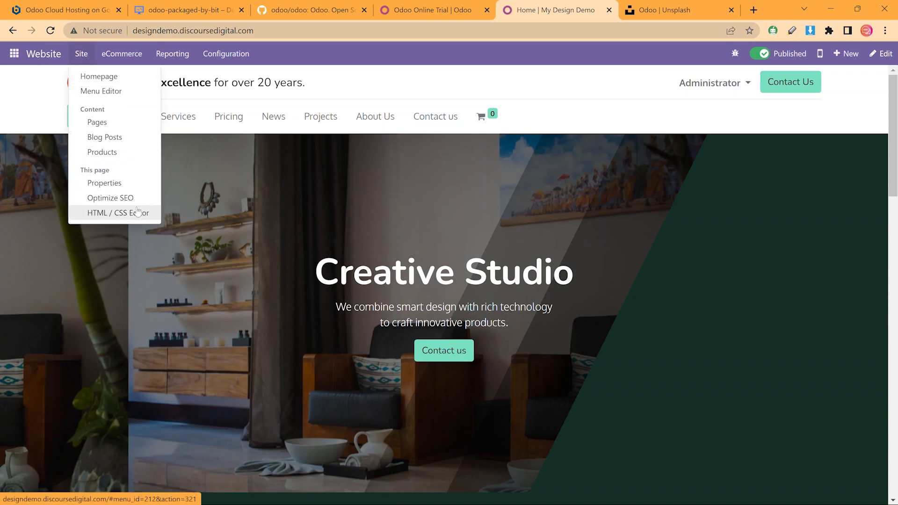
left_click(129, 56)
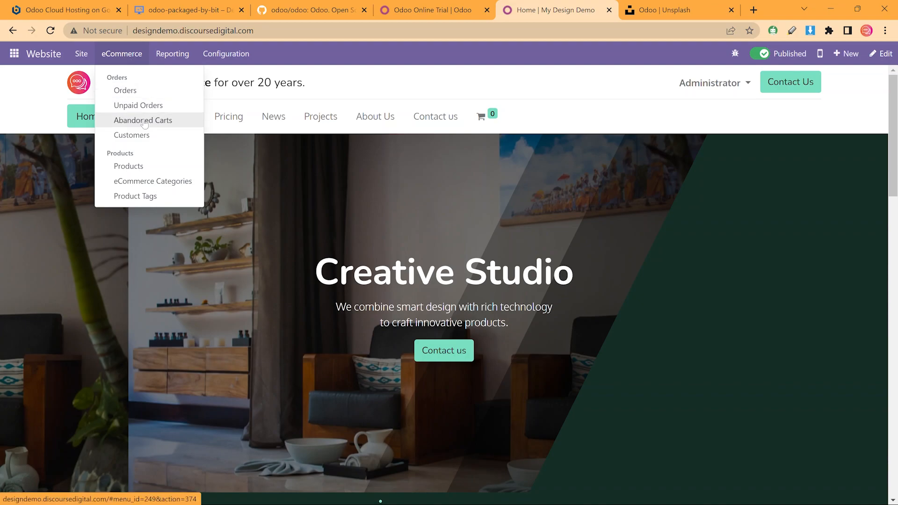
left_click(170, 55)
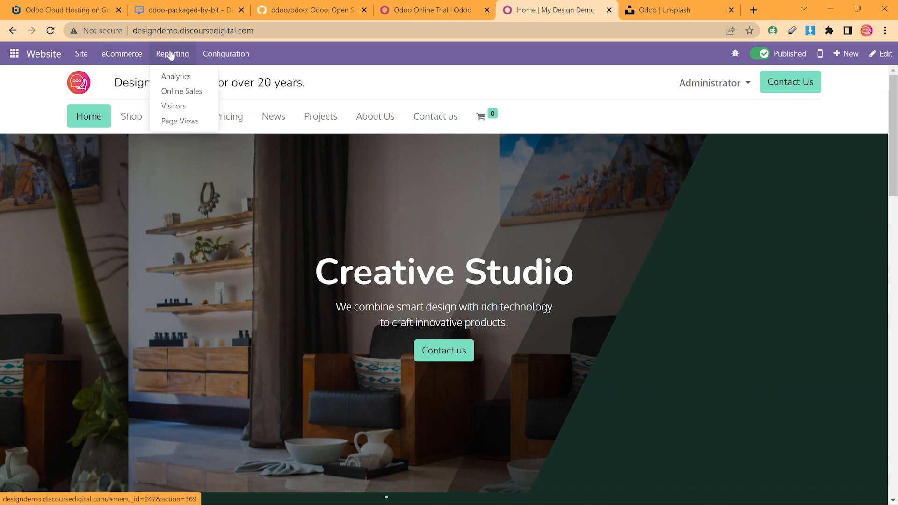
left_click(226, 54)
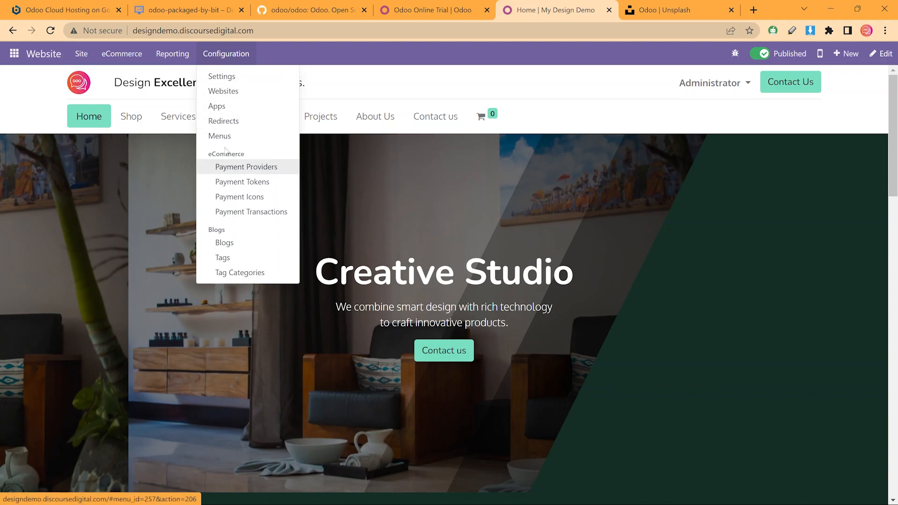
left_click(227, 78)
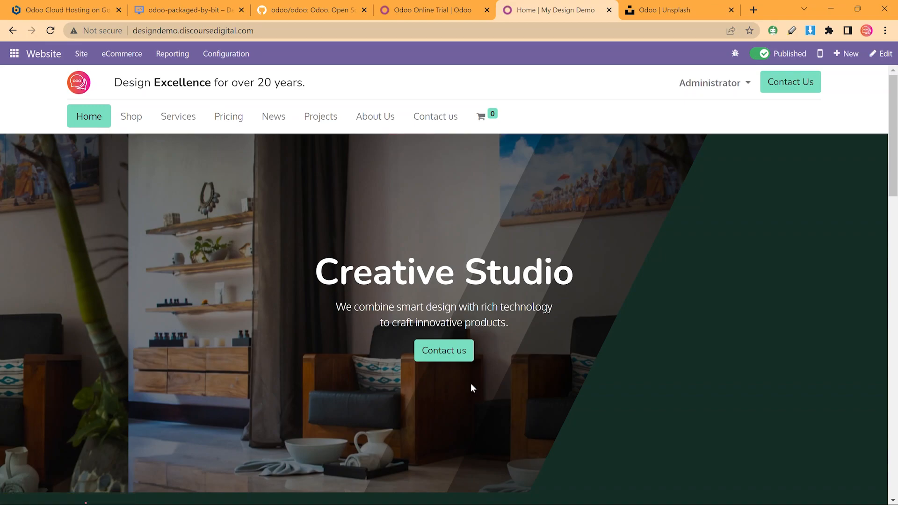
scroll(383, 288, "down", 3)
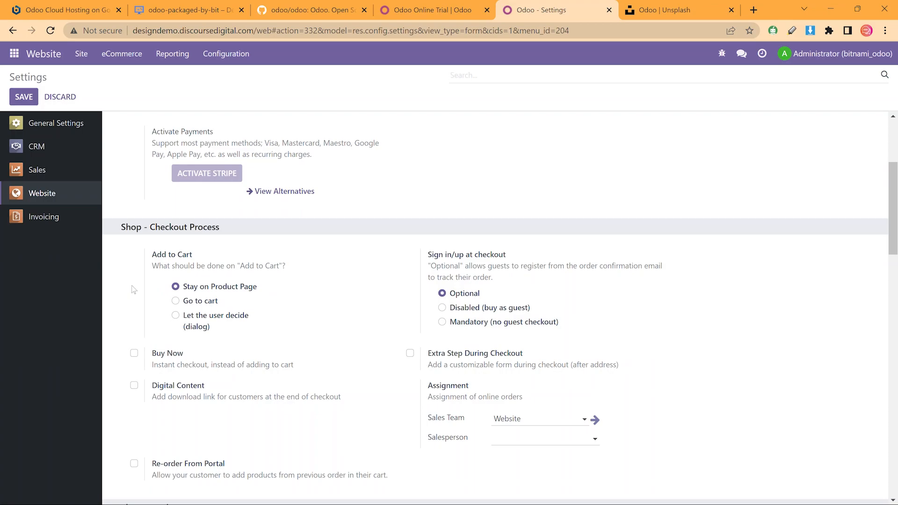
Review the Website shipping, invoicing and SEO options, then switch to General Settings
scroll(132, 290, "down", 3)
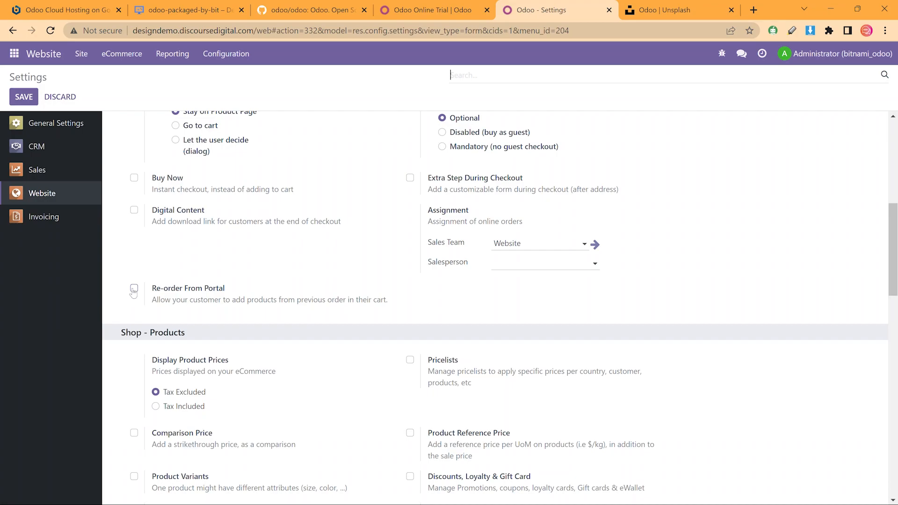
scroll(133, 292, "down", 3)
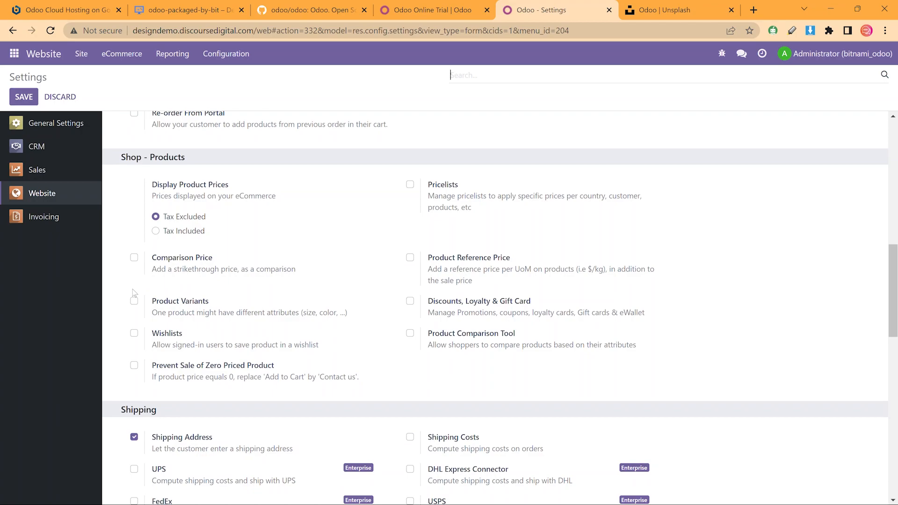
scroll(134, 293, "down", 3)
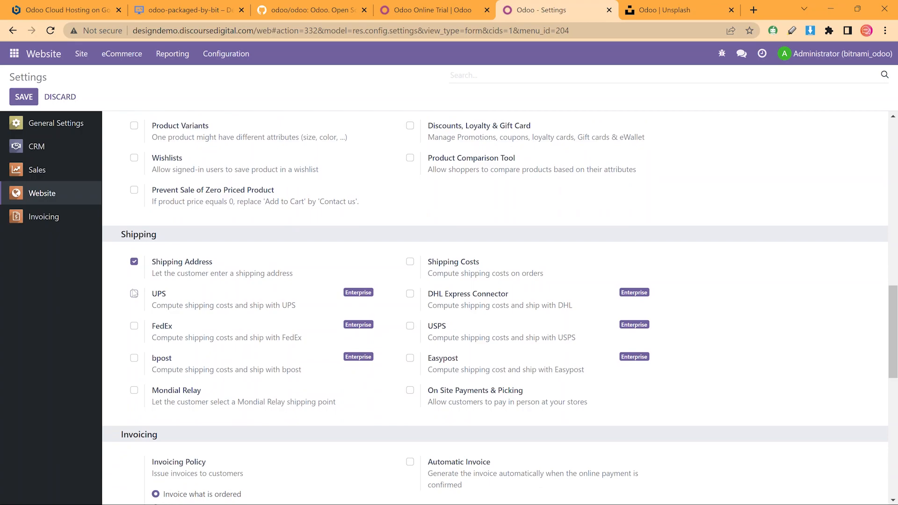
scroll(134, 293, "down", 3)
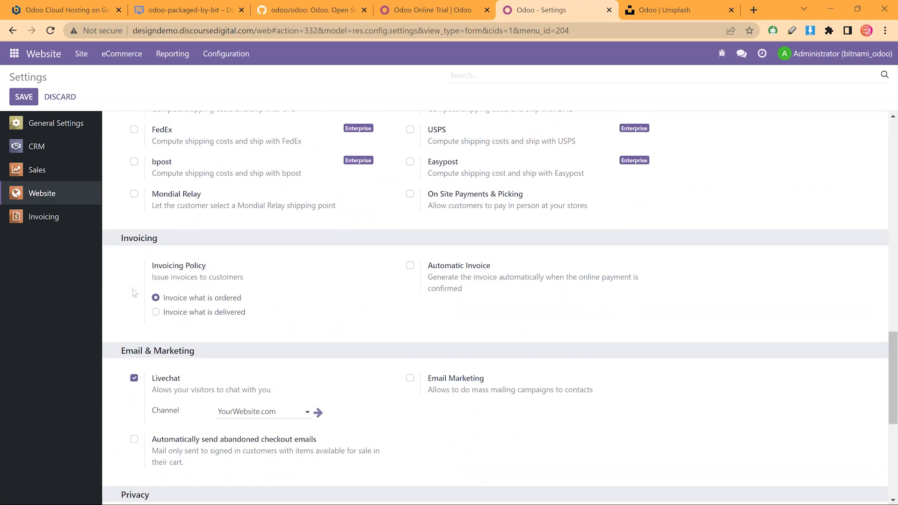
scroll(134, 293, "down", 2)
scroll(134, 294, "down", 3)
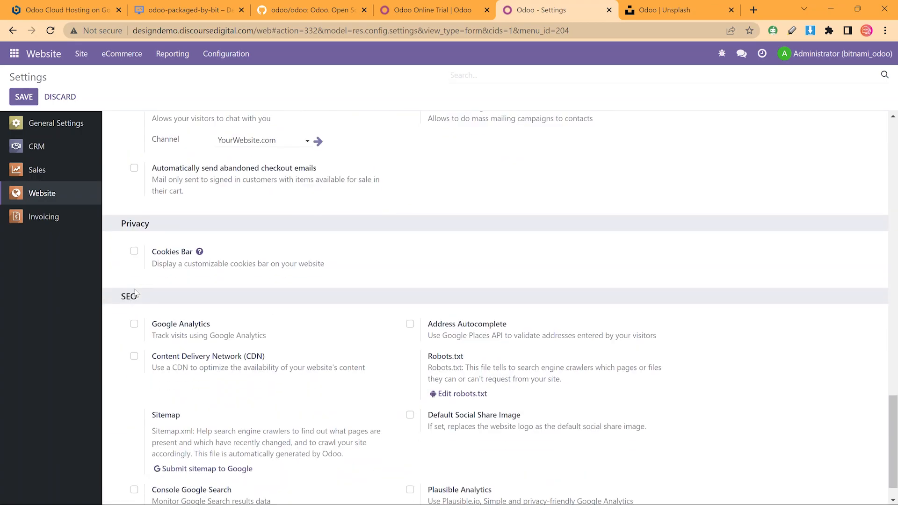
scroll(138, 294, "down", 1)
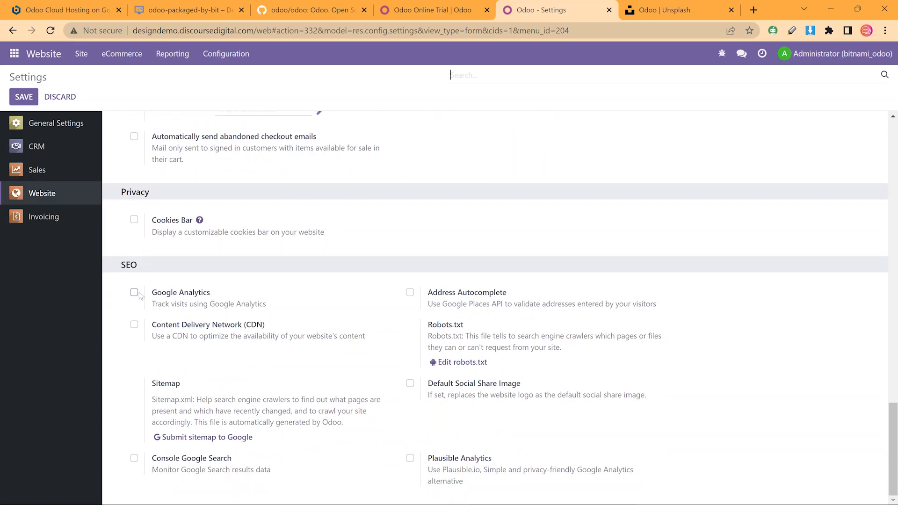
left_click(77, 125)
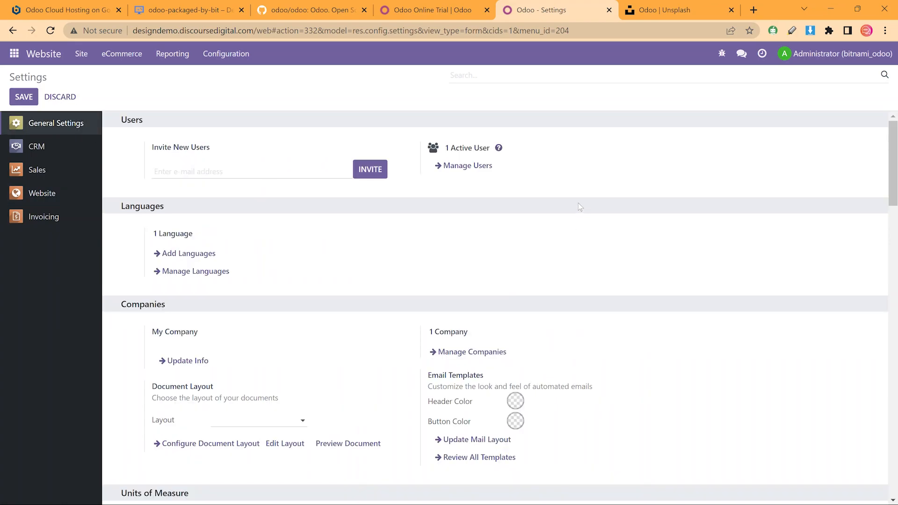
Enable Custom Email Servers and highlight the Gmail credentials description
scroll(579, 207, "down", 5)
scroll(579, 206, "down", 5)
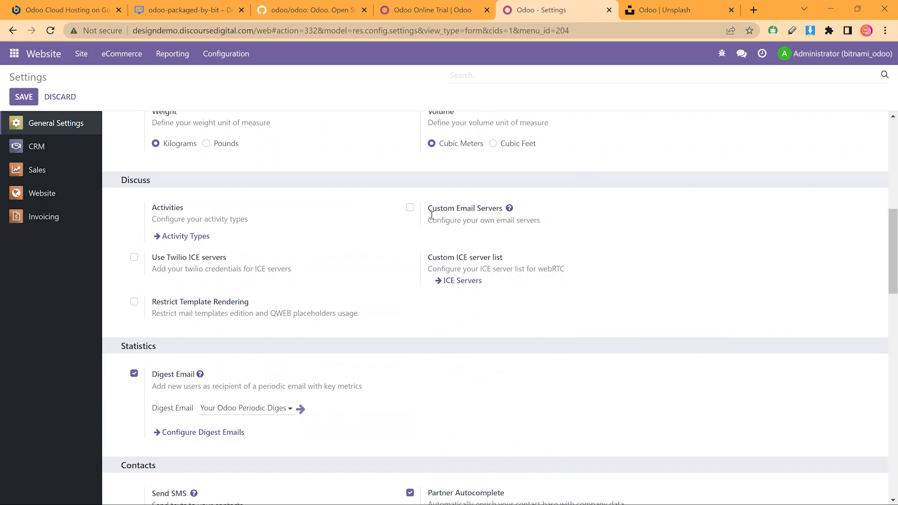
left_click(409, 208)
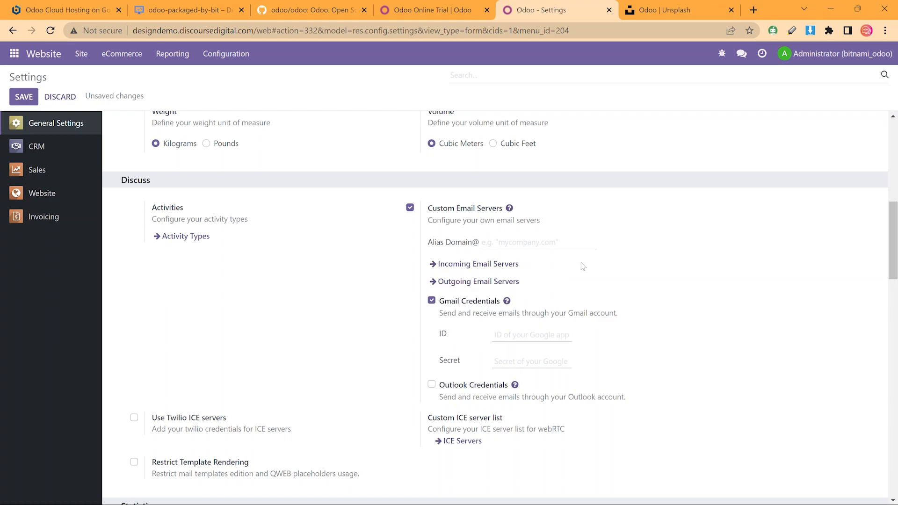
left_click_drag(647, 312, 440, 309)
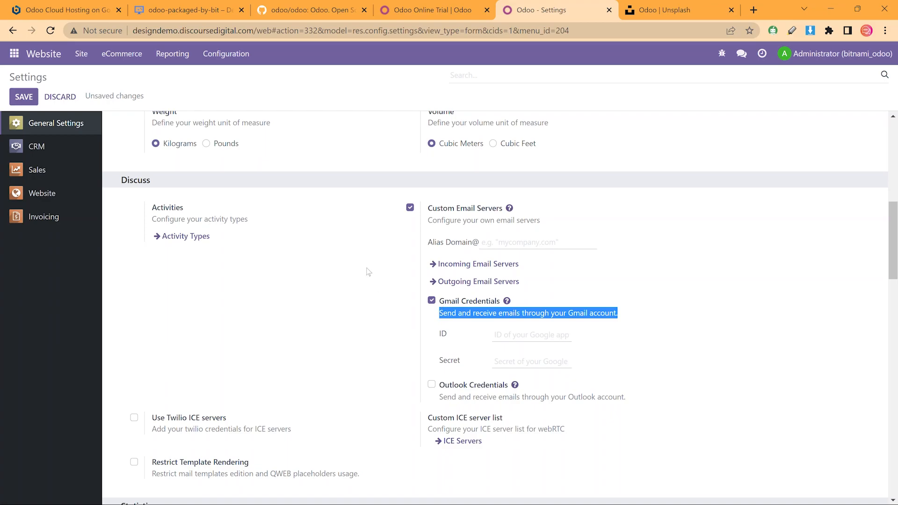
Move on to the CRM settings section
scroll(423, 260, "down", 3)
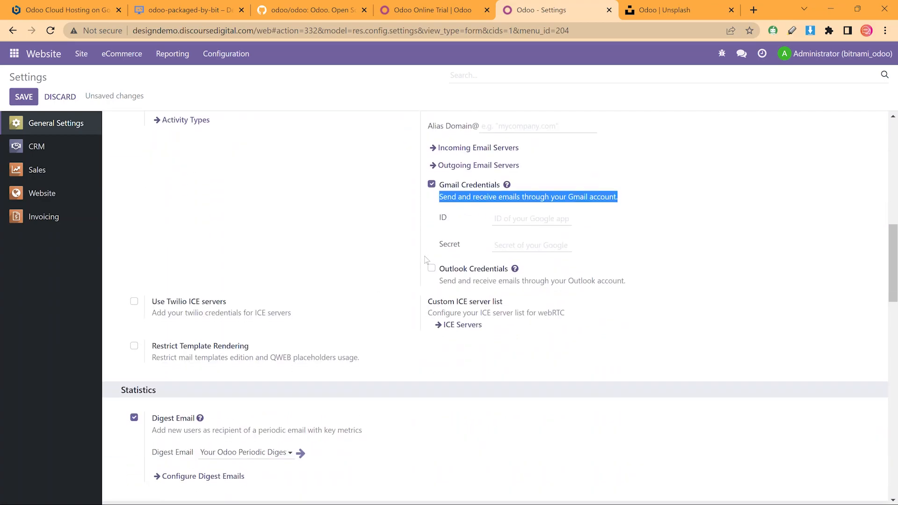
scroll(355, 155, "down", 3)
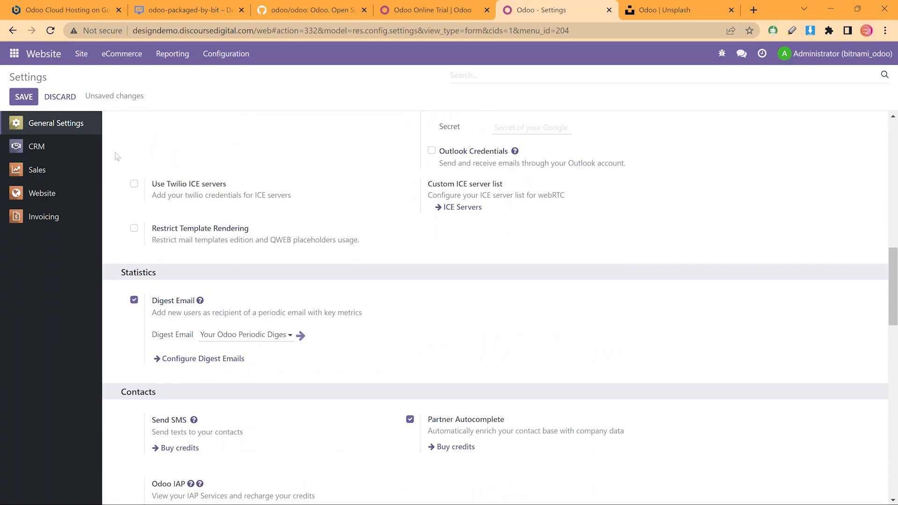
left_click(78, 147)
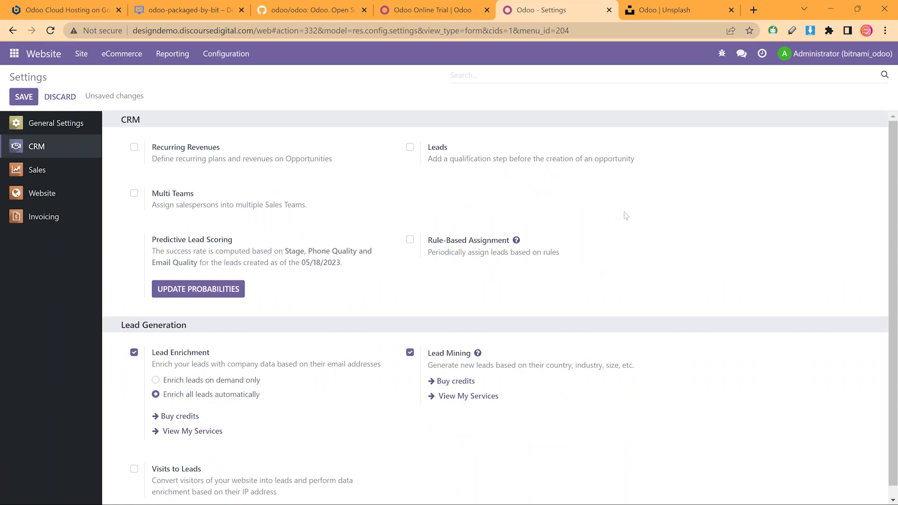
Show the Invoicing section with Fiscal Localization, Taxes and Currencies options
scroll(624, 215, "down", 1)
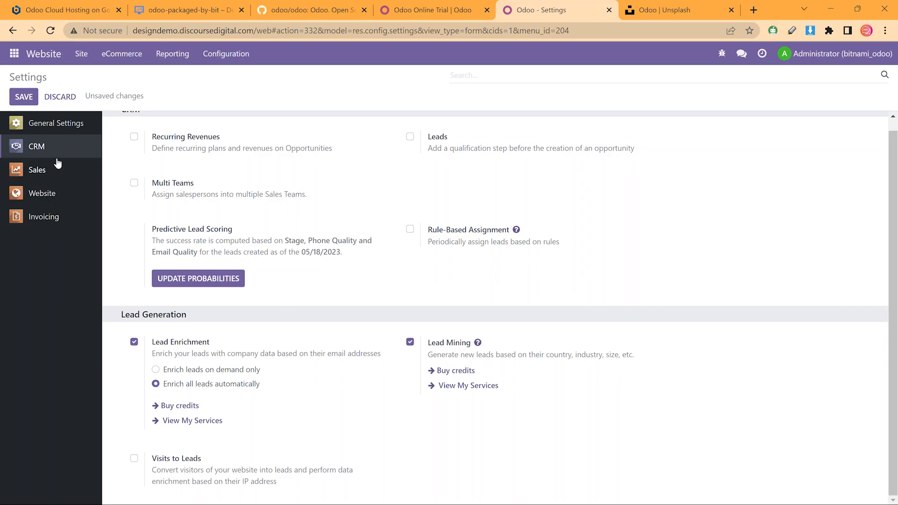
left_click(59, 210)
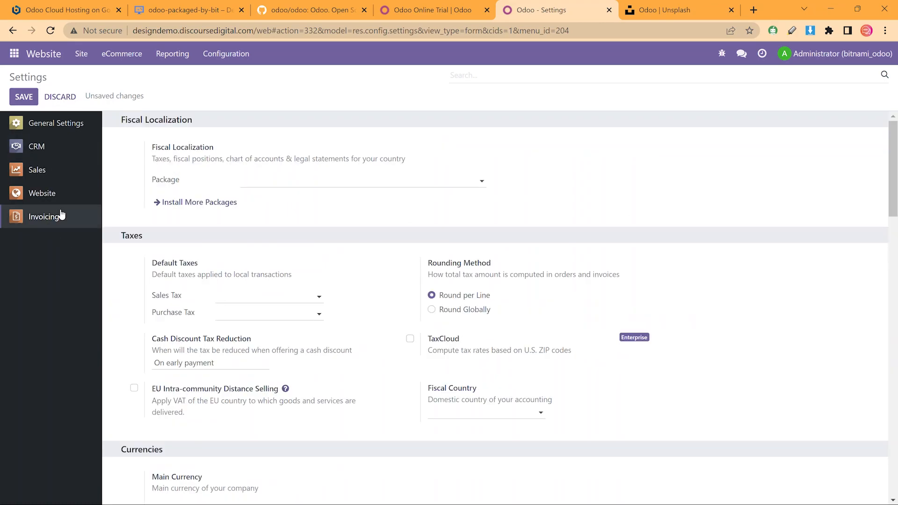
Check the available Fiscal Localization packages and highlight the section's description
left_click(442, 186)
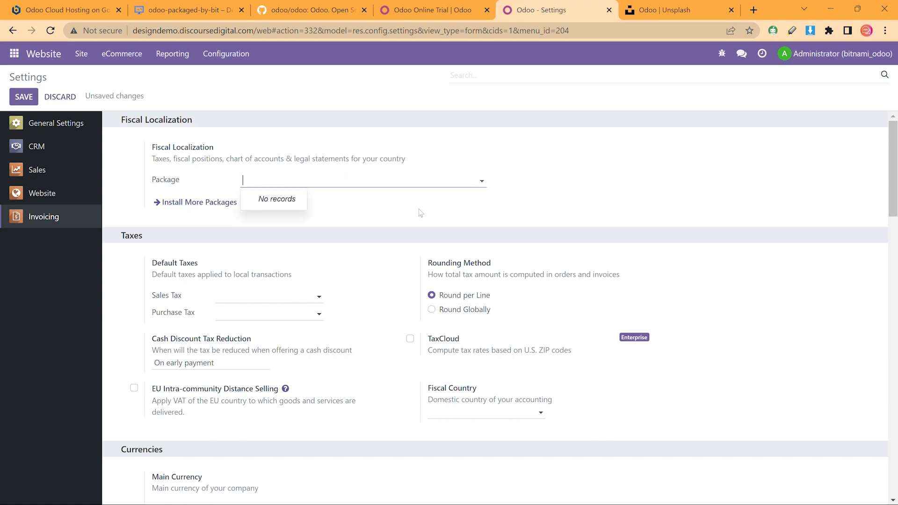
left_click_drag(145, 150, 405, 160)
left_click(394, 251)
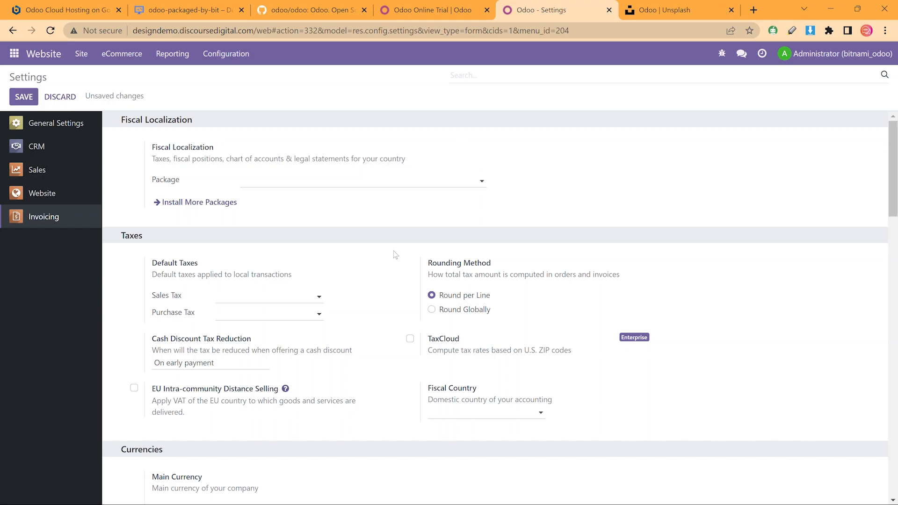
Look through the remaining Invoicing options, then discard the unsaved settings changes
scroll(396, 253, "down", 5)
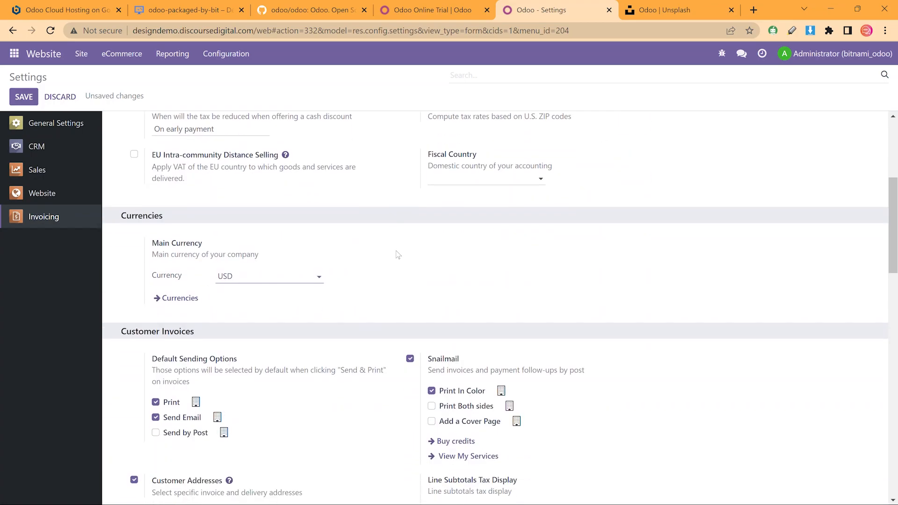
scroll(398, 255, "down", 6)
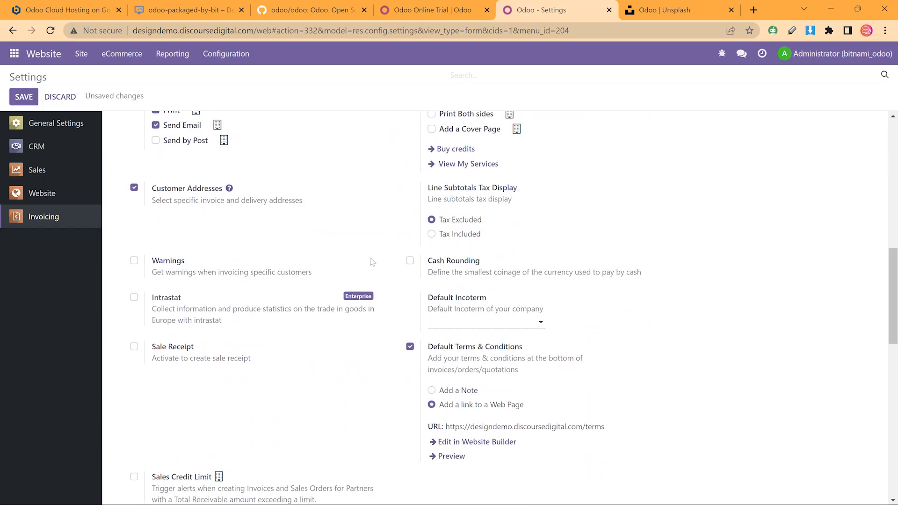
scroll(375, 262, "down", 5)
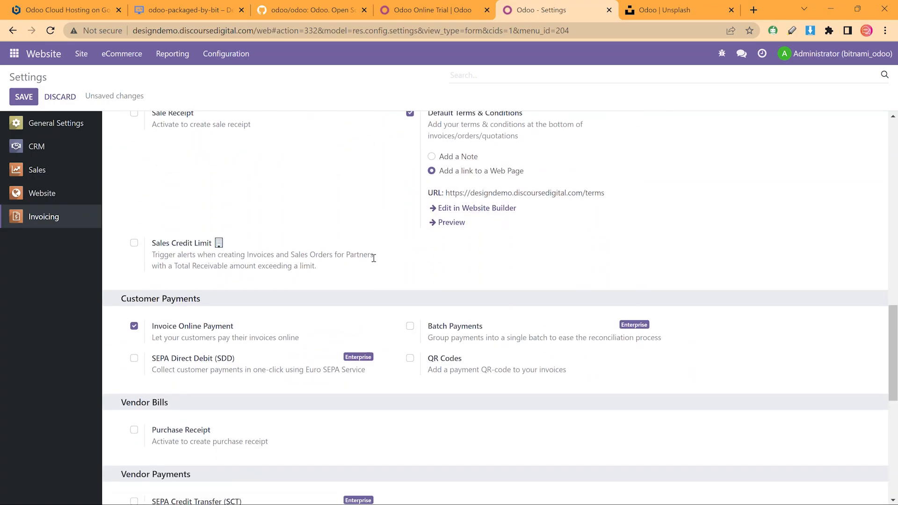
scroll(374, 259, "down", 5)
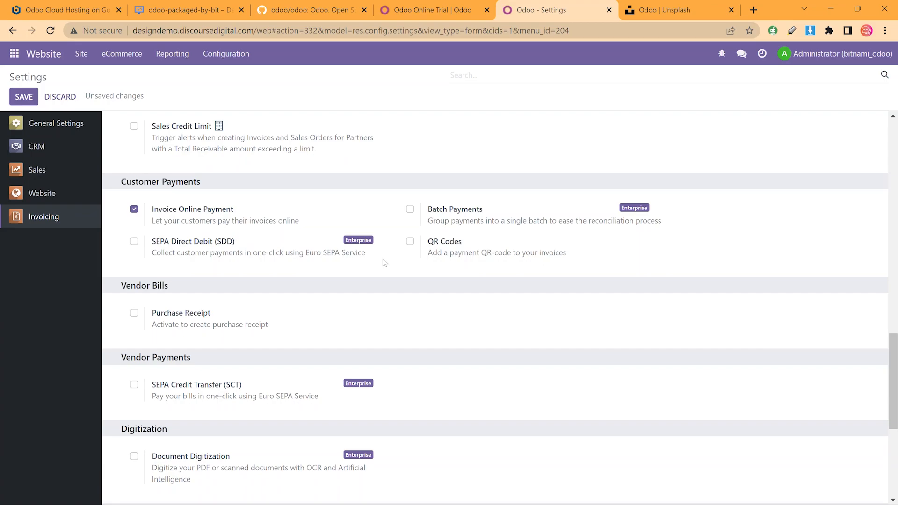
scroll(384, 262, "down", 2)
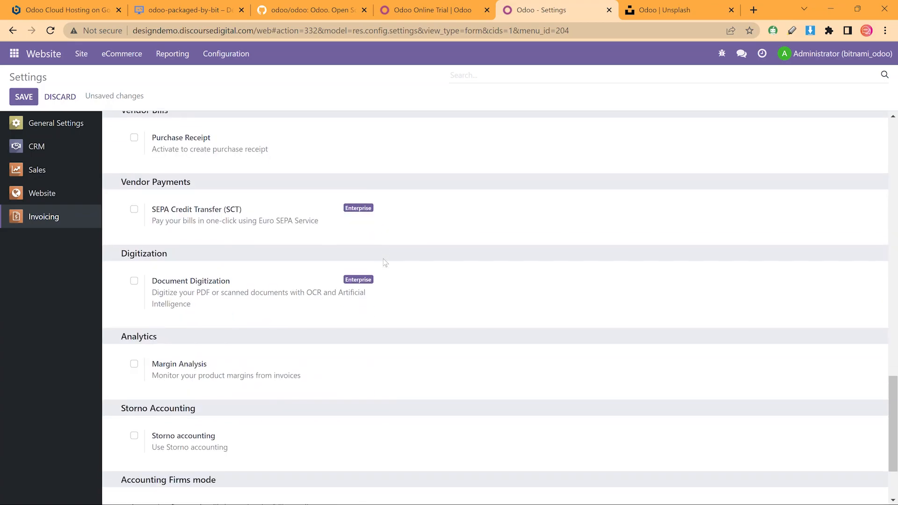
scroll(384, 262, "down", 2)
scroll(384, 262, "up", 15)
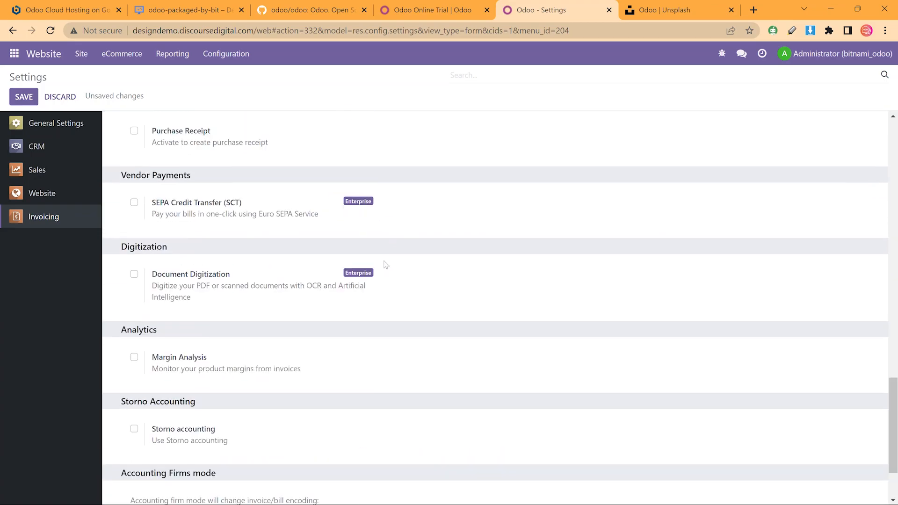
left_click(43, 97)
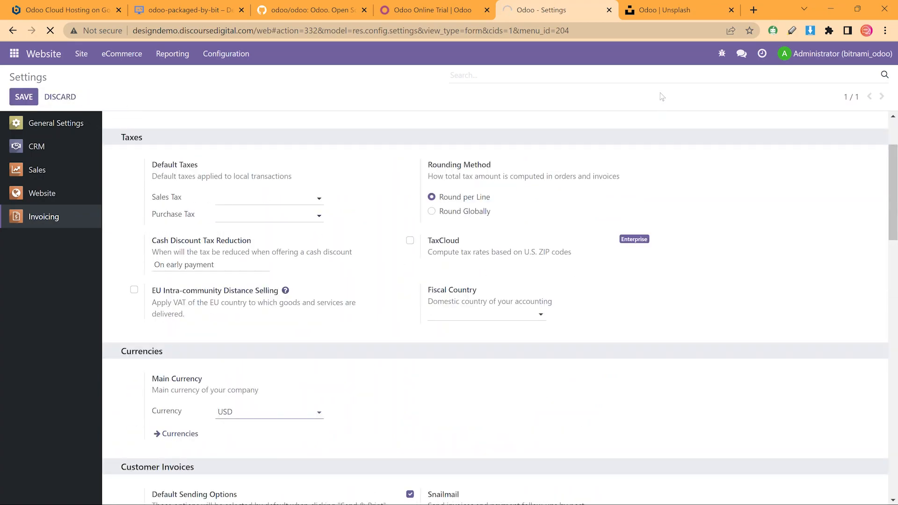
left_click(731, 10)
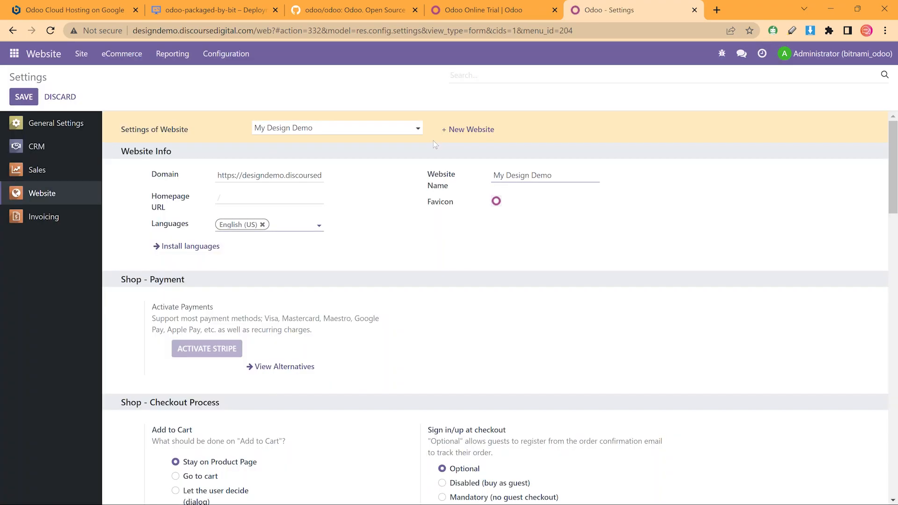
left_click(166, 31)
key("Home")
type("https")
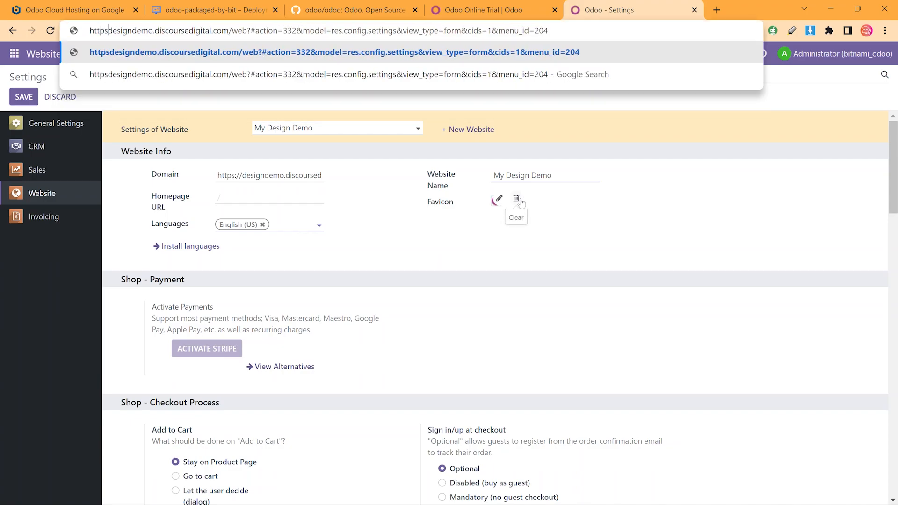
type("://")
key("Return")
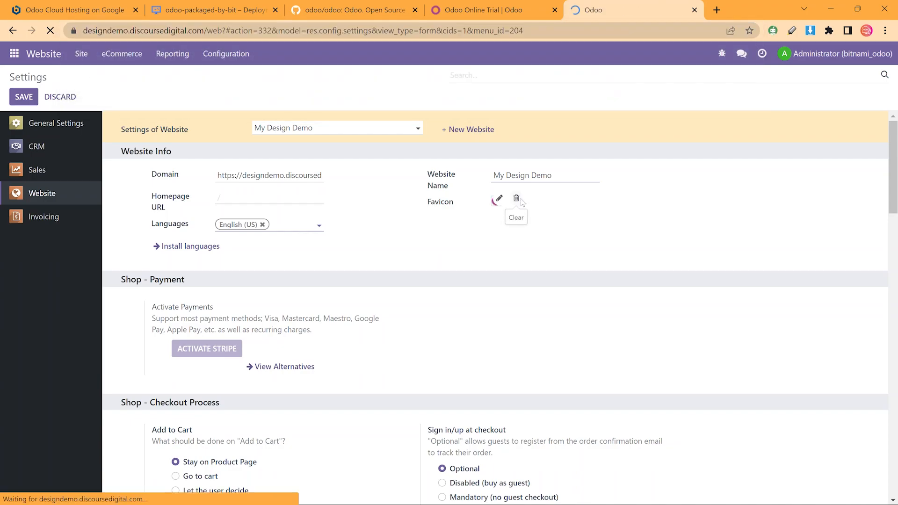